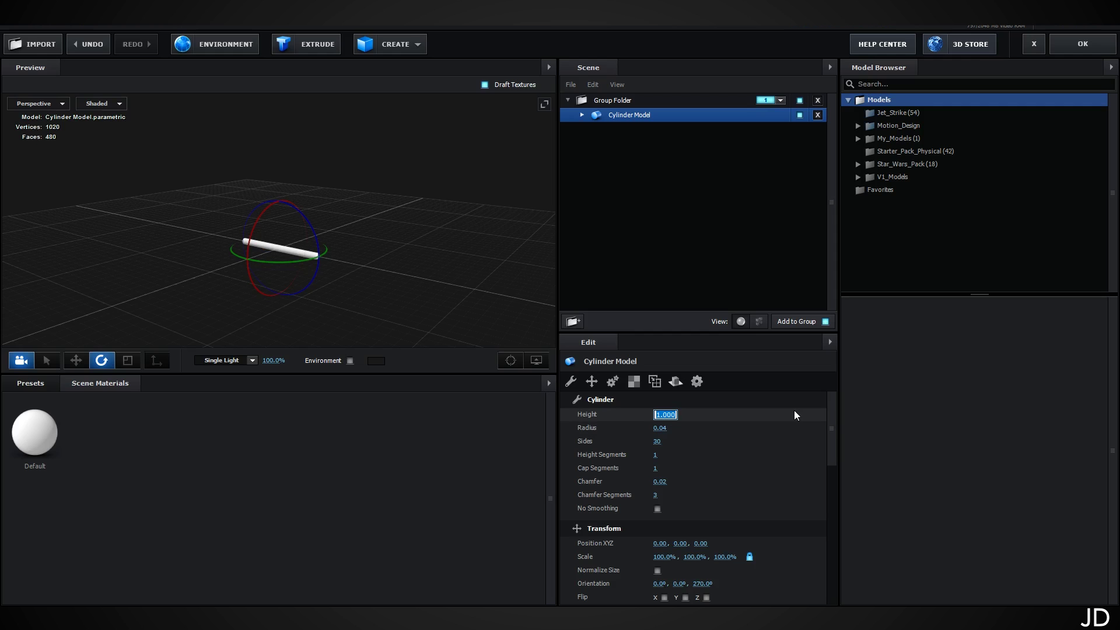
# - Set the cylinder's height to 10 and move it along the X axis to position 5.00
pyautogui.write('10')
pyautogui.press('Return')
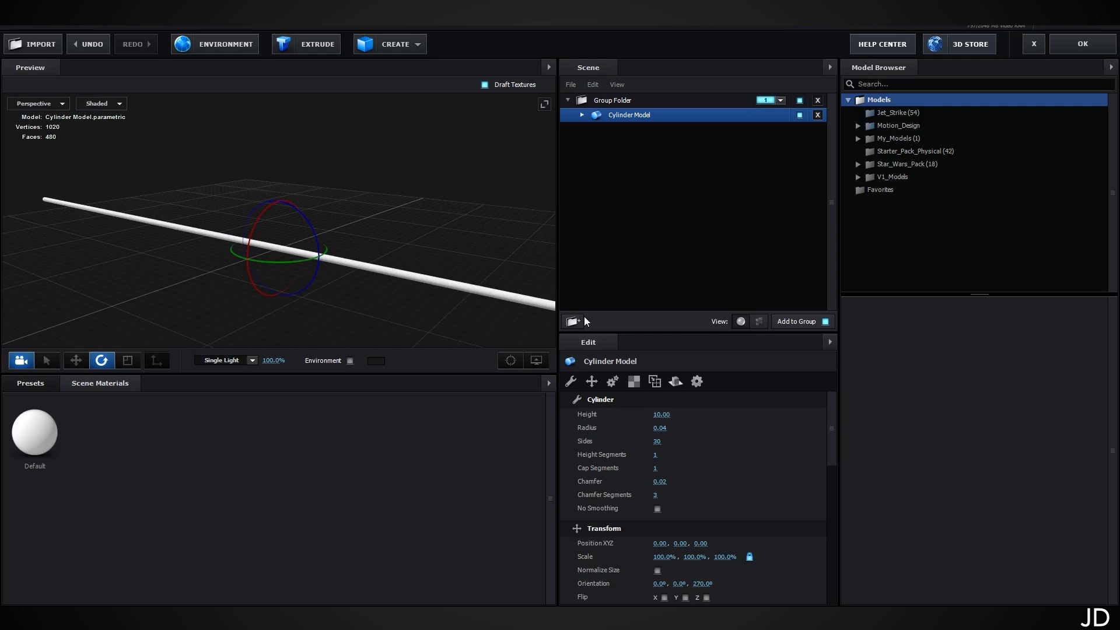
pyautogui.scroll(-3, 405, 268)
pyautogui.moveTo(333, 245); pyautogui.dragTo(282, 278)
pyautogui.scroll(1, 283, 277)
pyautogui.click(75, 362)
pyautogui.moveTo(218, 309); pyautogui.dragTo(248, 309)
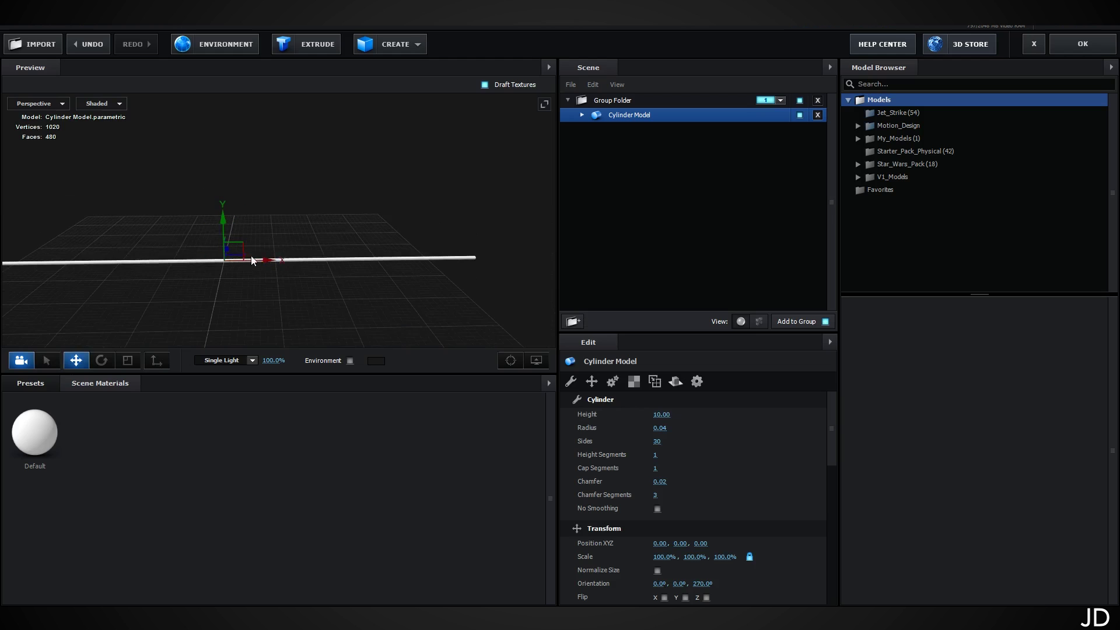
pyautogui.moveTo(260, 264); pyautogui.dragTo(510, 260)
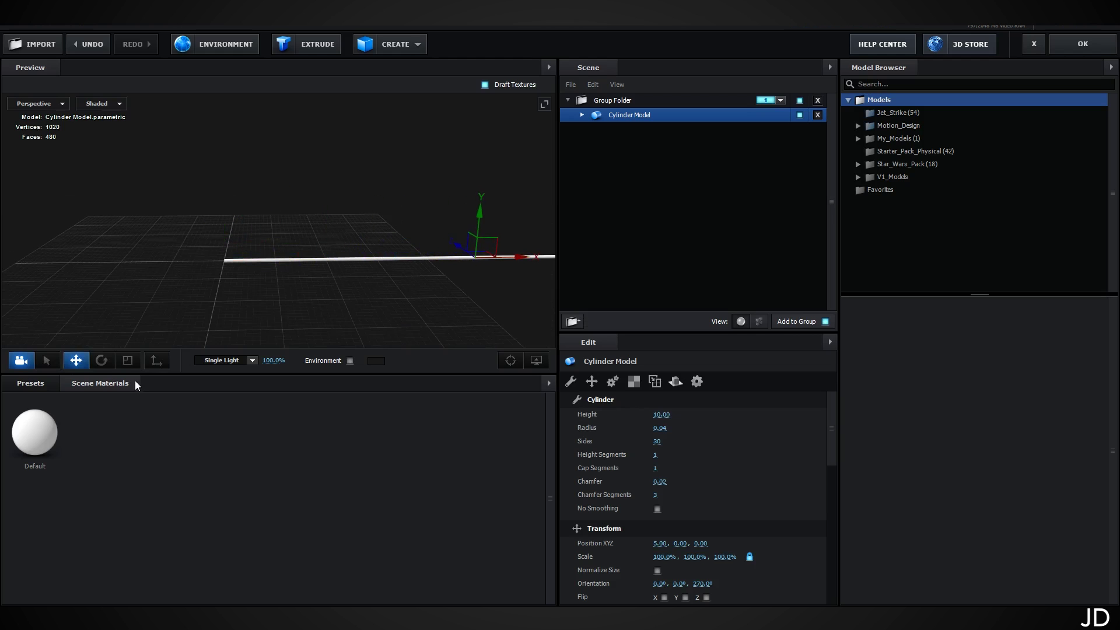
# - Move the cylinder's anchor point to its left end and accept the scene setup
pyautogui.click(156, 360)
pyautogui.moveTo(521, 260); pyautogui.dragTo(245, 257)
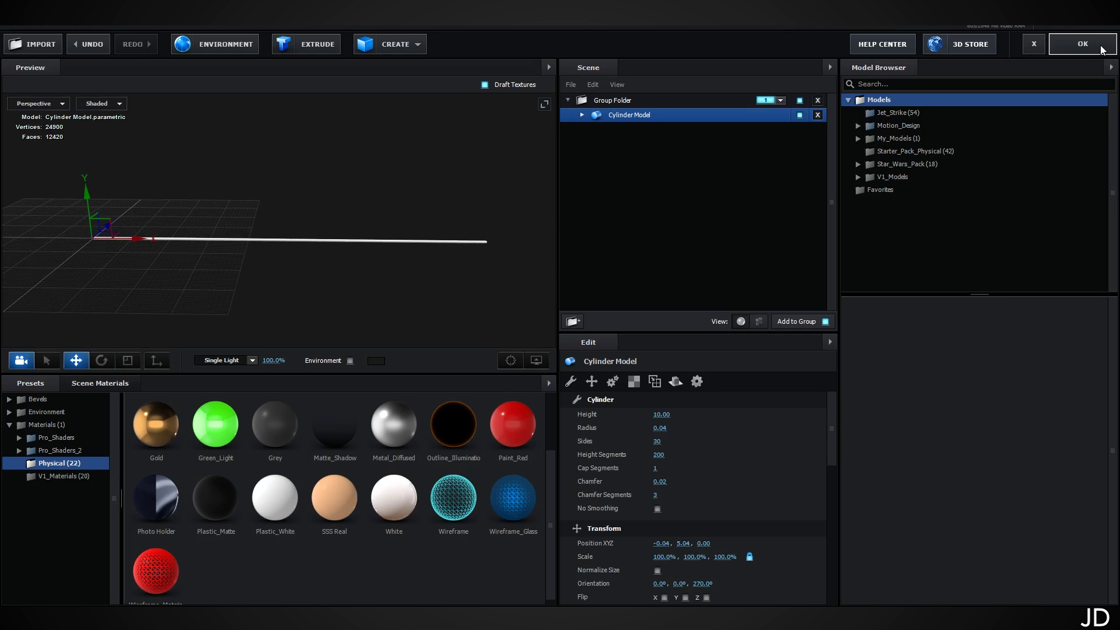
pyautogui.click(1102, 50)
# - Add a two-node camera named Camera 1 with the 50mm preset to the composition
pyautogui.click(89, 22)
pyautogui.moveTo(86, 31)
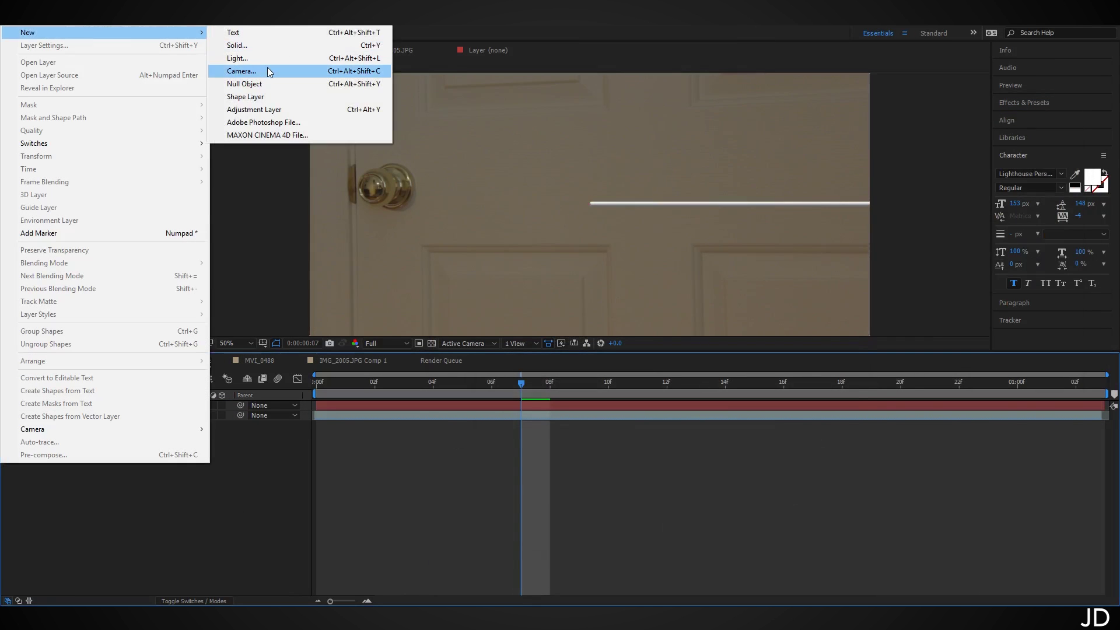
pyautogui.click(268, 68)
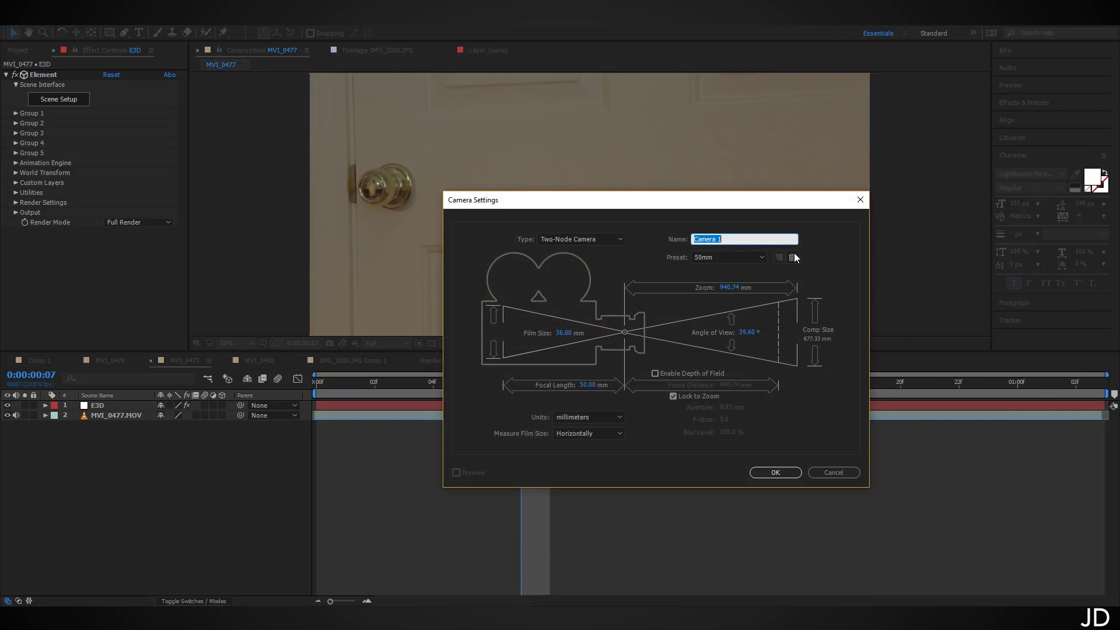
pyautogui.click(781, 474)
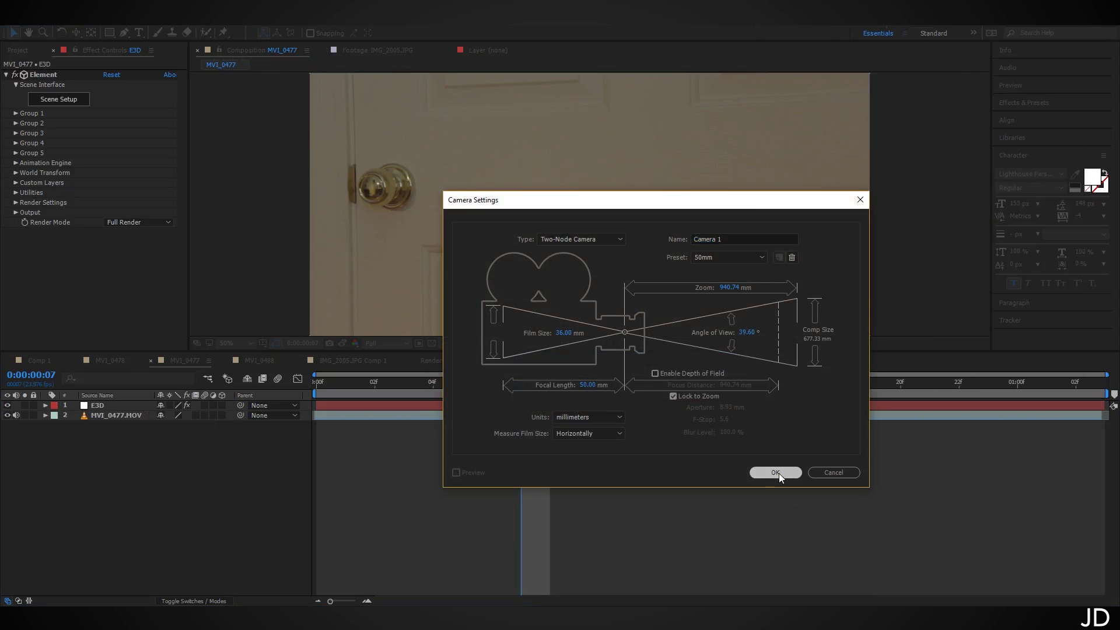
# - Orbit Camera 1 and track it along Z so the white cylinder is seen in perspective against the door
pyautogui.click(83, 30)
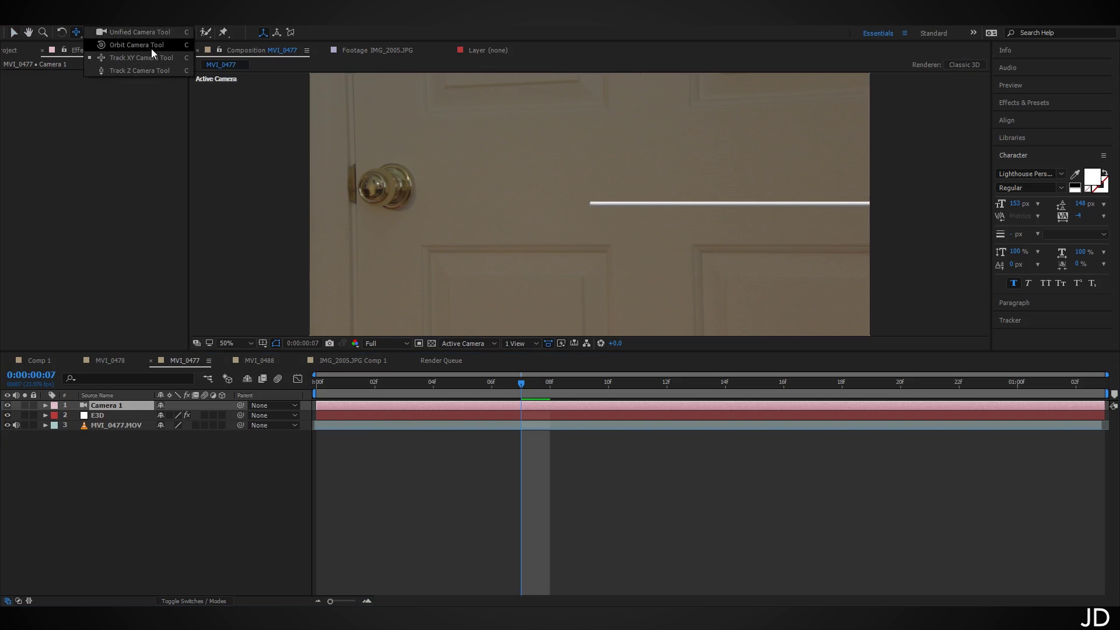
pyautogui.click(151, 49)
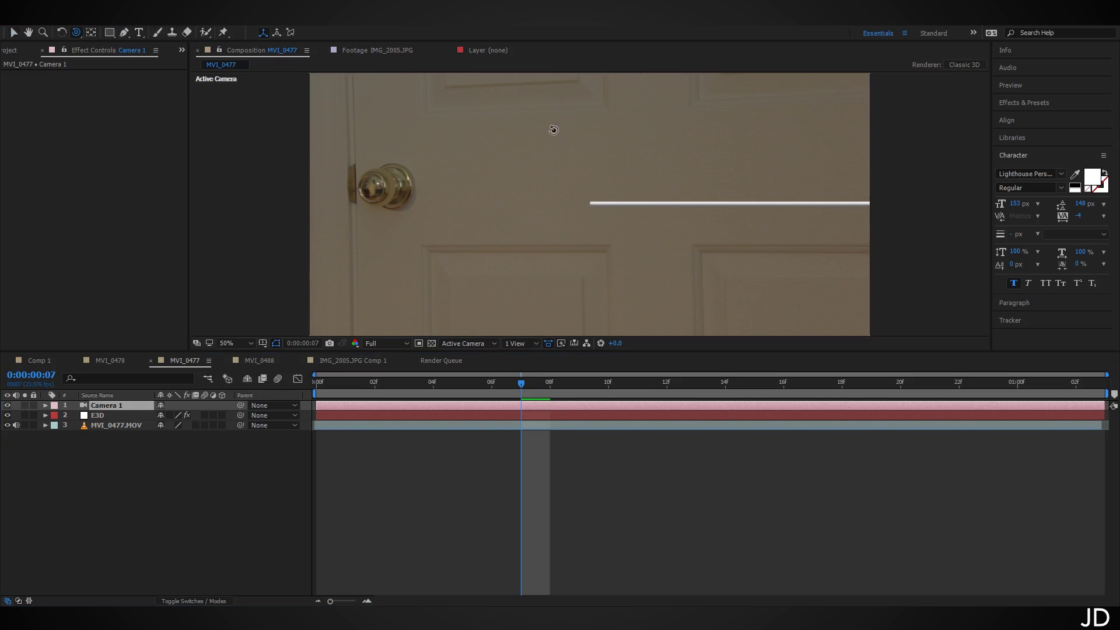
pyautogui.moveTo(644, 215); pyautogui.dragTo(727, 214)
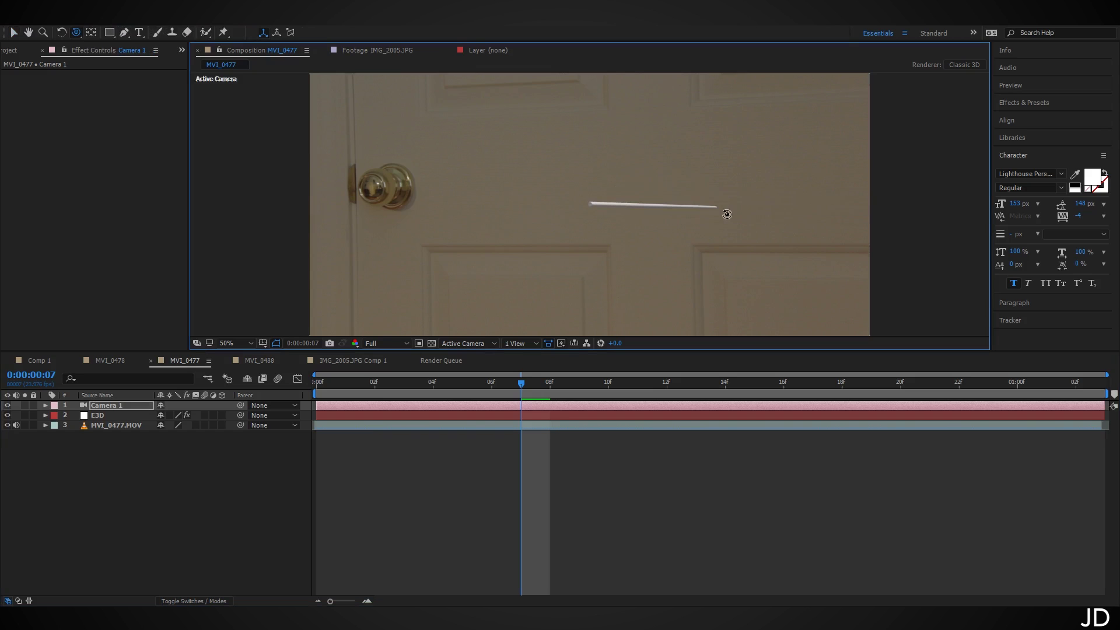
pyautogui.click(77, 33)
pyautogui.click(111, 73)
pyautogui.moveTo(647, 244); pyautogui.dragTo(749, 137)
pyautogui.click(76, 33)
pyautogui.click(111, 51)
pyautogui.moveTo(701, 184); pyautogui.dragTo(722, 166)
# - Track Camera 1 in Z and XY until the cylinder enters from the frame's left edge and crosses just below the doorknob's centre
pyautogui.click(75, 34)
pyautogui.click(142, 77)
pyautogui.click(79, 34)
pyautogui.click(118, 60)
pyautogui.moveTo(633, 204); pyautogui.dragTo(190, 198)
pyautogui.moveTo(435, 200); pyautogui.dragTo(514, 416)
pyautogui.click(76, 33)
pyautogui.click(113, 71)
pyautogui.click(79, 34)
pyautogui.click(117, 59)
pyautogui.moveTo(432, 186); pyautogui.dragTo(441, 182)
# - Split the MVI_0477.MOV layer at frame 6
pyautogui.moveTo(522, 383); pyautogui.dragTo(489, 388)
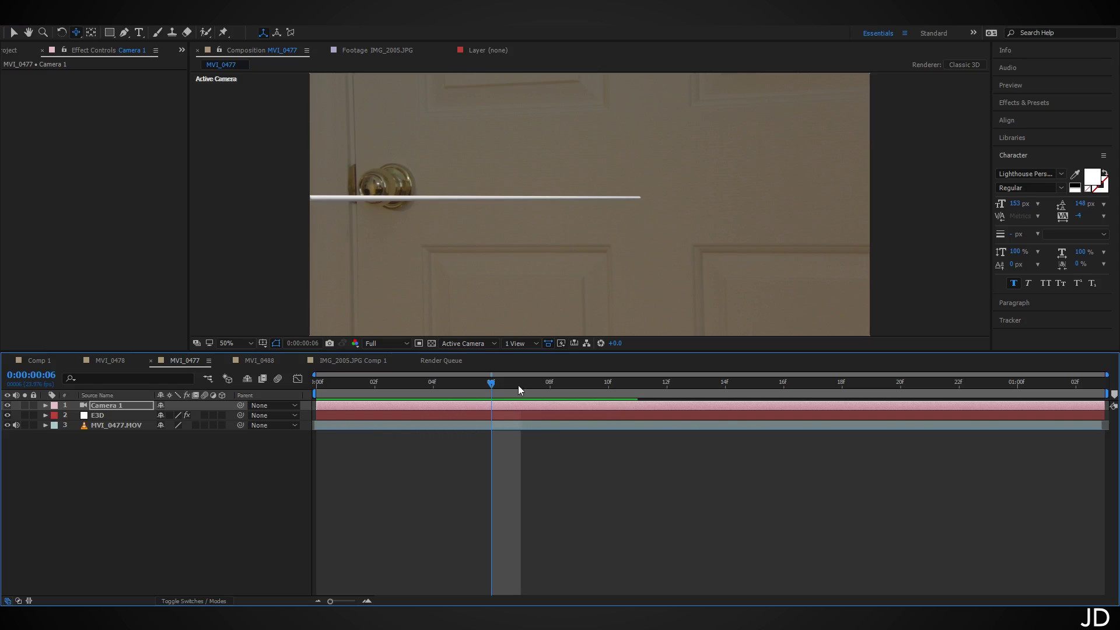
pyautogui.click(290, 435)
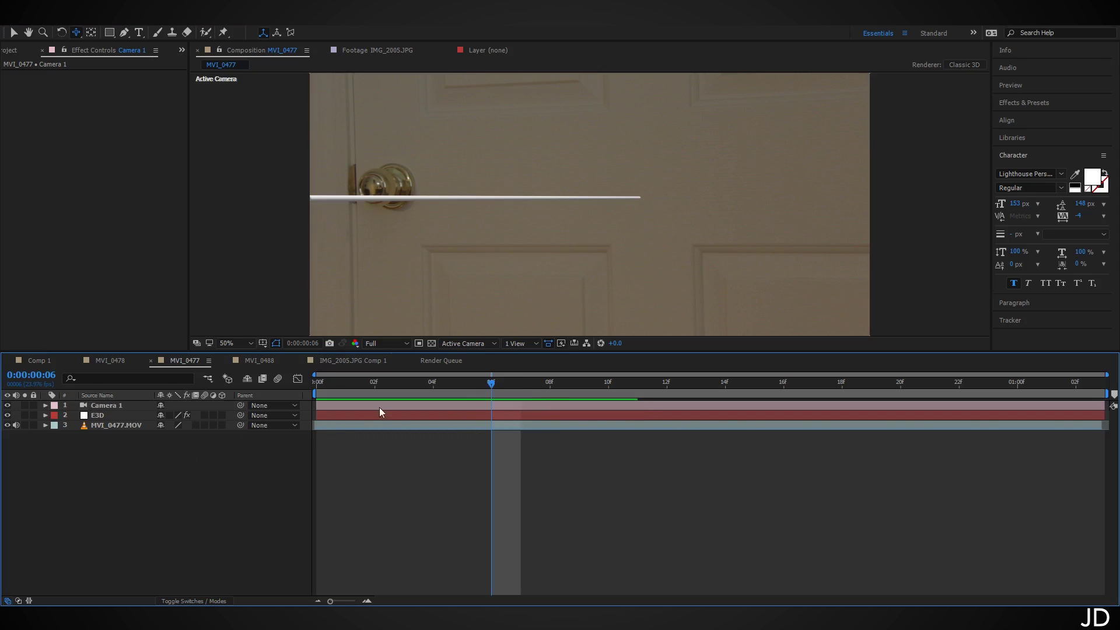
pyautogui.click(122, 424)
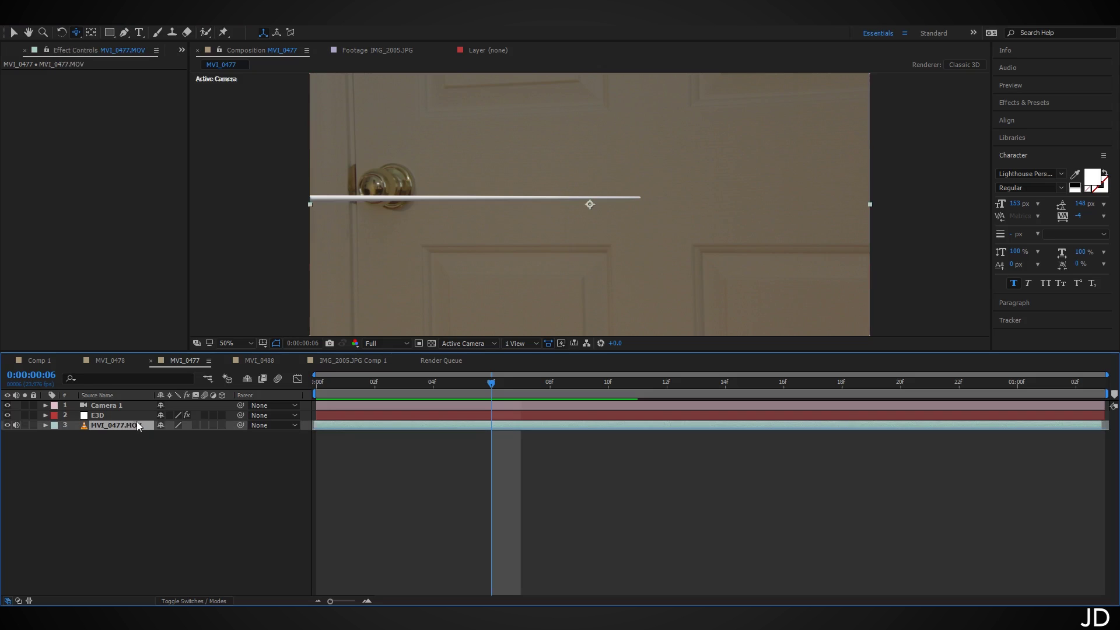
pyautogui.hotkey('ctrl', 'shift', 'd')
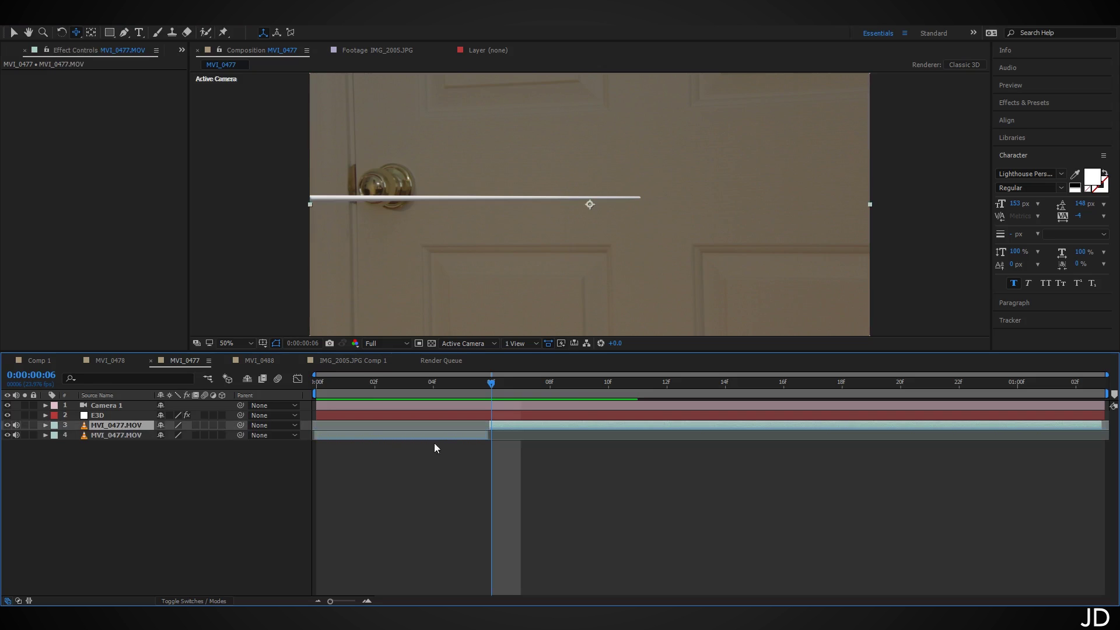
# - Freeze the frame on the second MVI_0477.MOV segment and return the playhead to the start
pyautogui.rightClick(126, 424)
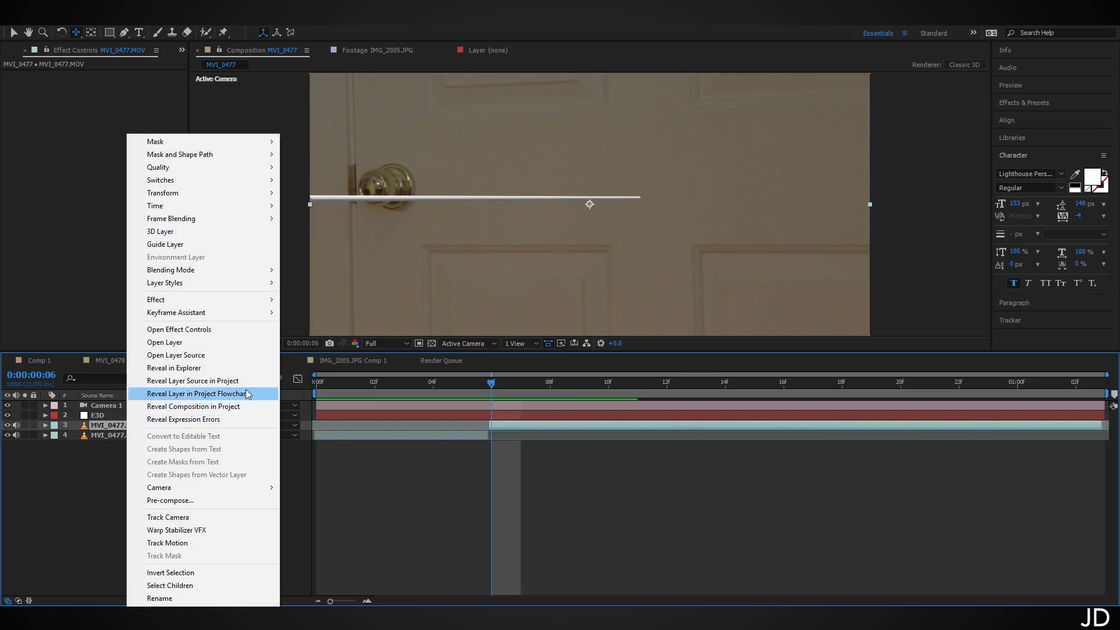
pyautogui.moveTo(231, 209)
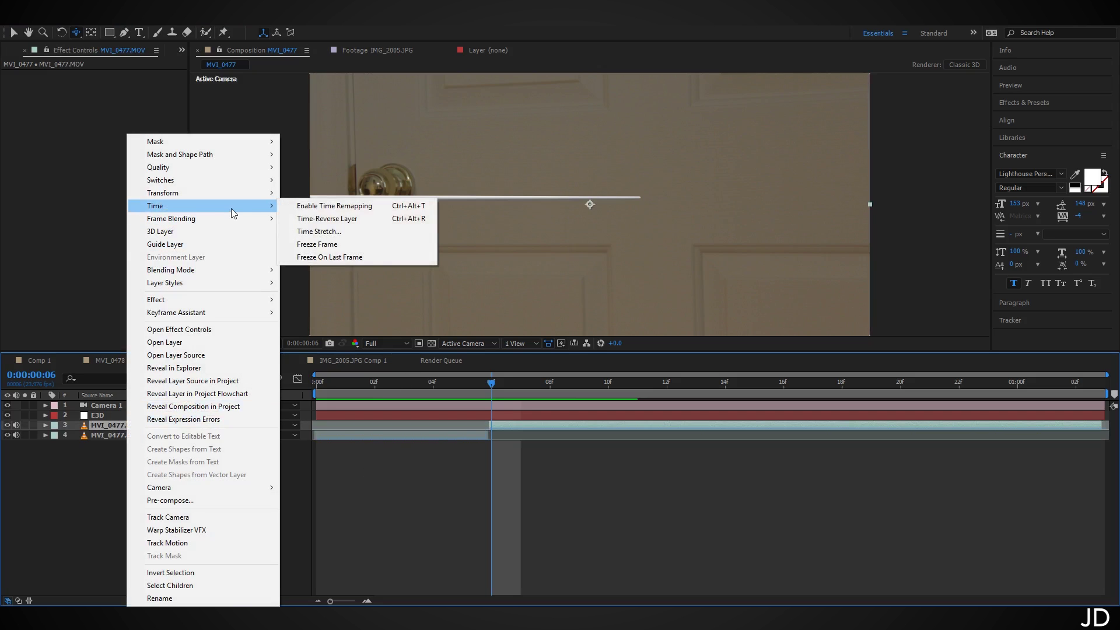
pyautogui.click(339, 245)
pyautogui.press('space')
pyautogui.press('Home')
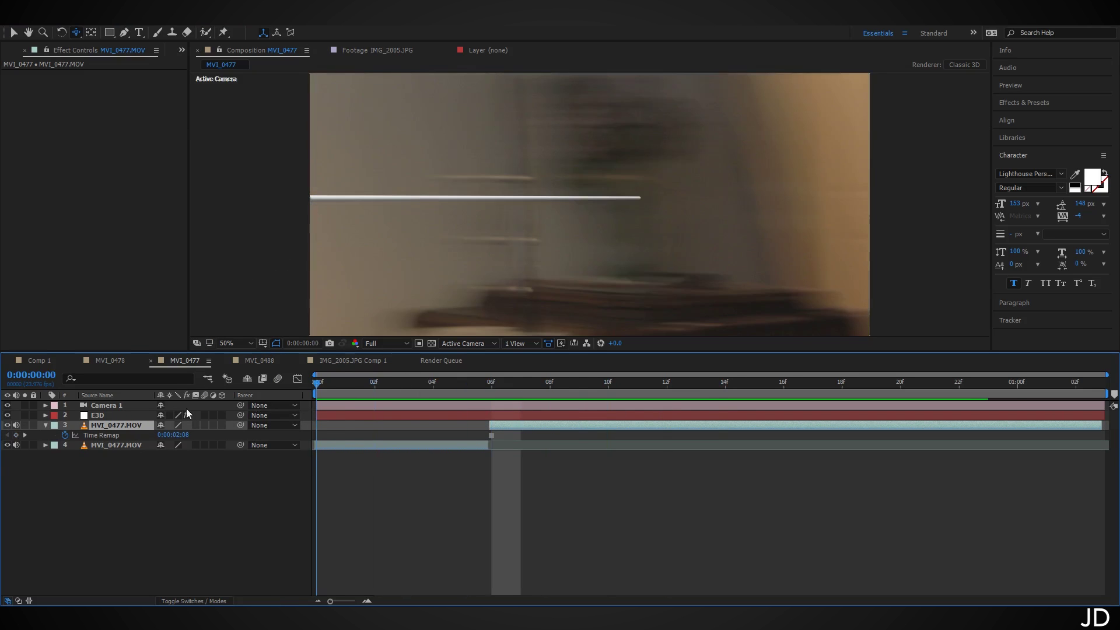
# - Pre-compose both MVI_0477.MOV layers as Base Footage and save the project
pyautogui.moveTo(132, 489); pyautogui.dragTo(123, 424)
pyautogui.hotkey('ctrl', 'shift', 'c')
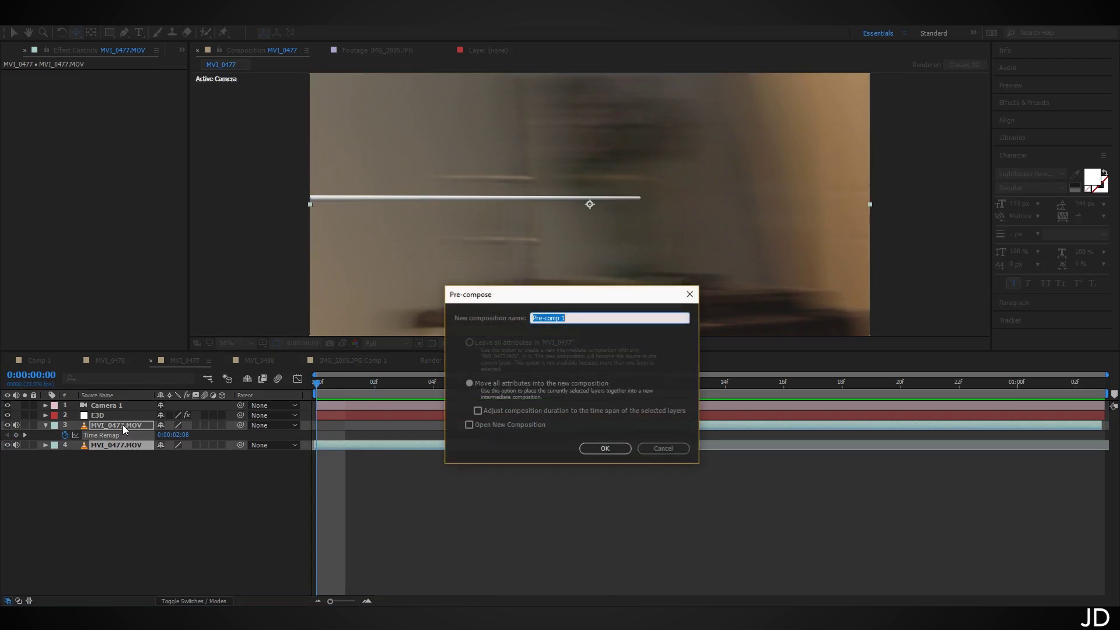
pyautogui.write('Base F')
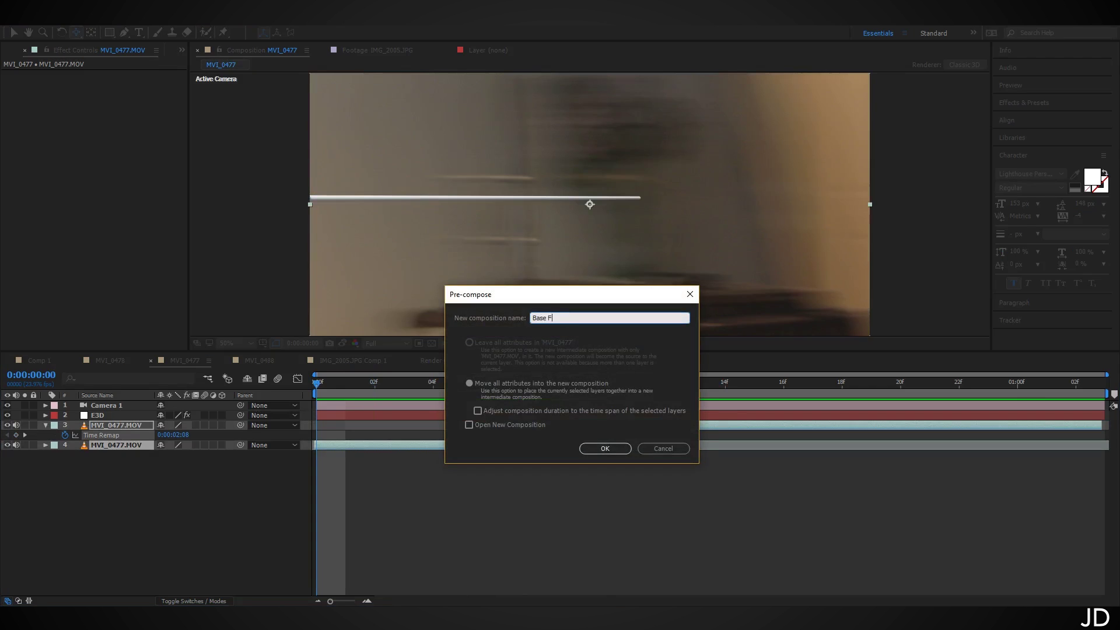
pyautogui.press('Return')
pyautogui.moveTo(373, 385); pyautogui.dragTo(608, 386)
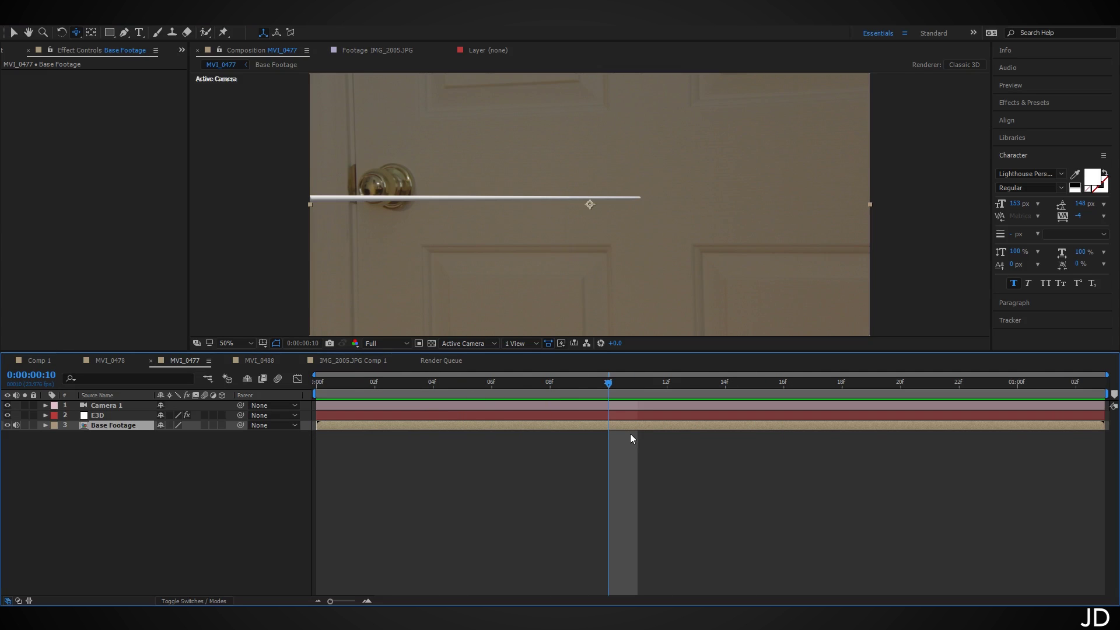
pyautogui.hotkey('ctrl', 's')
# - At frame 6, set keyframes for Camera 1's position and orientation
pyautogui.click(134, 415)
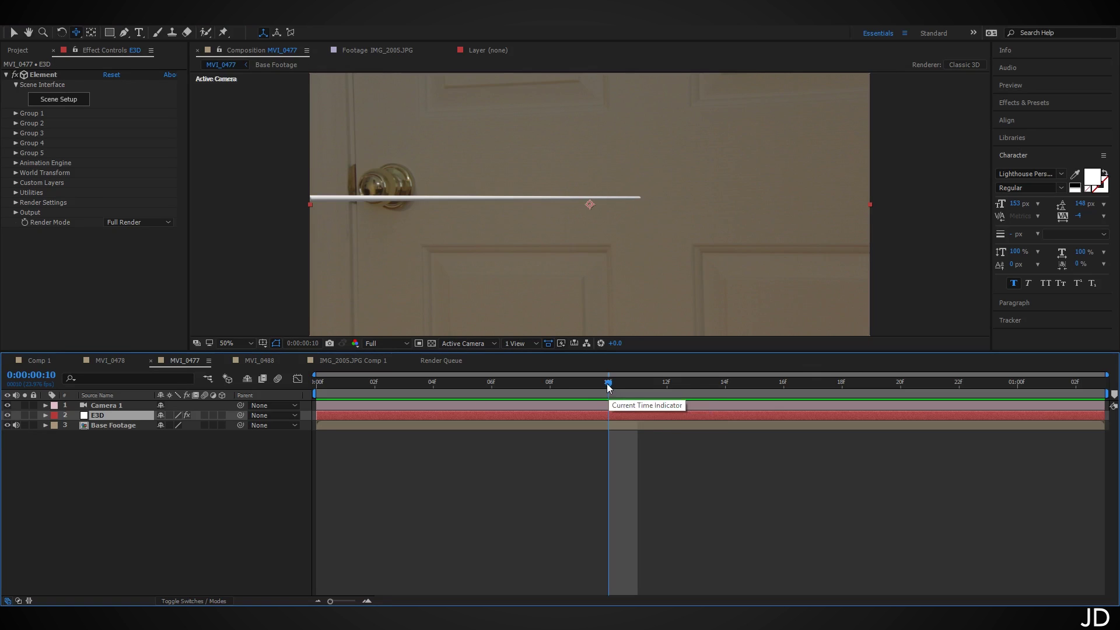
pyautogui.moveTo(607, 385); pyautogui.dragTo(485, 404)
pyautogui.rightClick(471, 403)
pyautogui.click(473, 402)
pyautogui.click(138, 403)
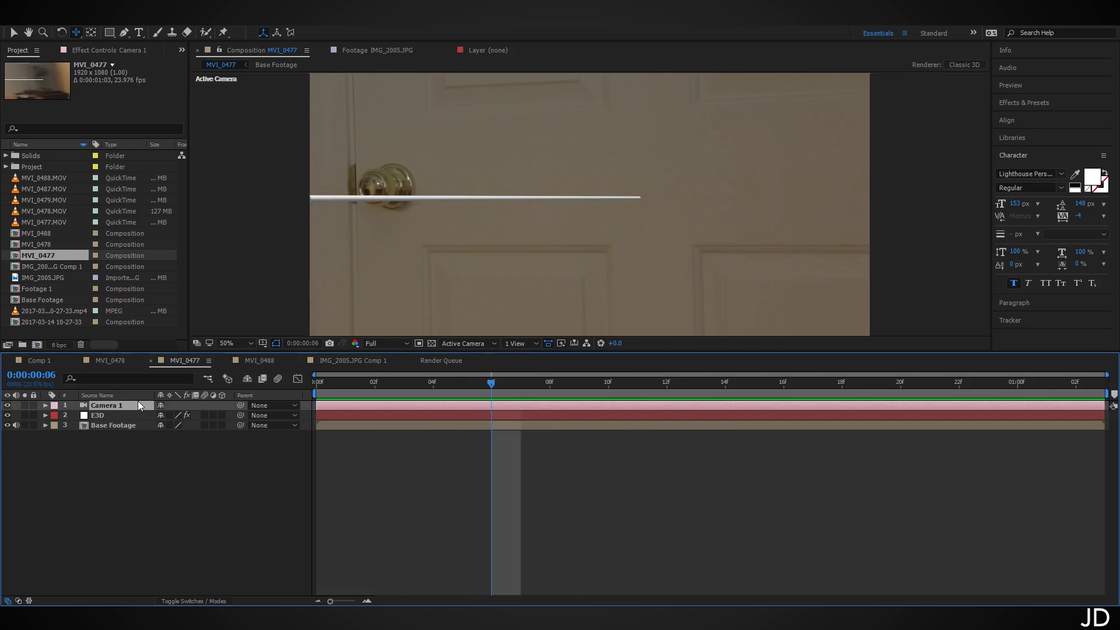
pyautogui.press('p')
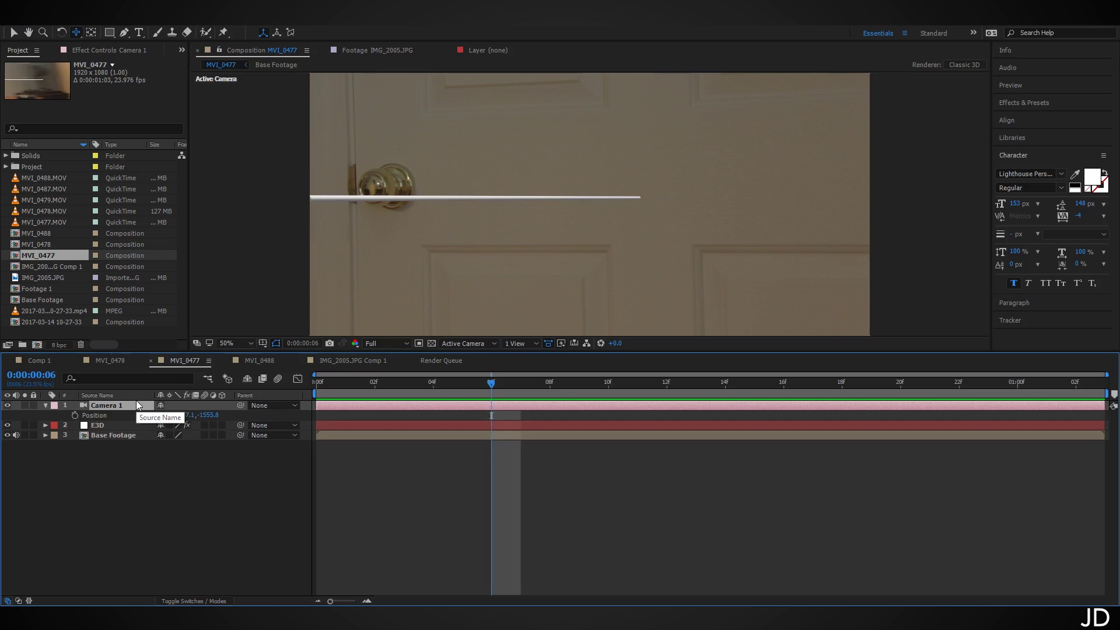
pyautogui.hotkey('shift', 'r')
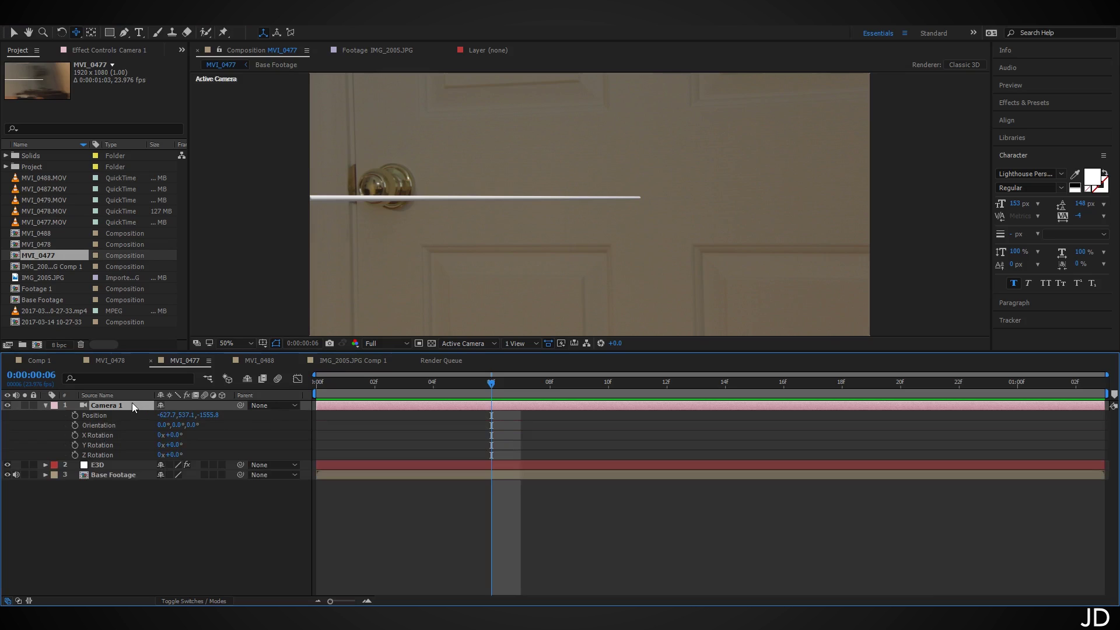
pyautogui.click(75, 416)
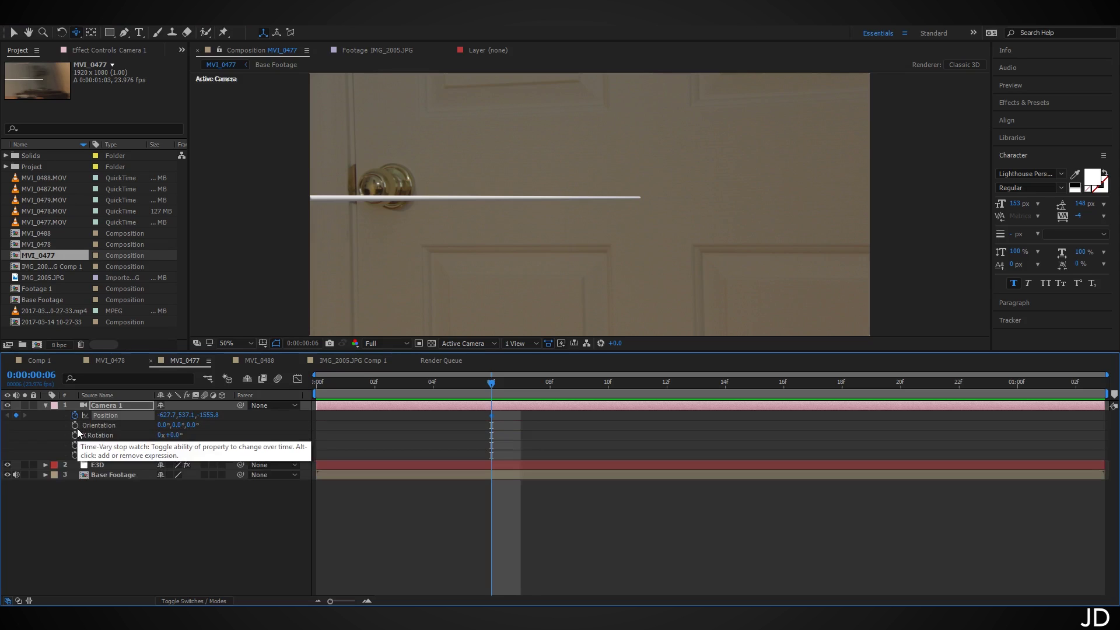
pyautogui.click(77, 428)
# - Move the playhead back to frame 1 and switch to the Selection tool
pyautogui.press('pageup')
pyautogui.press('pageup')
pyautogui.press('pageup')
pyautogui.press('pageup')
pyautogui.press('pageup')
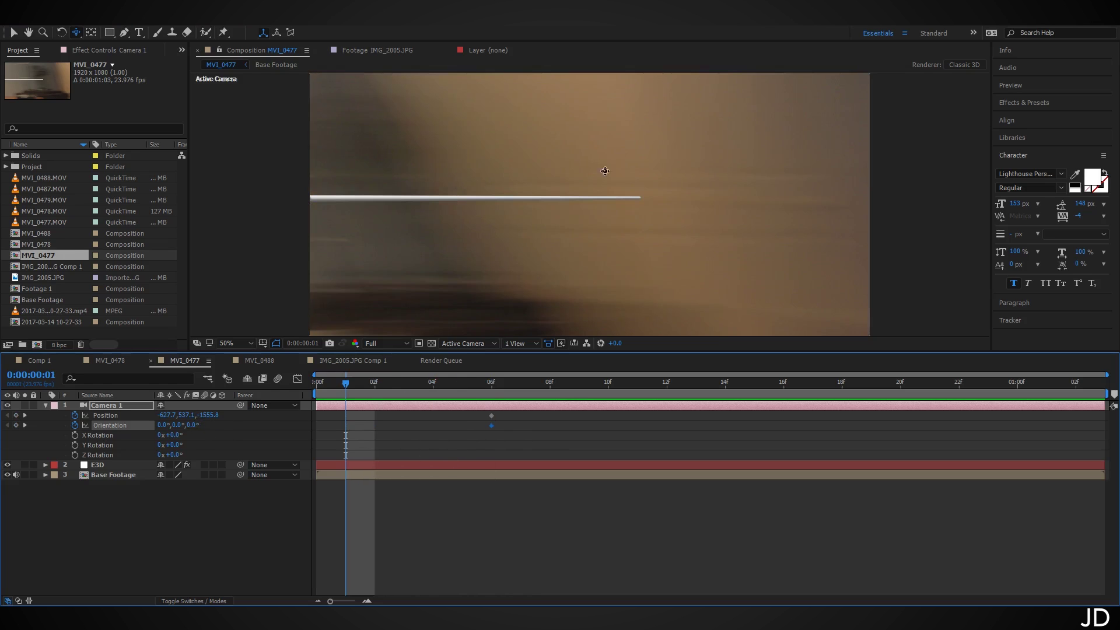
pyautogui.click(13, 33)
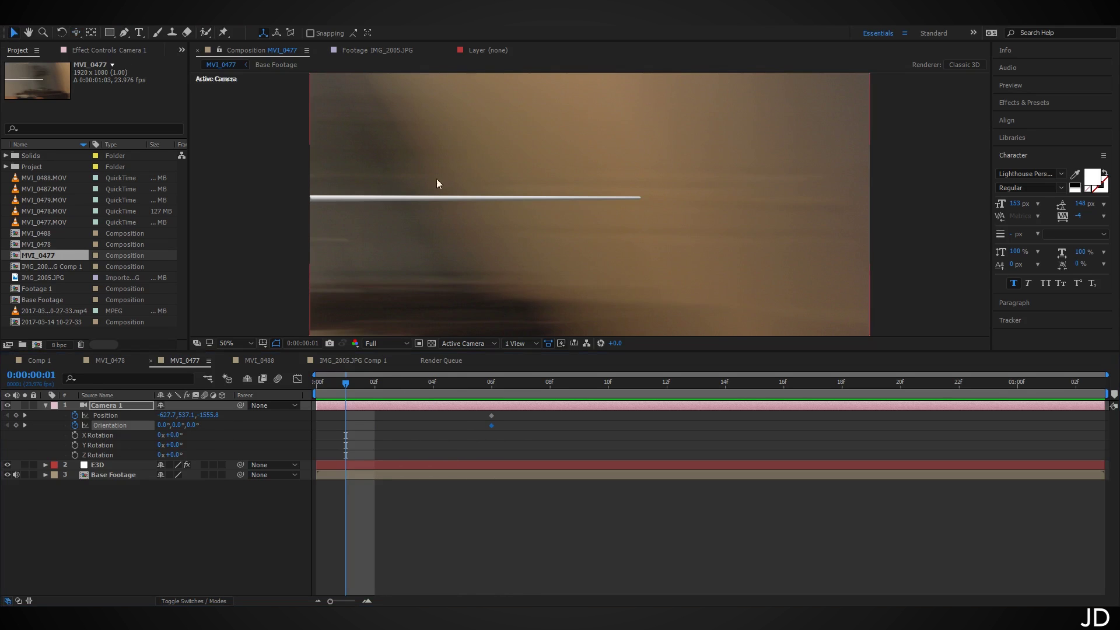
pyautogui.scroll(-2, 340, 195)
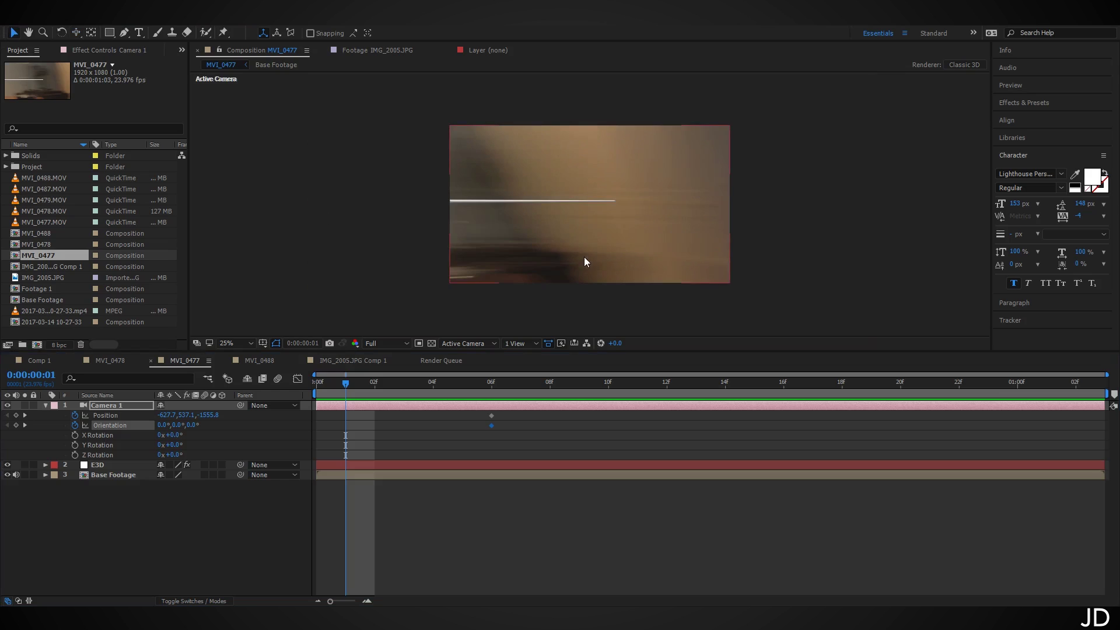
pyautogui.scroll(2, 578, 250)
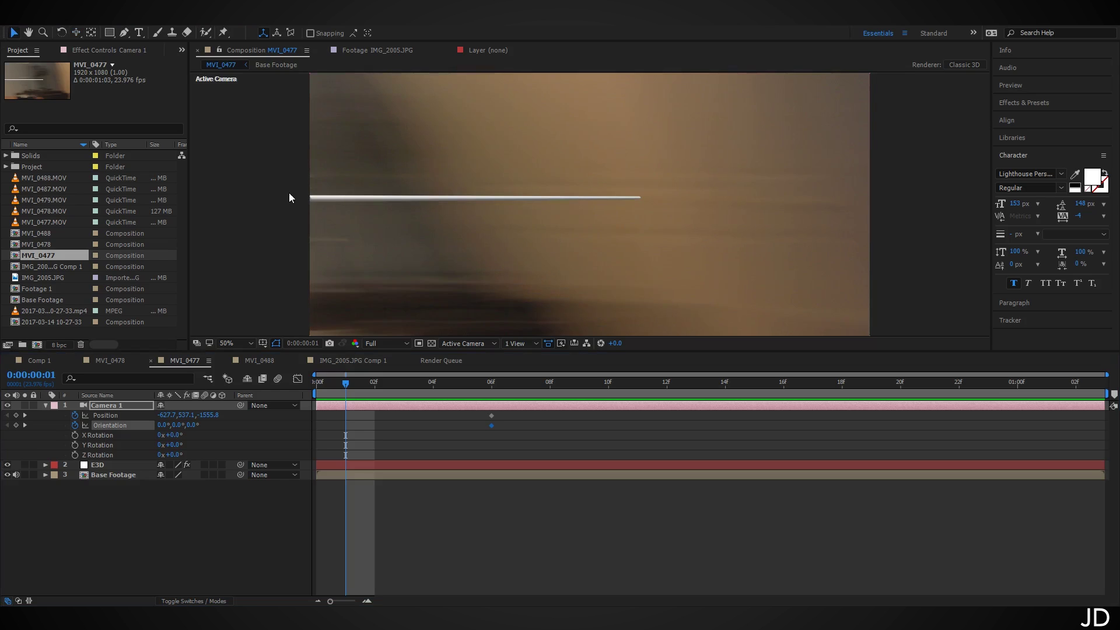
# - Try different position and orientation values for Camera 1 at frame 1, undoing each change
pyautogui.moveTo(216, 415)
pyautogui.mouseDown()
pyautogui.moveTo(195, 415)
pyautogui.moveTo(213, 425)
pyautogui.moveTo(142, 420)
pyautogui.moveTo(265, 418)
pyautogui.moveTo(201, 420)
pyautogui.mouseUp()
pyautogui.hotkey('ctrl', 'z')
pyautogui.hotkey('ctrl', 'z')
pyautogui.hotkey('ctrl', 'z')
pyautogui.moveTo(166, 415)
pyautogui.mouseDown()
pyautogui.moveTo(212, 420)
pyautogui.moveTo(177, 425)
pyautogui.mouseUp()
pyautogui.hotkey('ctrl', 'z')
pyautogui.moveTo(163, 425); pyautogui.dragTo(1, 426)
pyautogui.hotkey('ctrl', 'z')
pyautogui.hotkey('ctrl', 'z')
# - At frame 1, set Camera 1's position to 353.3, 537.1, -1504.8 and its Y orientation to 357°, and collapse the layer
pyautogui.moveTo(170, 415)
pyautogui.mouseDown()
pyautogui.moveTo(227, 425)
pyautogui.moveTo(161, 426)
pyautogui.mouseUp()
pyautogui.moveTo(363, 385); pyautogui.dragTo(343, 400)
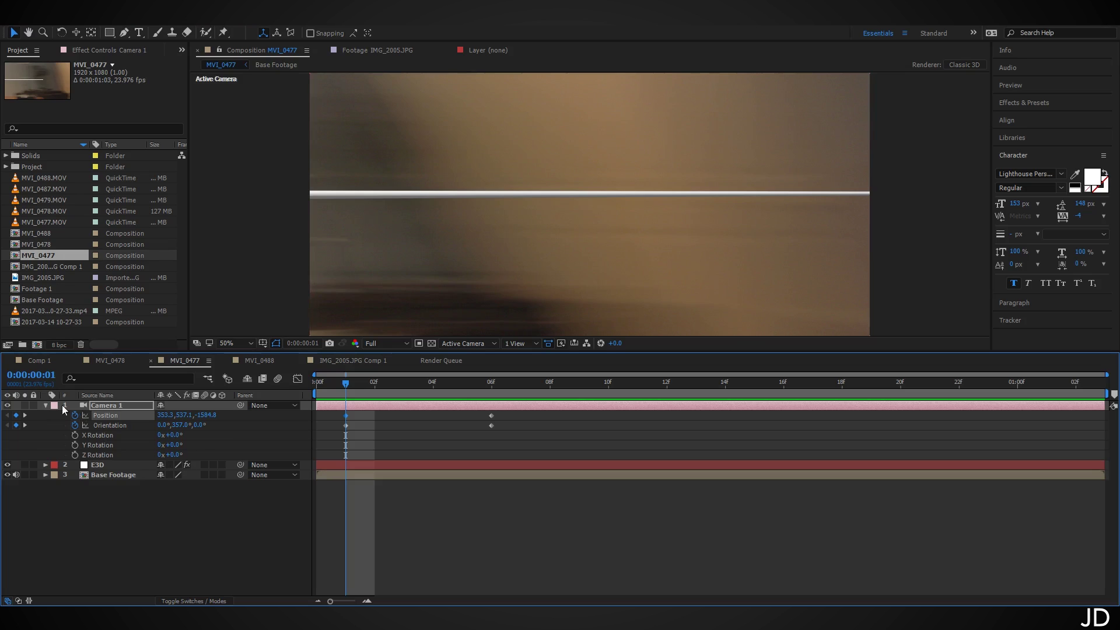
pyautogui.click(46, 405)
# - Try changing the Y Size in the E3D layer's Group 1 Particle Look settings, and undo the change
pyautogui.click(116, 416)
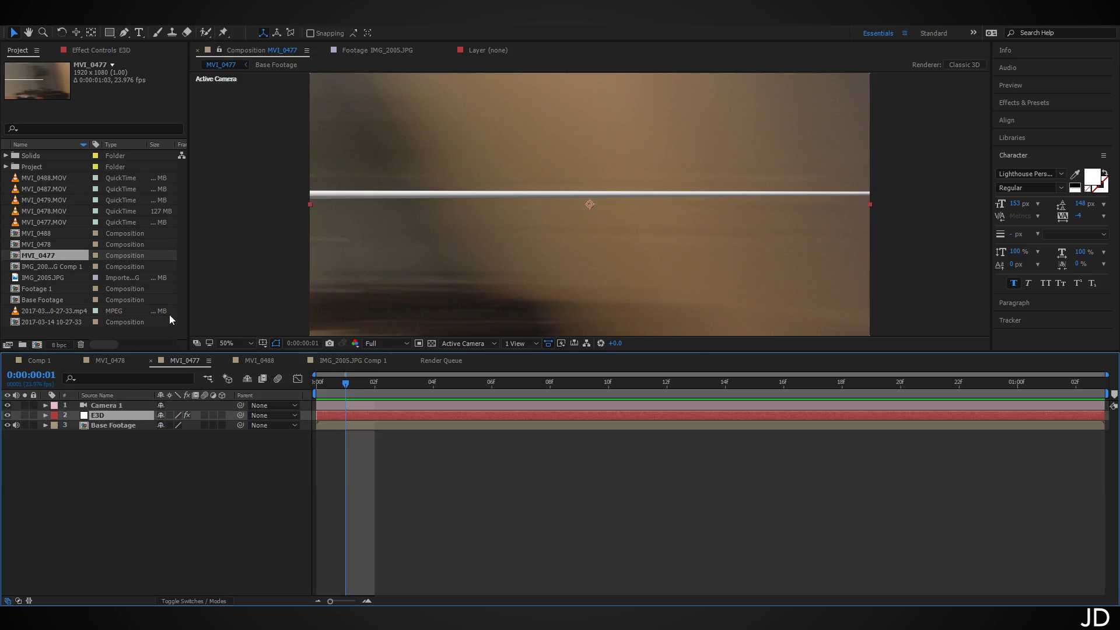
pyautogui.click(100, 47)
pyautogui.click(16, 113)
pyautogui.click(26, 143)
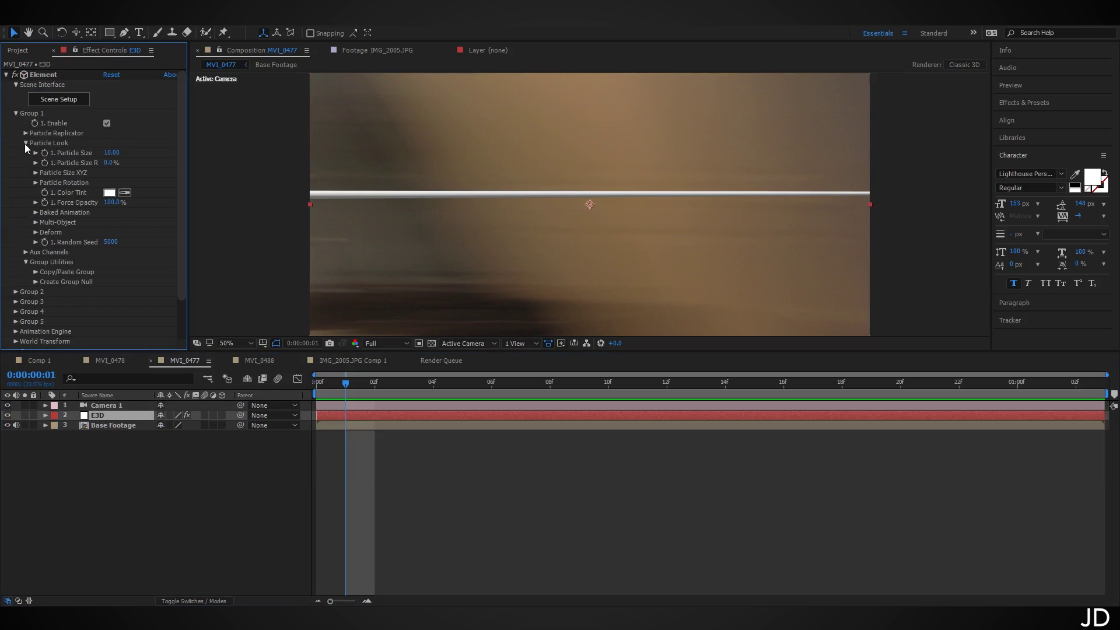
pyautogui.click(36, 173)
pyautogui.moveTo(107, 193); pyautogui.dragTo(98, 192)
pyautogui.hotkey('ctrl', 'z')
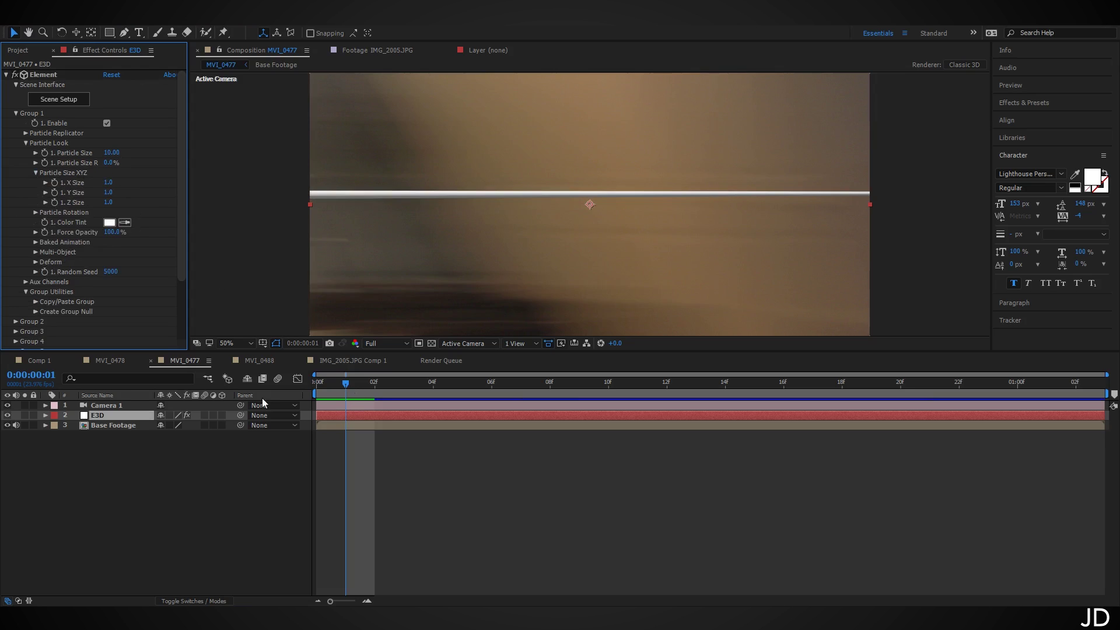
# - Reveal Camera 1's keyframes, enable keyframing on the E3D layer's Group 1 X Size, and set it to 0 at frame 1
pyautogui.click(120, 407)
pyautogui.press('u')
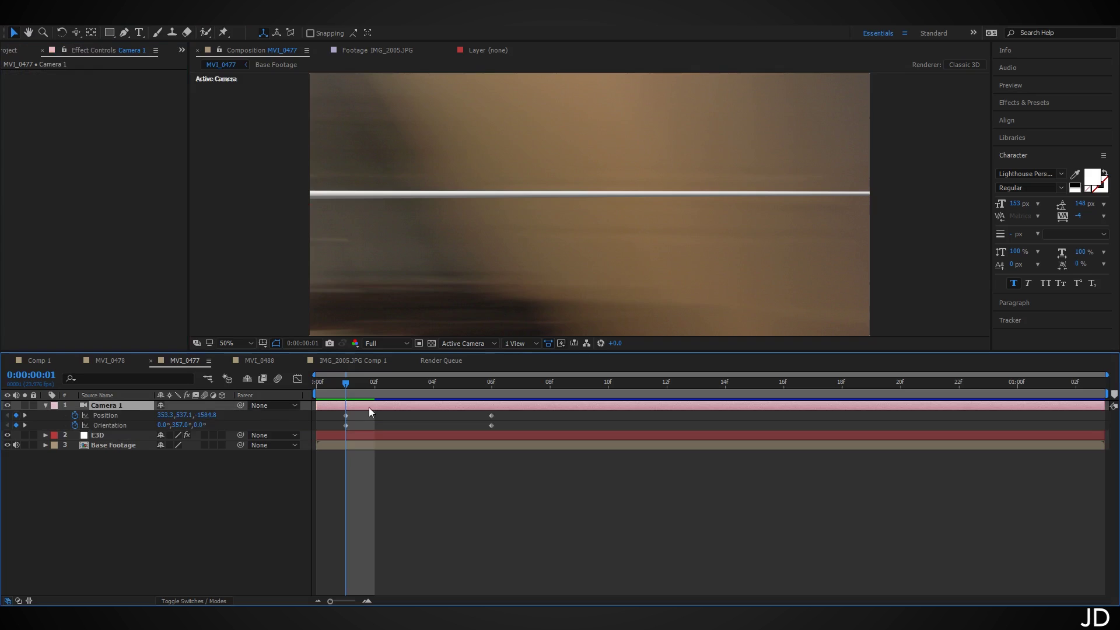
pyautogui.click(116, 438)
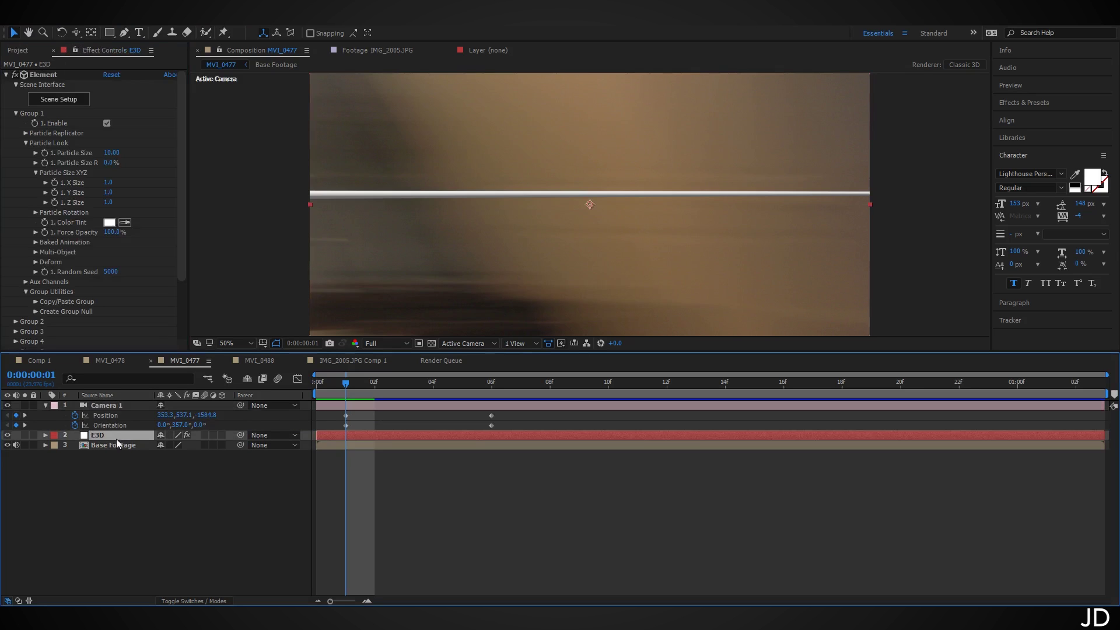
pyautogui.click(55, 183)
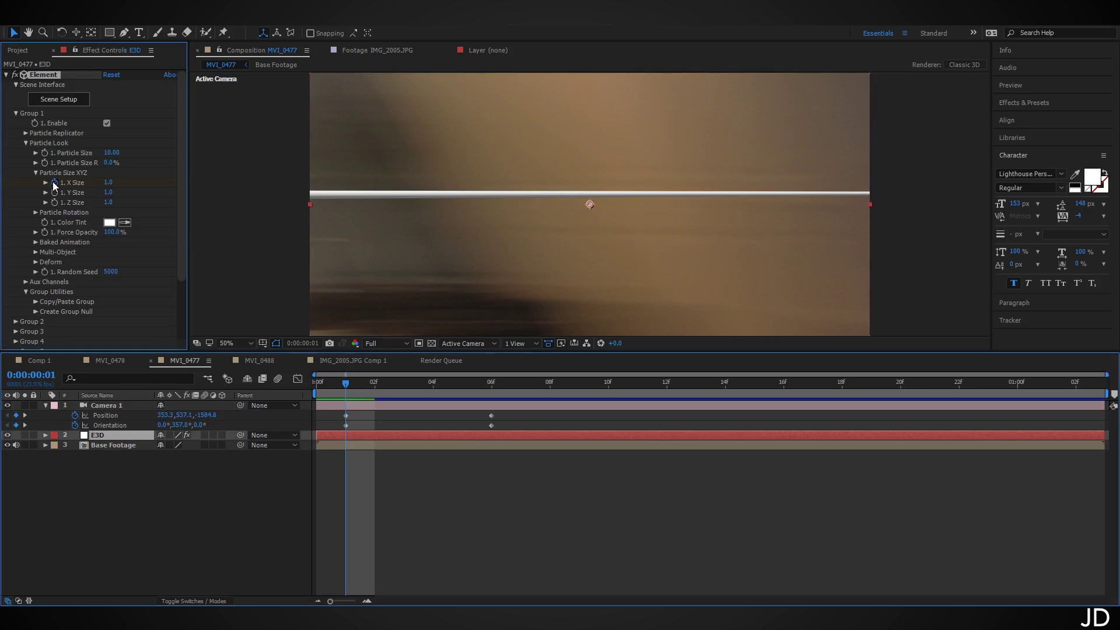
pyautogui.click(110, 183)
pyautogui.write('0')
pyautogui.press('Return')
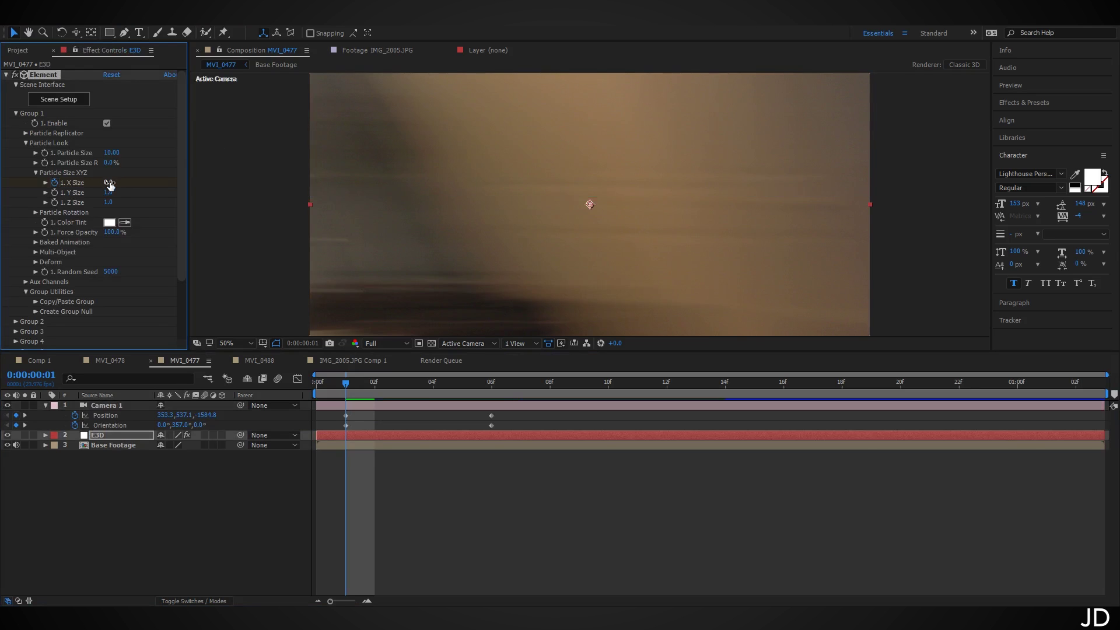
# - At frame 6, set the E3D layer's Group 1 X Size to 1
pyautogui.click(352, 394)
pyautogui.moveTo(349, 386); pyautogui.dragTo(481, 395)
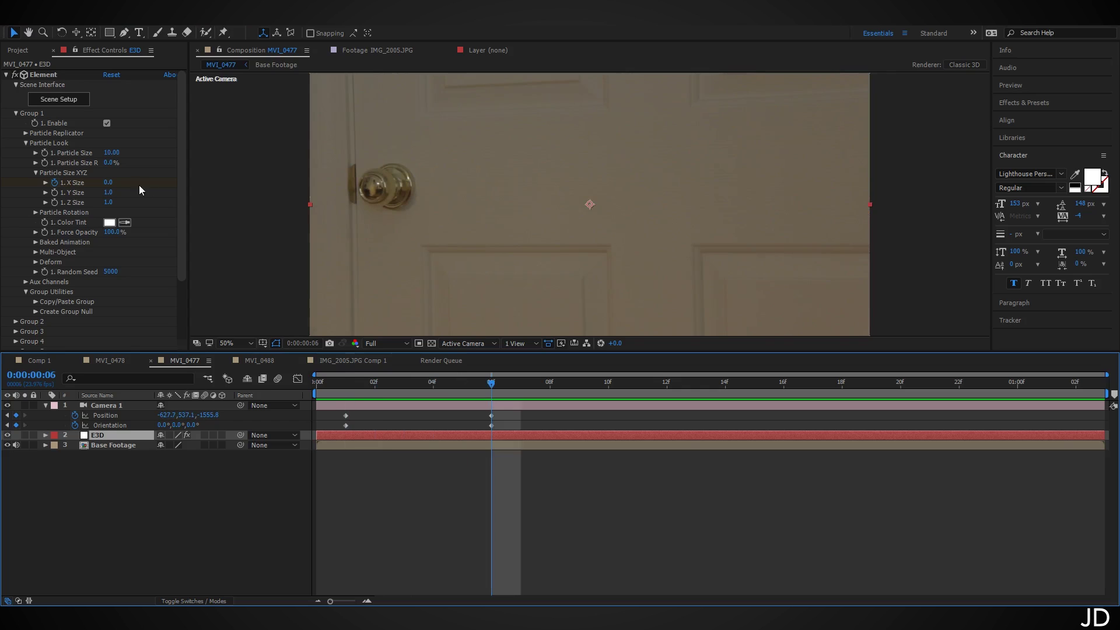
pyautogui.click(107, 183)
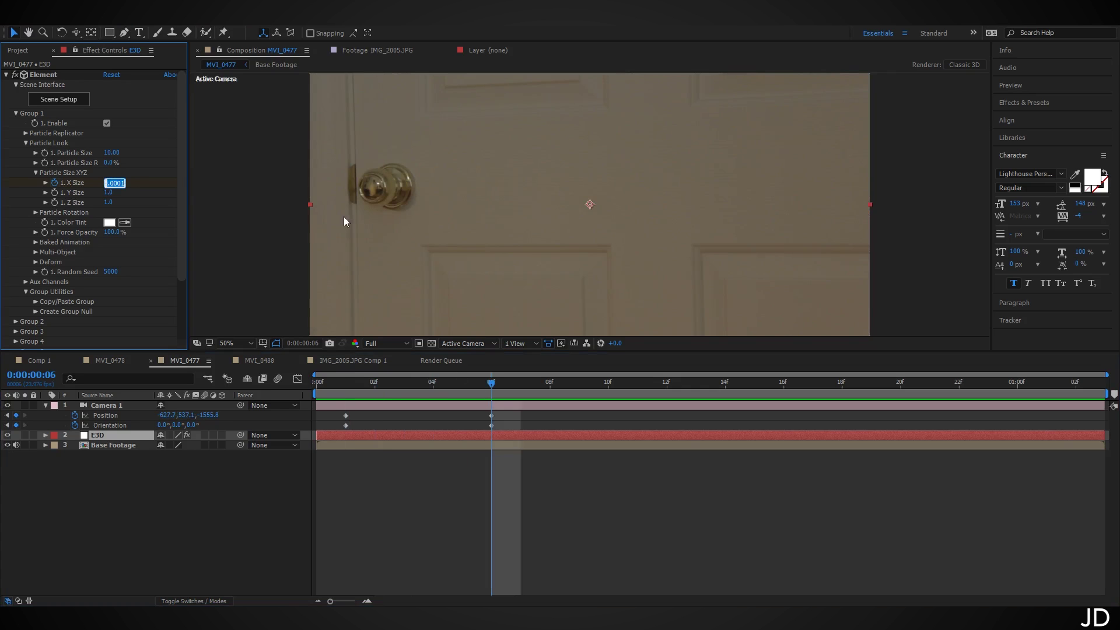
pyautogui.write('1')
pyautogui.press('Return')
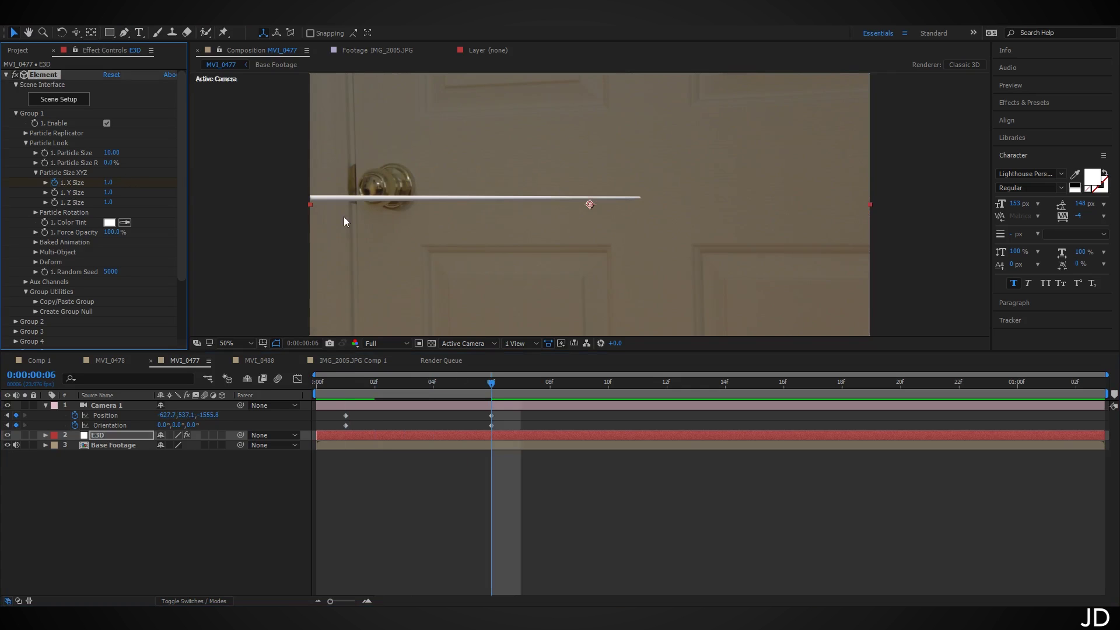
# - Play back the cylinder's growth animation from the start of the composition, and collapse the layer properties
pyautogui.moveTo(481, 397); pyautogui.dragTo(360, 379)
pyautogui.press('space')
pyautogui.press('space')
pyautogui.moveTo(451, 382); pyautogui.dragTo(281, 399)
pyautogui.press('space')
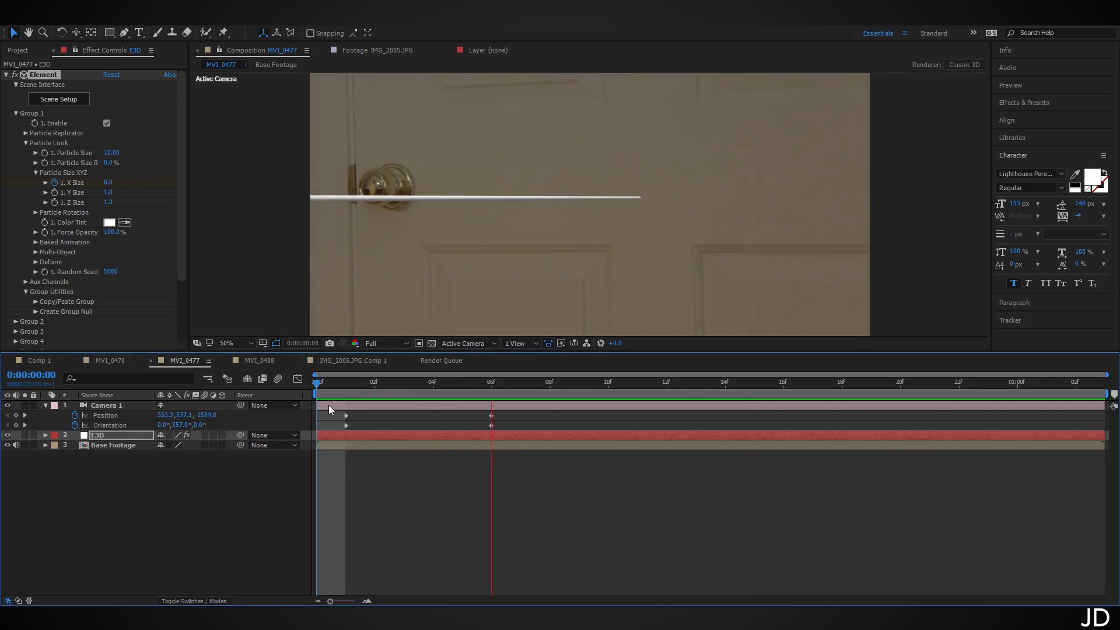
pyautogui.press('space')
pyautogui.click(465, 455)
pyautogui.press('u')
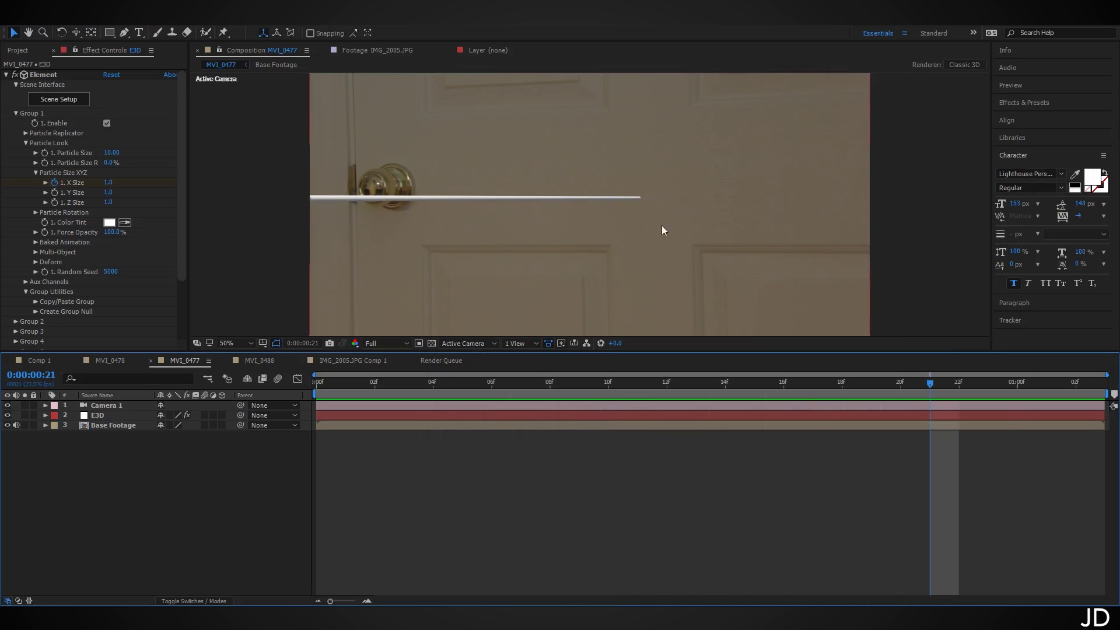
# - Open the Element Scene Setup, duplicate the Cylinder Model, and hide the upper copy
pyautogui.click(71, 104)
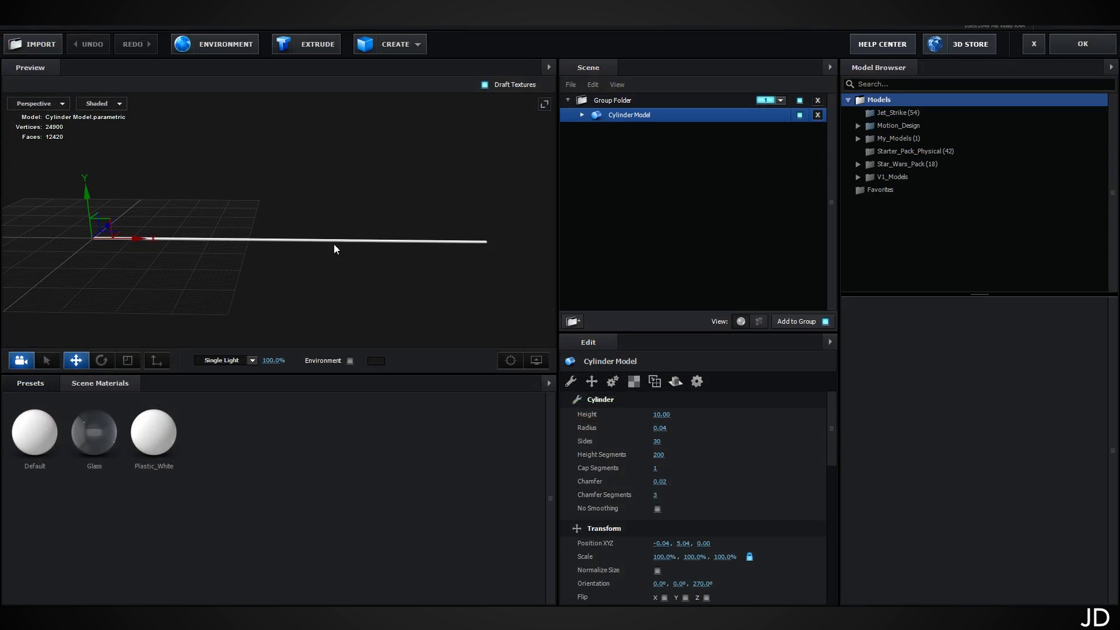
pyautogui.moveTo(219, 261); pyautogui.dragTo(147, 188)
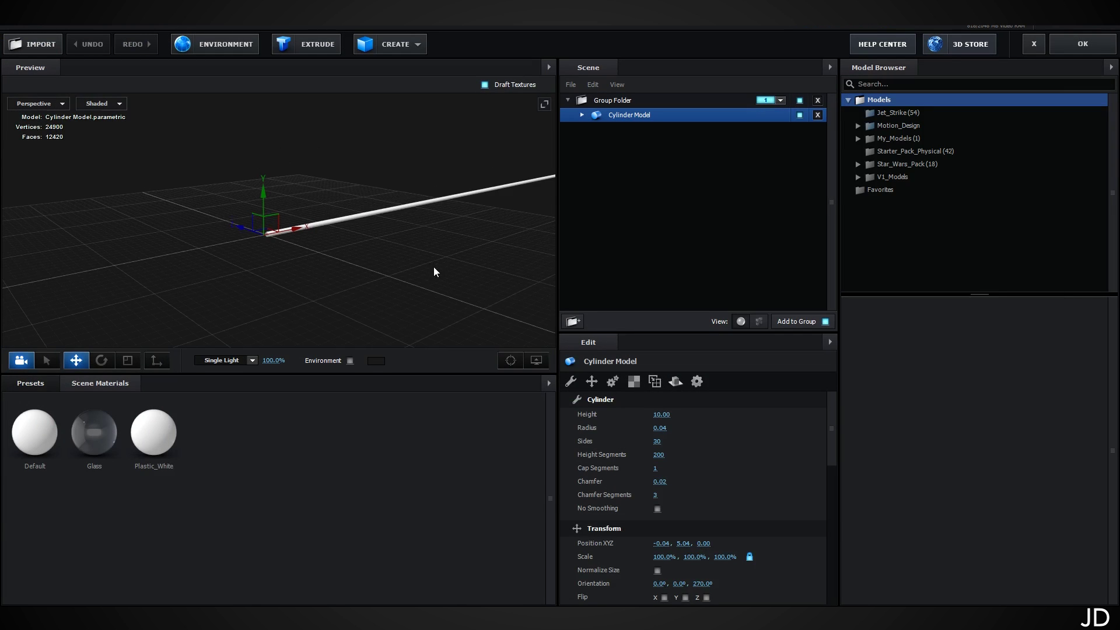
pyautogui.moveTo(403, 278); pyautogui.dragTo(411, 284)
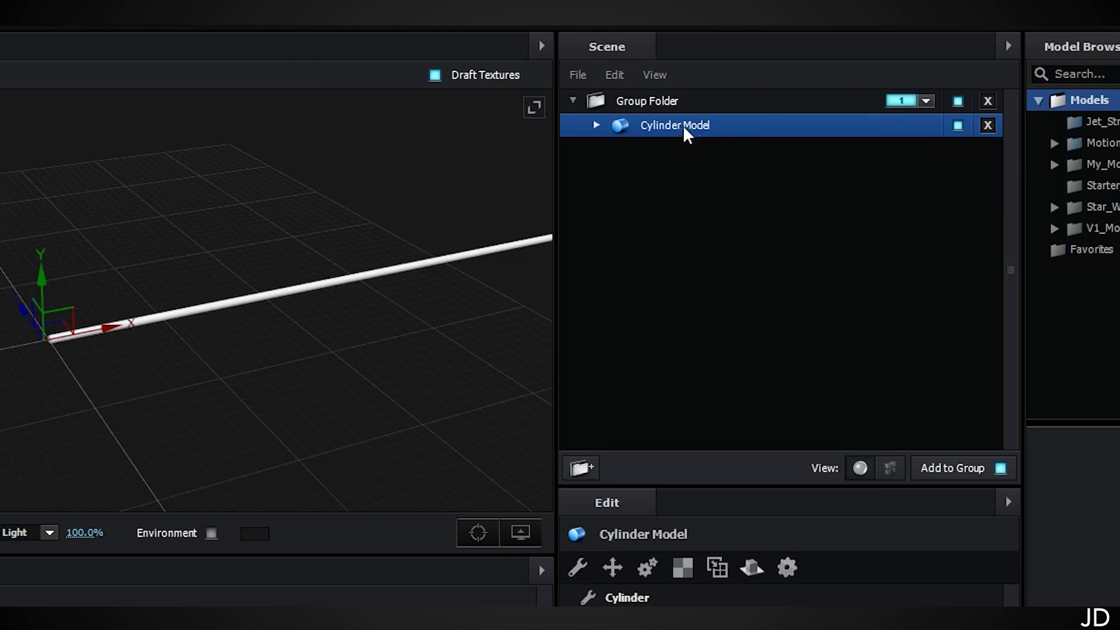
pyautogui.hotkey('ctrl', 'd')
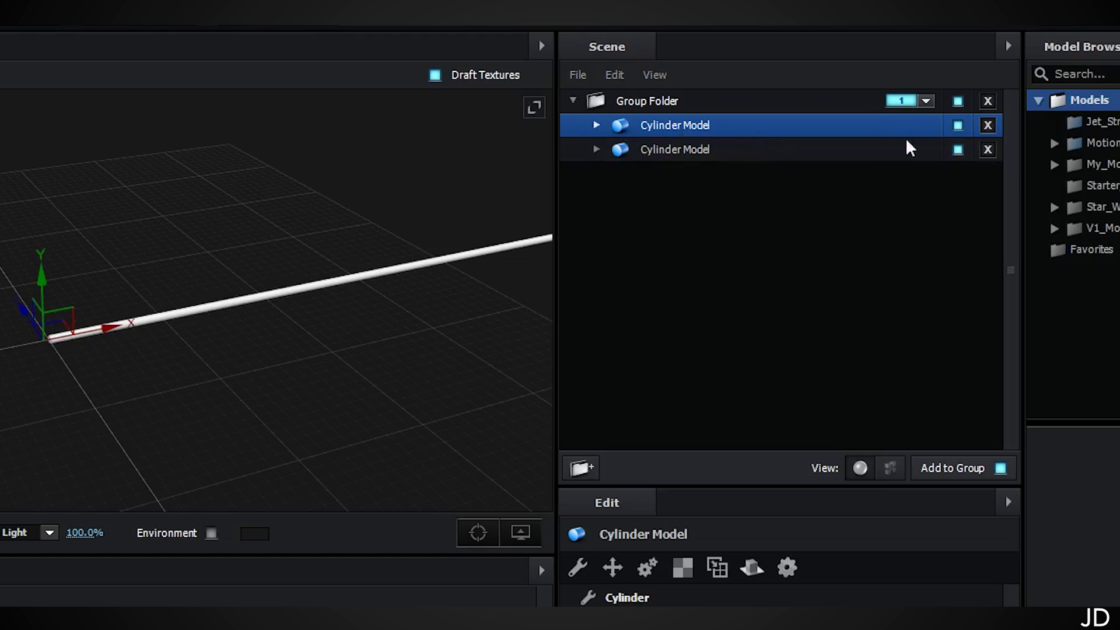
pyautogui.click(958, 126)
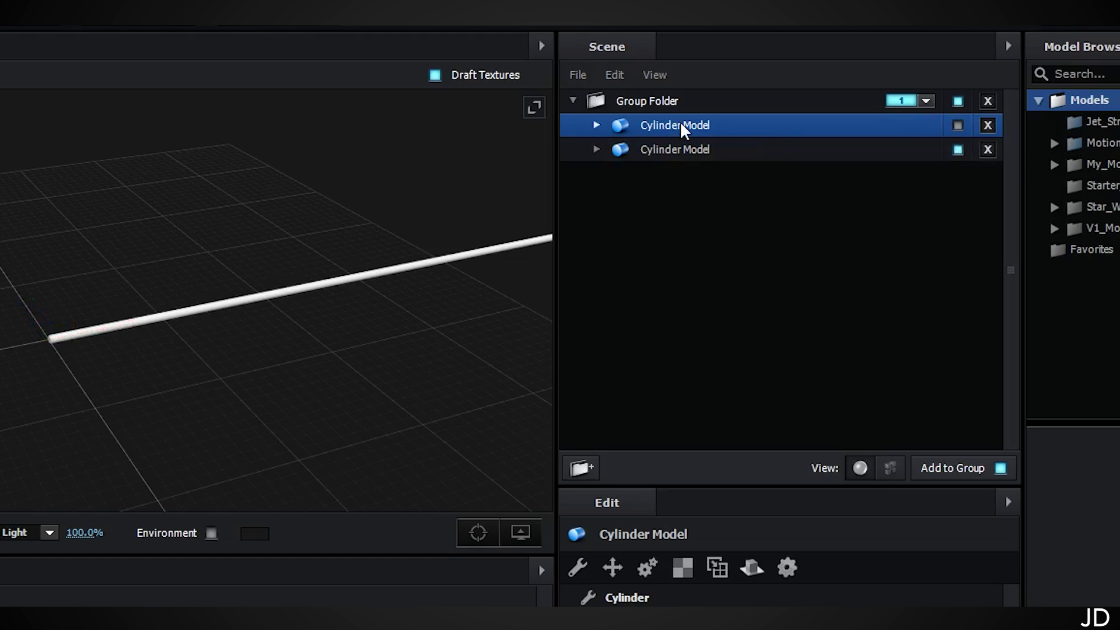
# - Rename the hidden cylinder model as Main Web
pyautogui.rightClick(683, 129)
pyautogui.click(810, 259)
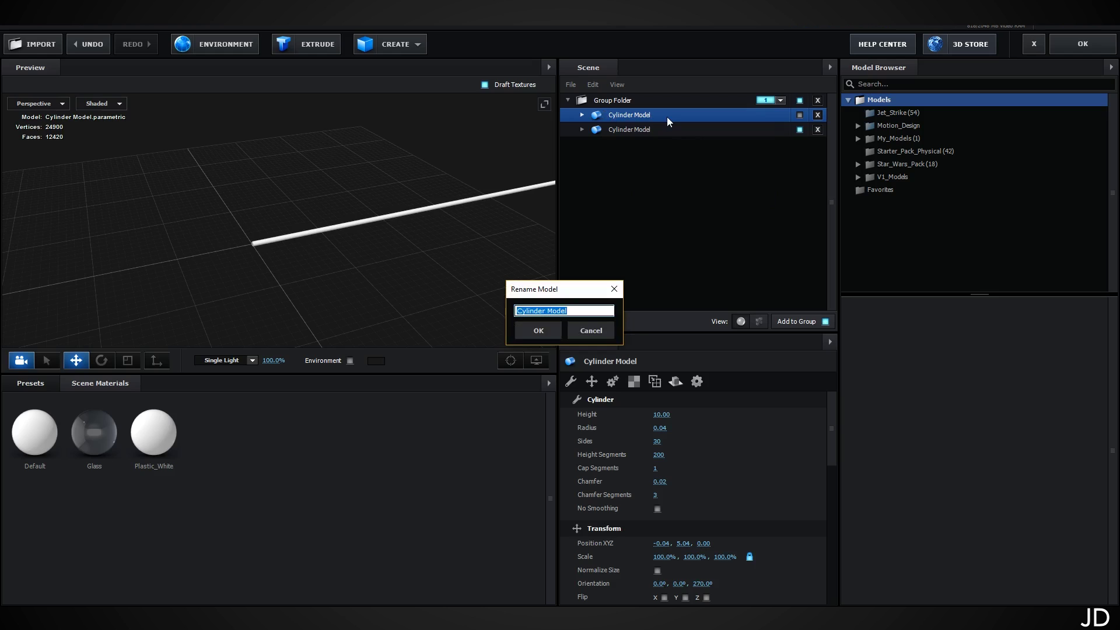
pyautogui.write('Main Web')
pyautogui.click(538, 330)
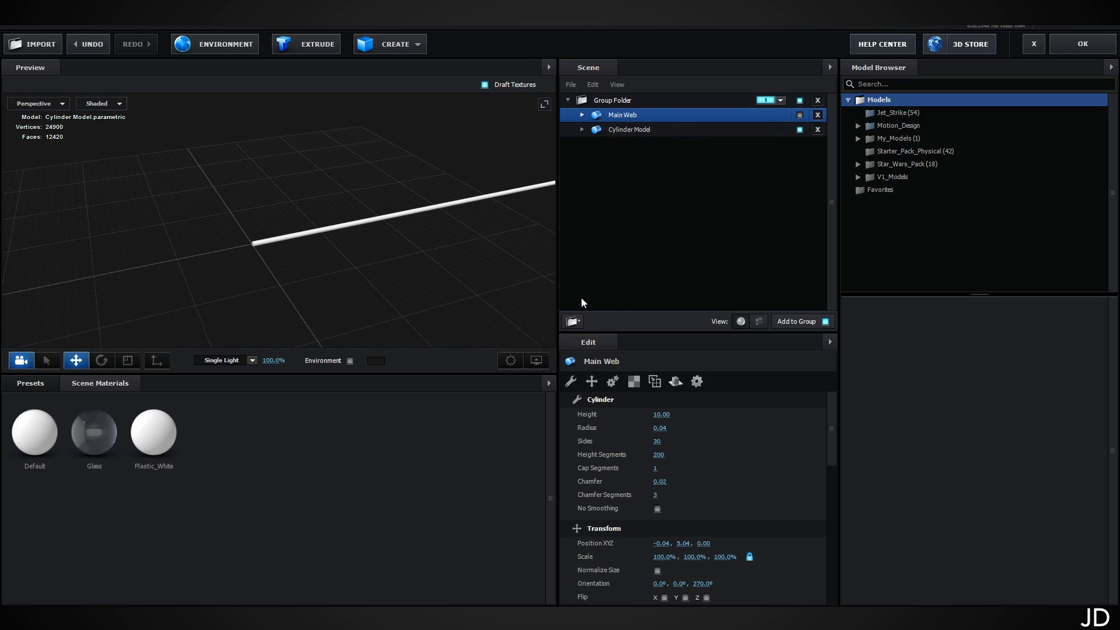
# - Shorten the visible cylinder's height to 2.63 and realign the model and its anchor point at the grid origin
pyautogui.click(642, 129)
pyautogui.scroll(5, 428, 258)
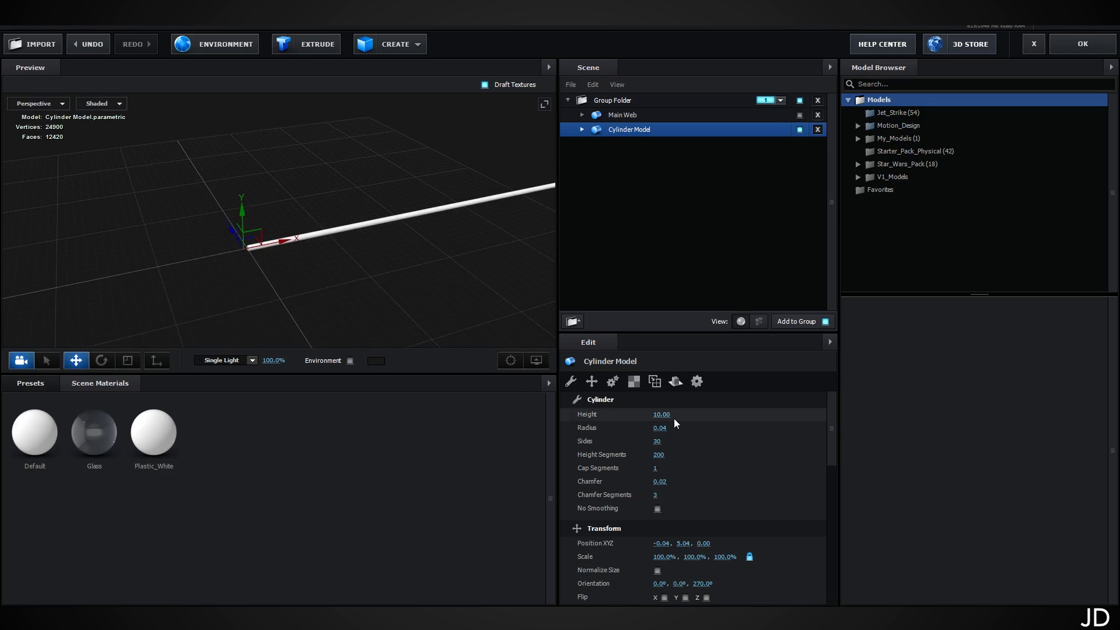
pyautogui.moveTo(661, 414); pyautogui.dragTo(491, 418)
pyautogui.moveTo(246, 264); pyautogui.dragTo(17, 300)
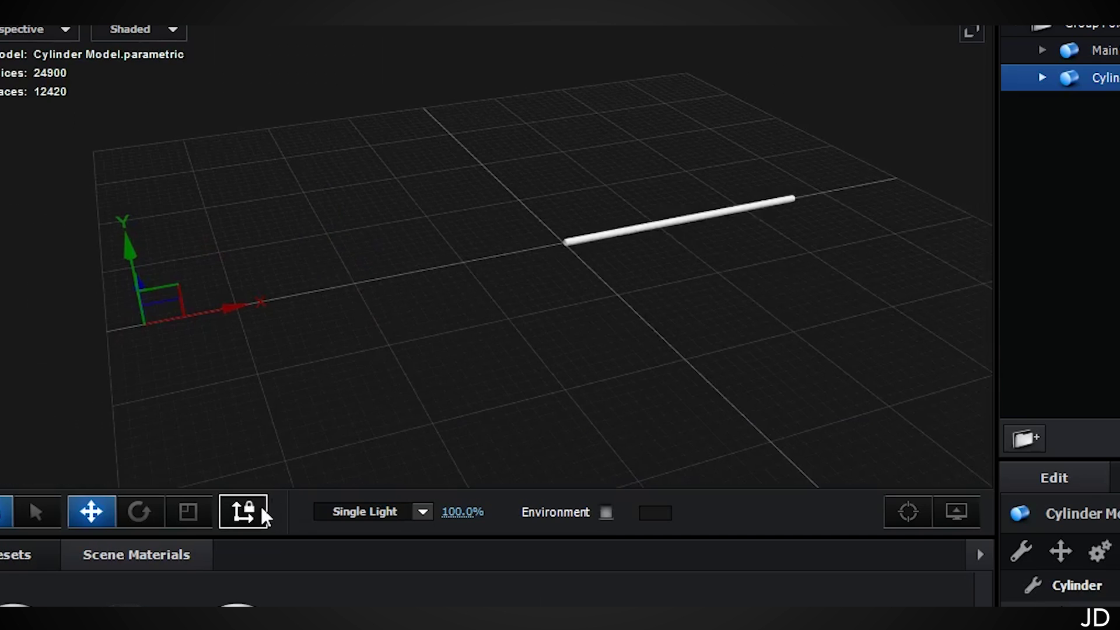
pyautogui.click(165, 357)
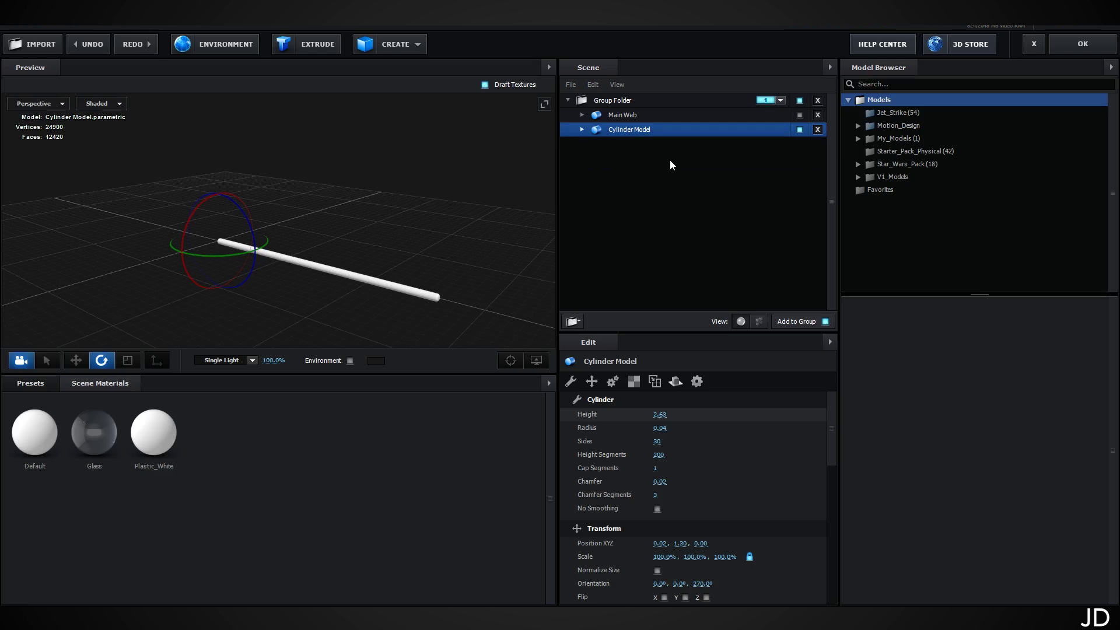
# - Duplicate the short cylinder three times and rotate the first one to a Z orientation of 243.4°
pyautogui.hotkey('ctrl', 'd')
pyautogui.hotkey('ctrl', 'd')
pyautogui.hotkey('ctrl', 'd')
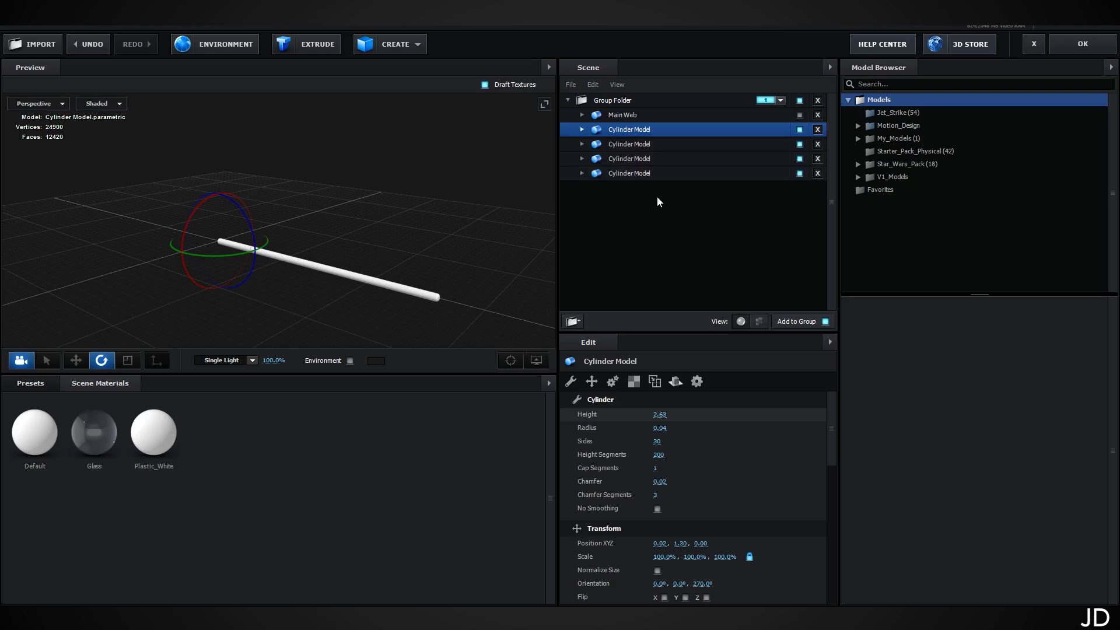
pyautogui.moveTo(478, 238); pyautogui.dragTo(469, 204)
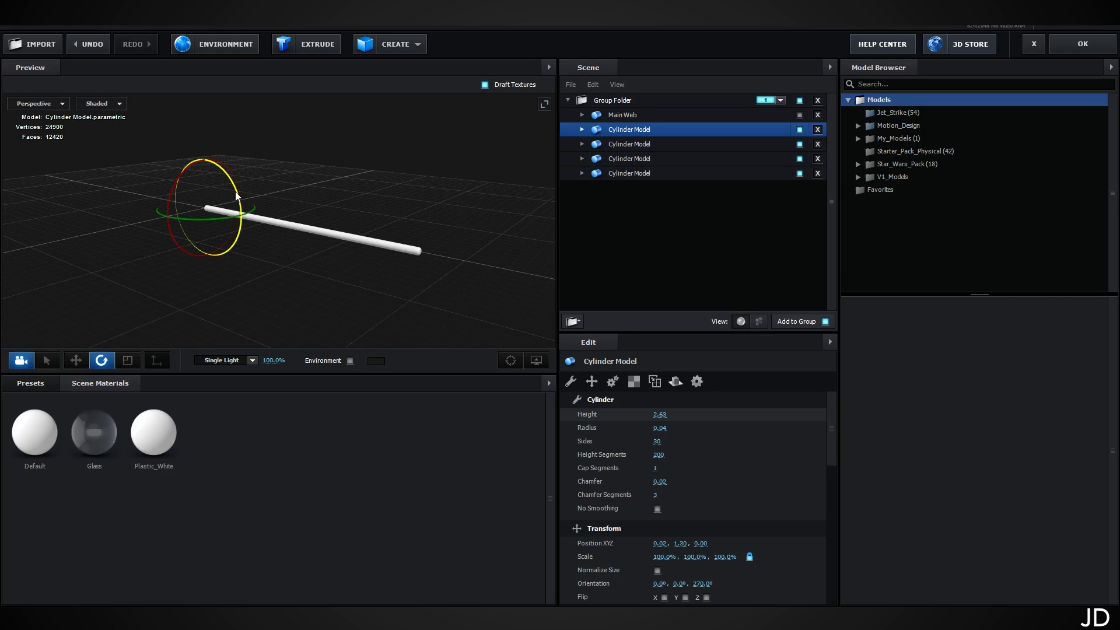
pyautogui.moveTo(346, 182); pyautogui.dragTo(250, 221)
# - Rotate the second cylinder to a Z orientation of 288.1° and swing the third one sideways to fan them out
pyautogui.click(639, 145)
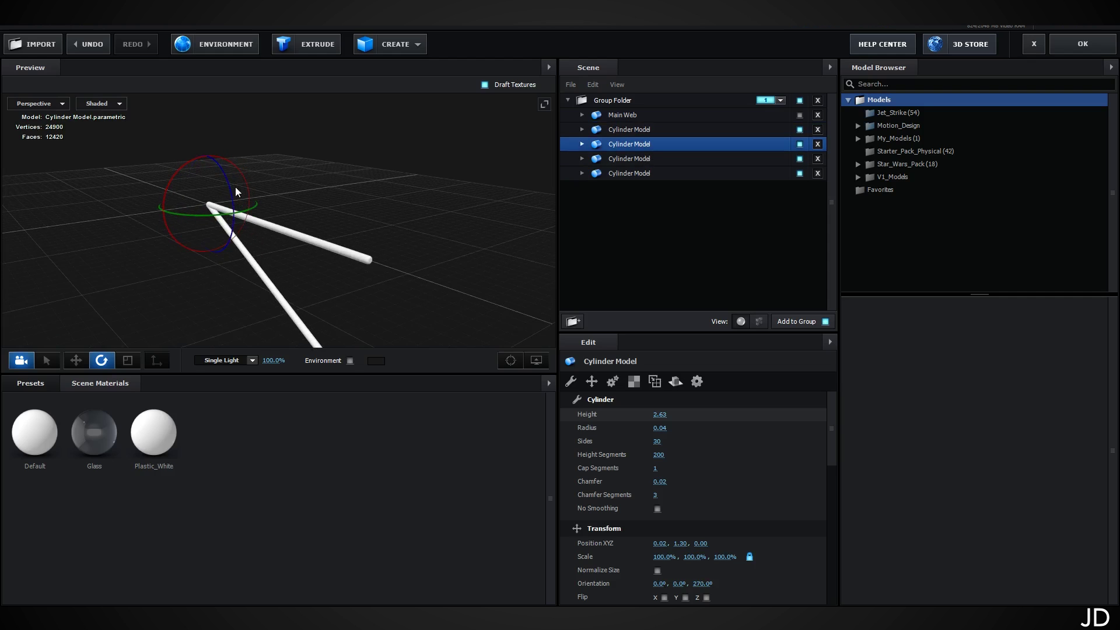
pyautogui.moveTo(233, 184)
pyautogui.mouseDown()
pyautogui.moveTo(230, 163)
pyautogui.moveTo(236, 172)
pyautogui.mouseUp()
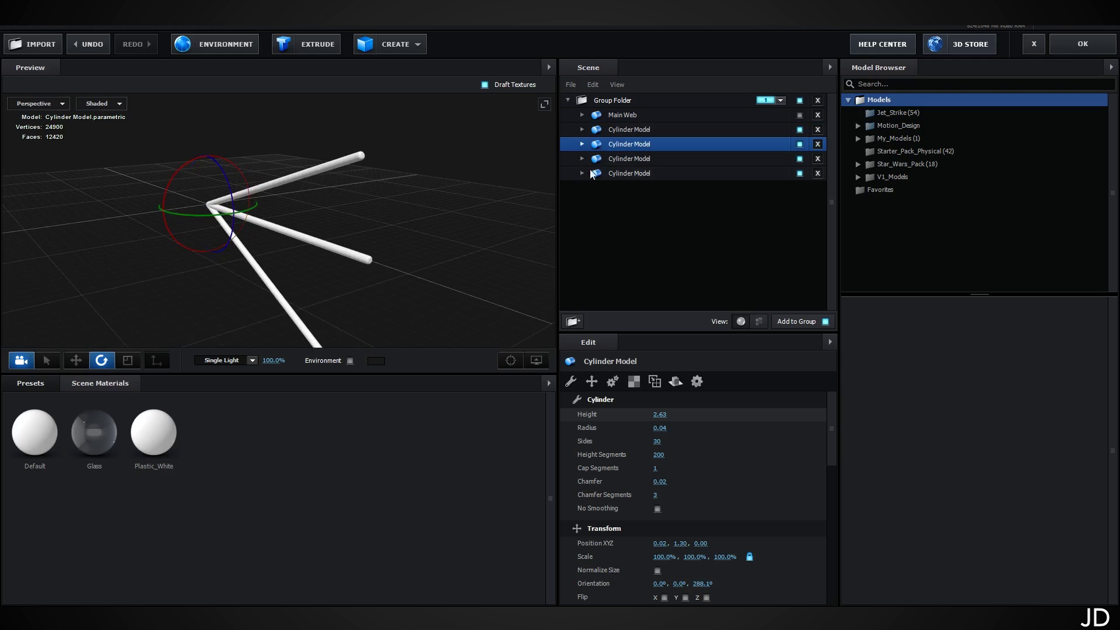
pyautogui.click(610, 158)
pyautogui.moveTo(210, 215); pyautogui.dragTo(169, 215)
pyautogui.click(628, 172)
pyautogui.moveTo(367, 241)
pyautogui.mouseDown()
pyautogui.moveTo(313, 223)
pyautogui.moveTo(516, 246)
pyautogui.moveTo(389, 237)
pyautogui.mouseUp()
pyautogui.hotkey('ctrl', 'z')
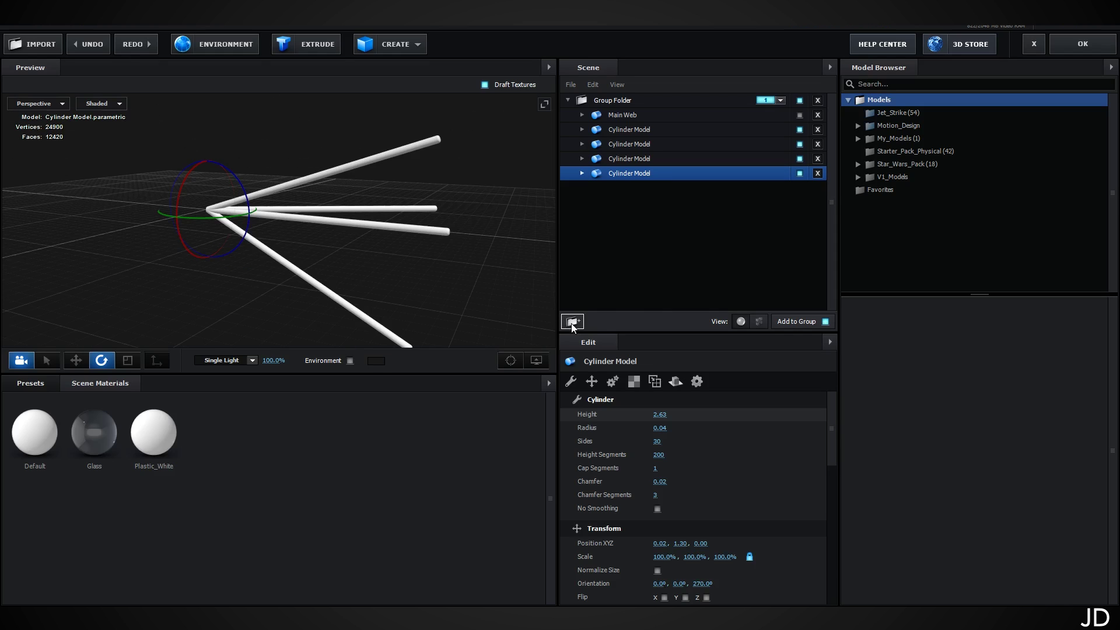
# - Add a group folder to the scene and rename it Web Array
pyautogui.click(572, 322)
pyautogui.doubleClick(623, 114)
pyautogui.write('Web Array')
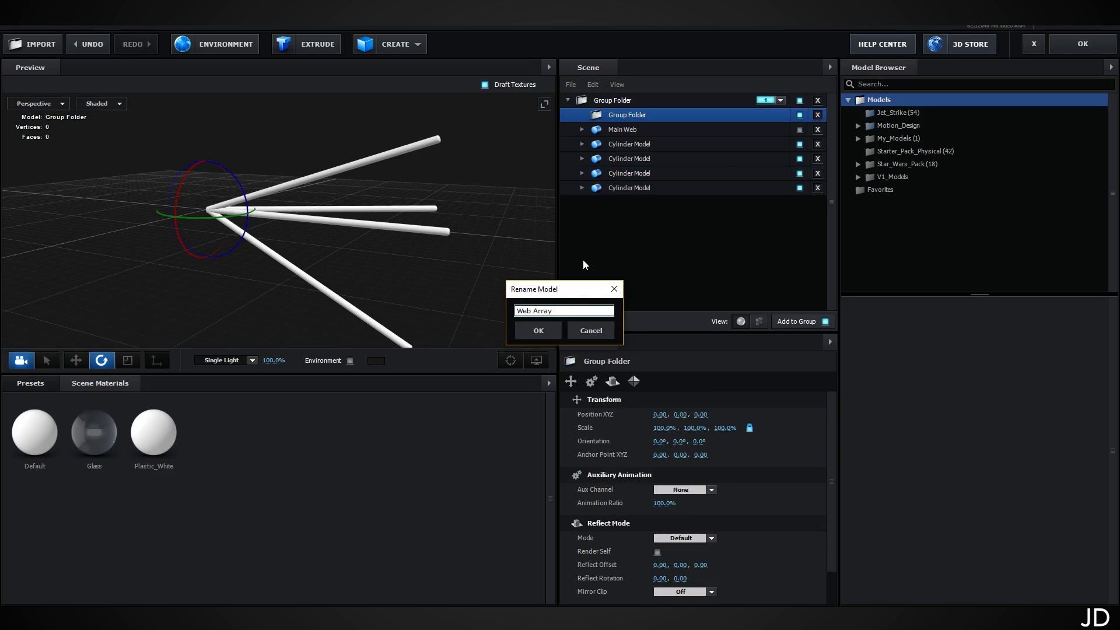
pyautogui.click(531, 330)
# - Move the four short cylinder models into the Web Array folder and collapse it
pyautogui.click(642, 145)
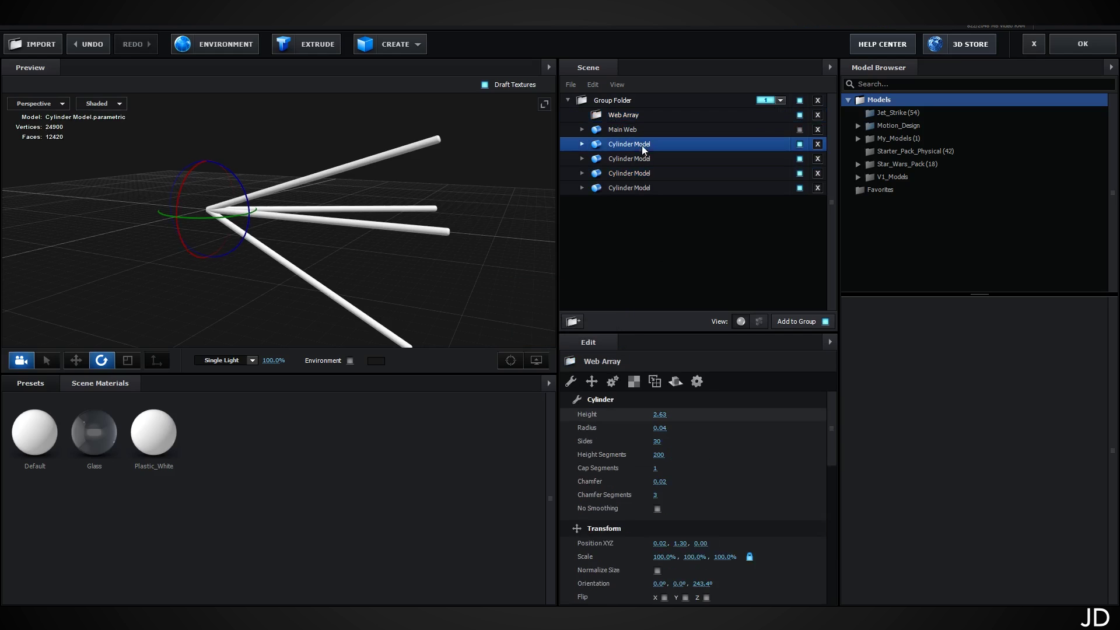
pyautogui.keyDown('ctrl'); pyautogui.click(642, 159); pyautogui.keyUp('ctrl')
pyautogui.keyDown('ctrl'); pyautogui.click(642, 173); pyautogui.keyUp('ctrl')
pyautogui.keyDown('ctrl'); pyautogui.click(645, 186); pyautogui.keyUp('ctrl')
pyautogui.moveTo(642, 180); pyautogui.dragTo(633, 115)
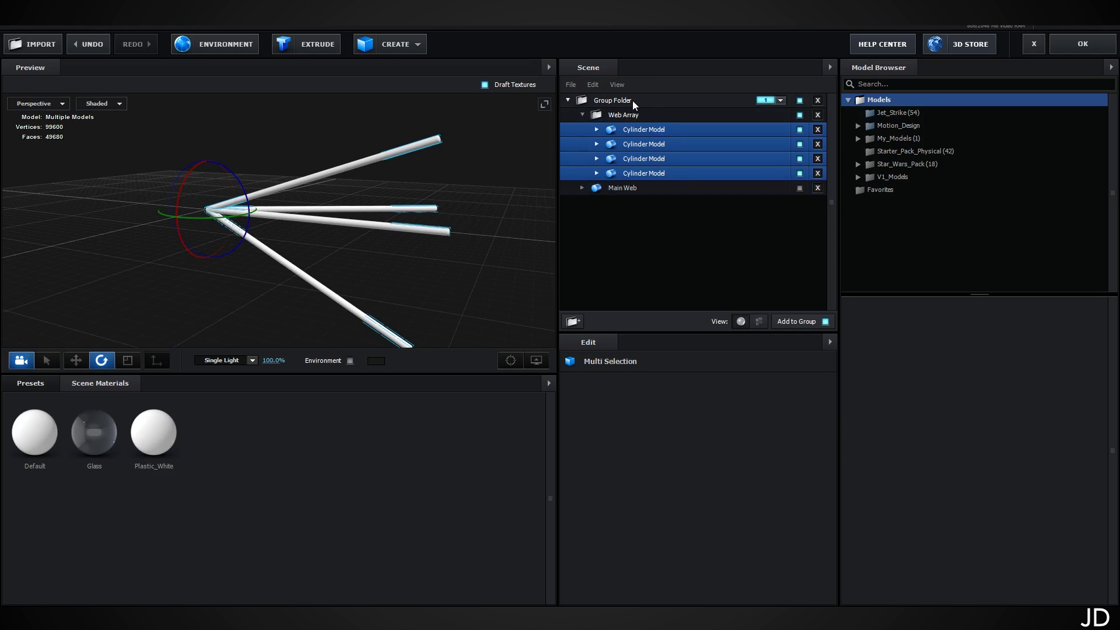
pyautogui.click(586, 117)
pyautogui.click(582, 115)
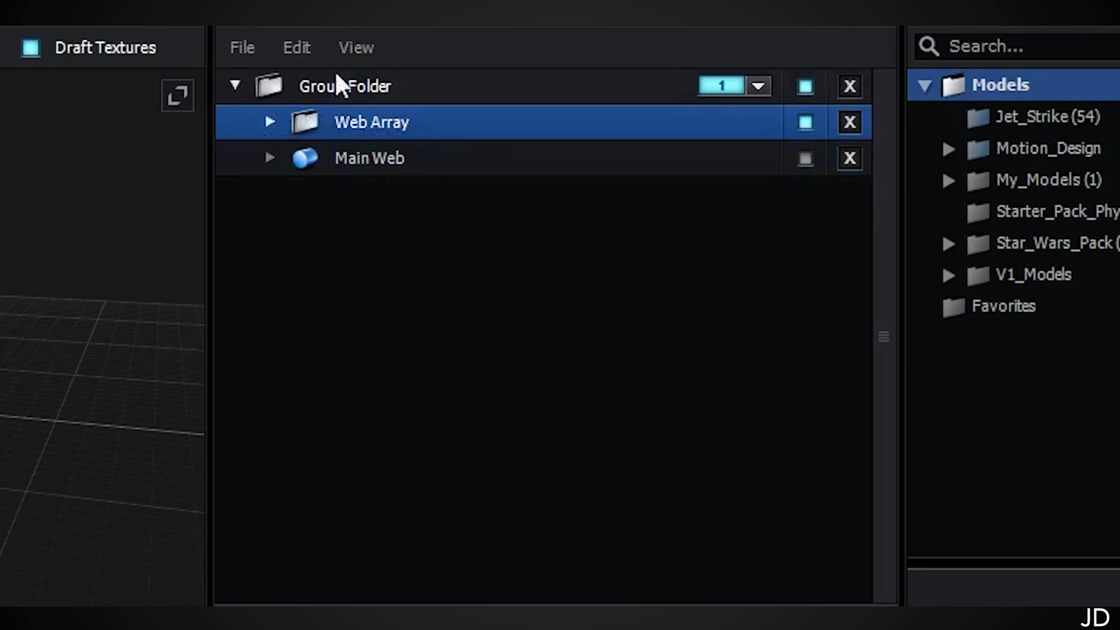
pyautogui.moveTo(618, 115); pyautogui.dragTo(618, 96)
pyautogui.moveTo(357, 70); pyautogui.dragTo(384, 310)
pyautogui.moveTo(340, 157); pyautogui.dragTo(363, 111)
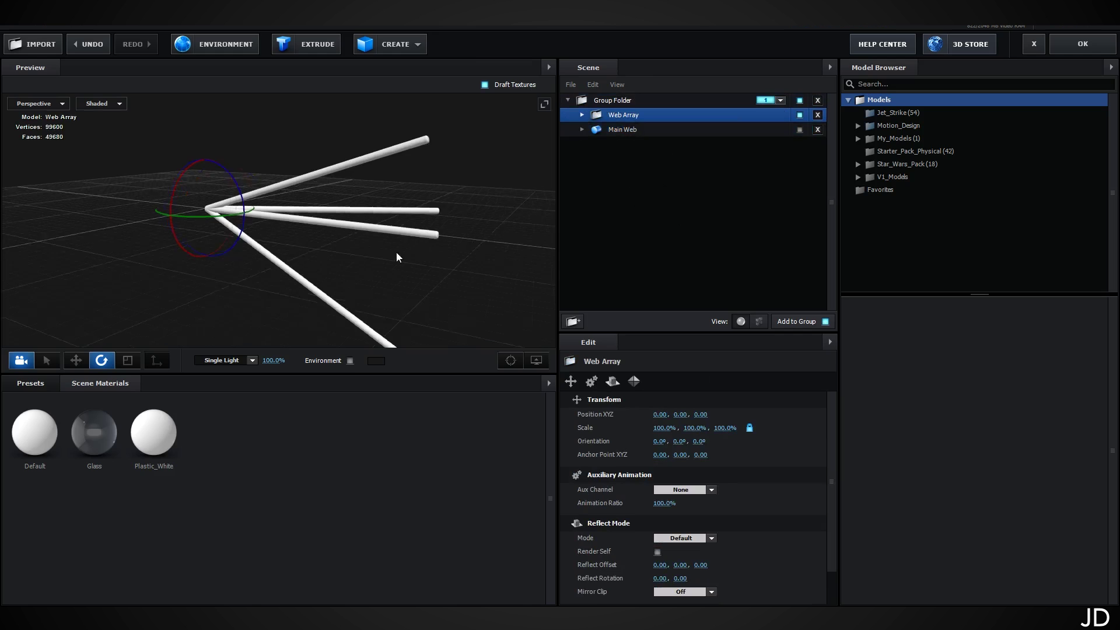
# - Duplicate the Web Array folder twice and rotate the copies about X, bringing the second copy to an X orientation of 119.7°
pyautogui.moveTo(397, 254); pyautogui.dragTo(391, 251)
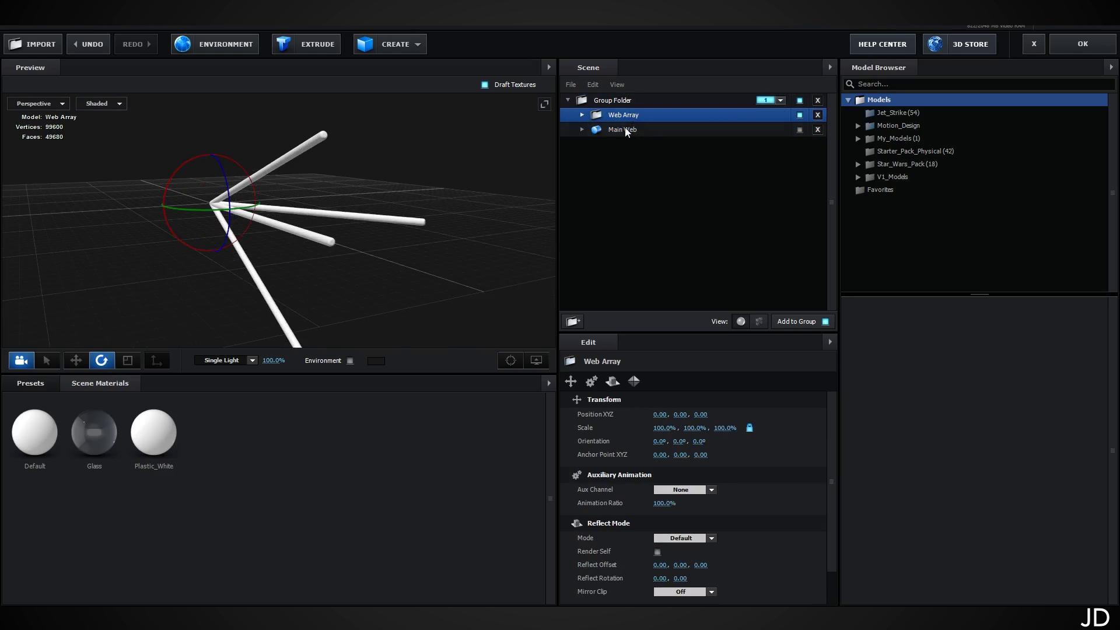
pyautogui.hotkey('ctrl', 'd')
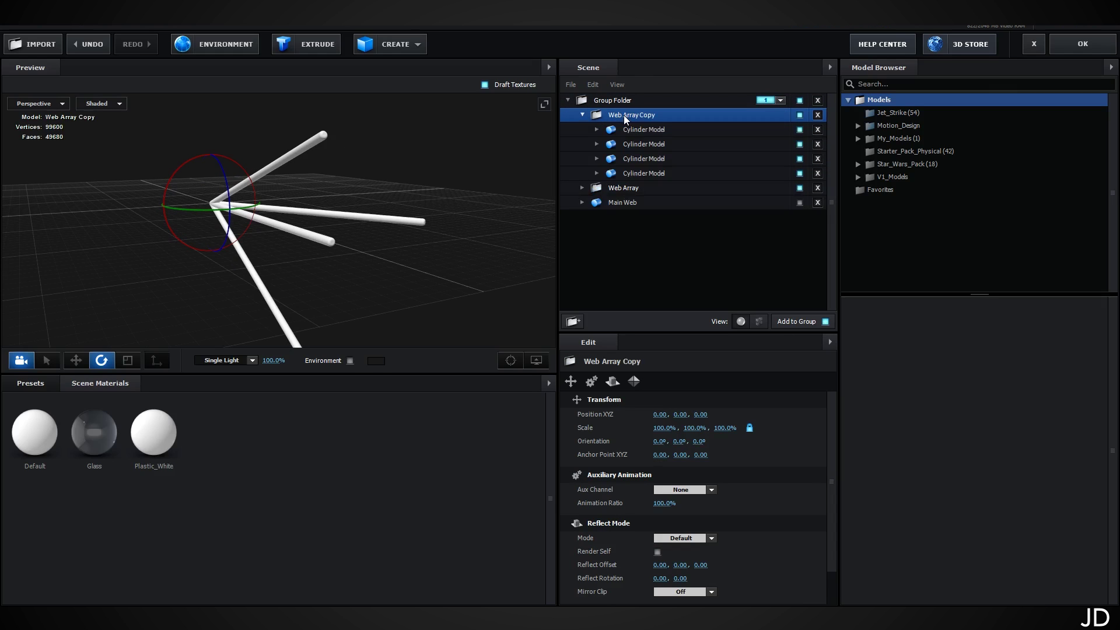
pyautogui.click(583, 115)
pyautogui.moveTo(333, 239); pyautogui.dragTo(353, 250)
pyautogui.moveTo(176, 178); pyautogui.dragTo(159, 195)
pyautogui.moveTo(381, 220); pyautogui.dragTo(354, 221)
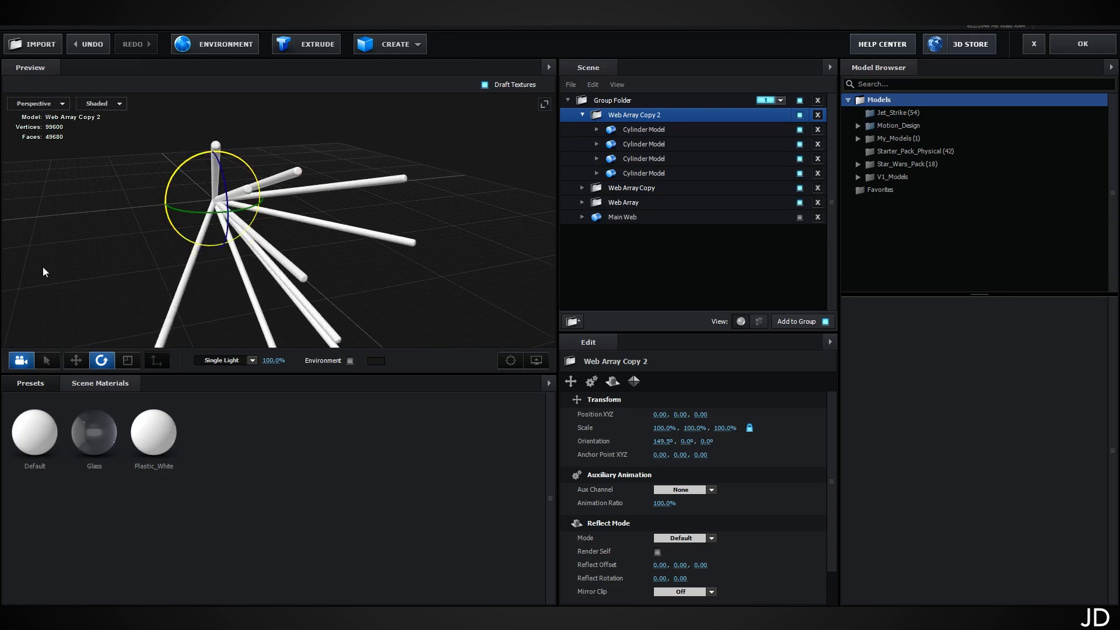
pyautogui.moveTo(43, 268); pyautogui.dragTo(15, 290)
pyautogui.moveTo(445, 281); pyautogui.dragTo(418, 268)
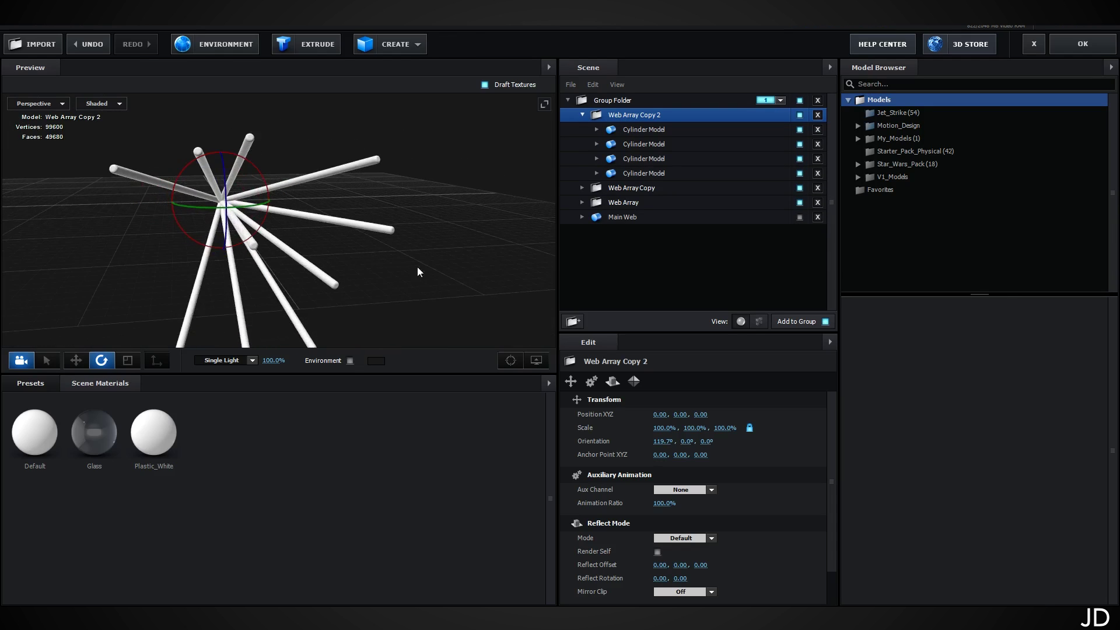
# - Rotate the first cylinder in Web Array Copy 2 to an orientation of 324.8°, 2.5°, 252.3°
pyautogui.click(653, 133)
pyautogui.moveTo(208, 153); pyautogui.dragTo(183, 155)
pyautogui.moveTo(208, 198); pyautogui.dragTo(231, 190)
pyautogui.moveTo(292, 216); pyautogui.dragTo(459, 248)
pyautogui.moveTo(417, 277); pyautogui.dragTo(509, 246)
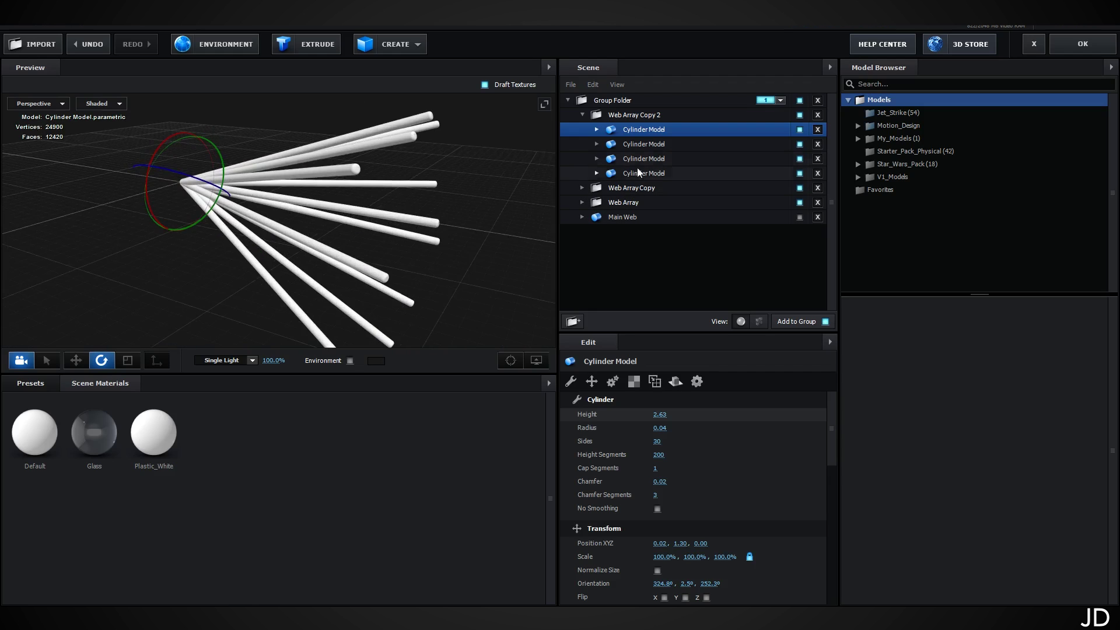
# - Set the radii of the first three cylinders in Web Array Copy 2 to 0.03, 0.05 and 0.03
pyautogui.click(659, 427)
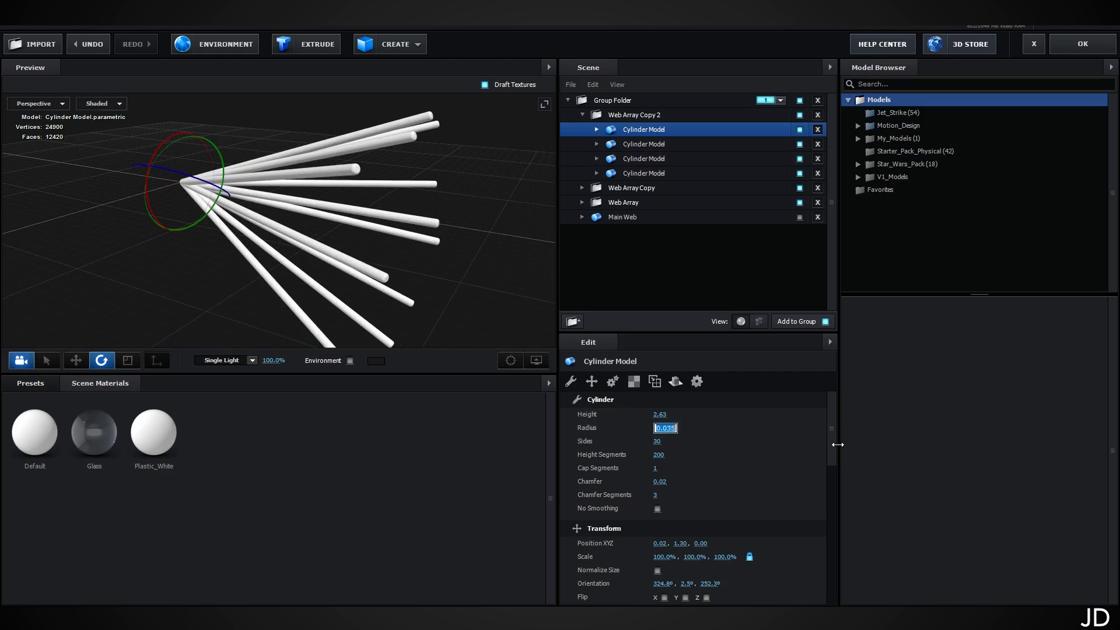
pyautogui.write('.03')
pyautogui.press('Return')
pyautogui.click(682, 145)
pyautogui.click(663, 428)
pyautogui.write('.')
pyautogui.write('05')
pyautogui.press('Return')
pyautogui.click(671, 158)
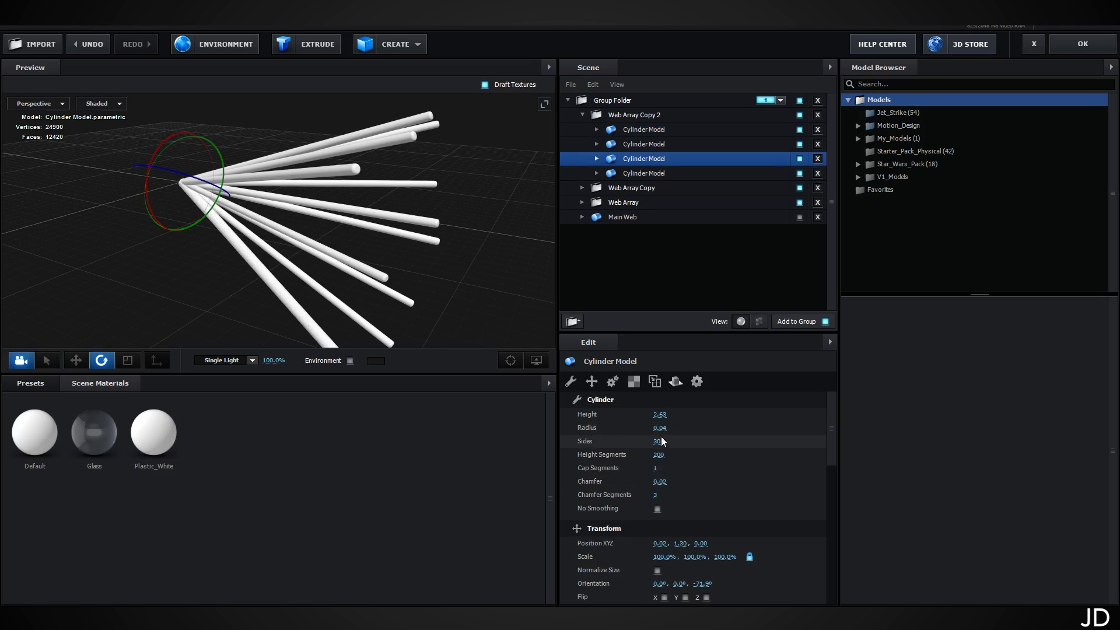
pyautogui.click(663, 429)
pyautogui.write('.03')
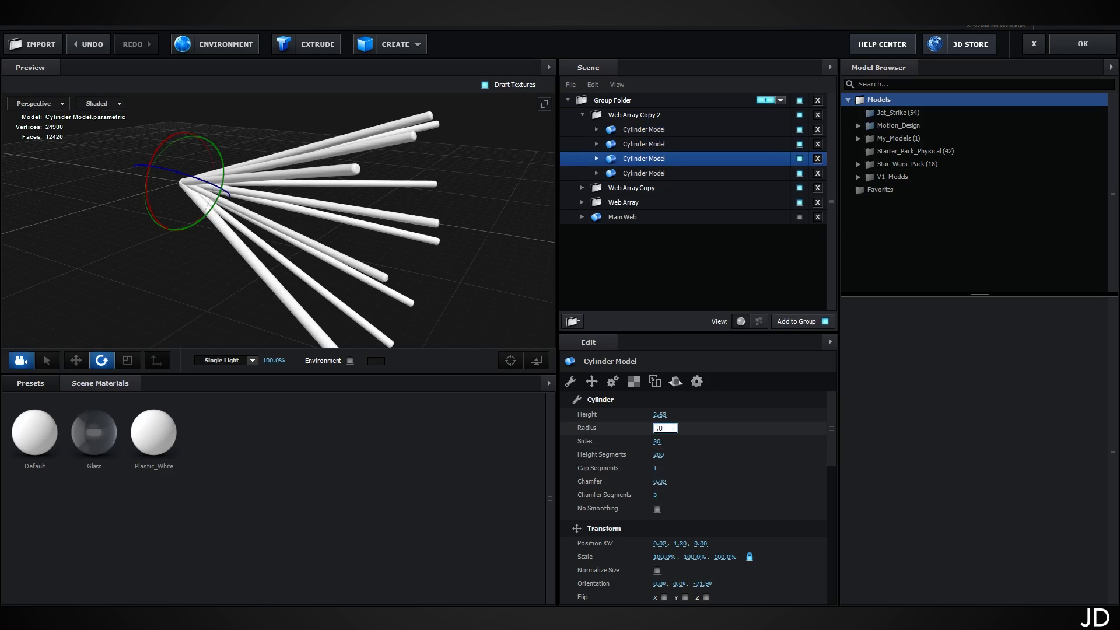
pyautogui.press('Return')
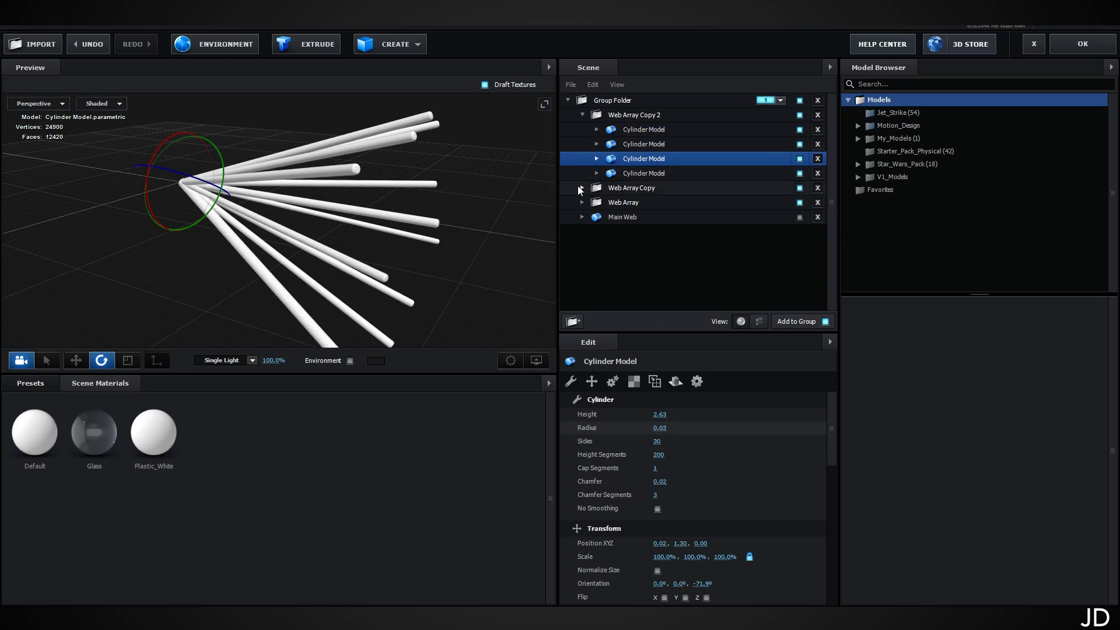
# - Adjust the radius of the third cylinder in Web Array Copy to vary the strand thickness
pyautogui.click(579, 187)
pyautogui.click(656, 231)
pyautogui.click(660, 427)
pyautogui.write('.')
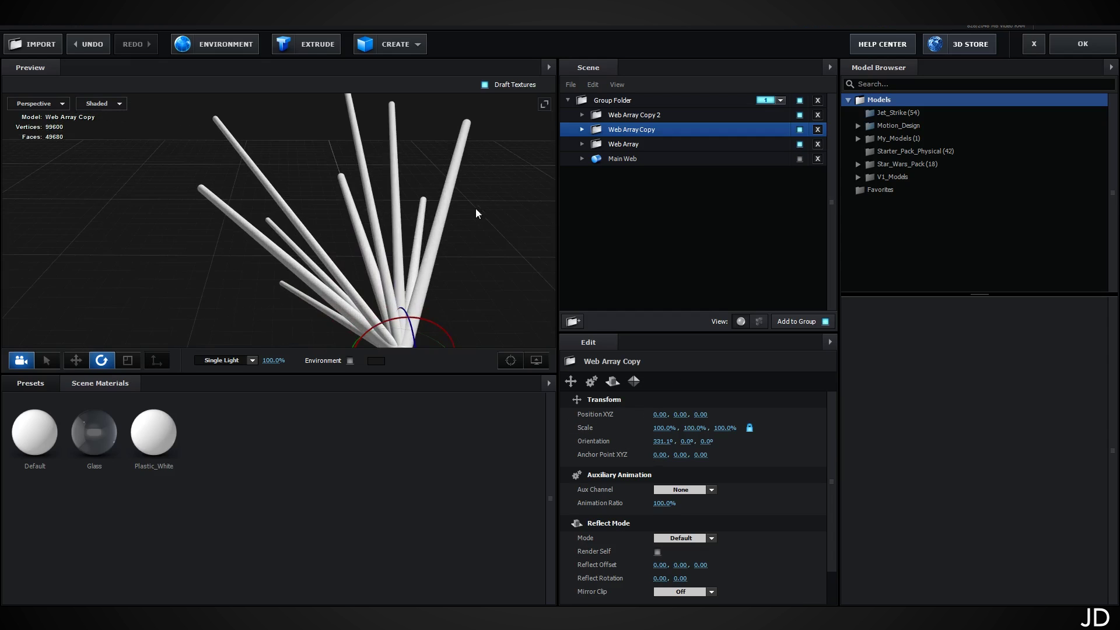
pyautogui.moveTo(476, 212); pyautogui.dragTo(491, 235)
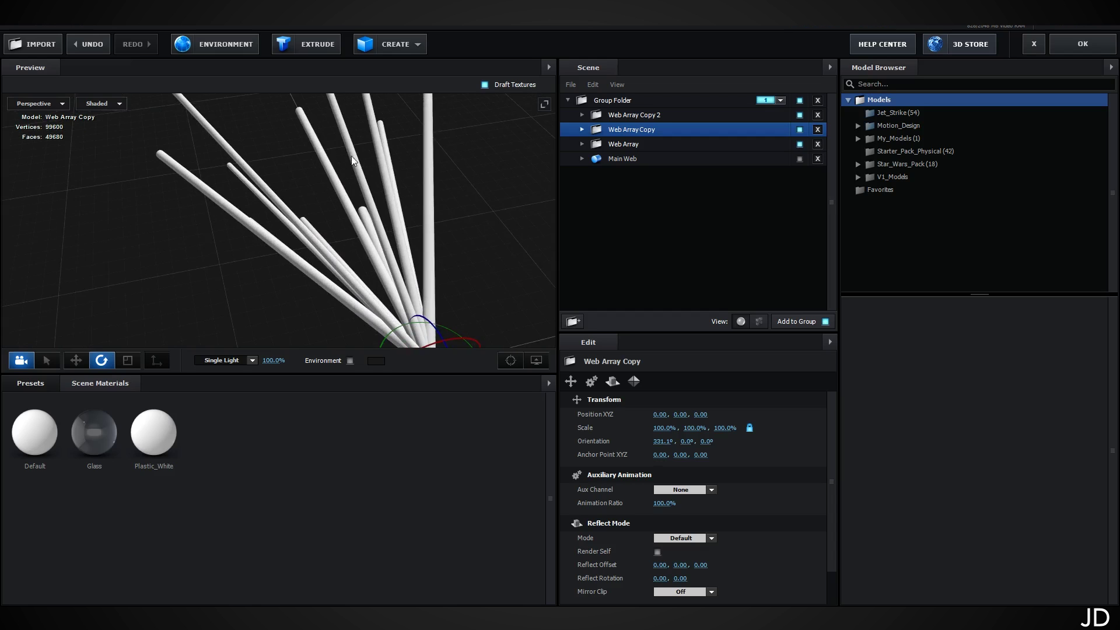
pyautogui.moveTo(346, 201); pyautogui.dragTo(401, 219)
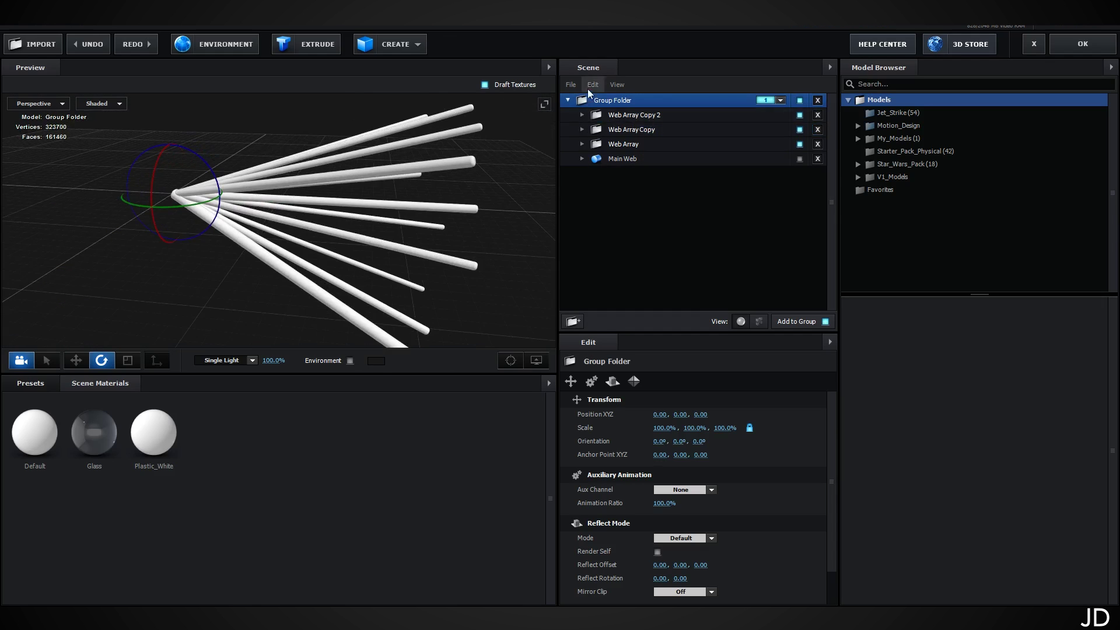
# - Create a tube model with a 92% internal radius and 123 sides
pyautogui.click(408, 49)
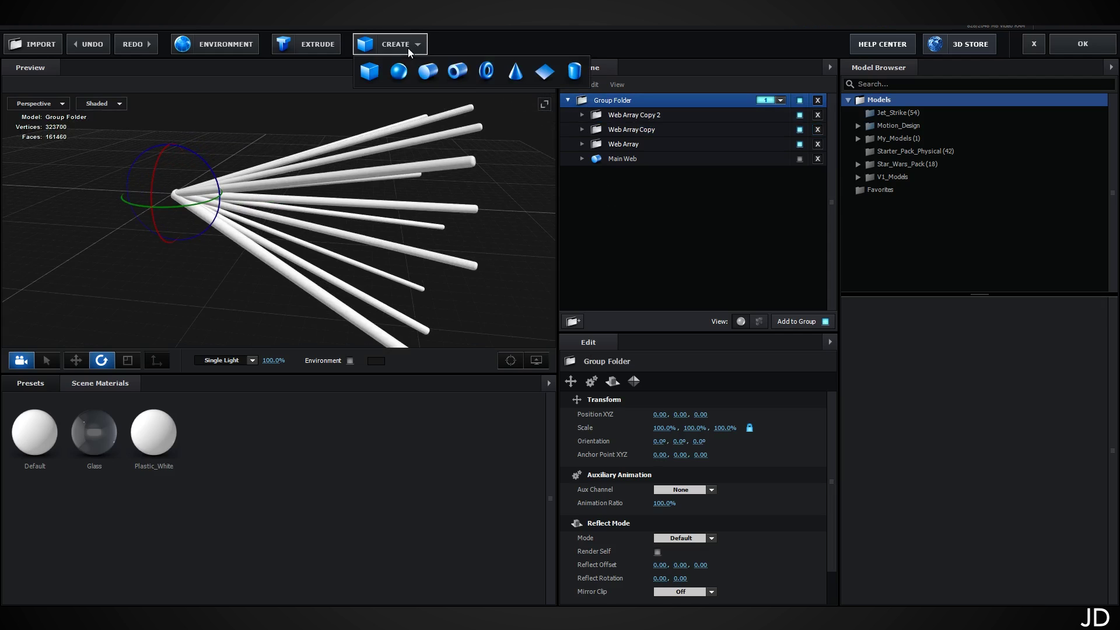
pyautogui.click(457, 73)
pyautogui.moveTo(303, 204); pyautogui.dragTo(424, 330)
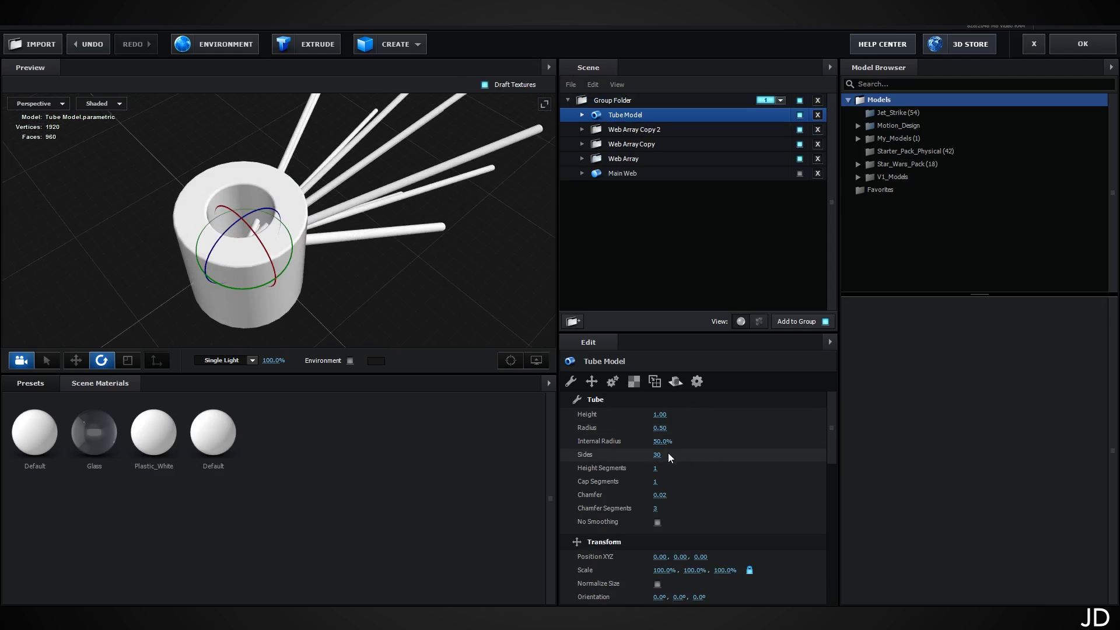
pyautogui.moveTo(658, 441); pyautogui.dragTo(691, 445)
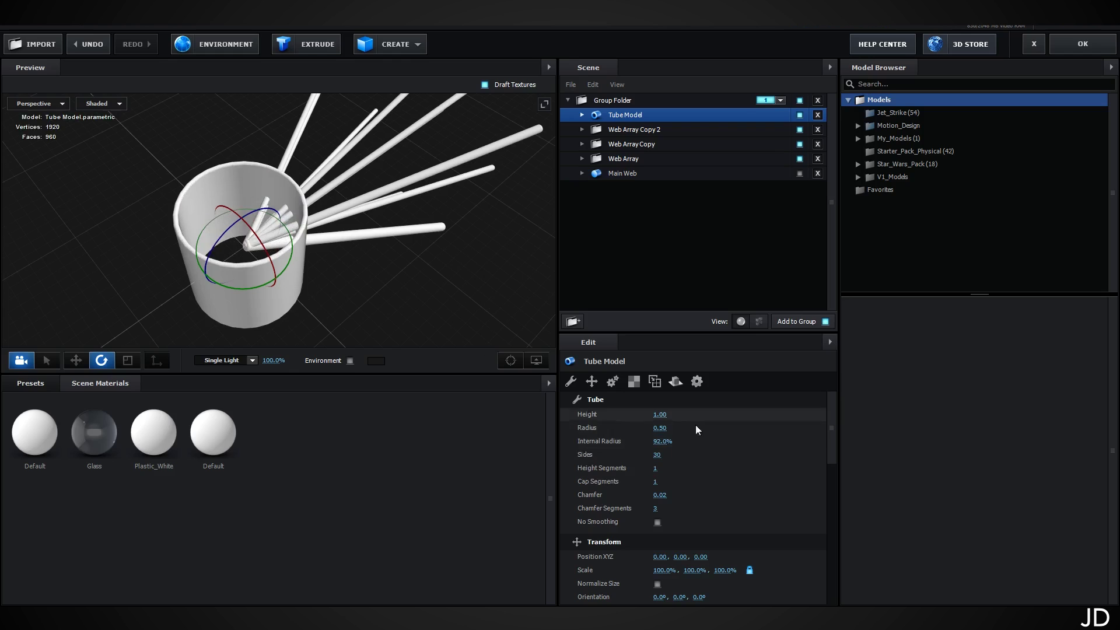
pyautogui.moveTo(656, 454); pyautogui.dragTo(913, 443)
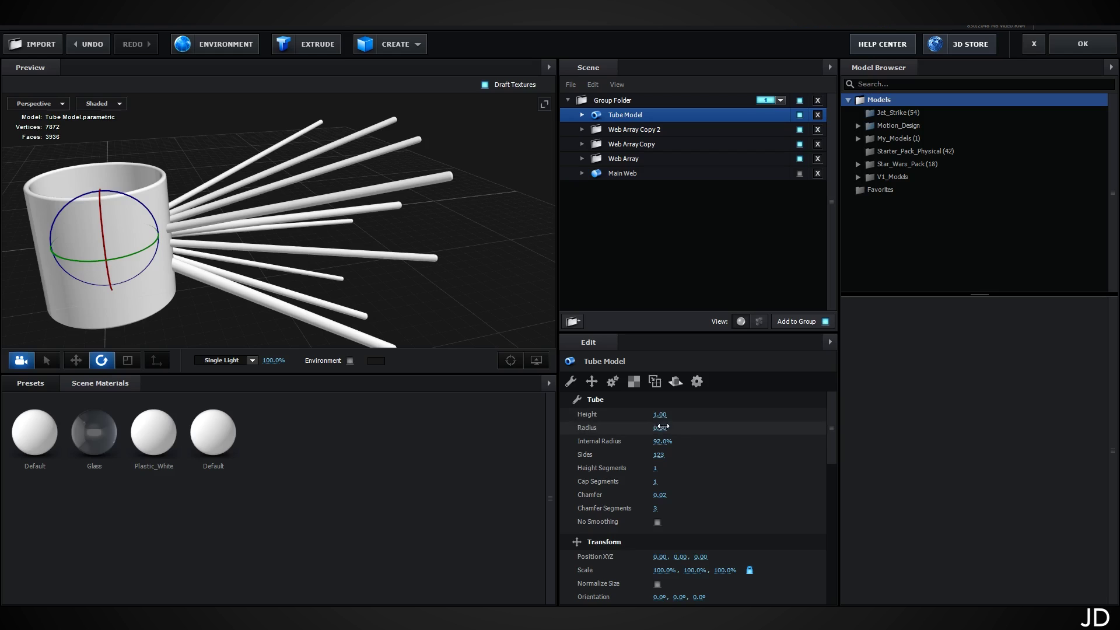
# - Flatten the tube into a thin ring by setting its height to 0.035
pyautogui.moveTo(658, 415); pyautogui.dragTo(602, 413)
pyautogui.click(665, 414)
pyautogui.write('.03')
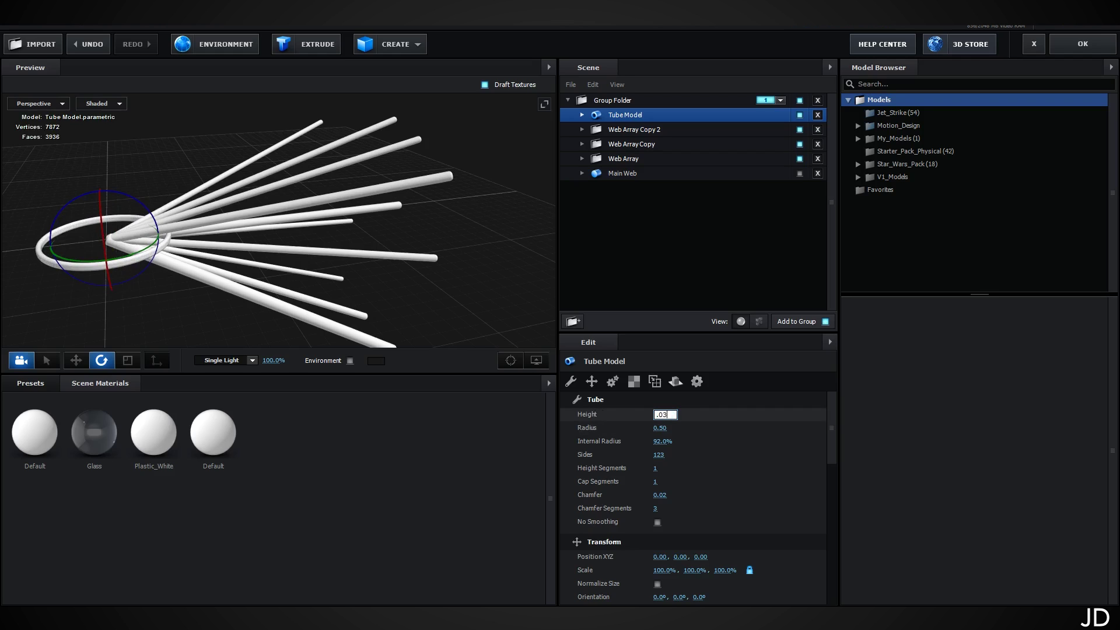
pyautogui.write('5')
pyautogui.press('Return')
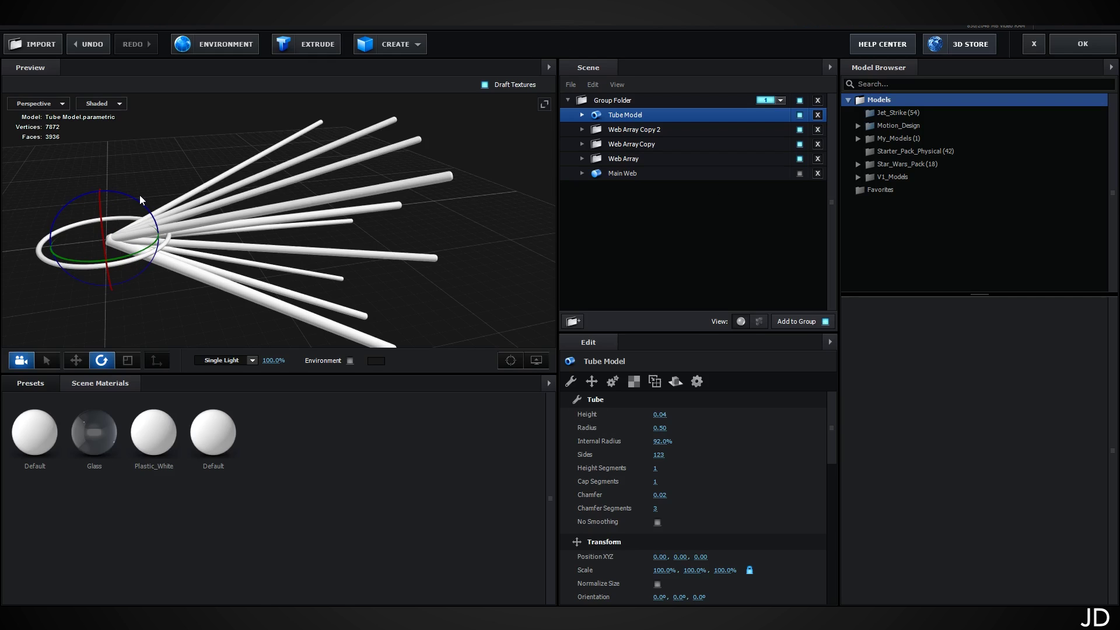
# - Turn the ring to a Z orientation of 270° and move it along the strands to 0.92, -0.08, 0.00
pyautogui.moveTo(131, 198); pyautogui.dragTo(208, 211)
pyautogui.click(77, 360)
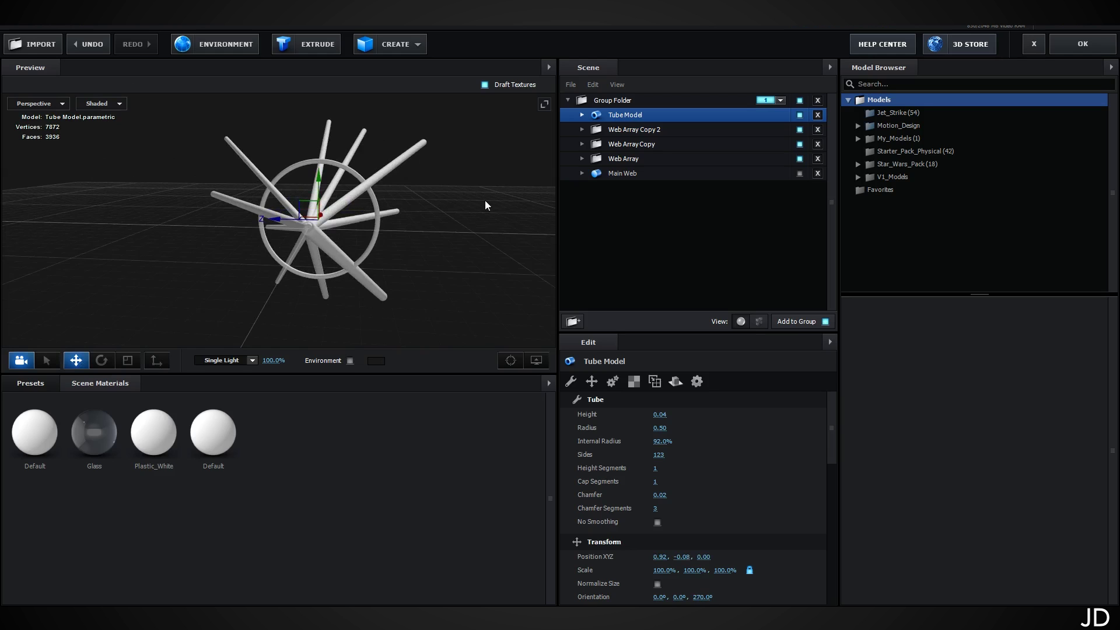
pyautogui.moveTo(485, 201); pyautogui.dragTo(416, 212)
# - Scale the ring uniformly to 53.3% and move it toward the web's origin to 0.55, -0.04, 0.00
pyautogui.click(134, 360)
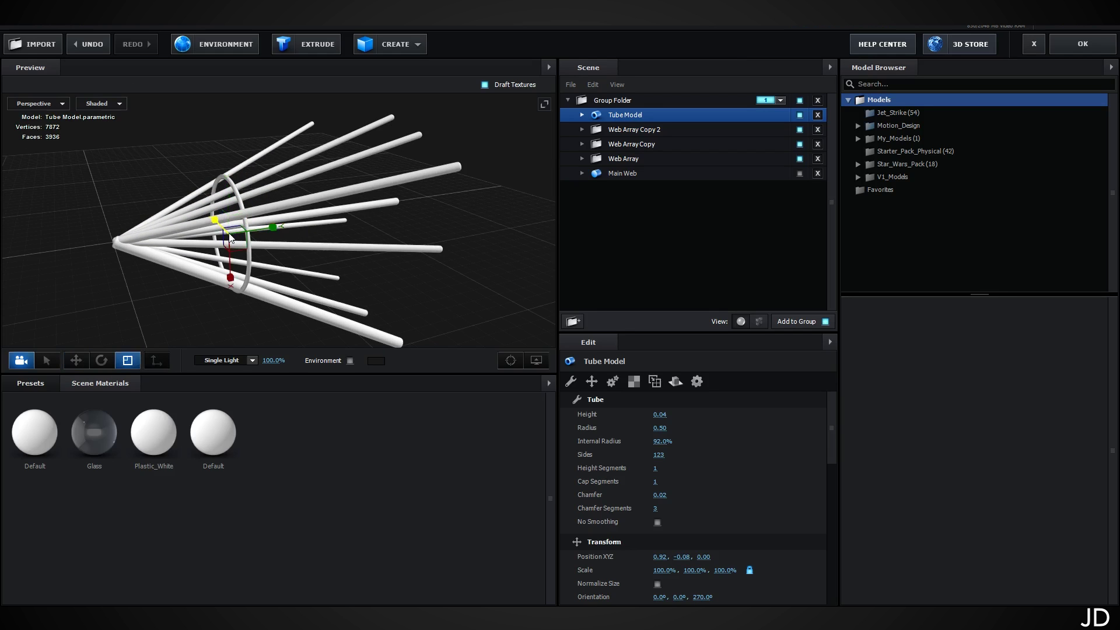
pyautogui.moveTo(232, 240); pyautogui.dragTo(198, 315)
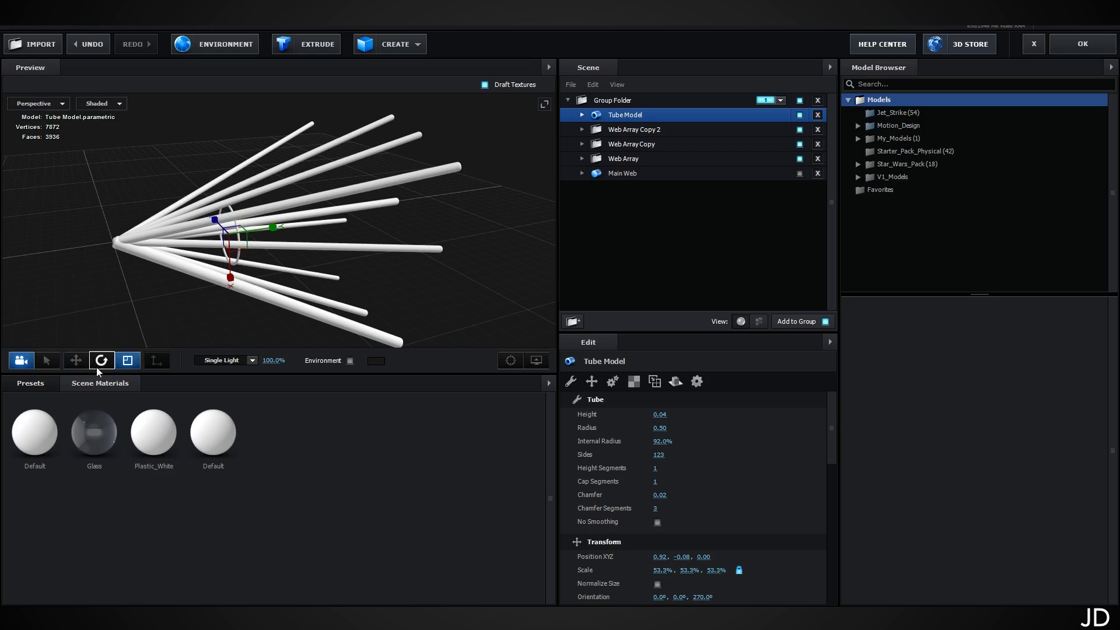
pyautogui.click(76, 360)
pyautogui.moveTo(259, 232); pyautogui.dragTo(210, 237)
# - Tilt the ring to a Y orientation of 16.6° and shift it to X position 0.52
pyautogui.click(101, 360)
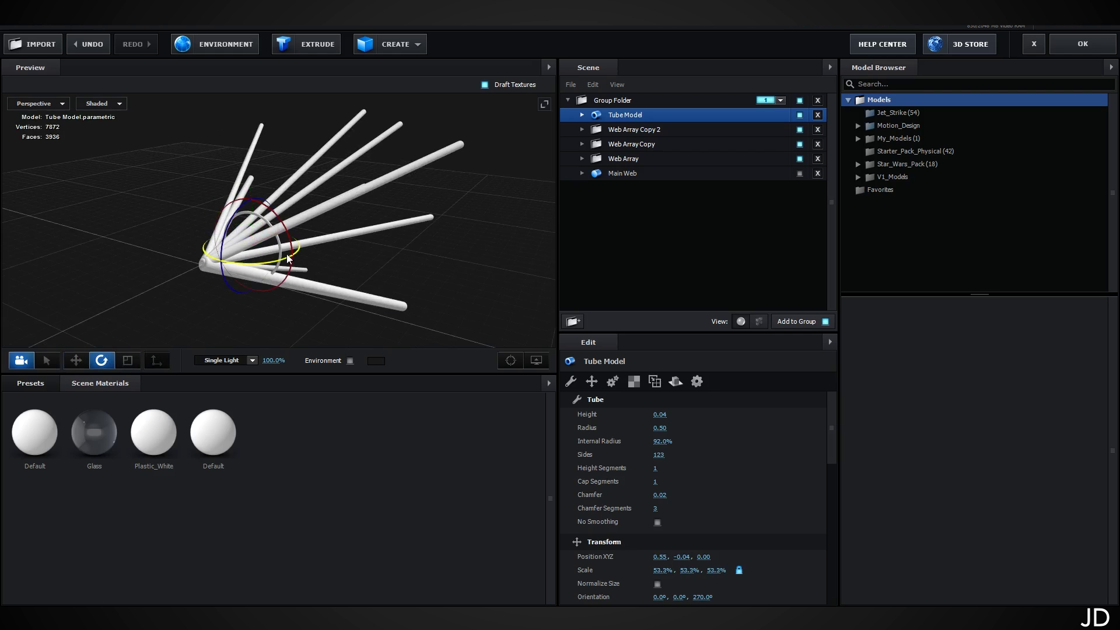
pyautogui.moveTo(288, 258); pyautogui.dragTo(368, 228)
pyautogui.click(76, 360)
pyautogui.scroll(3, 236, 244)
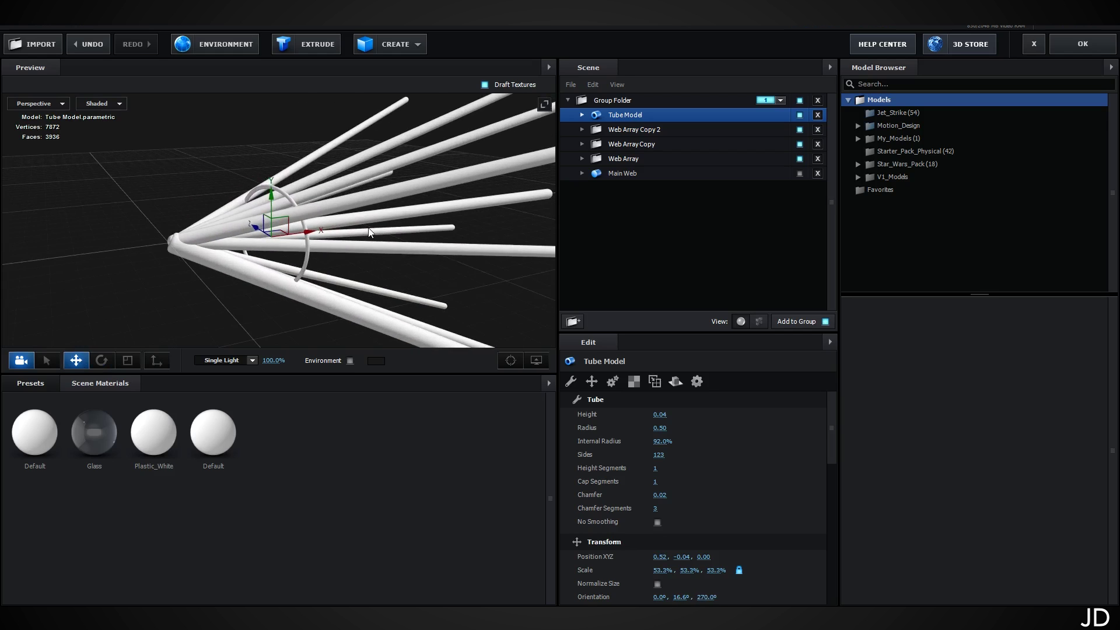
# - Duplicate the ring, move the copy to X position 0.28 and scale it to 29.6%
pyautogui.hotkey('ctrl', 'd')
pyautogui.moveTo(303, 236); pyautogui.dragTo(248, 240)
pyautogui.click(121, 365)
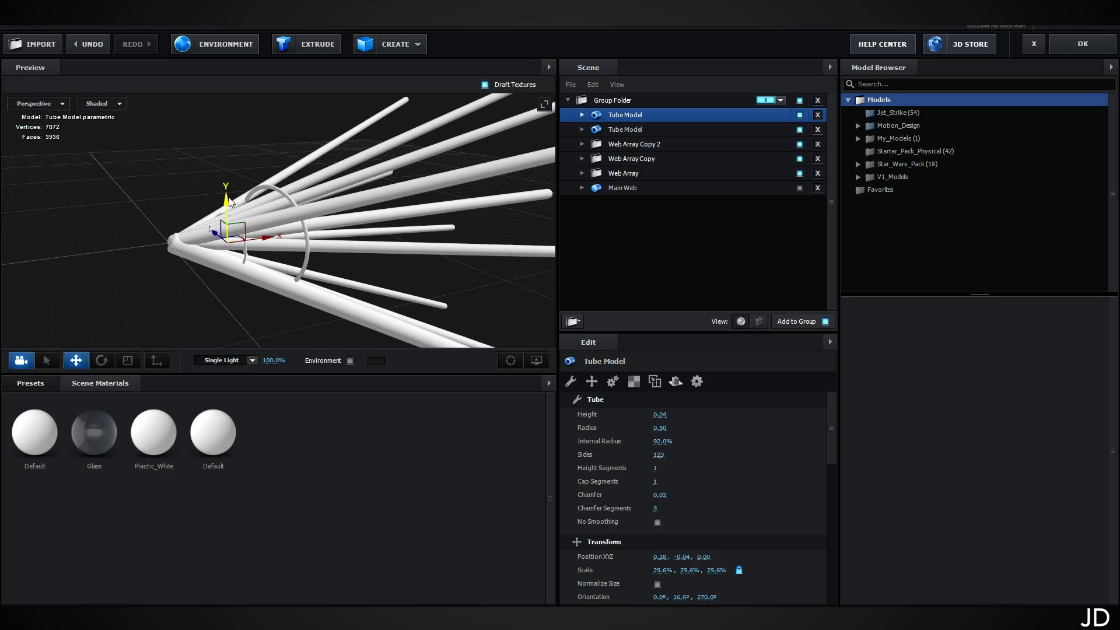
# - Duplicate a third ring at 45% scale, tilt it to a Y orientation of 348.5° and position it at 0.42, -0.03, 0.00
pyautogui.hotkey('ctrl', 'd')
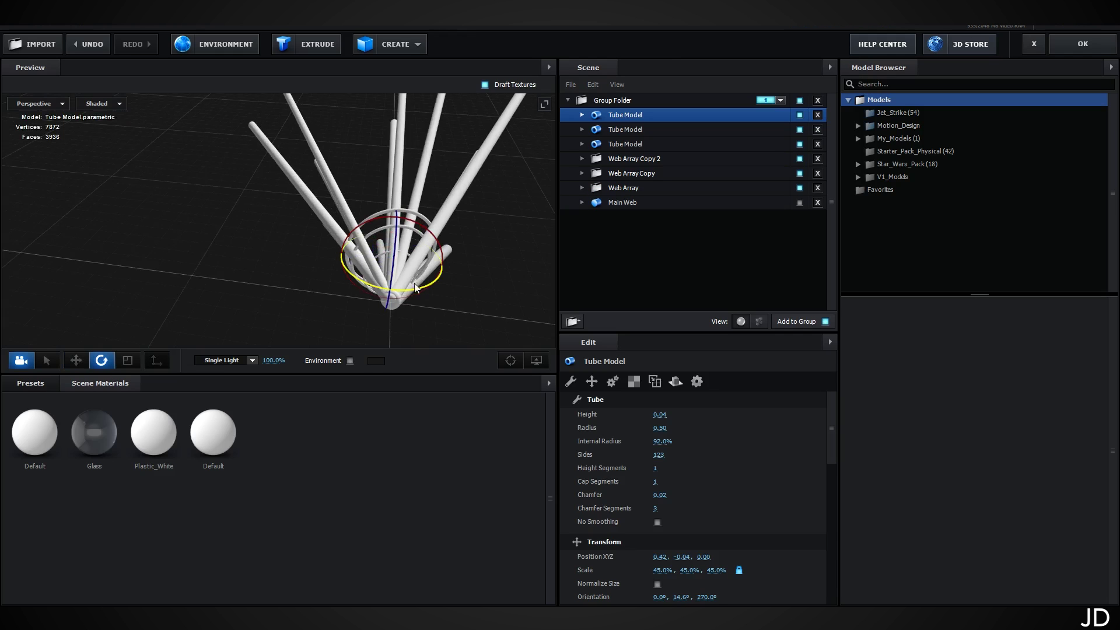
pyautogui.moveTo(416, 286); pyautogui.dragTo(391, 292)
pyautogui.click(79, 362)
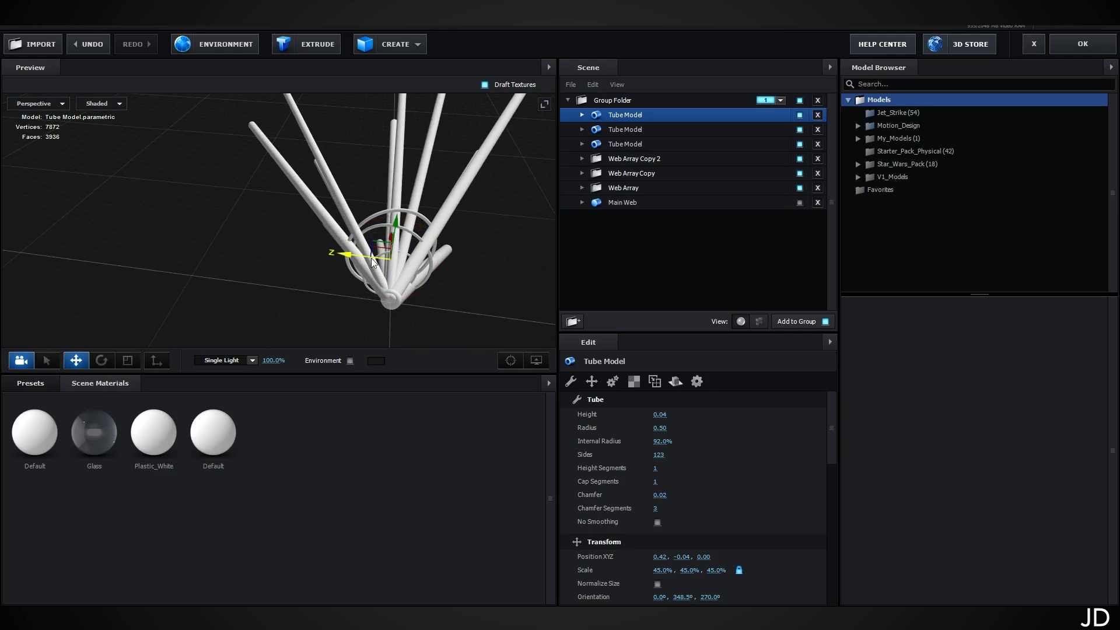
pyautogui.moveTo(395, 225); pyautogui.dragTo(395, 228)
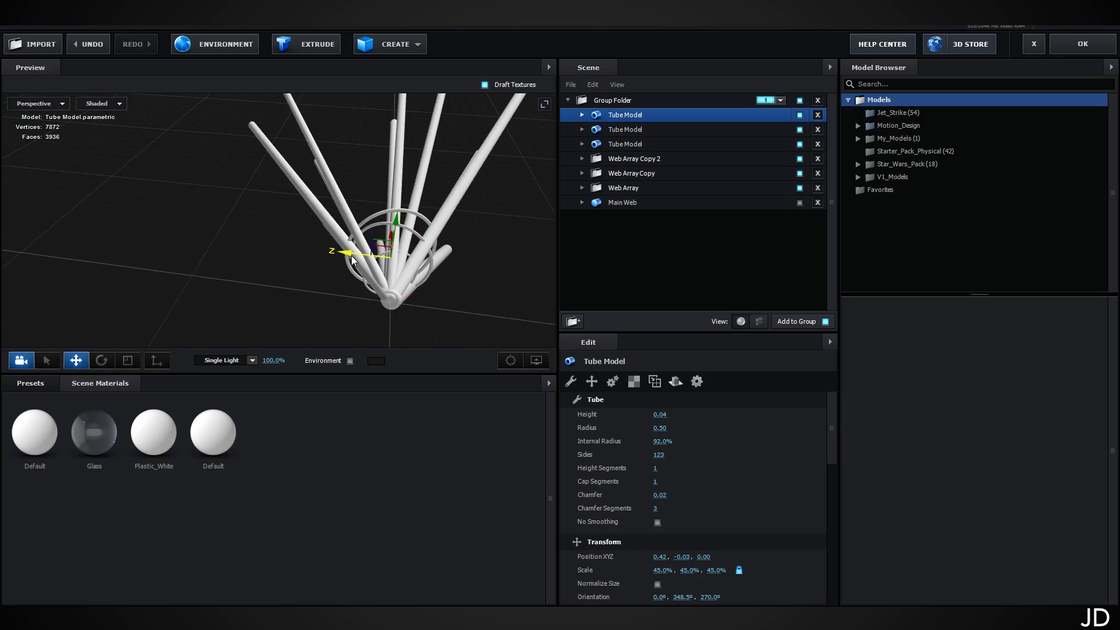
pyautogui.moveTo(352, 257); pyautogui.dragTo(357, 259)
# - Stretch the largest ring to a scale of 57.7%, 53.3%, 71.8% and move it to 0.55, -0.07, 0.00
pyautogui.moveTo(438, 257); pyautogui.dragTo(377, 249)
pyautogui.click(128, 360)
pyautogui.click(628, 131)
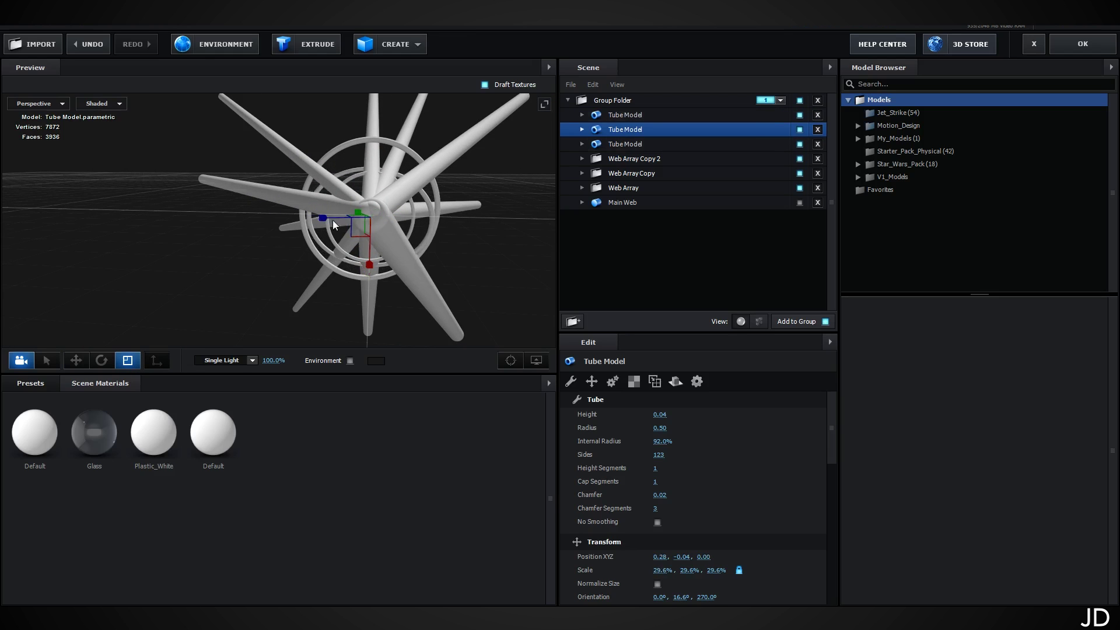
pyautogui.click(615, 147)
pyautogui.moveTo(369, 264); pyautogui.dragTo(374, 265)
pyautogui.moveTo(323, 209); pyautogui.dragTo(299, 205)
pyautogui.moveTo(491, 214); pyautogui.dragTo(443, 222)
pyautogui.moveTo(403, 233); pyautogui.dragTo(378, 233)
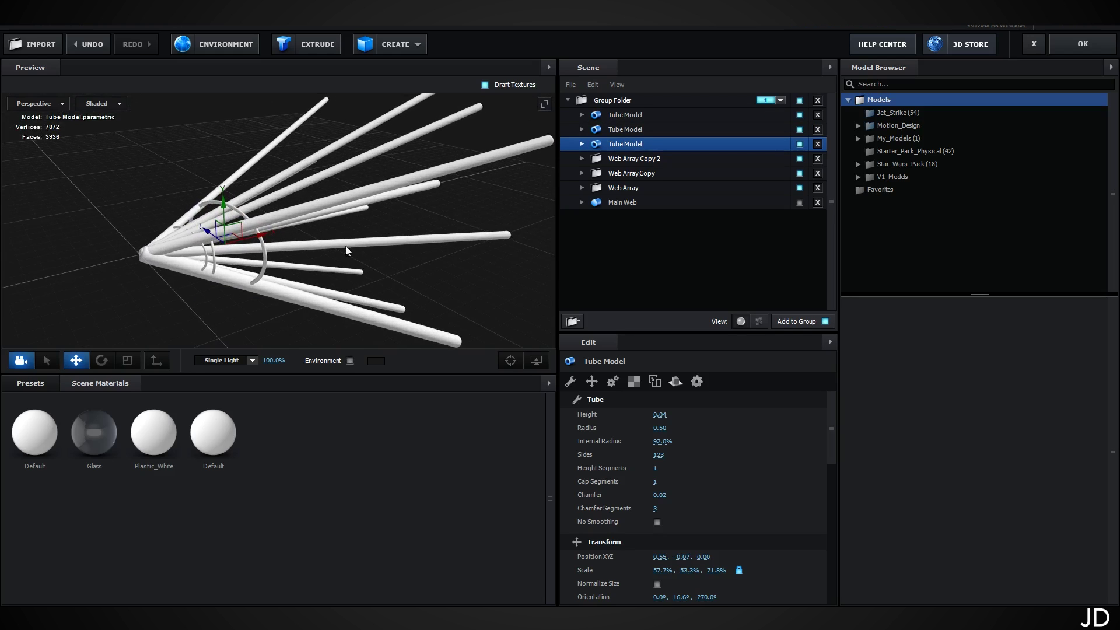
pyautogui.moveTo(300, 254); pyautogui.dragTo(401, 244)
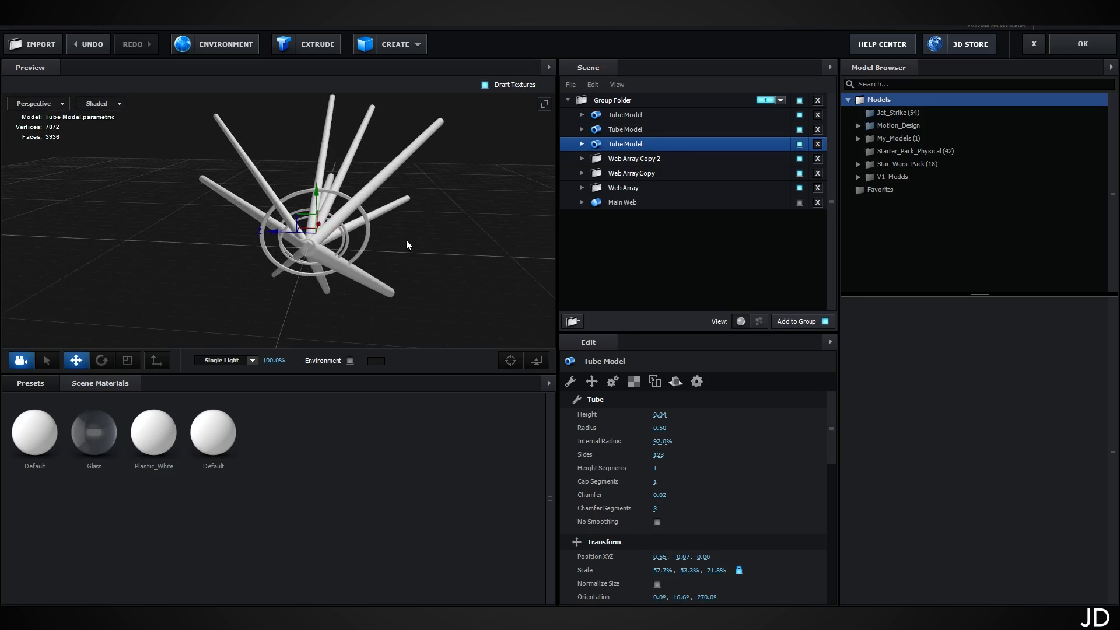
pyautogui.moveTo(363, 232); pyautogui.dragTo(302, 253)
pyautogui.moveTo(431, 267); pyautogui.dragTo(327, 279)
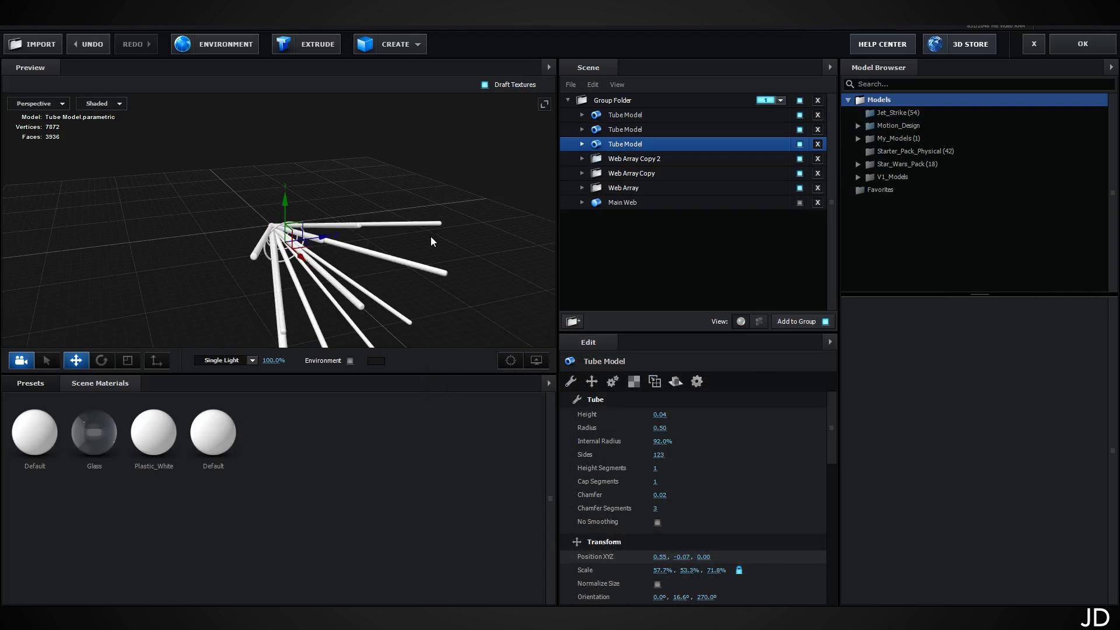
pyautogui.moveTo(430, 243)
pyautogui.mouseDown()
pyautogui.moveTo(433, 253)
pyautogui.moveTo(444, 246)
pyautogui.mouseUp()
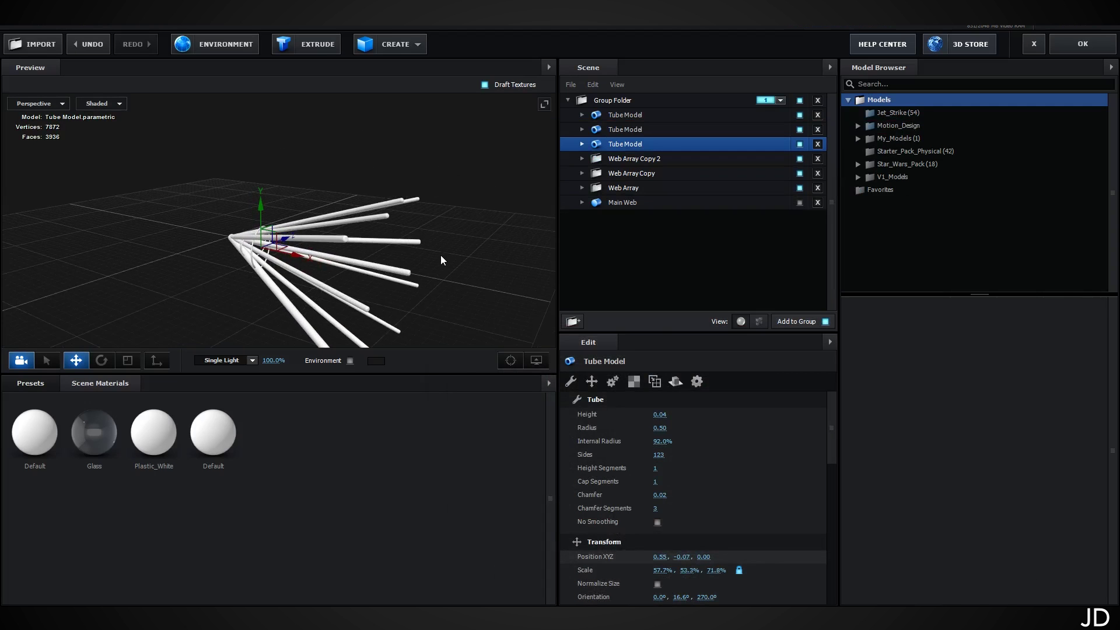
pyautogui.scroll(4, 439, 251)
pyautogui.moveTo(445, 249); pyautogui.dragTo(458, 255)
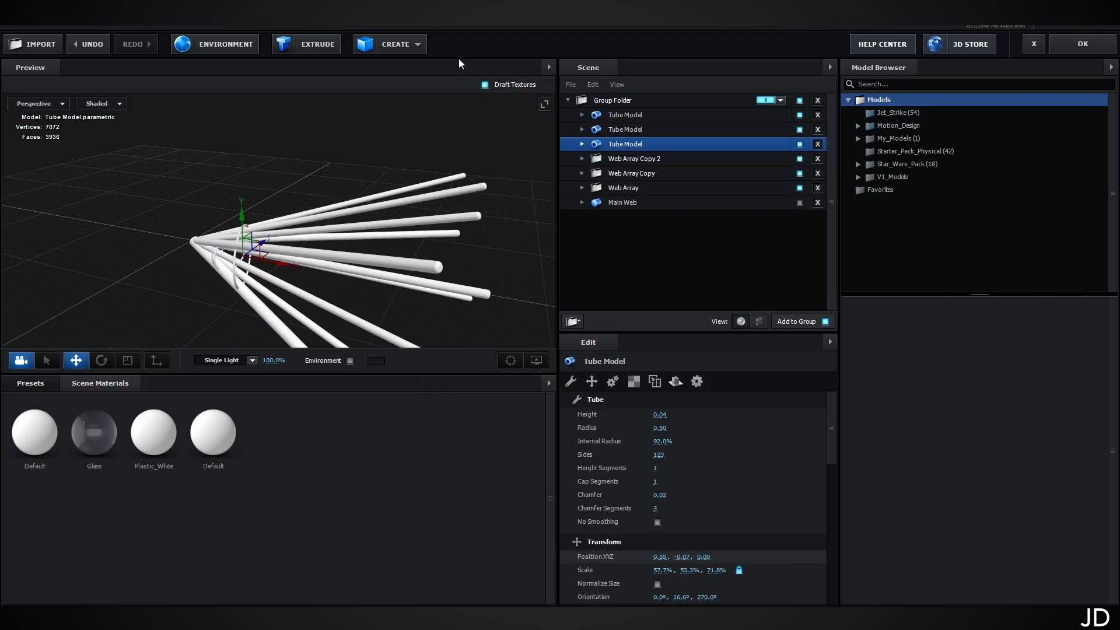
# - Create a new cylinder model with a radius of 0.04 and 94 height segments
pyautogui.click(418, 47)
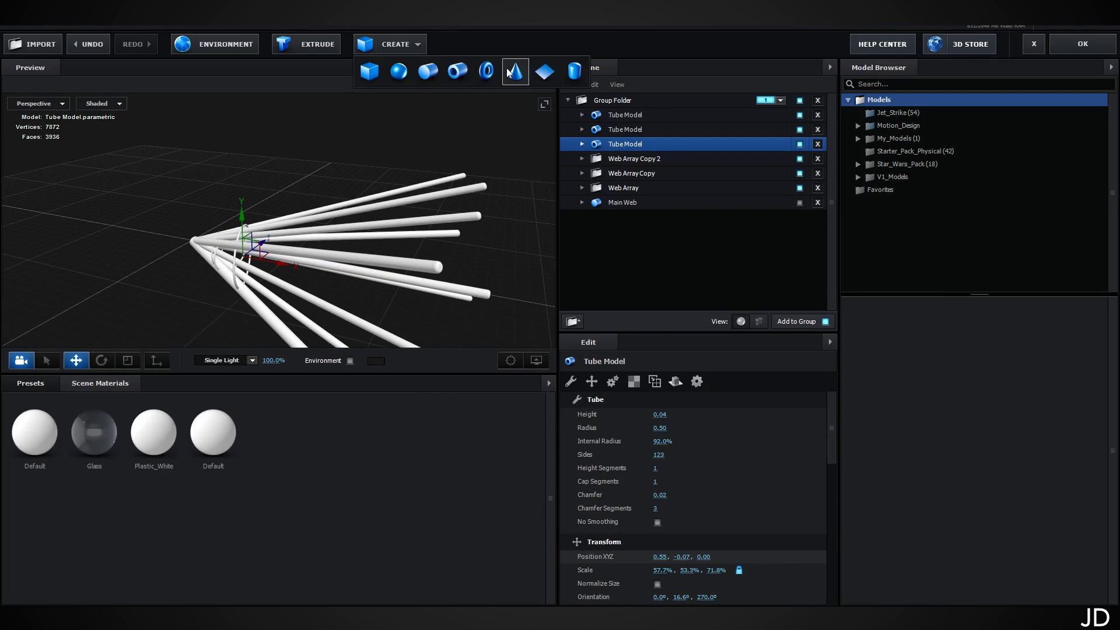
pyautogui.click(430, 72)
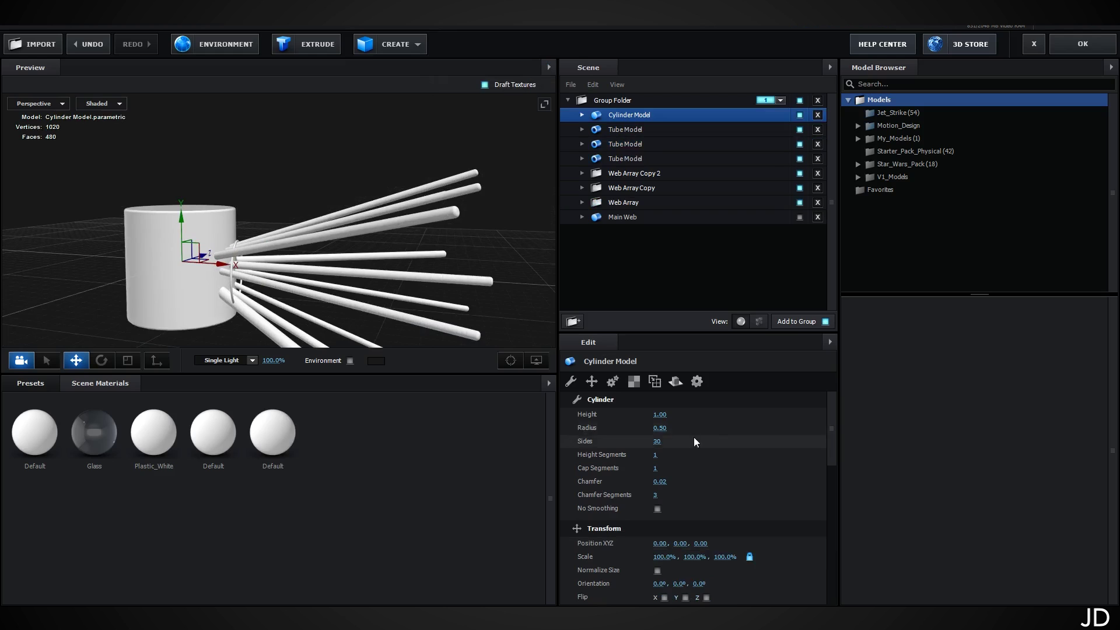
pyautogui.click(662, 429)
pyautogui.write('.0')
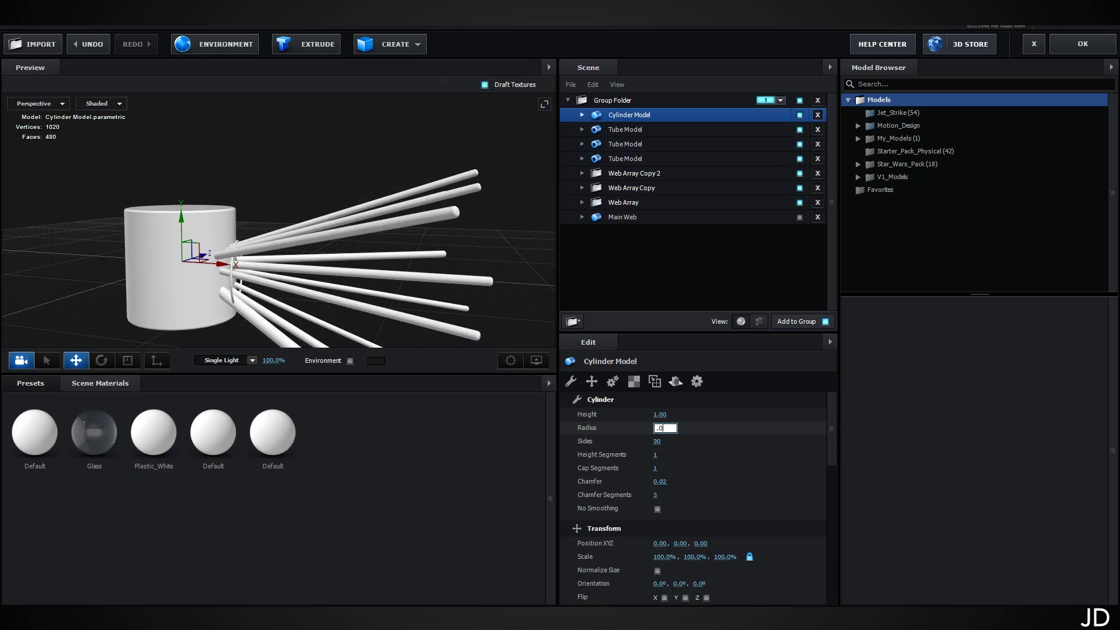
pyautogui.write('4')
pyautogui.press('Return')
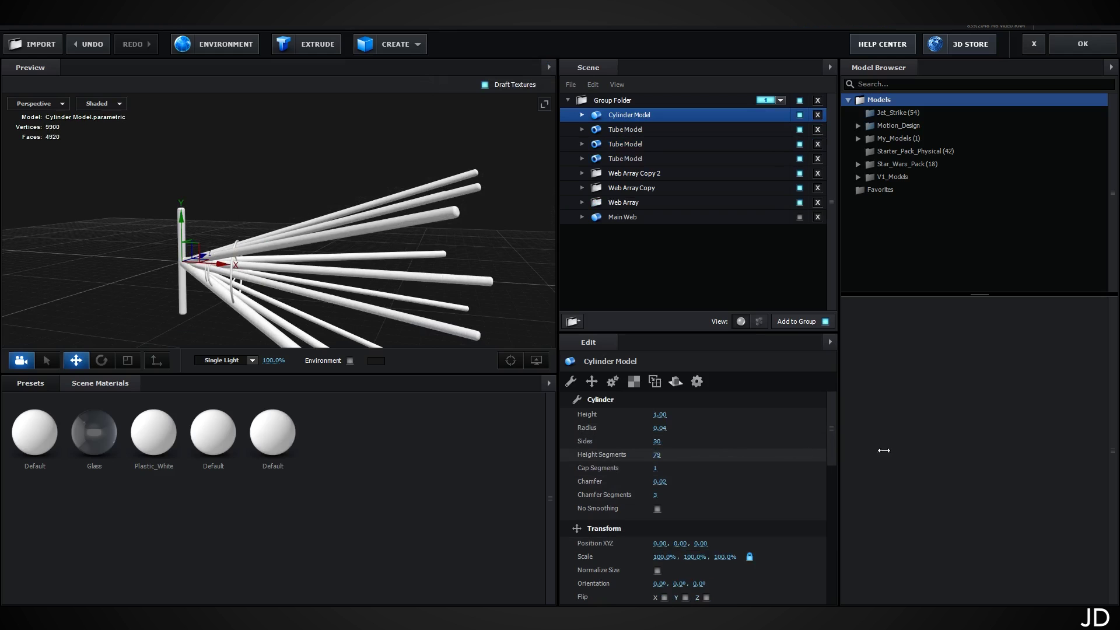
pyautogui.moveTo(415, 215); pyautogui.dragTo(463, 228)
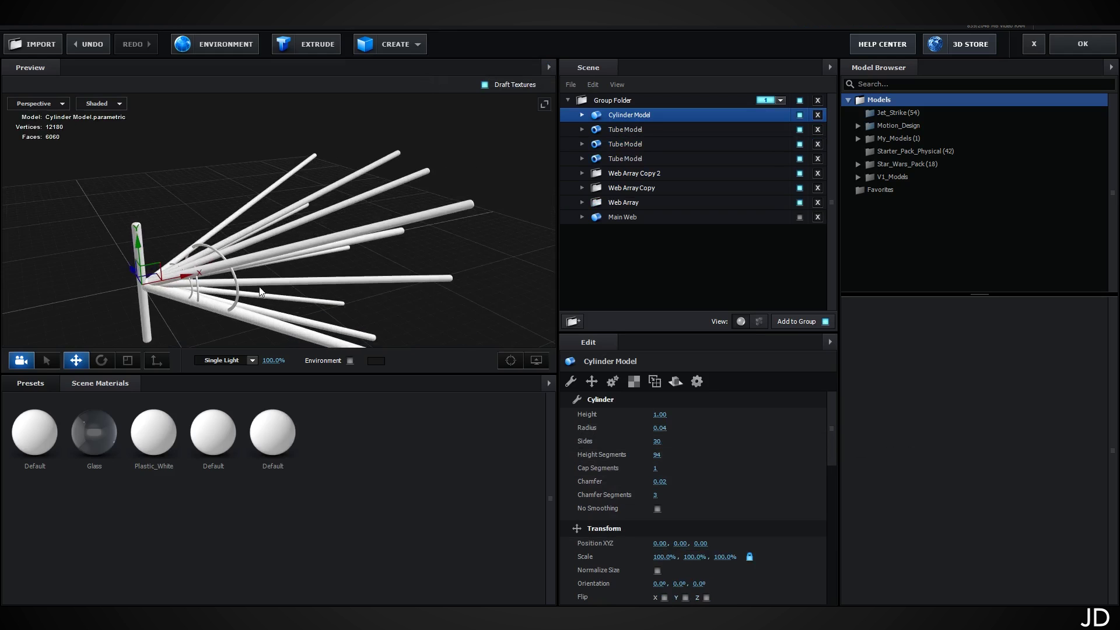
# - Shorten the new cylinder to a height of 0.72 and move it to X position 2.25 near the strand ends
pyautogui.scroll(2, 274, 293)
pyautogui.moveTo(658, 414); pyautogui.dragTo(645, 414)
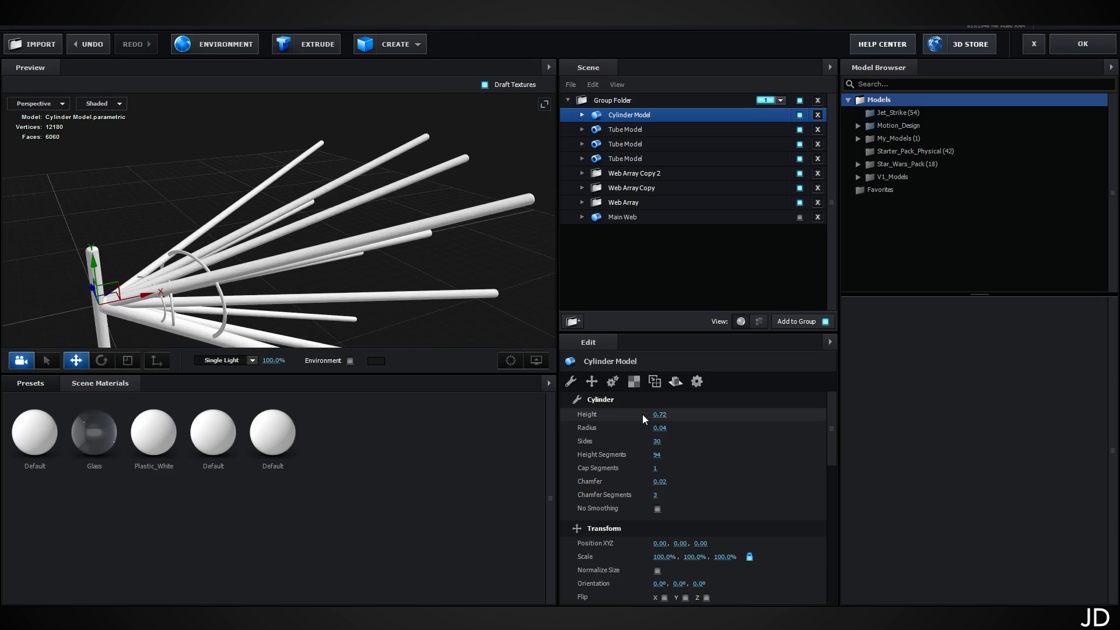
pyautogui.moveTo(141, 293); pyautogui.dragTo(388, 246)
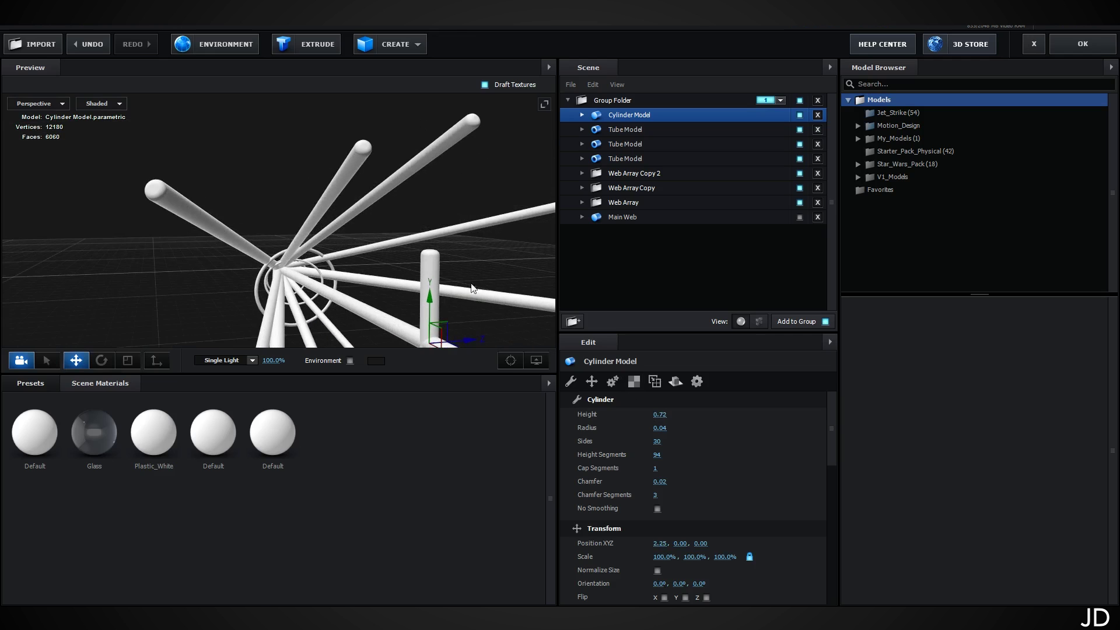
# - Rotate the short cylinder to an X orientation of 69.4° and move it to 2.25, 0.86, -0.98 beside the upper strands
pyautogui.moveTo(433, 306); pyautogui.dragTo(284, 192)
pyautogui.click(101, 360)
pyautogui.moveTo(271, 125); pyautogui.dragTo(283, 207)
pyautogui.click(84, 359)
pyautogui.moveTo(283, 266); pyautogui.dragTo(285, 300)
pyautogui.moveTo(214, 192); pyautogui.dragTo(215, 204)
pyautogui.moveTo(263, 238); pyautogui.dragTo(177, 243)
pyautogui.click(153, 363)
pyautogui.moveTo(135, 205); pyautogui.dragTo(188, 199)
pyautogui.moveTo(494, 144); pyautogui.dragTo(399, 242)
# - Tilt the cross strand to an X orientation of 78.7° and move it to 1.95, 0.76, -0.91 between two strands
pyautogui.click(104, 360)
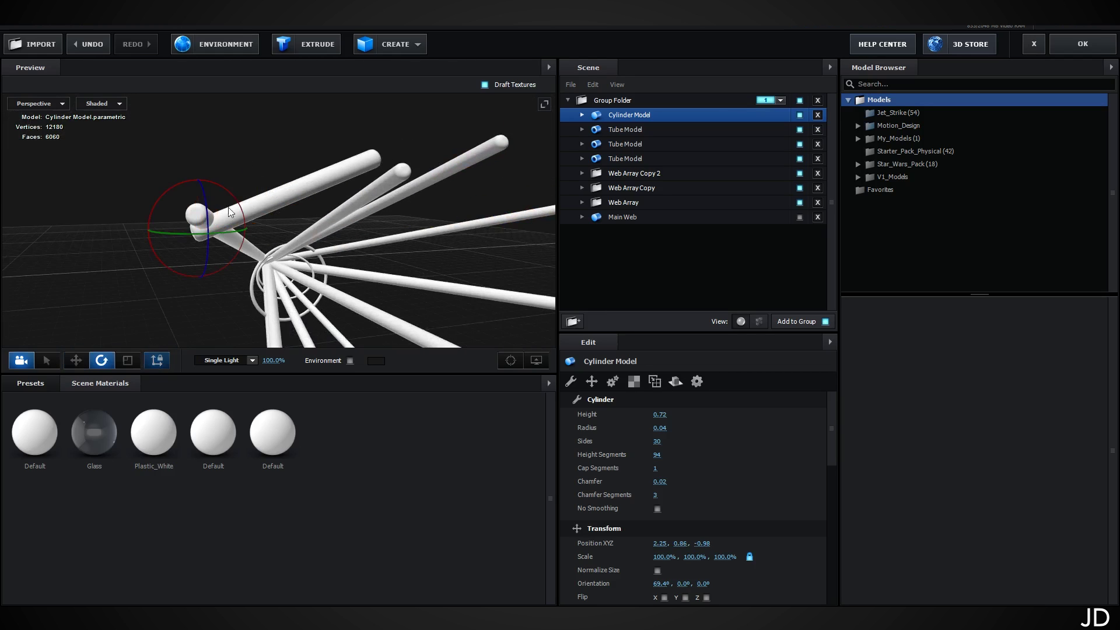
pyautogui.moveTo(234, 196); pyautogui.dragTo(237, 201)
pyautogui.click(76, 360)
pyautogui.moveTo(434, 225); pyautogui.dragTo(345, 194)
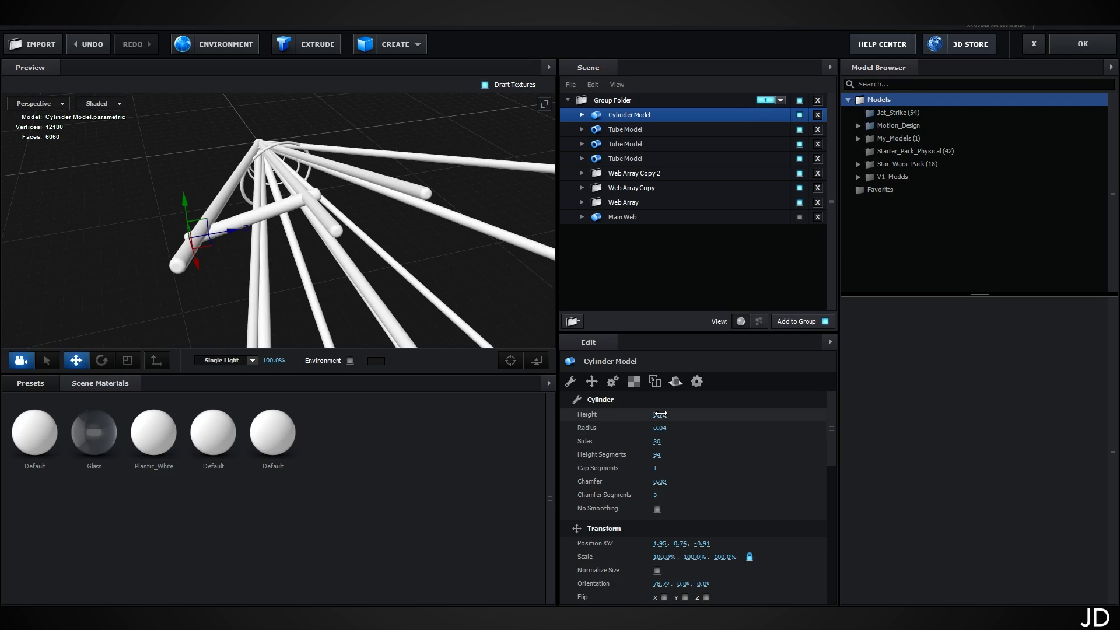
# - Shorten the cross strand to a height of 0.55 and raise it to Y position 0.81 to fit between the strands
pyautogui.moveTo(660, 414); pyautogui.dragTo(650, 413)
pyautogui.moveTo(187, 209); pyautogui.dragTo(188, 195)
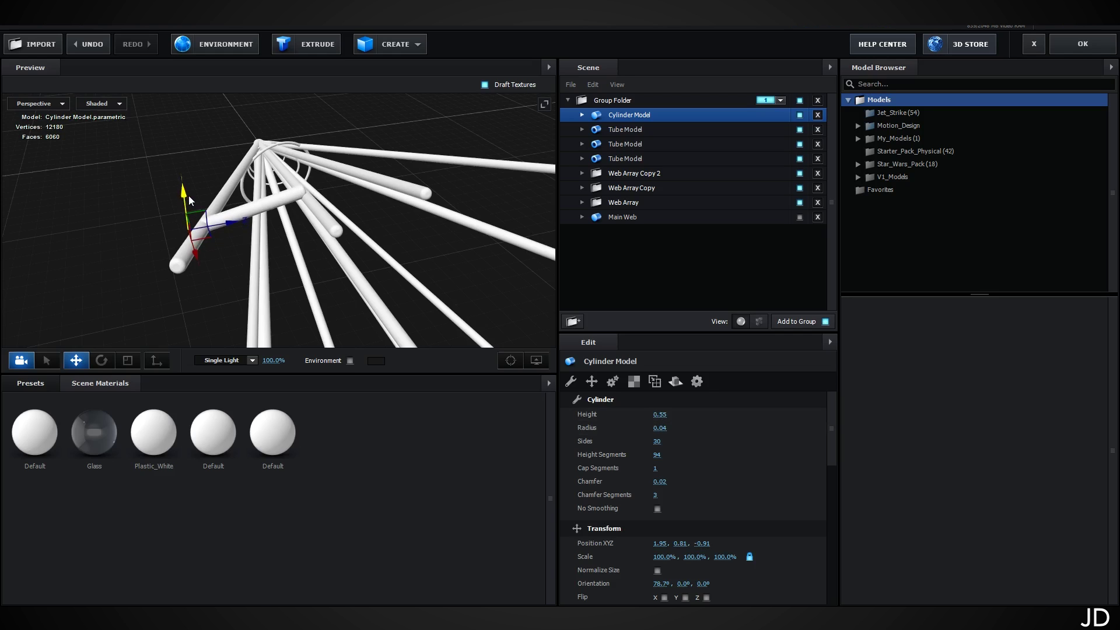
pyautogui.click(111, 362)
pyautogui.moveTo(221, 193); pyautogui.dragTo(411, 268)
pyautogui.moveTo(247, 275); pyautogui.dragTo(182, 226)
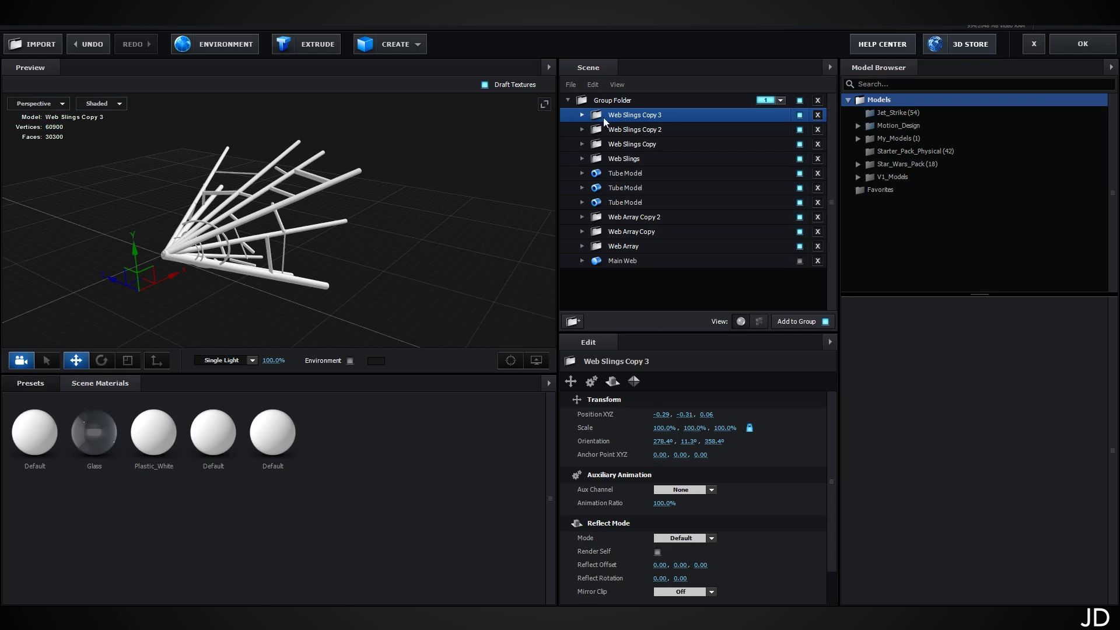
# - Create a new subfolder inside the main group folder and name it Web Cylinder
pyautogui.click(623, 101)
pyautogui.click(561, 326)
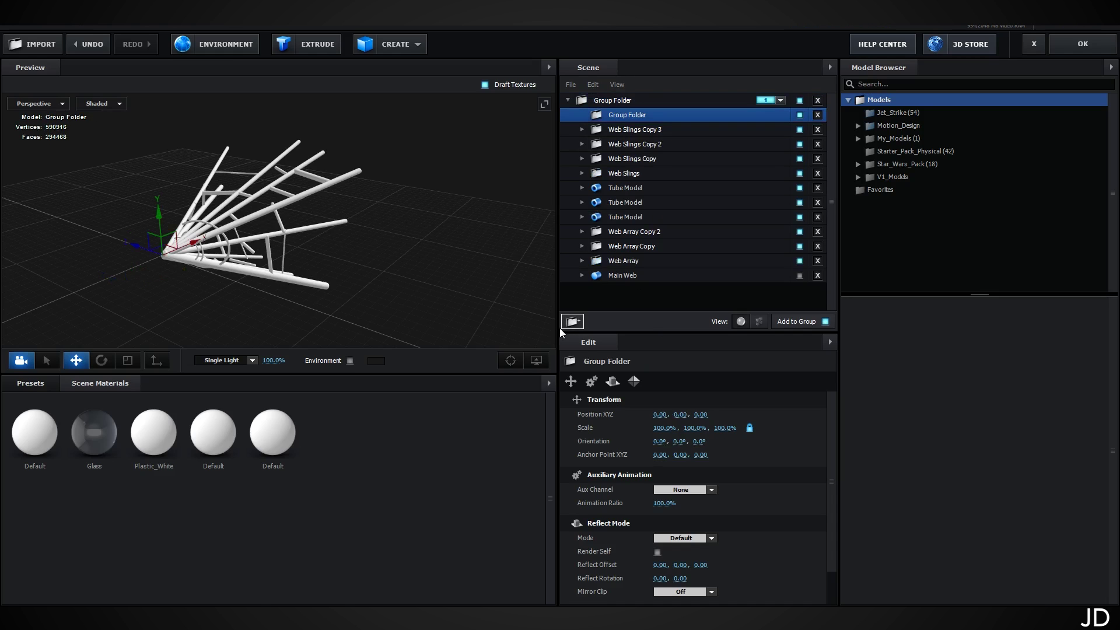
pyautogui.doubleClick(634, 116)
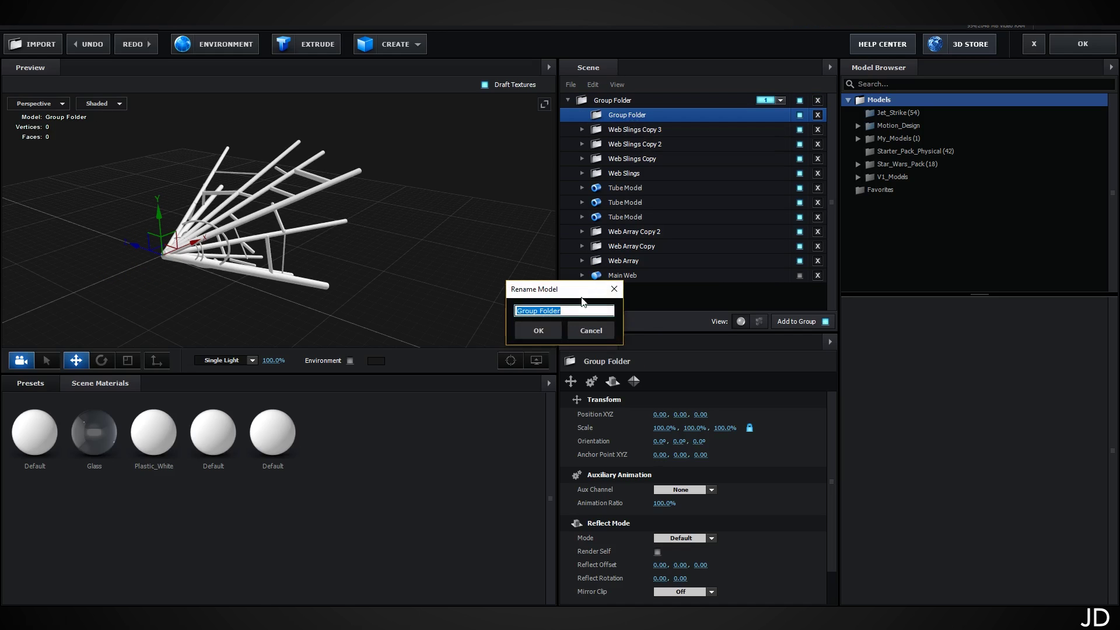
pyautogui.write('Web Cylinder')
pyautogui.press('Return')
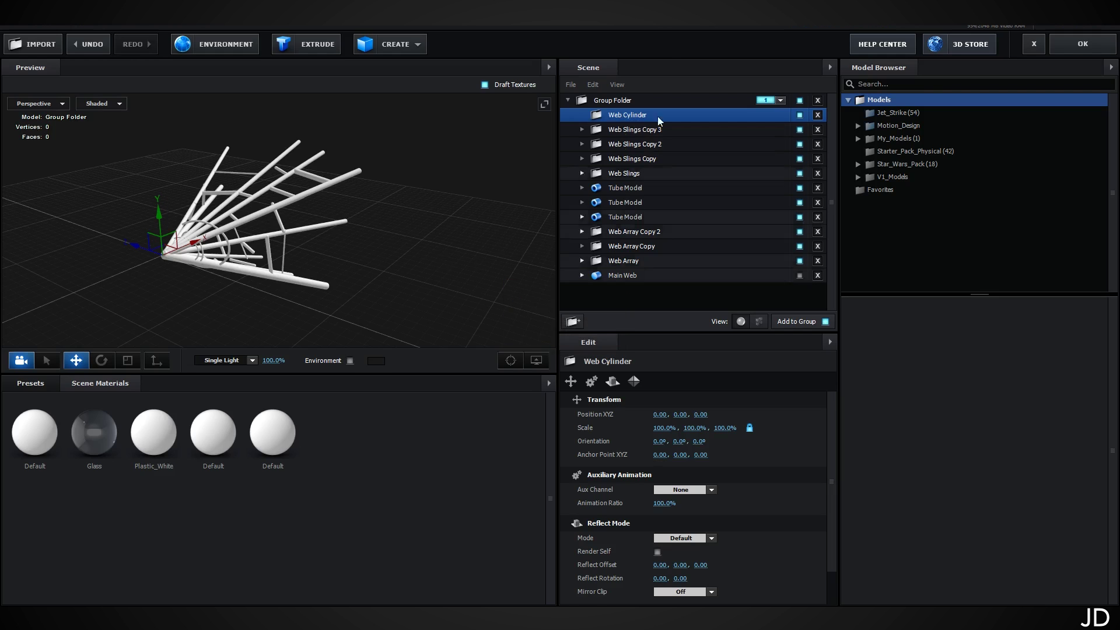
# - Move all the Web Slings folders, the three Tube Models and the Web Array folders into the Web Cylinder folder
pyautogui.moveTo(431, 216); pyautogui.dragTo(394, 209)
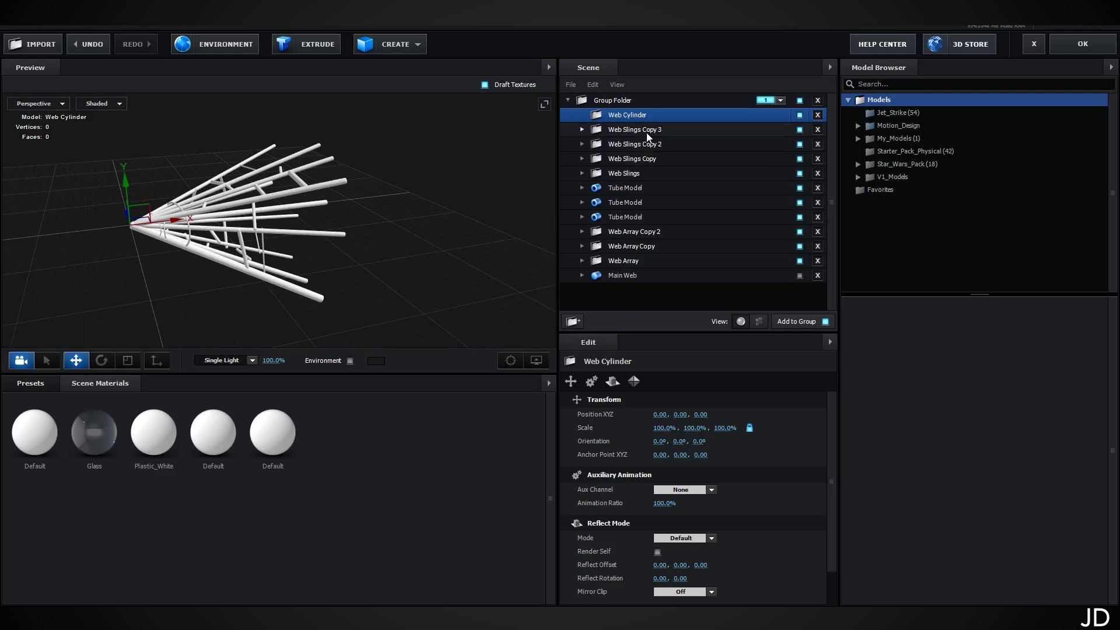
pyautogui.click(646, 133)
pyautogui.keyDown('ctrl'); pyautogui.click(646, 147); pyautogui.keyUp('ctrl')
pyautogui.keyDown('ctrl'); pyautogui.click(640, 160); pyautogui.keyUp('ctrl')
pyautogui.keyDown('ctrl'); pyautogui.click(637, 175); pyautogui.keyUp('ctrl')
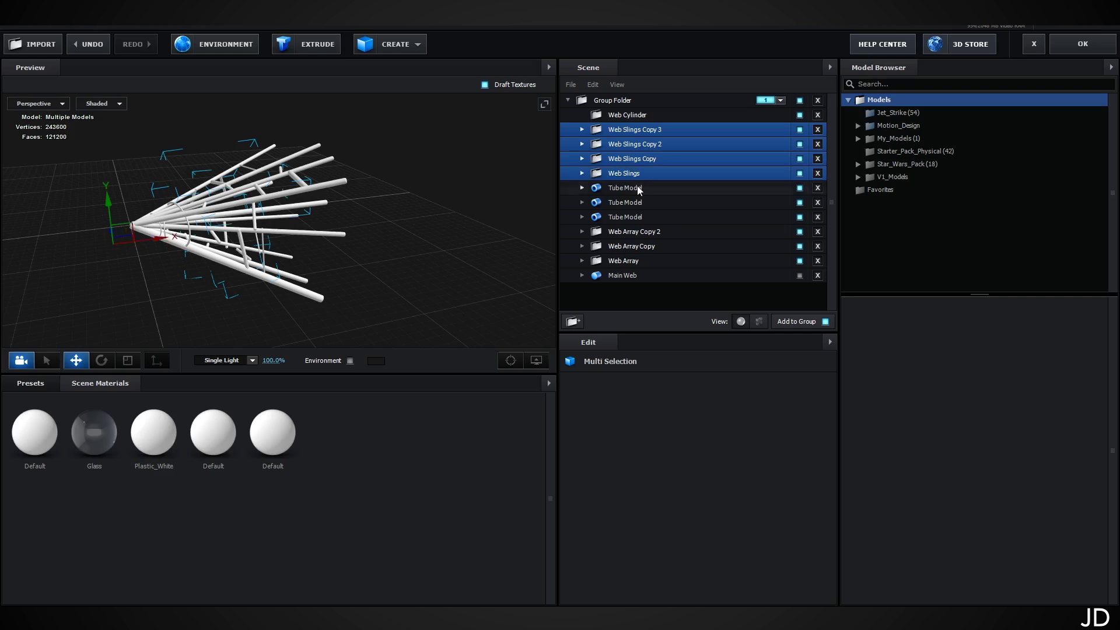
pyautogui.keyDown('ctrl'); pyautogui.click(638, 188); pyautogui.keyUp('ctrl')
pyautogui.keyDown('ctrl'); pyautogui.click(637, 202); pyautogui.keyUp('ctrl')
pyautogui.keyDown('ctrl'); pyautogui.click(638, 217); pyautogui.keyUp('ctrl')
pyautogui.keyDown('ctrl'); pyautogui.click(641, 231); pyautogui.keyUp('ctrl')
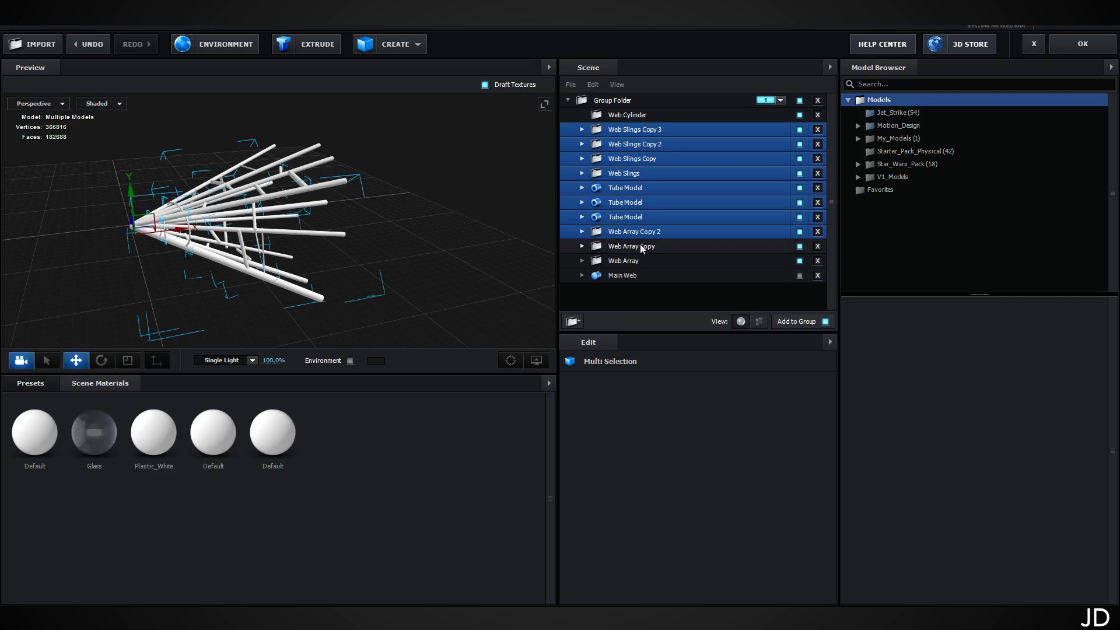
pyautogui.keyDown('ctrl'); pyautogui.click(642, 247); pyautogui.keyUp('ctrl')
pyautogui.keyDown('ctrl'); pyautogui.click(629, 260); pyautogui.keyUp('ctrl')
pyautogui.moveTo(642, 125); pyautogui.dragTo(645, 117)
pyautogui.click(581, 116)
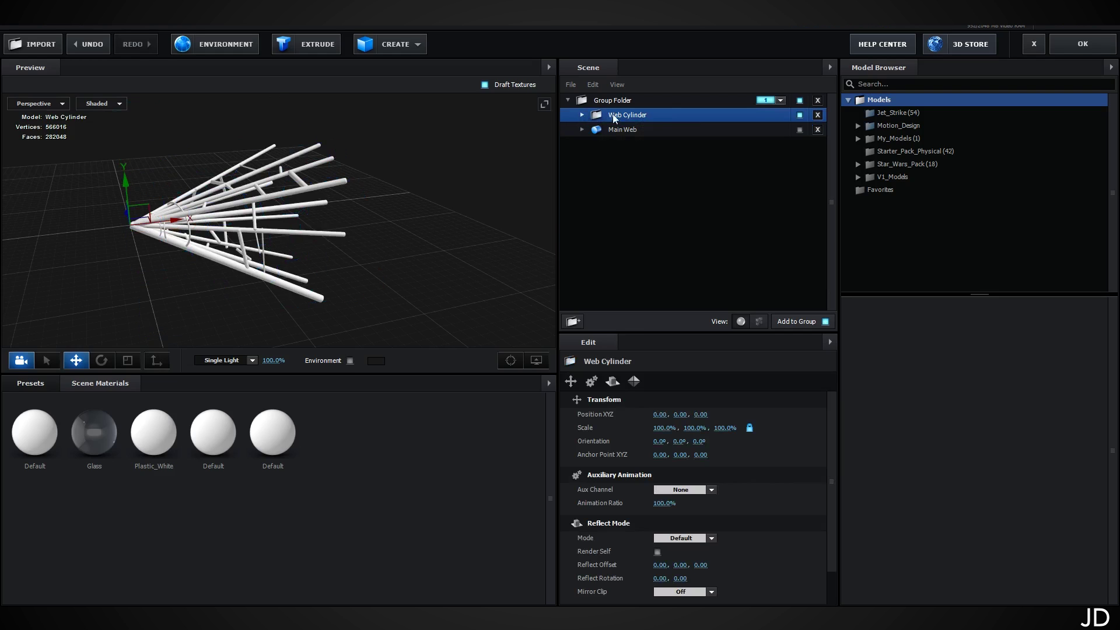
# - Toggle the Web Cylinder folder's visibility off and on to check that it holds the whole web fan
pyautogui.click(802, 117)
pyautogui.click(803, 116)
pyautogui.click(803, 116)
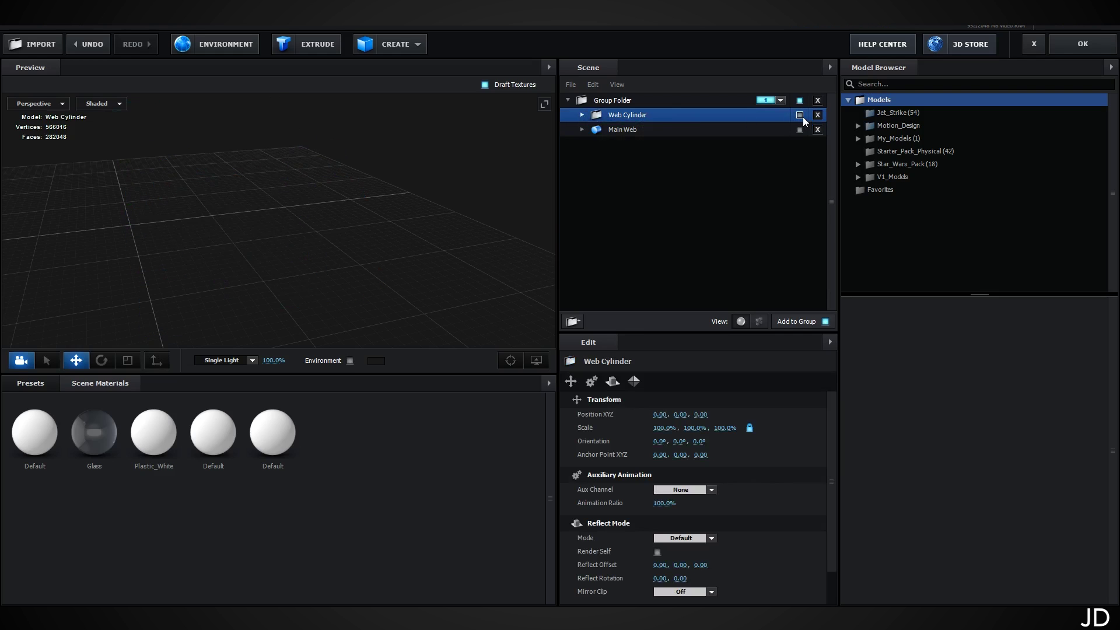
pyautogui.click(803, 116)
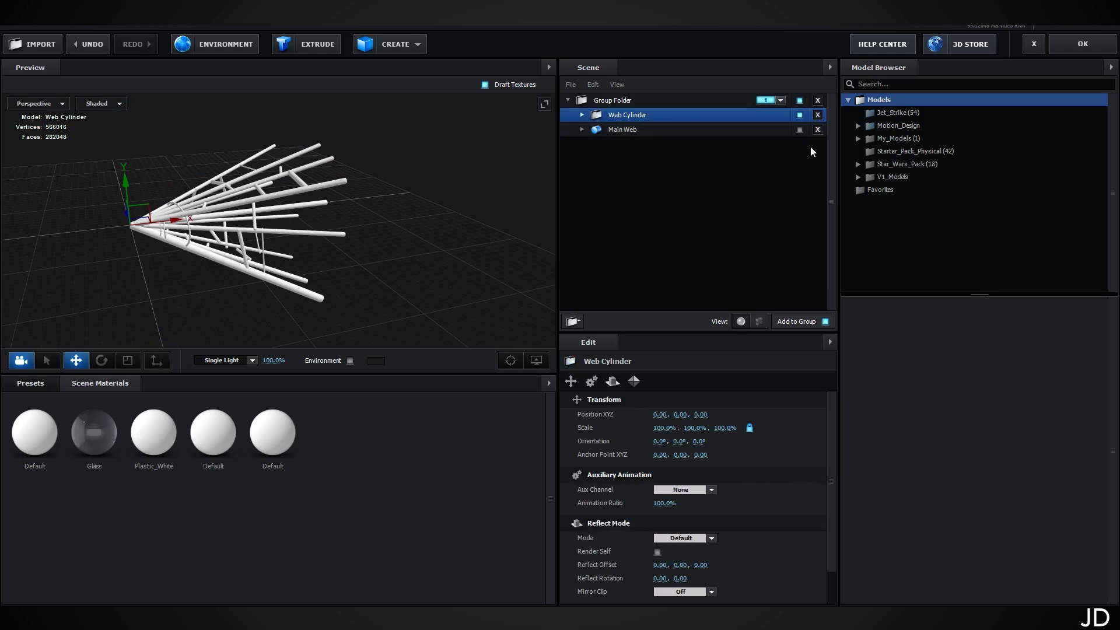
# - Show the Main Web model and move the Web Cylinder folder to X position 9.92 at the main web's end
pyautogui.click(800, 131)
pyautogui.scroll(-5, 366, 180)
pyautogui.moveTo(329, 205); pyautogui.dragTo(408, 231)
pyautogui.scroll(4, 402, 232)
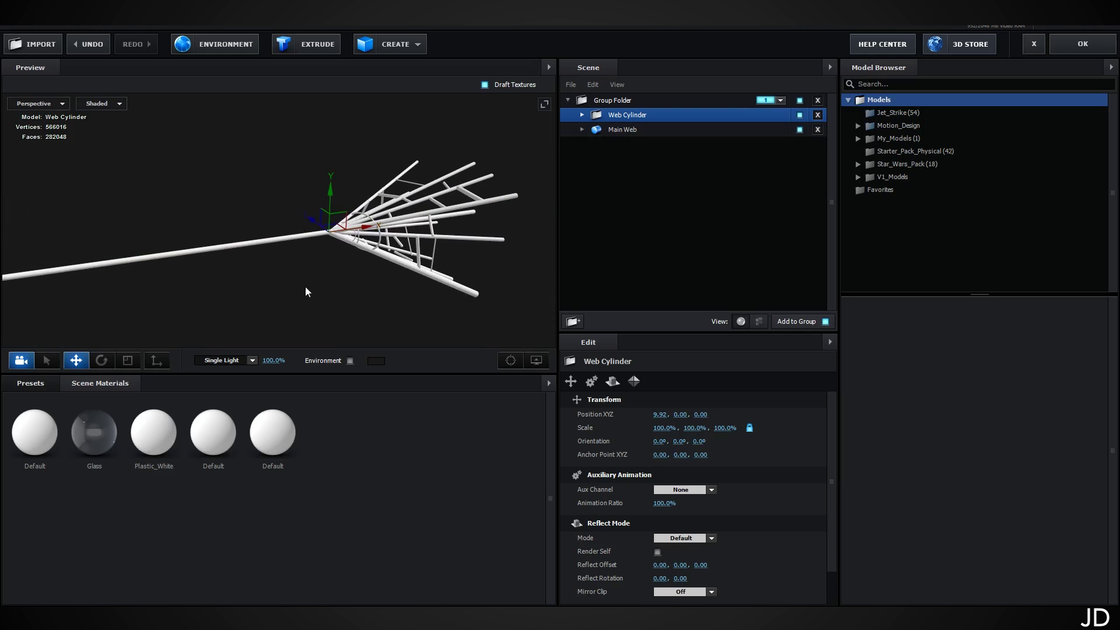
pyautogui.moveTo(328, 305); pyautogui.dragTo(261, 312)
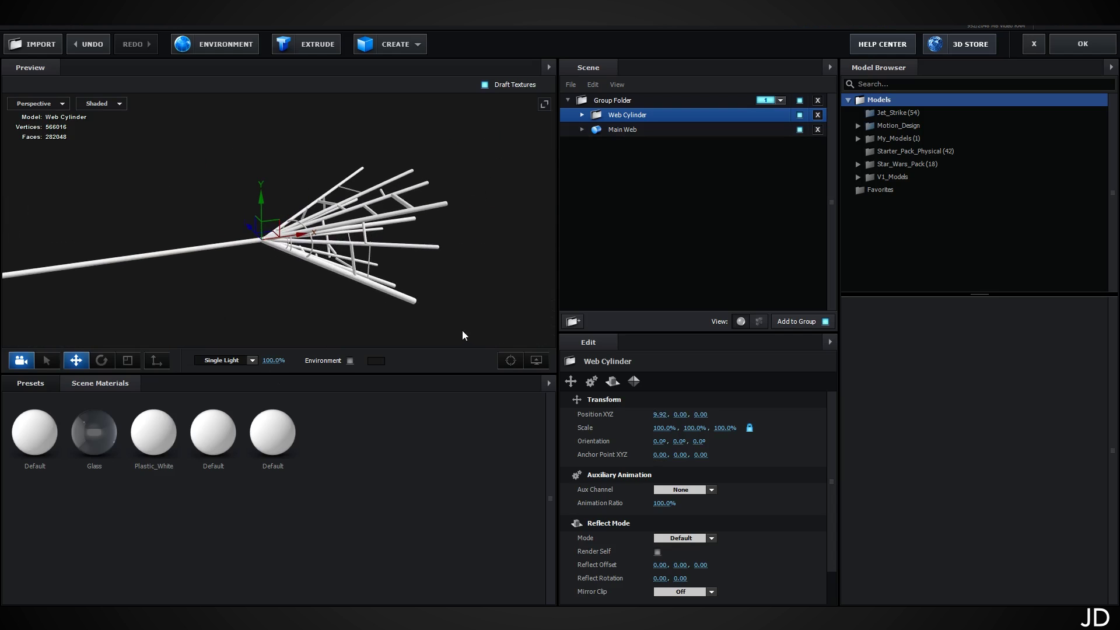
pyautogui.moveTo(463, 335); pyautogui.dragTo(278, 322)
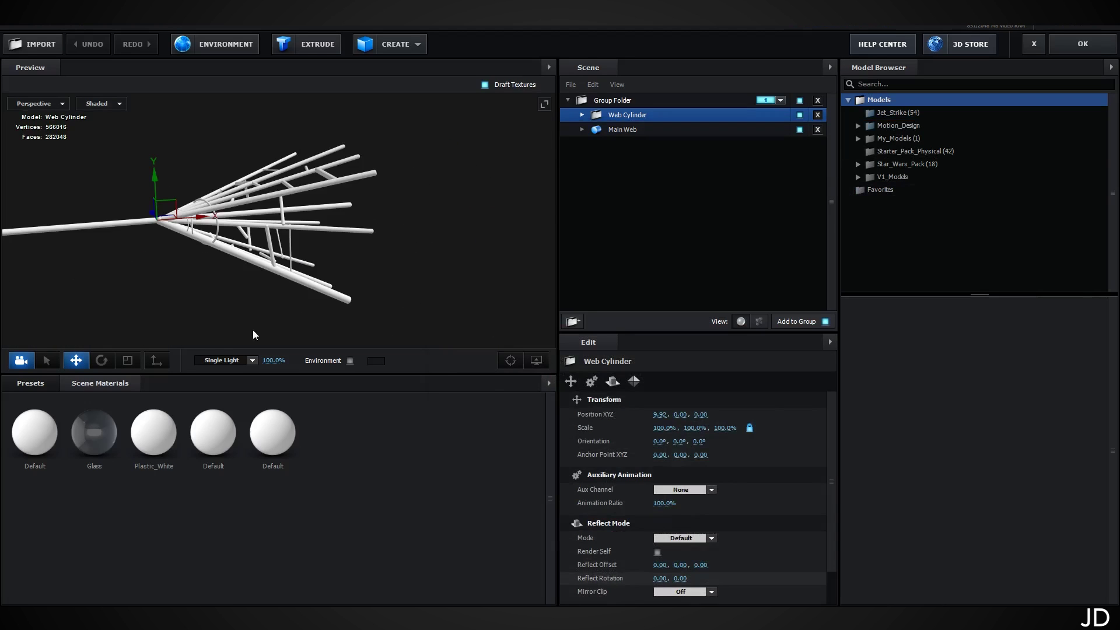
pyautogui.moveTo(329, 284); pyautogui.dragTo(397, 277)
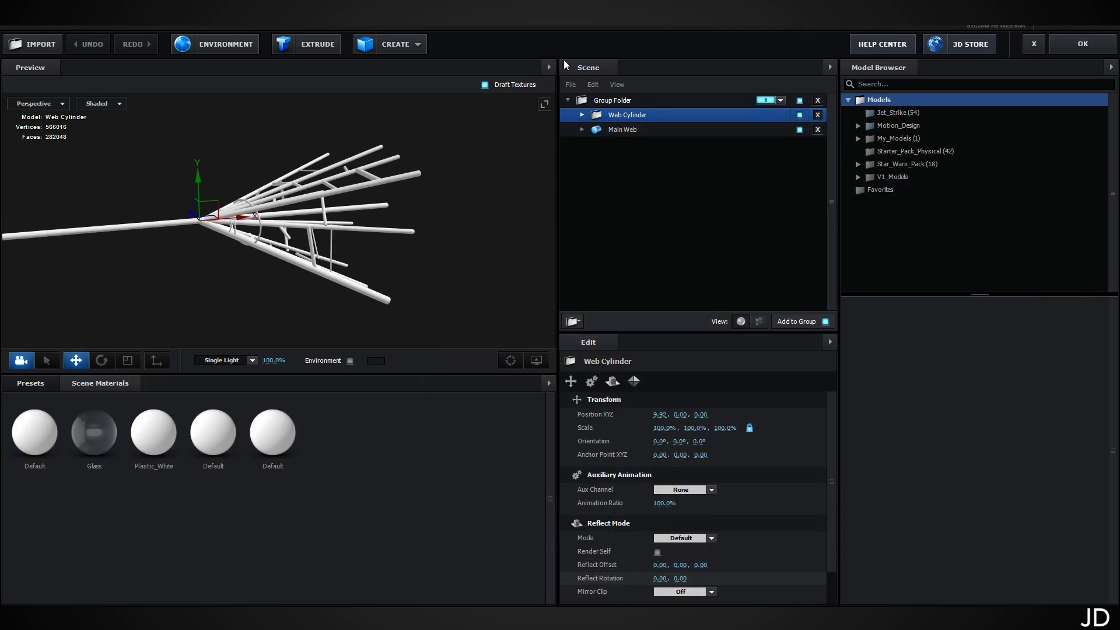
# - Create a new cylinder model and move it out of the Web Cylinder folder to the top of the main group folder
pyautogui.click(409, 44)
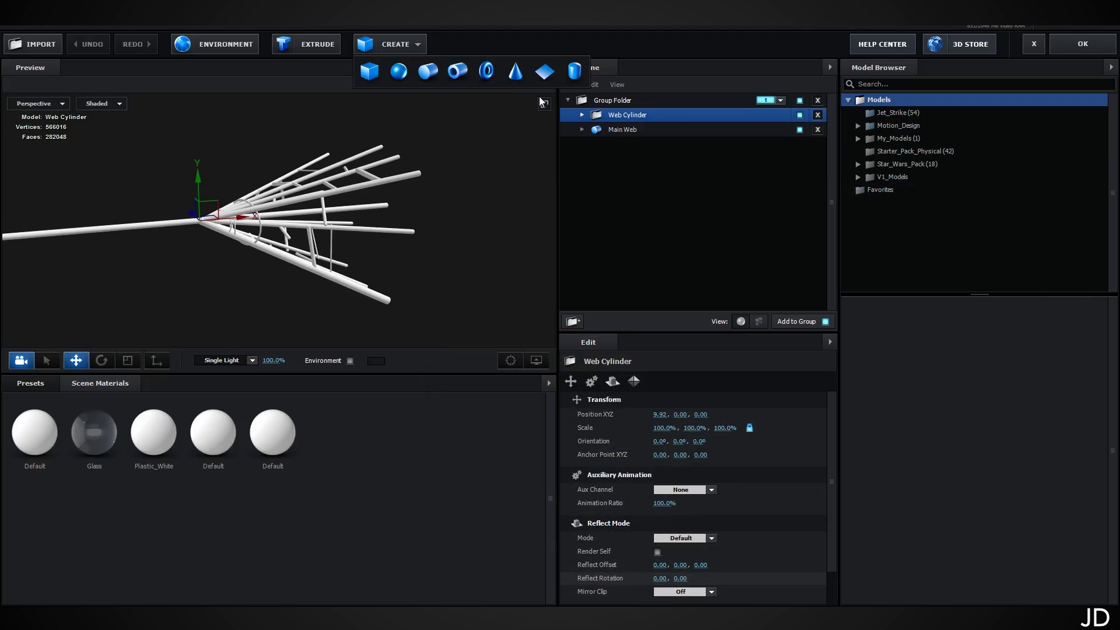
pyautogui.click(424, 72)
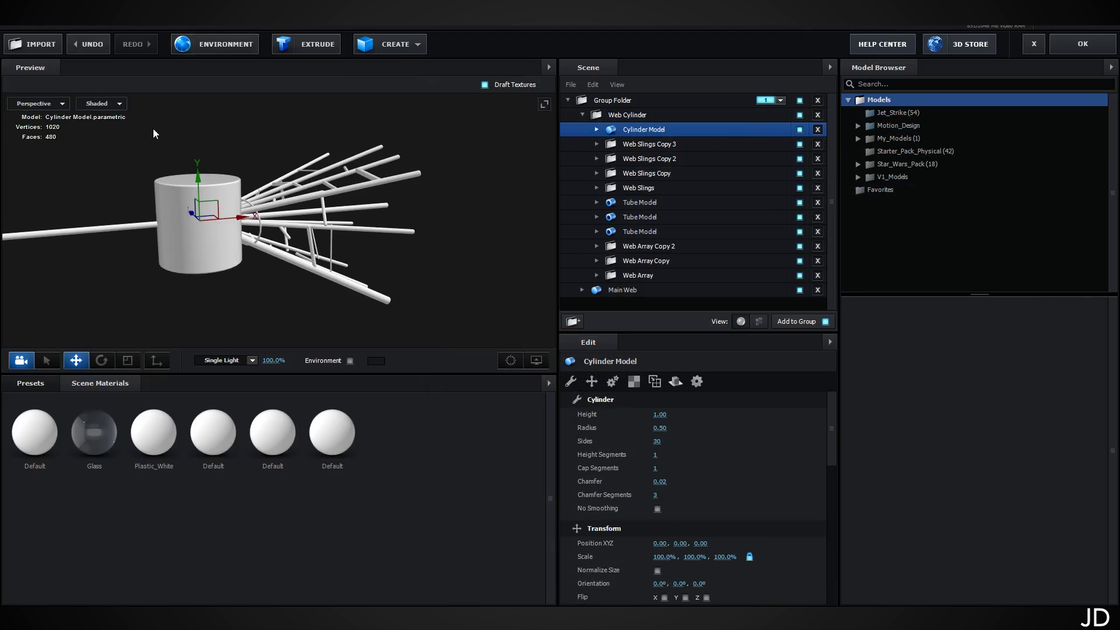
pyautogui.moveTo(635, 130); pyautogui.dragTo(629, 104)
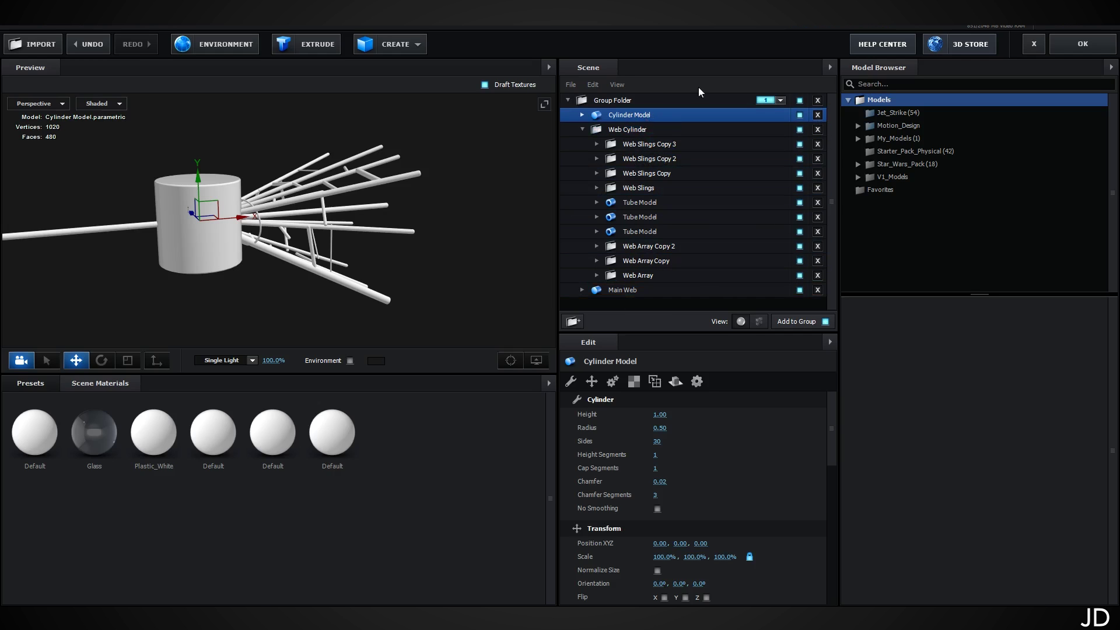
pyautogui.click(582, 129)
pyautogui.click(692, 131)
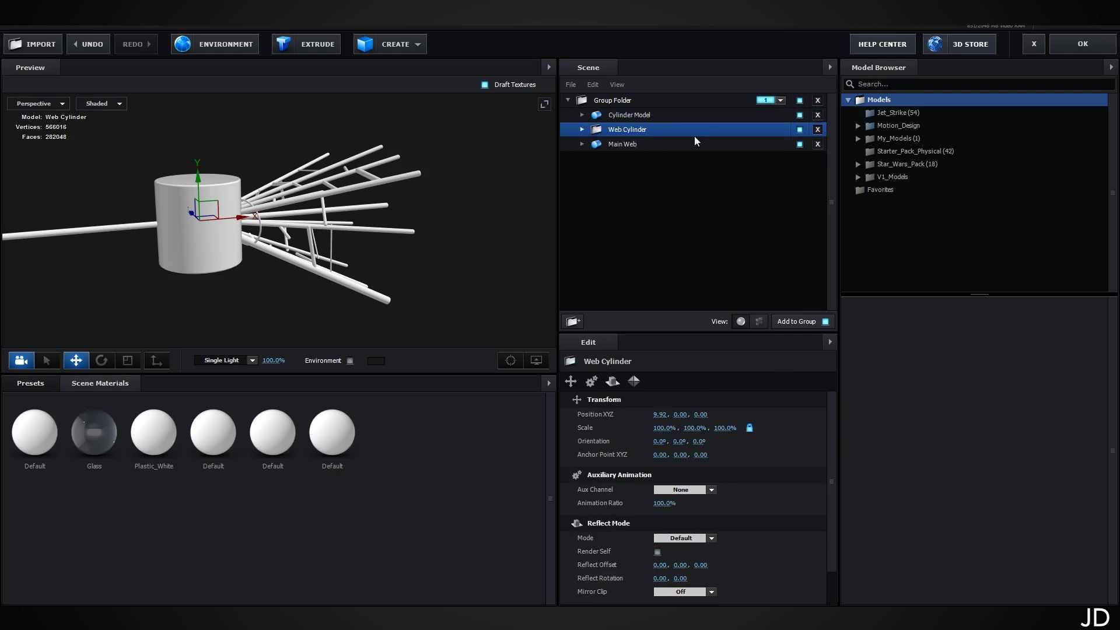
# - Set the new cylinder to 75 height segments and a radius of 0.03
pyautogui.click(622, 115)
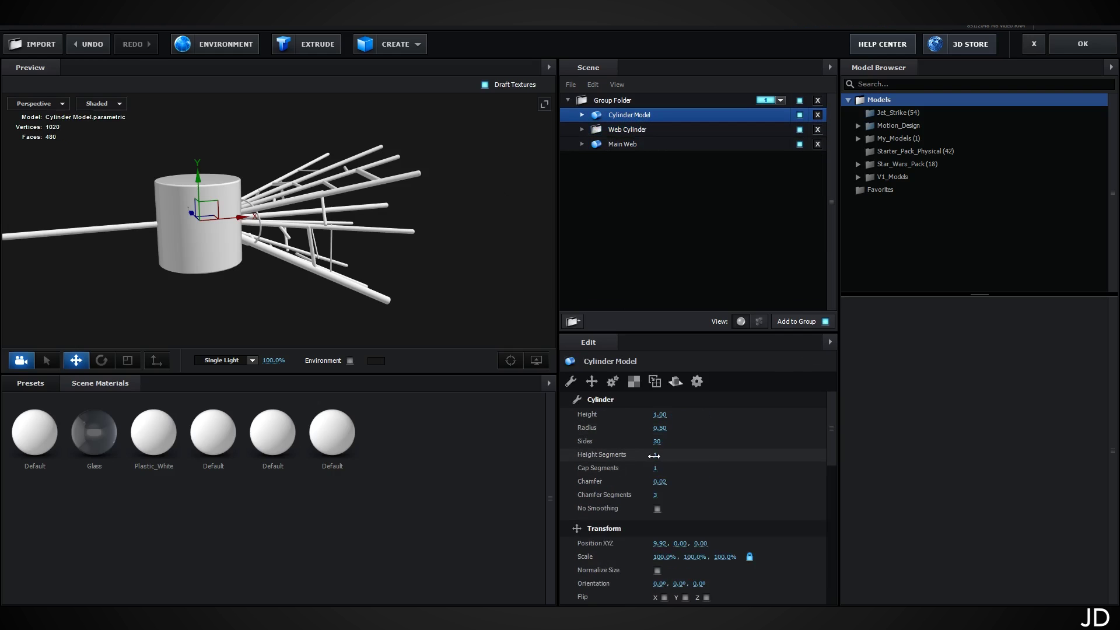
pyautogui.moveTo(853, 450); pyautogui.dragTo(866, 450)
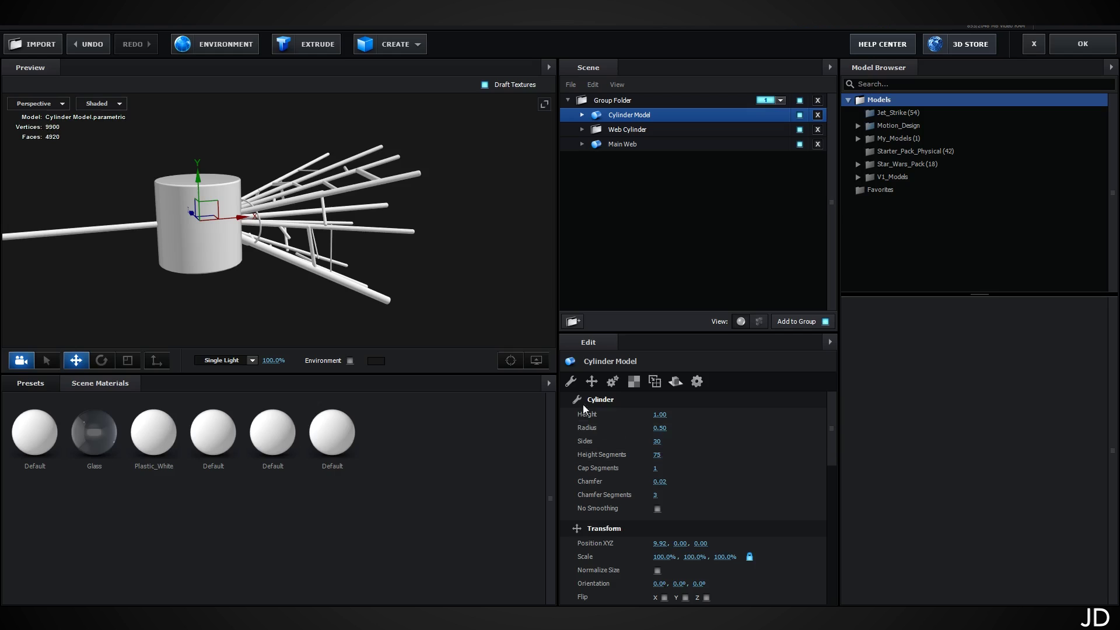
pyautogui.click(660, 428)
pyautogui.write('0.03')
pyautogui.press('Return')
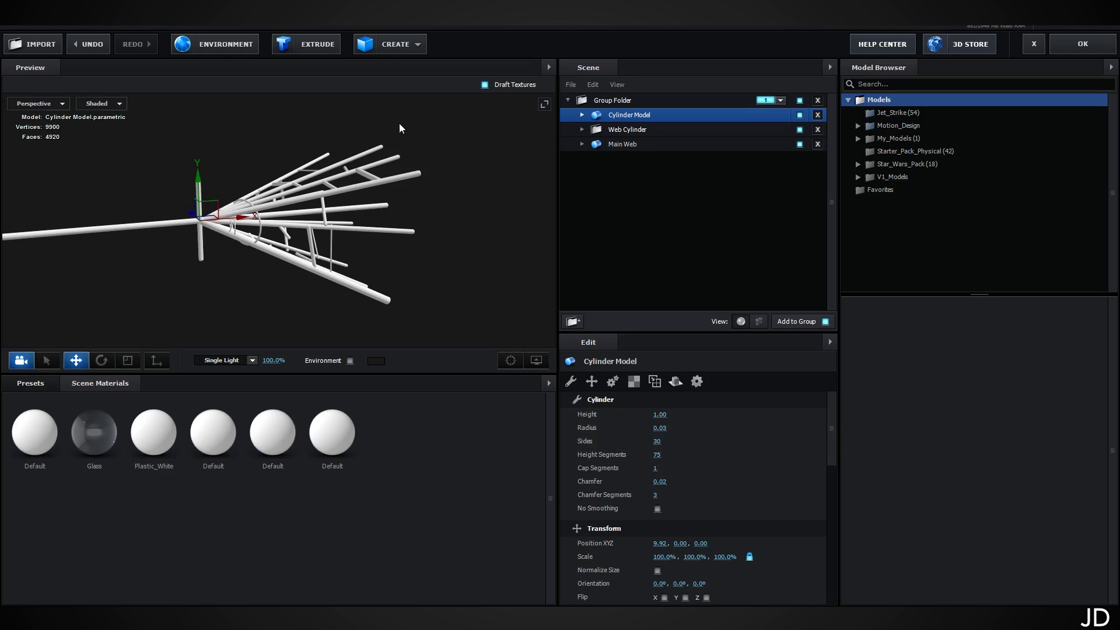
# - Angle and position the thin cylinder to bridge the main web's end and the web fan, and apply the scene setup
pyautogui.click(101, 360)
pyautogui.moveTo(215, 175); pyautogui.dragTo(273, 184)
pyautogui.click(76, 360)
pyautogui.moveTo(167, 186); pyautogui.dragTo(163, 165)
pyautogui.scroll(3, 202, 233)
pyautogui.moveTo(211, 232); pyautogui.dragTo(272, 186)
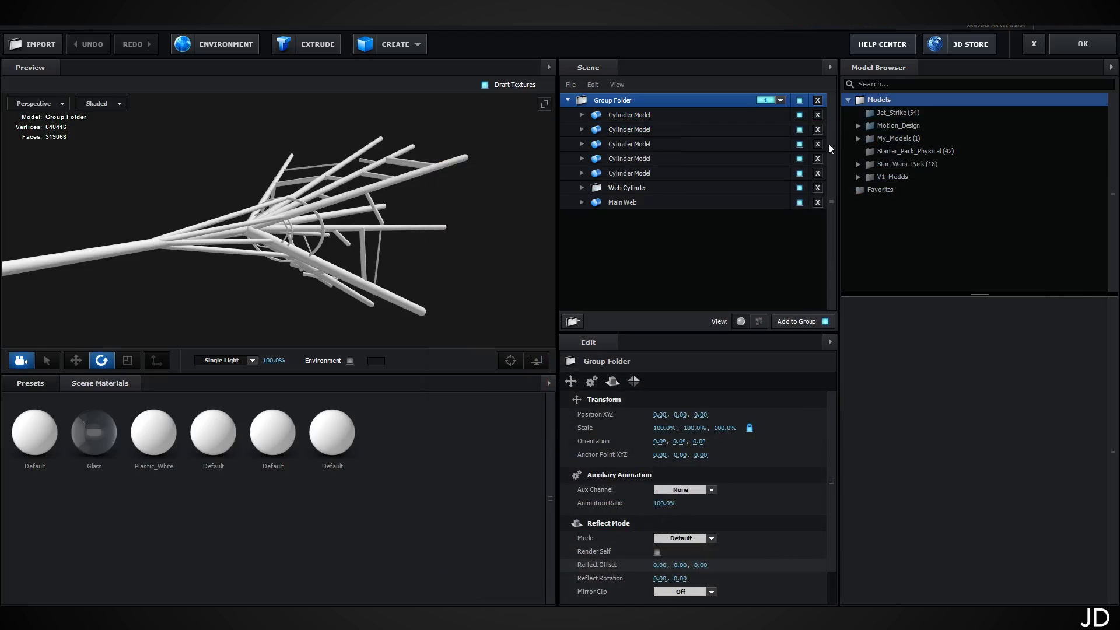
pyautogui.click(1115, 41)
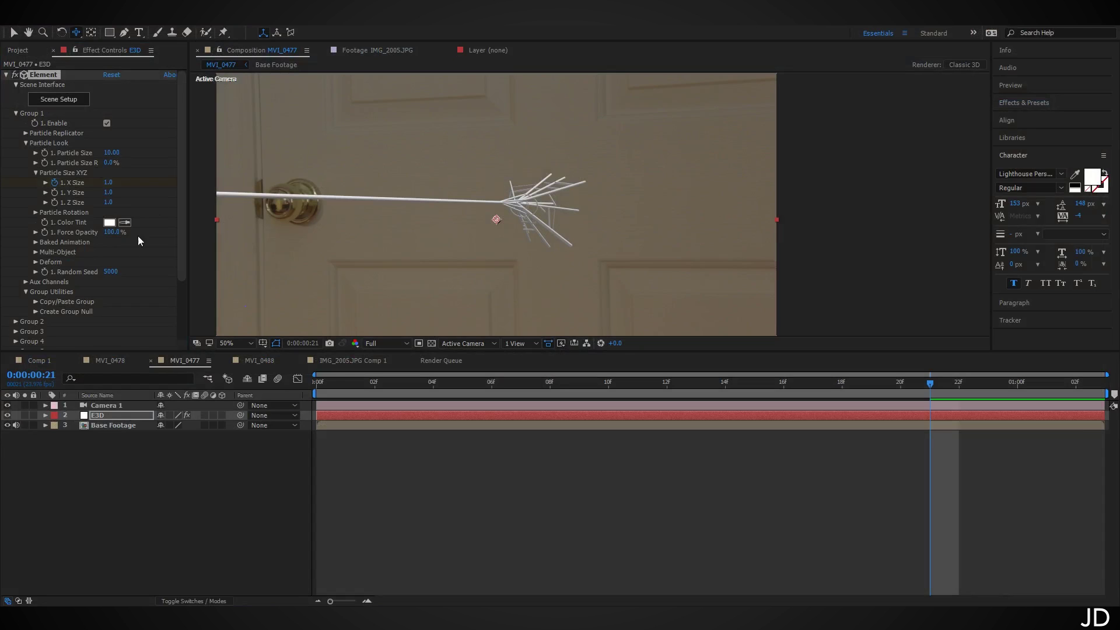
# - Enable noise deformation for Group 1 of the Element effect on the E3D layer
pyautogui.click(35, 262)
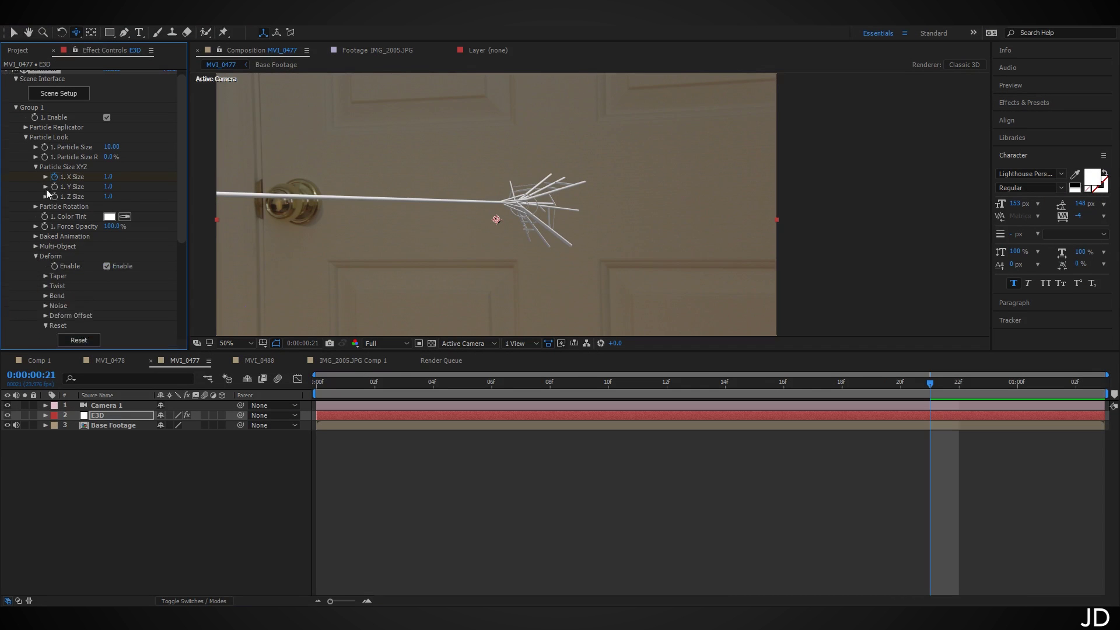
pyautogui.click(45, 304)
pyautogui.click(107, 275)
pyautogui.scroll(-5, 149, 261)
pyautogui.scroll(2, 149, 250)
# - Set Group 1's deform noise to an intensity of 0.8% and a scale of 800%
pyautogui.click(108, 216)
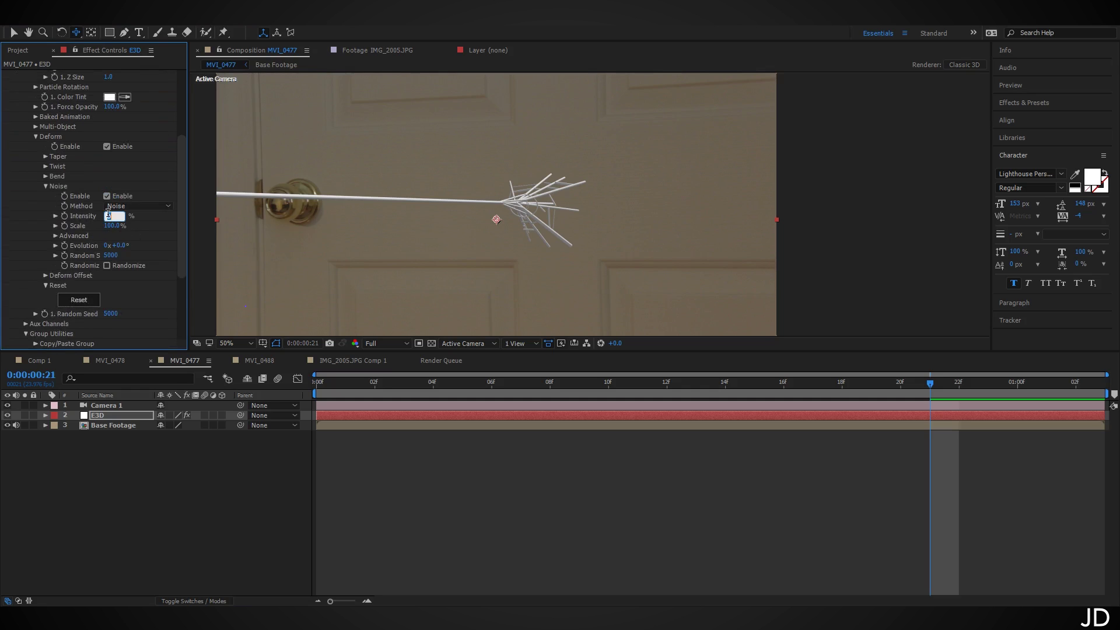
pyautogui.write('.5')
pyautogui.press('Return')
pyautogui.click(116, 225)
pyautogui.write('100')
pyautogui.press('Return')
# - Examine the noise deformation up close along the main web, the fanned strands and the connecting rings
pyautogui.scroll(2, 575, 246)
pyautogui.moveTo(466, 242); pyautogui.dragTo(633, 252)
pyautogui.scroll(-1, 633, 252)
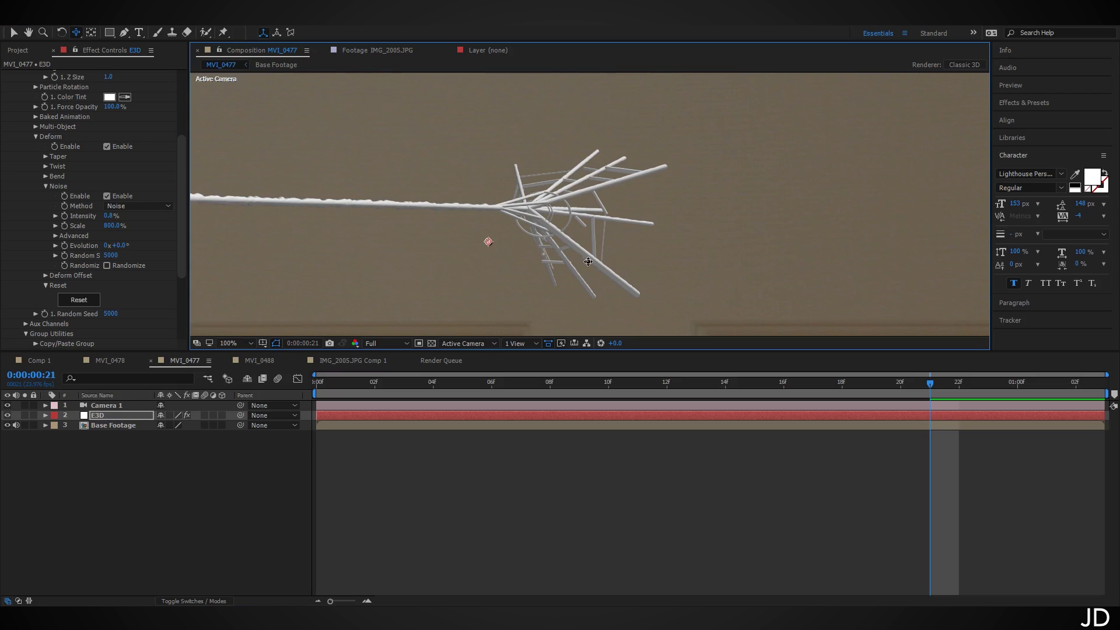
pyautogui.press('.')
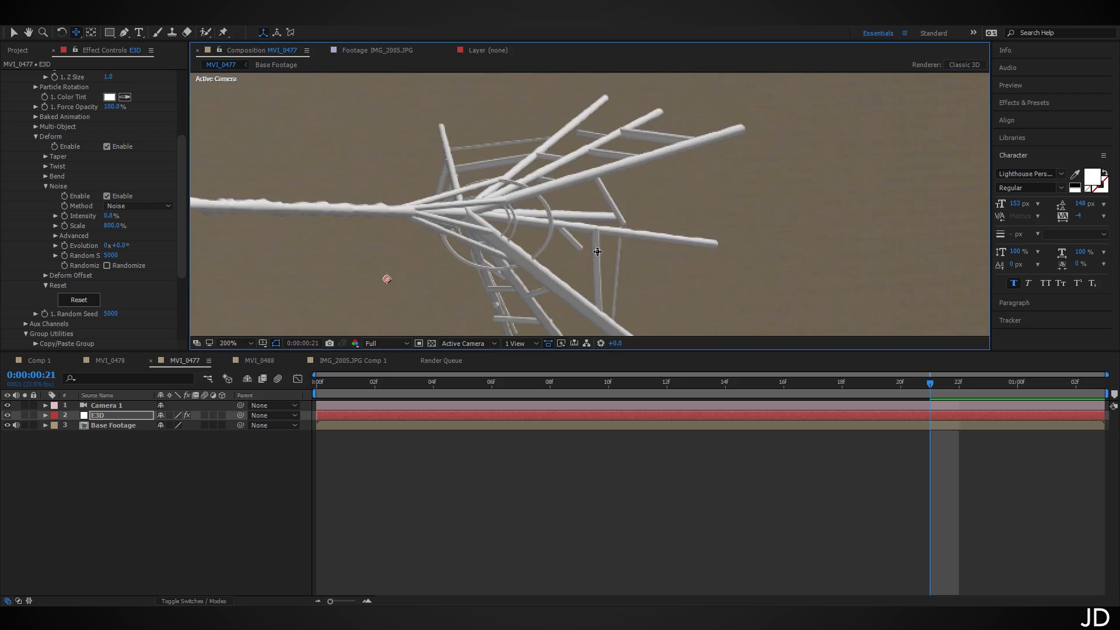
pyautogui.scroll(1, 597, 252)
pyautogui.moveTo(601, 251); pyautogui.dragTo(672, 205)
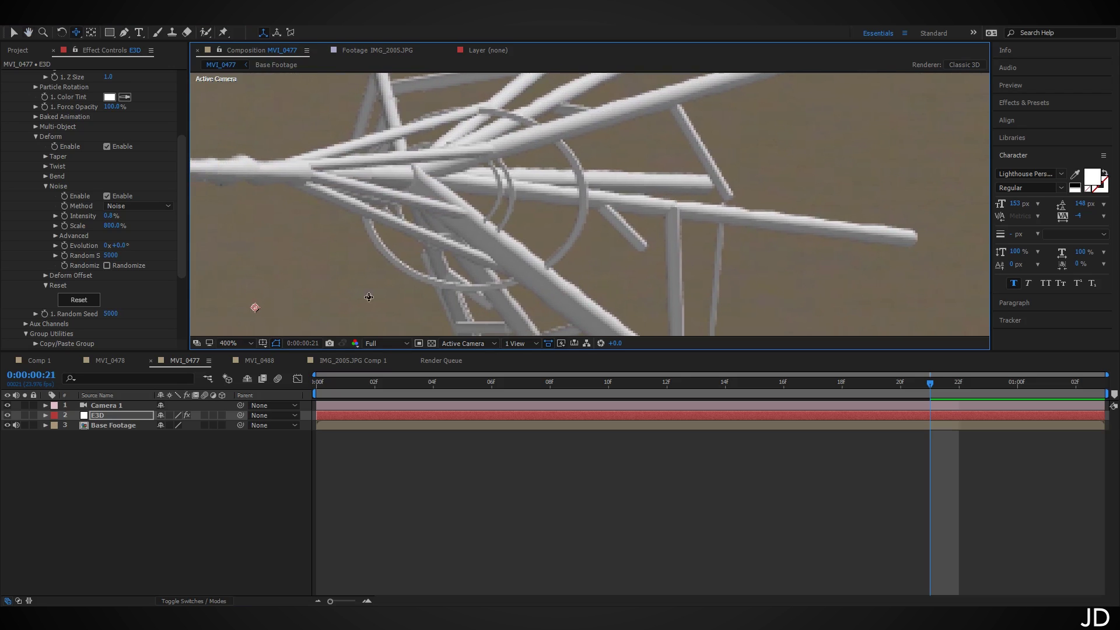
pyautogui.scroll(-1, 507, 219)
pyautogui.moveTo(628, 247); pyautogui.dragTo(507, 196)
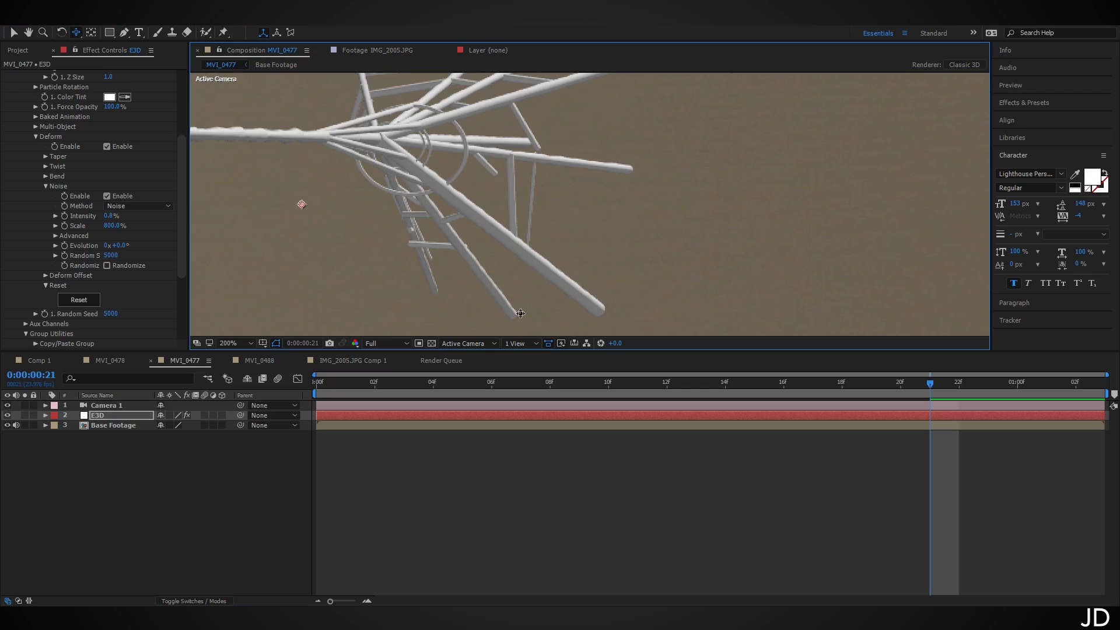
pyautogui.moveTo(518, 182); pyautogui.dragTo(489, 273)
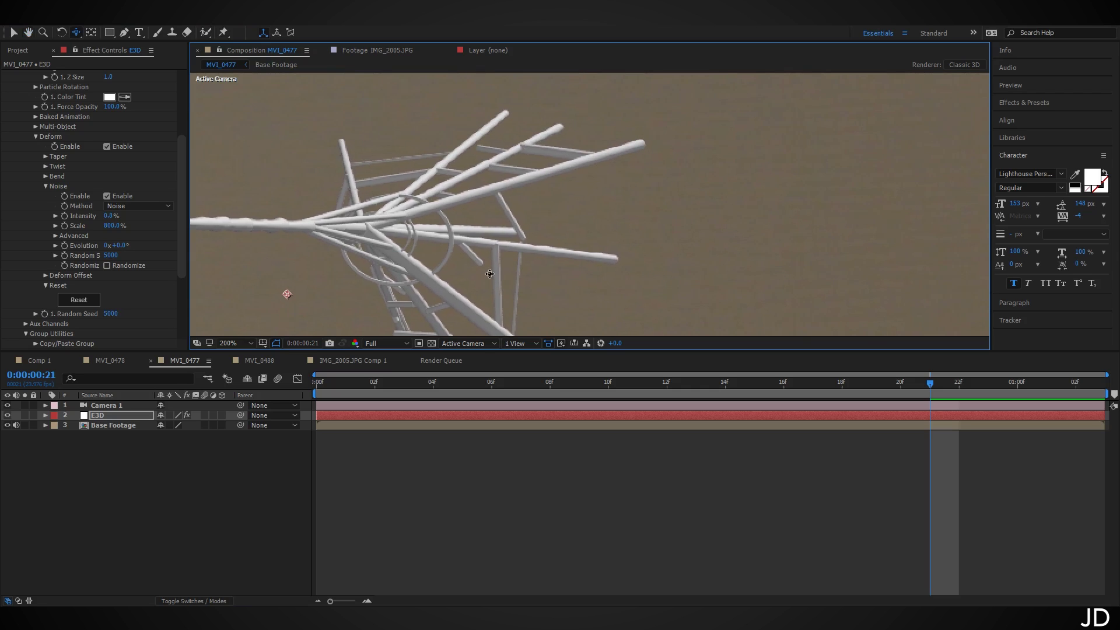
pyautogui.press('F3')
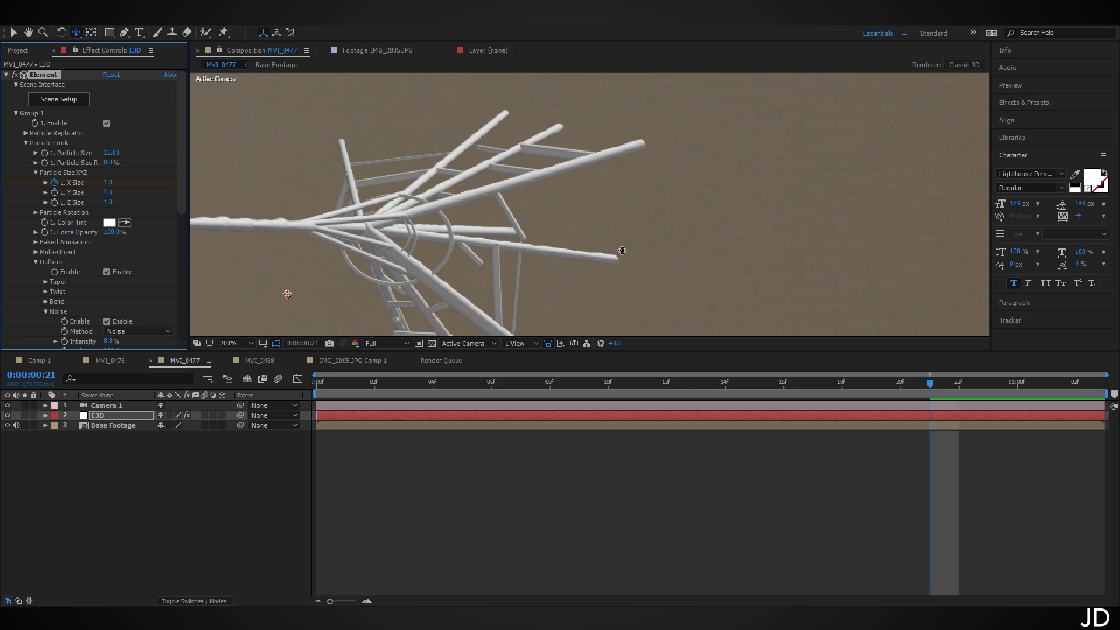
pyautogui.scroll(-2, 597, 242)
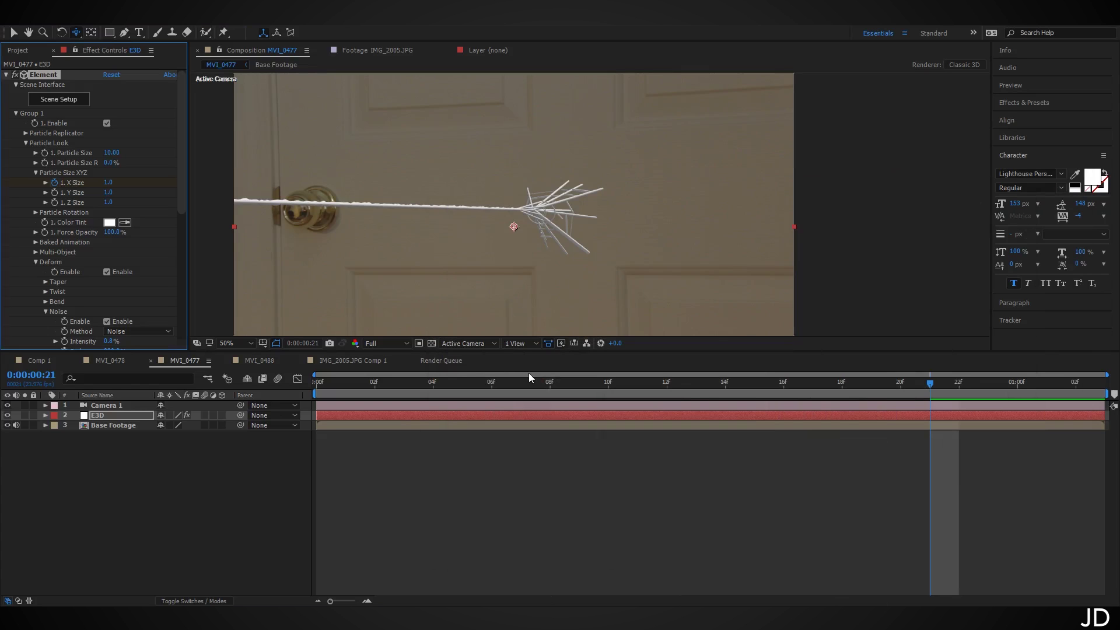
# - Add IMG_2005.JPG Comp 1 beneath the base footage in the MVI_0477 composition and hide its layer
pyautogui.click(18, 51)
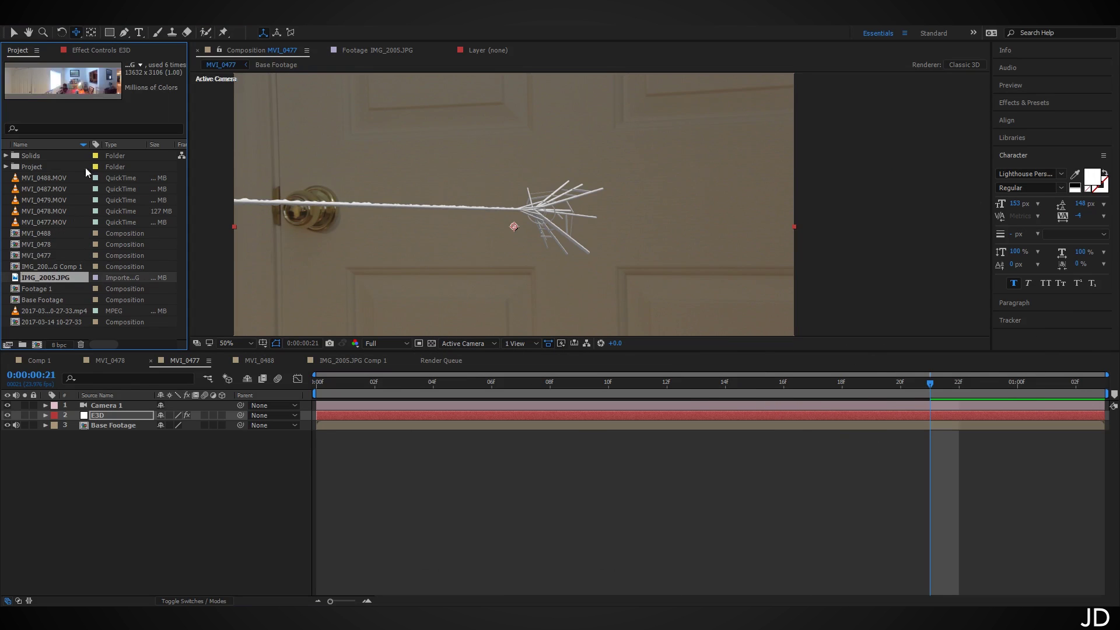
pyautogui.click(65, 266)
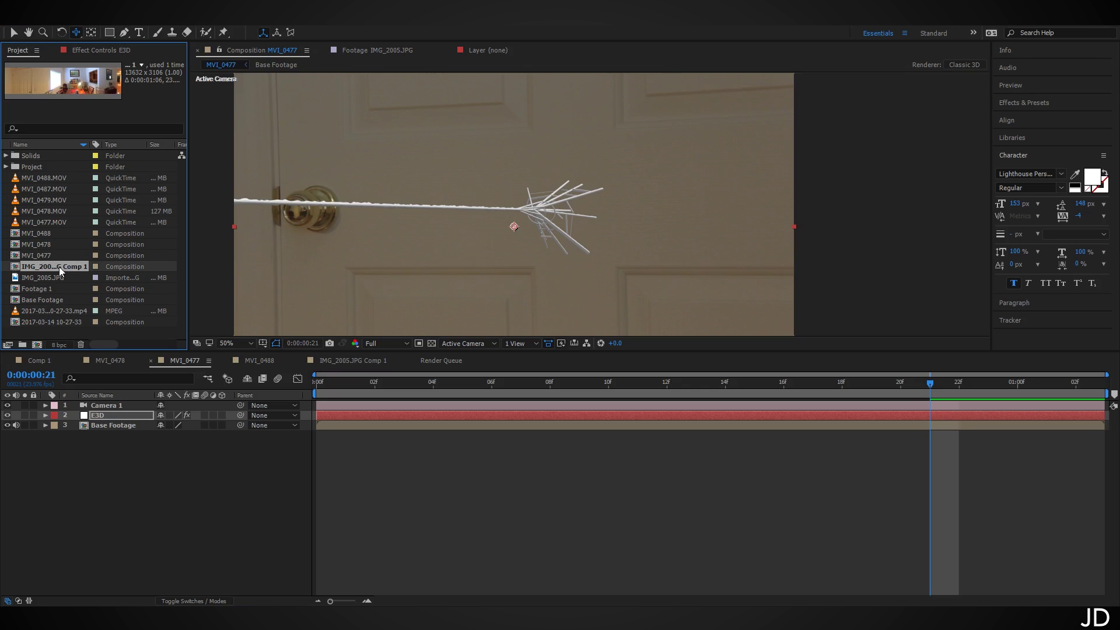
pyautogui.moveTo(58, 267); pyautogui.dragTo(158, 449)
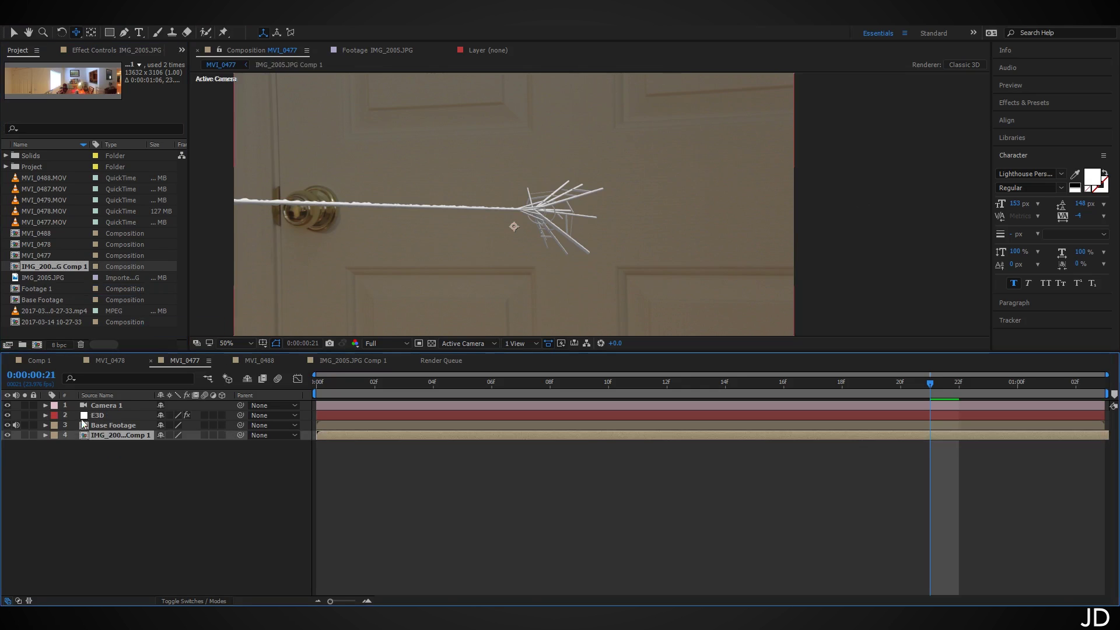
pyautogui.click(8, 435)
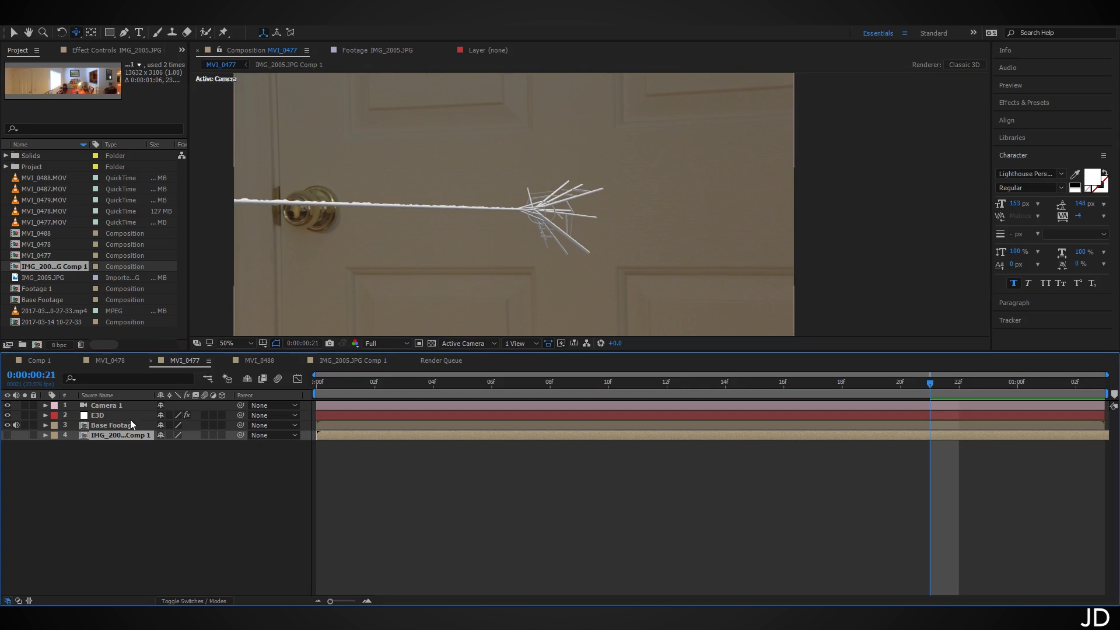
# - Assign IMG_2005.JPG Comp 1 as custom texture map Layer 1 in the E3D layer's Element effect
pyautogui.click(115, 415)
pyautogui.click(103, 48)
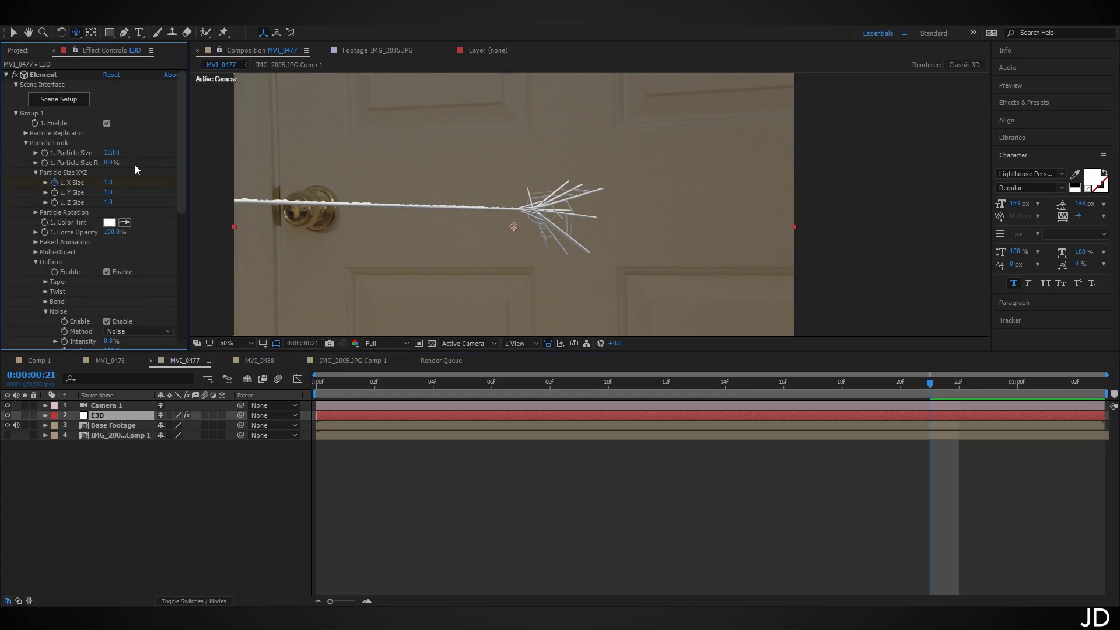
pyautogui.click(26, 142)
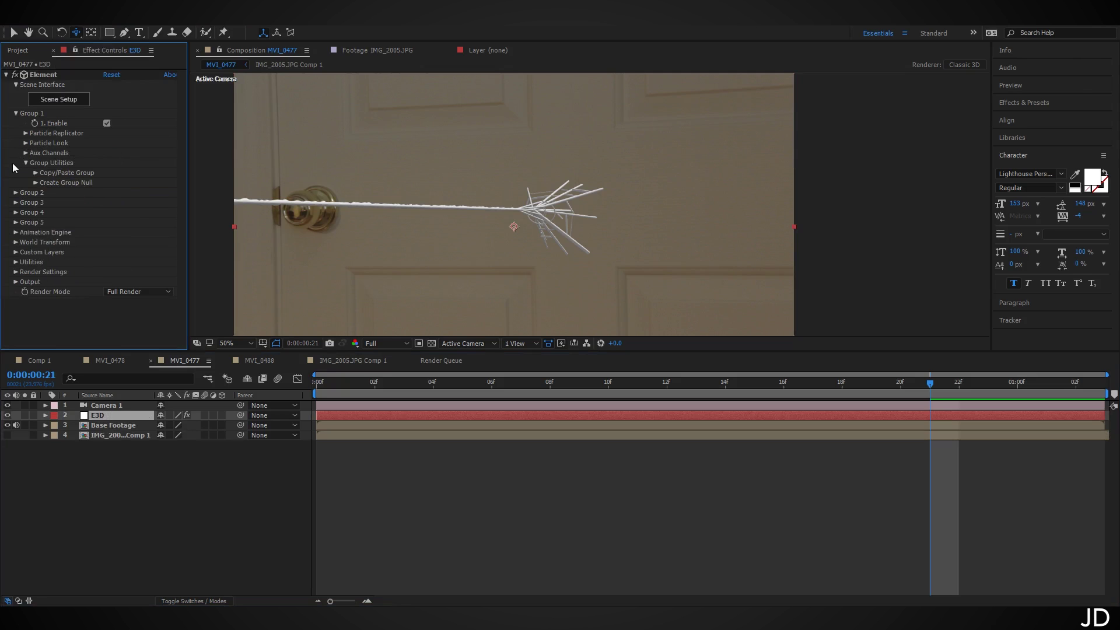
pyautogui.click(15, 252)
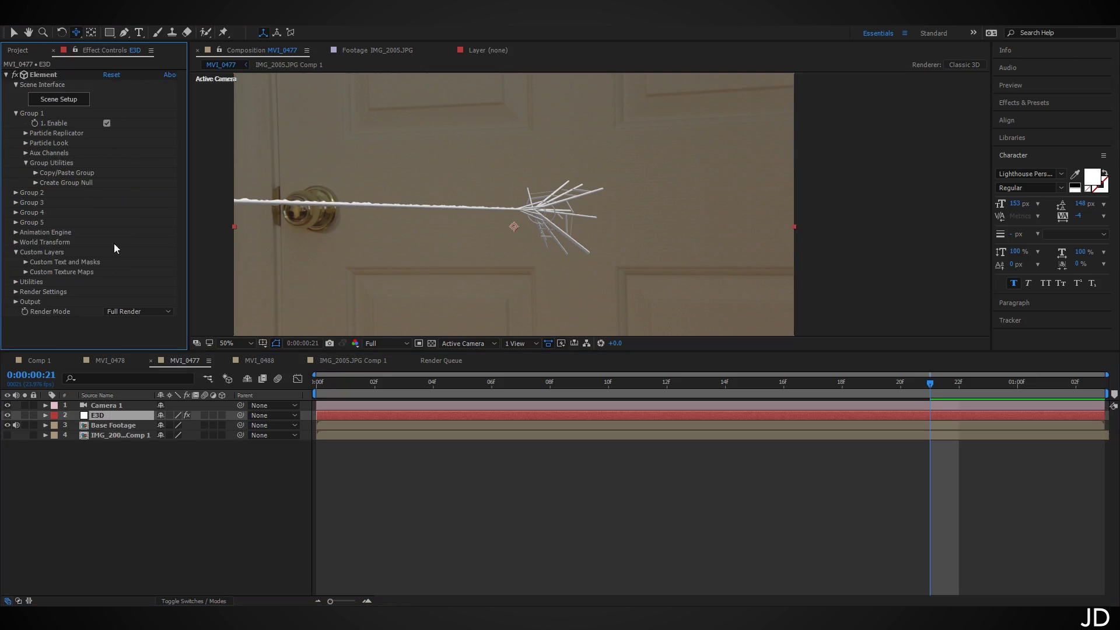
pyautogui.click(26, 272)
pyautogui.scroll(-5, 27, 272)
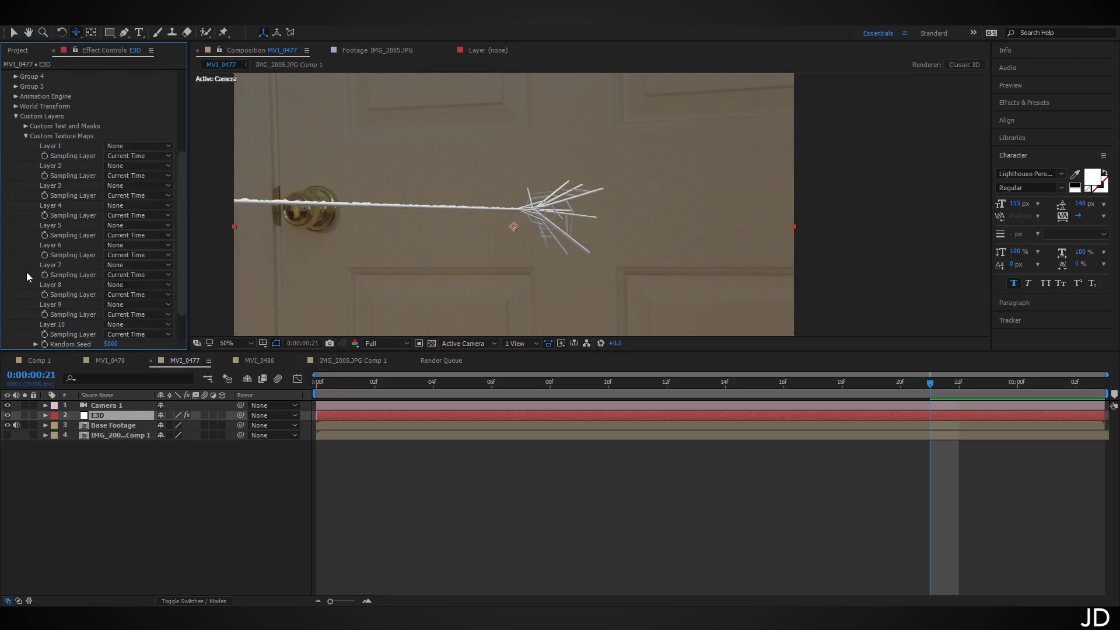
pyautogui.click(163, 146)
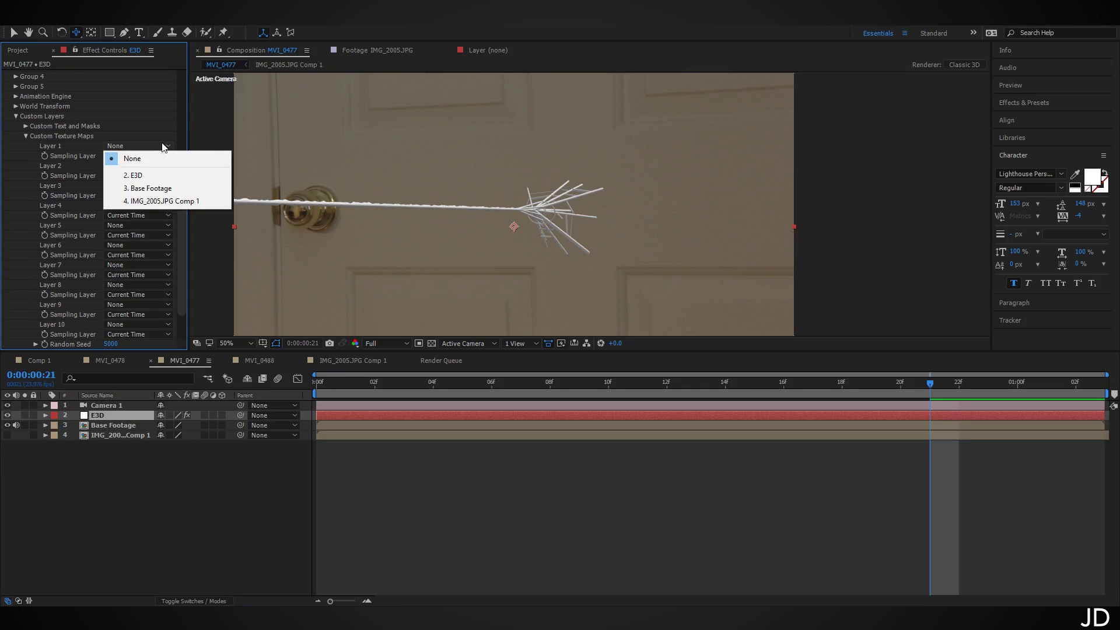
pyautogui.click(195, 202)
pyautogui.click(25, 135)
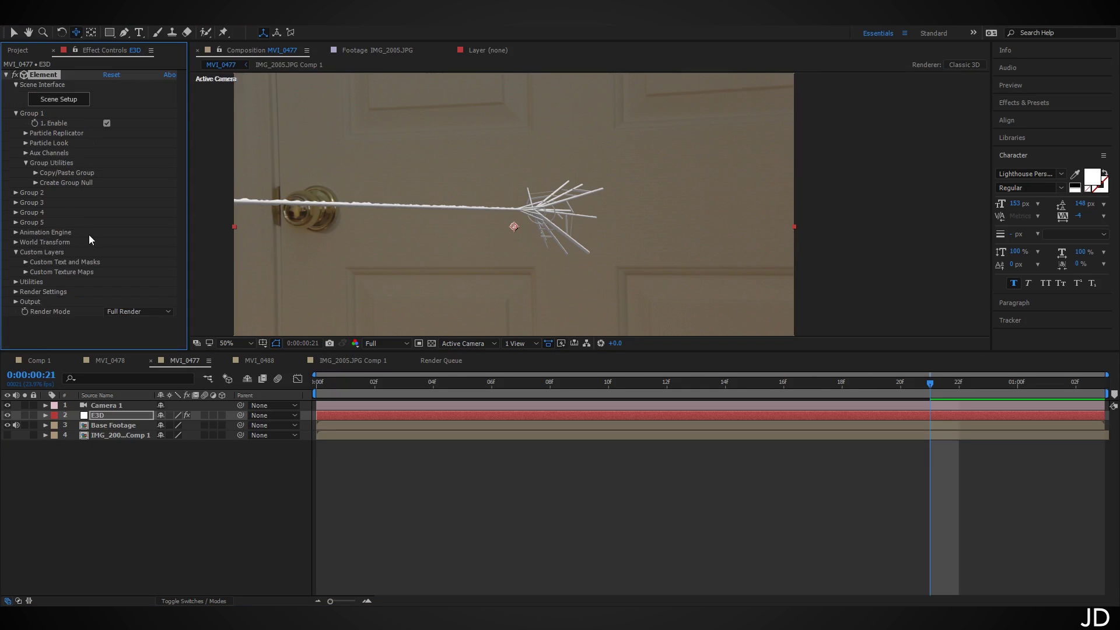
# - Replace the Element scene's environment map with Custom Layer 1 [IMG_2005.JPG Comp 1]
pyautogui.click(62, 99)
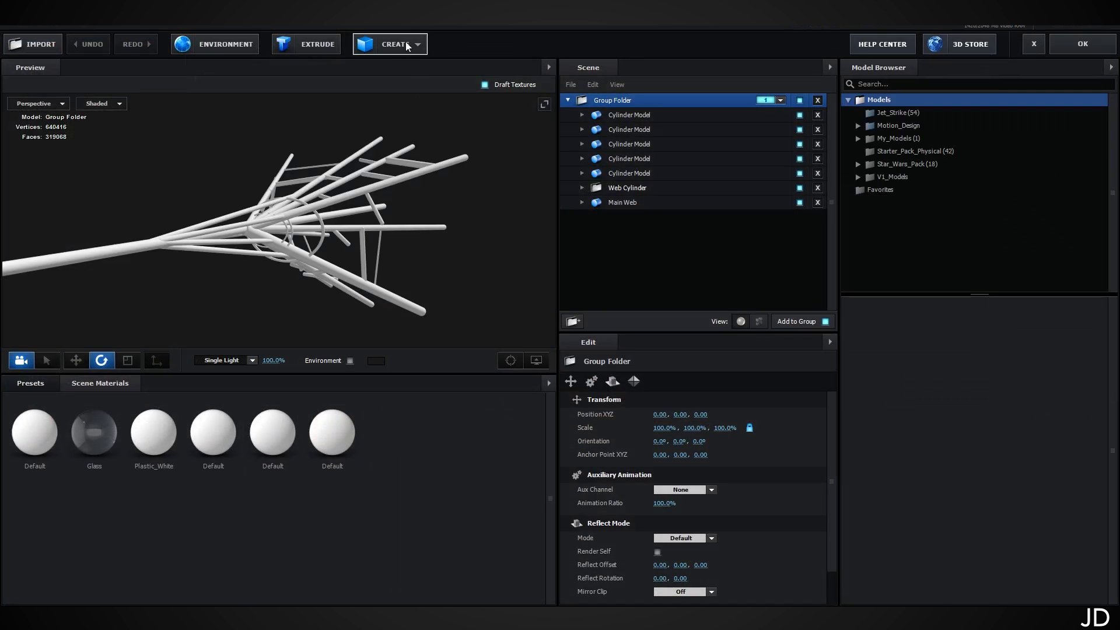
pyautogui.click(227, 45)
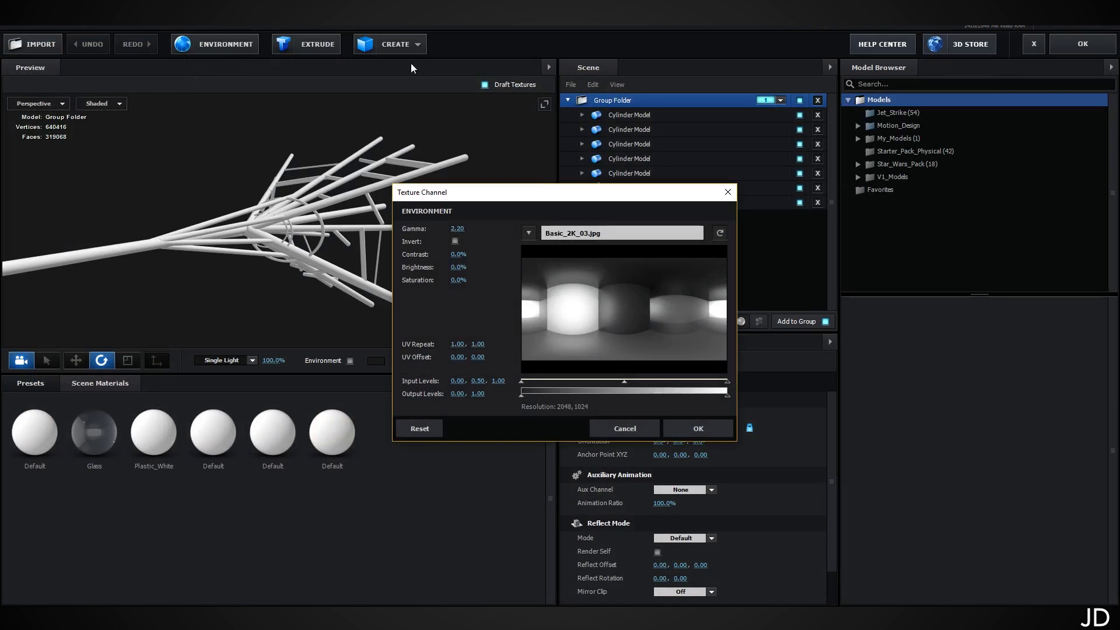
pyautogui.click(530, 233)
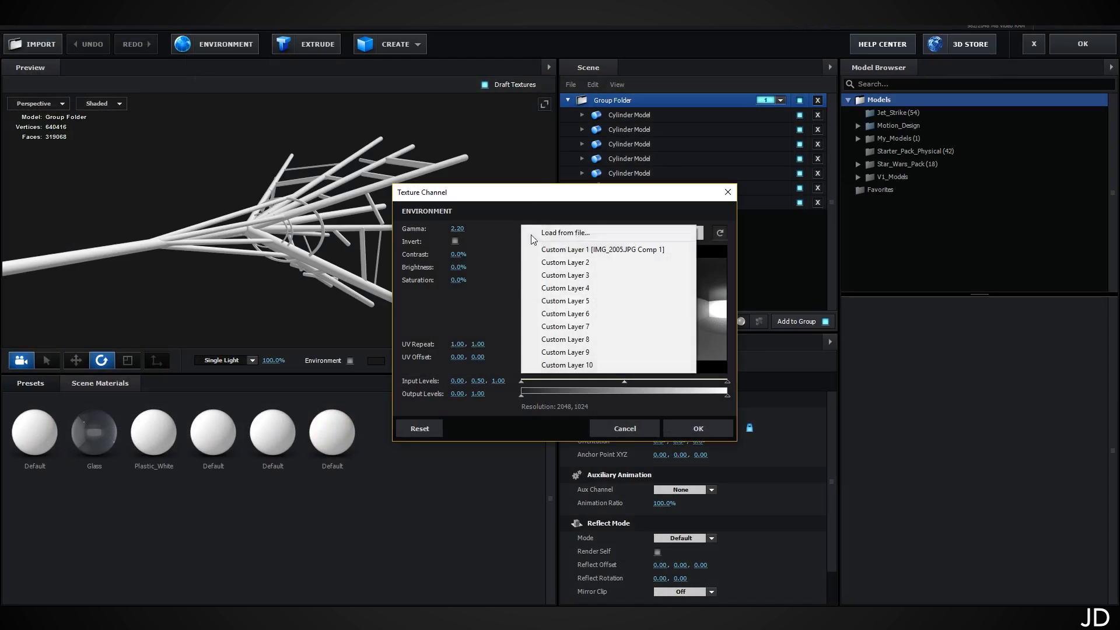
pyautogui.click(621, 251)
pyautogui.click(700, 429)
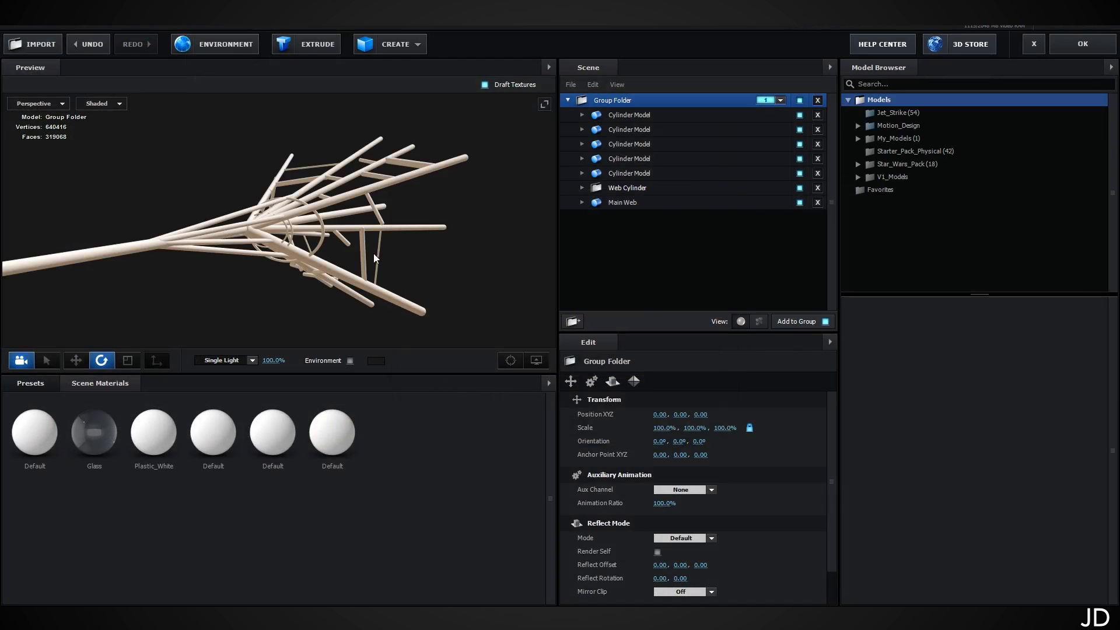
# - Apply the Glass material from the Physical presets to the web models
pyautogui.click(42, 389)
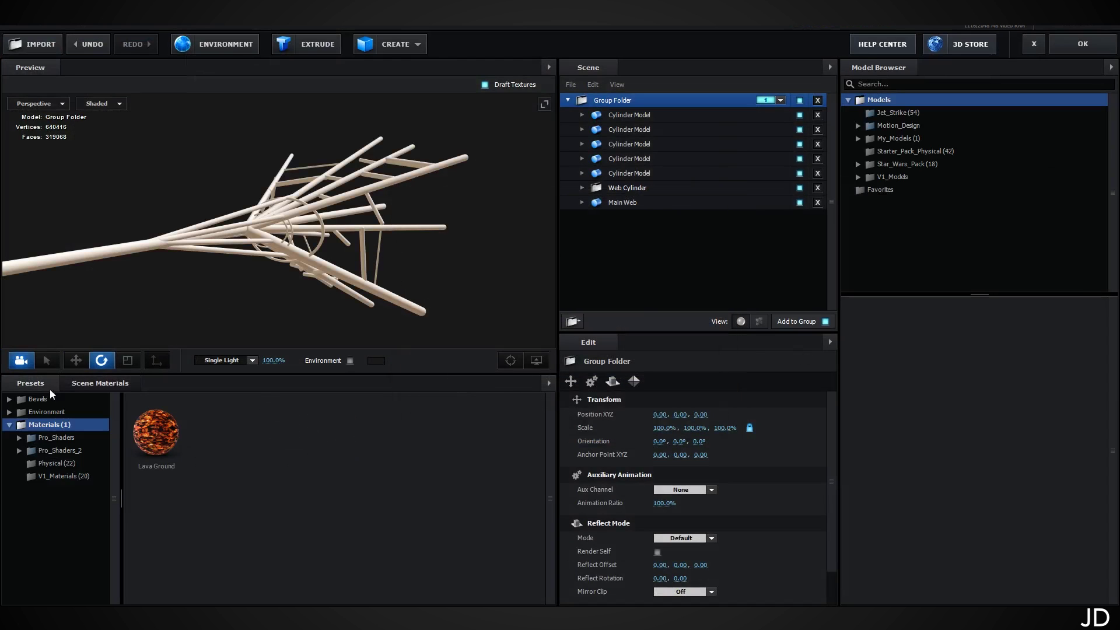
pyautogui.click(86, 468)
pyautogui.moveTo(516, 439); pyautogui.dragTo(607, 114)
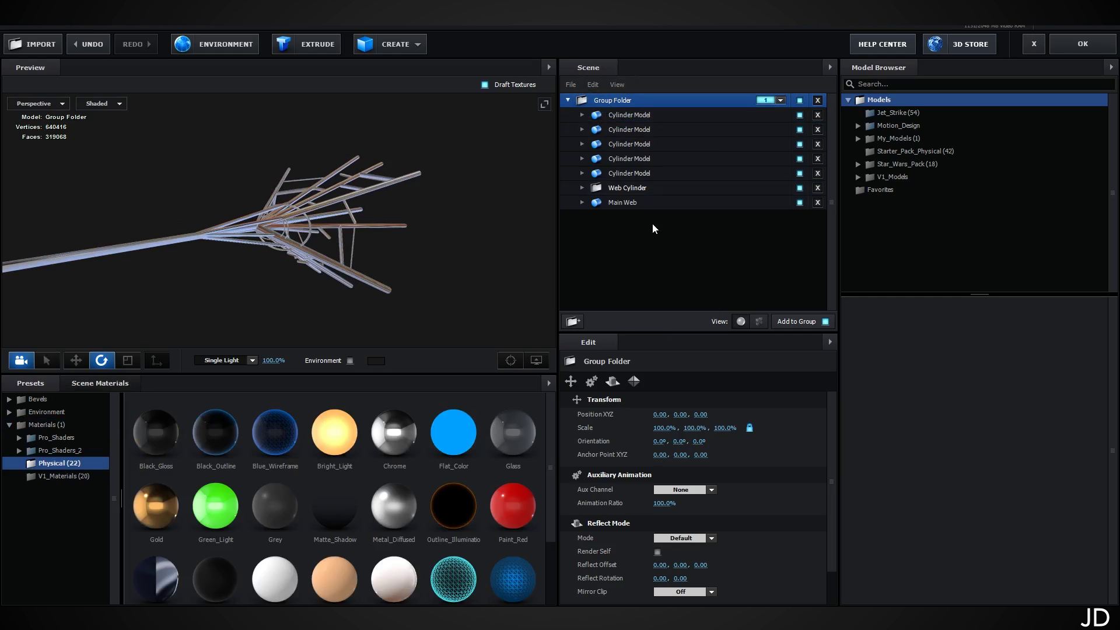
# - Create a plane, rotate it 90° about Z, and move it along X to about 11.74 inside the web fan
pyautogui.click(414, 45)
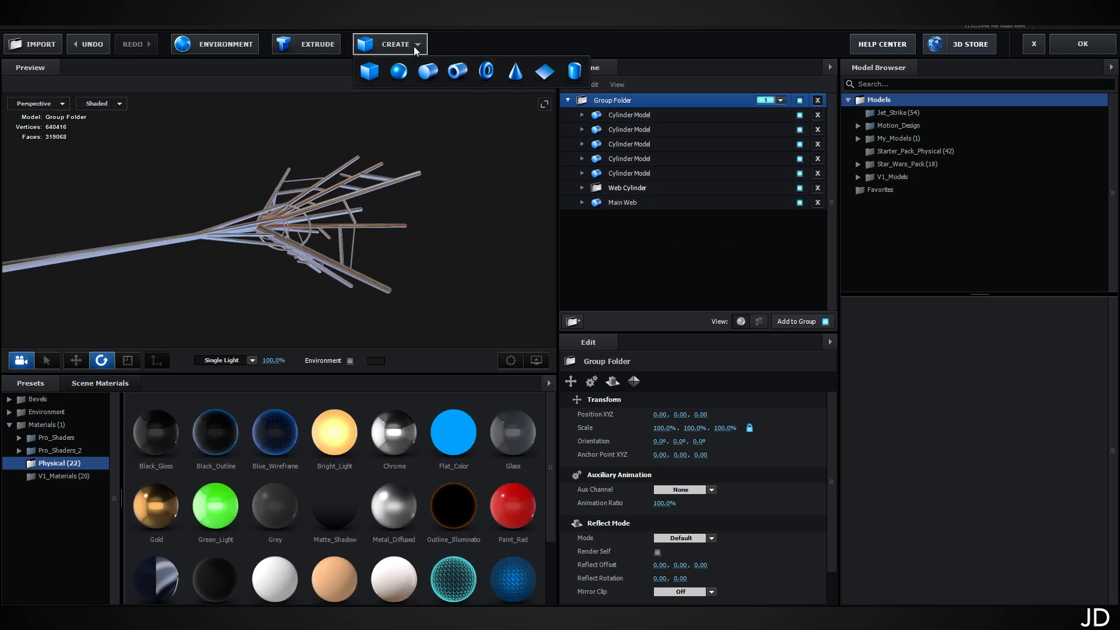
pyautogui.click(538, 76)
pyautogui.moveTo(350, 216); pyautogui.dragTo(271, 277)
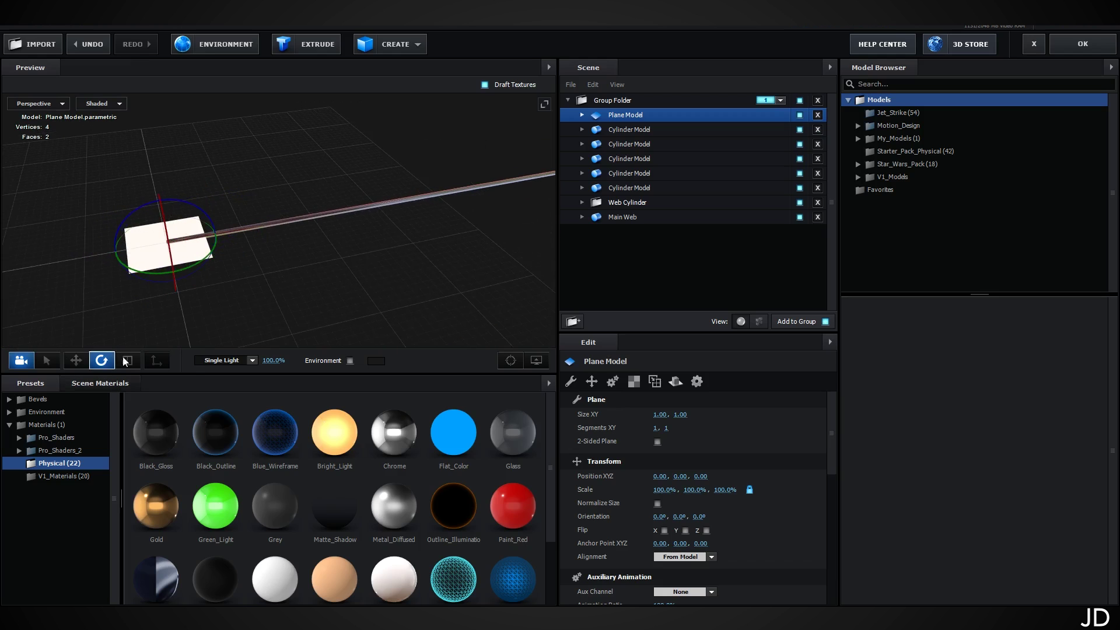
pyautogui.moveTo(189, 206); pyautogui.dragTo(93, 193)
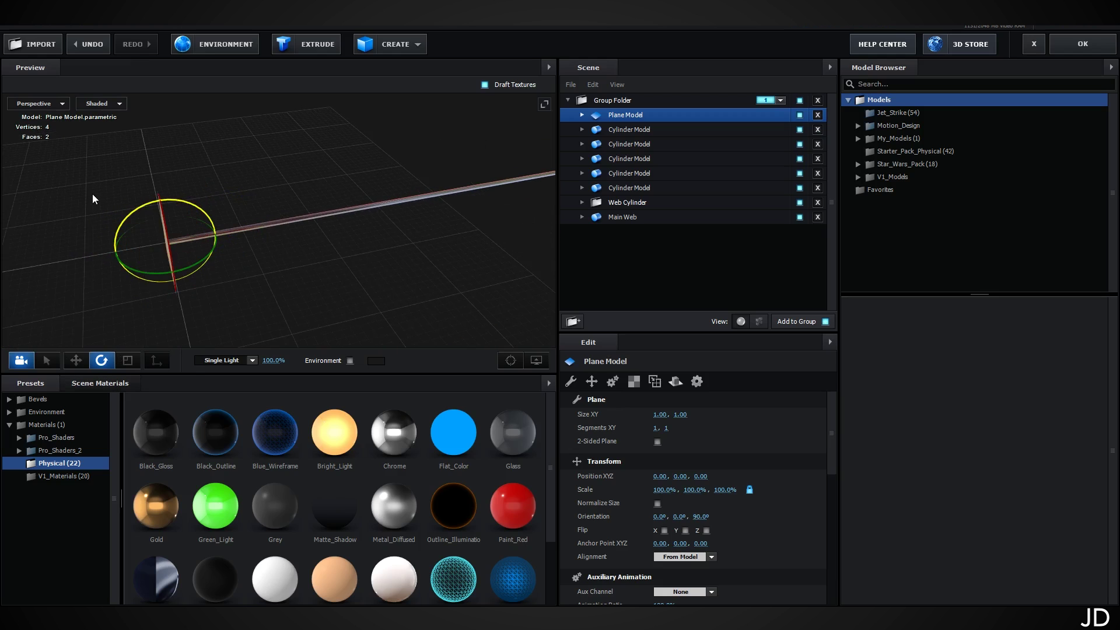
pyautogui.moveTo(322, 275); pyautogui.dragTo(548, 128)
pyautogui.press('w')
pyautogui.moveTo(373, 216); pyautogui.dragTo(425, 224)
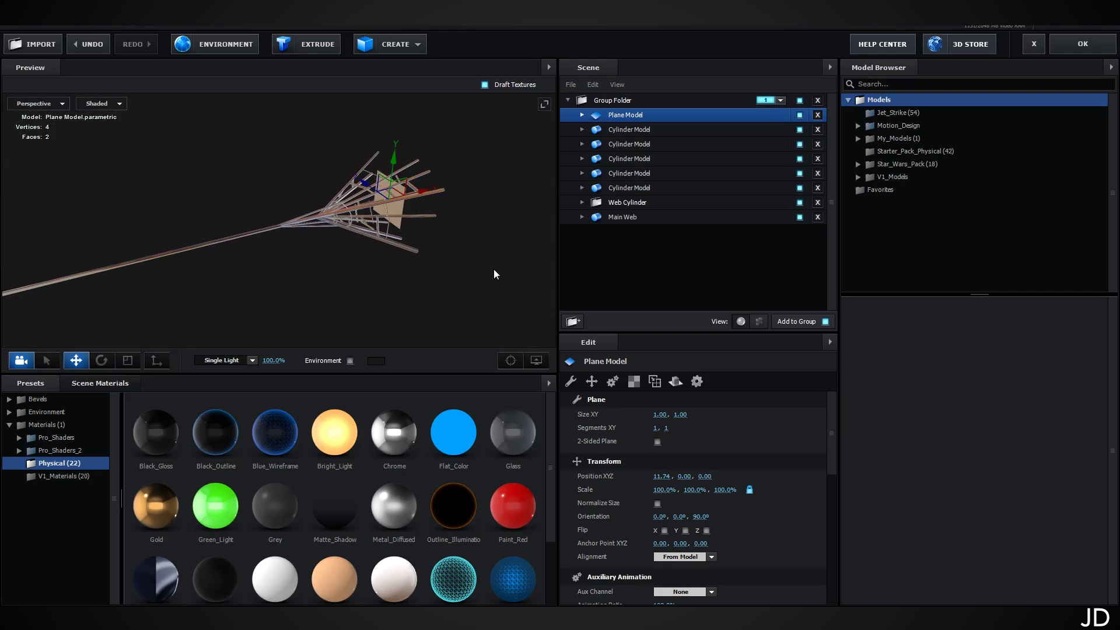
# - Enlarge the plane to 15 by 15 and shift it along X to about 12.26, near the fanned strands' tips
pyautogui.click(661, 414)
pyautogui.write('15')
pyautogui.press('Return')
pyautogui.scroll(4, 457, 187)
pyautogui.moveTo(457, 187); pyautogui.dragTo(384, 208)
pyautogui.scroll(2, 338, 204)
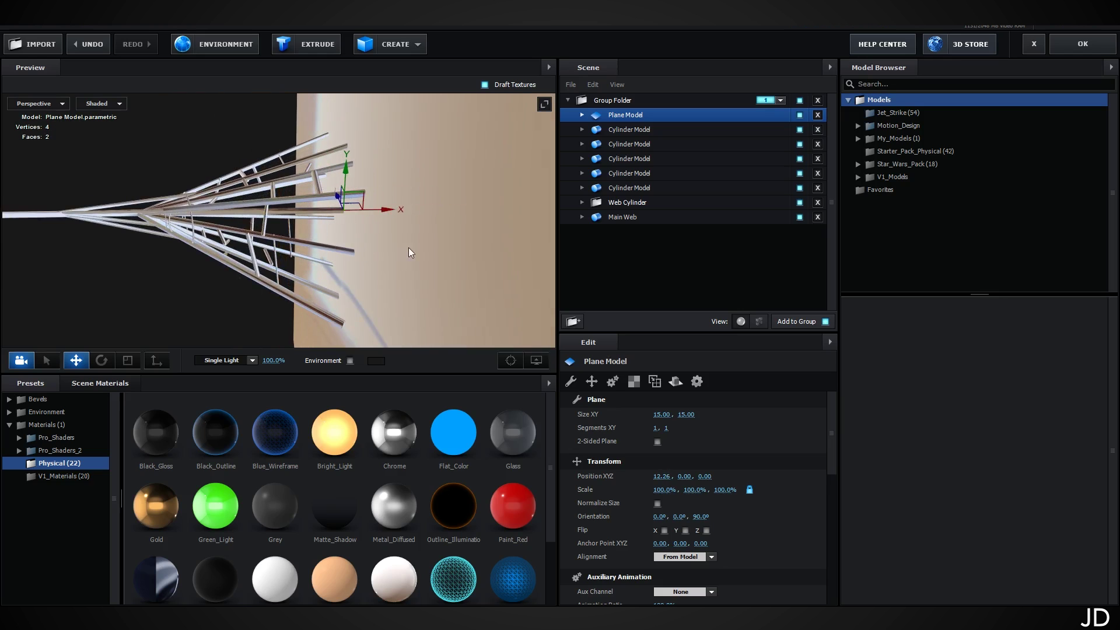
pyautogui.moveTo(408, 247); pyautogui.dragTo(439, 246)
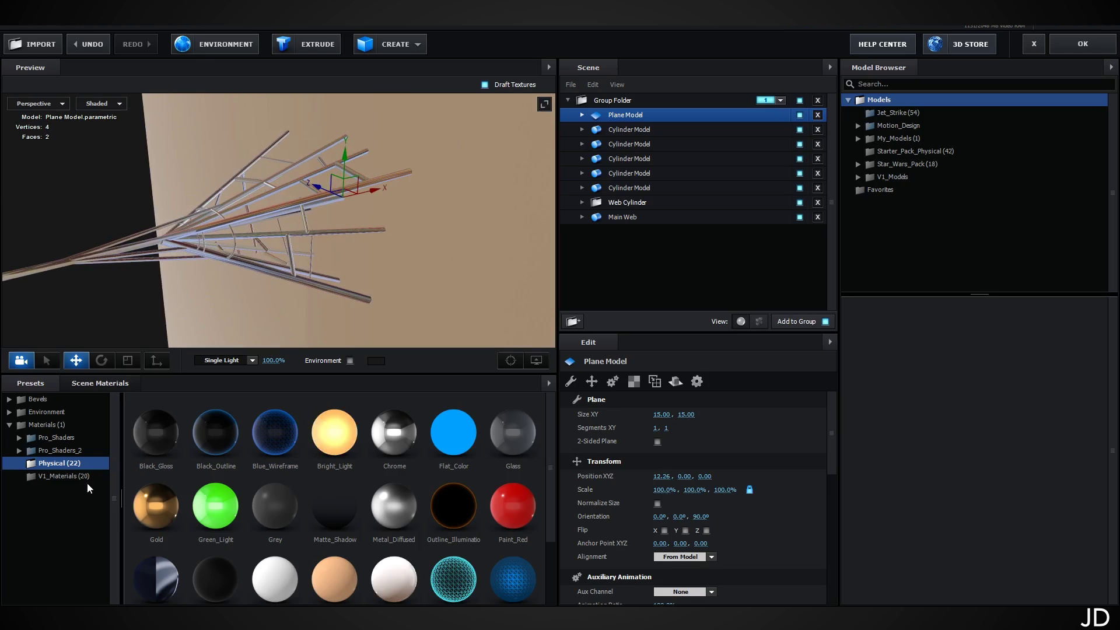
# - Apply the Matte_Shadow material to the plane behind the web fan and accept the scene setup
pyautogui.scroll(-1, 429, 490)
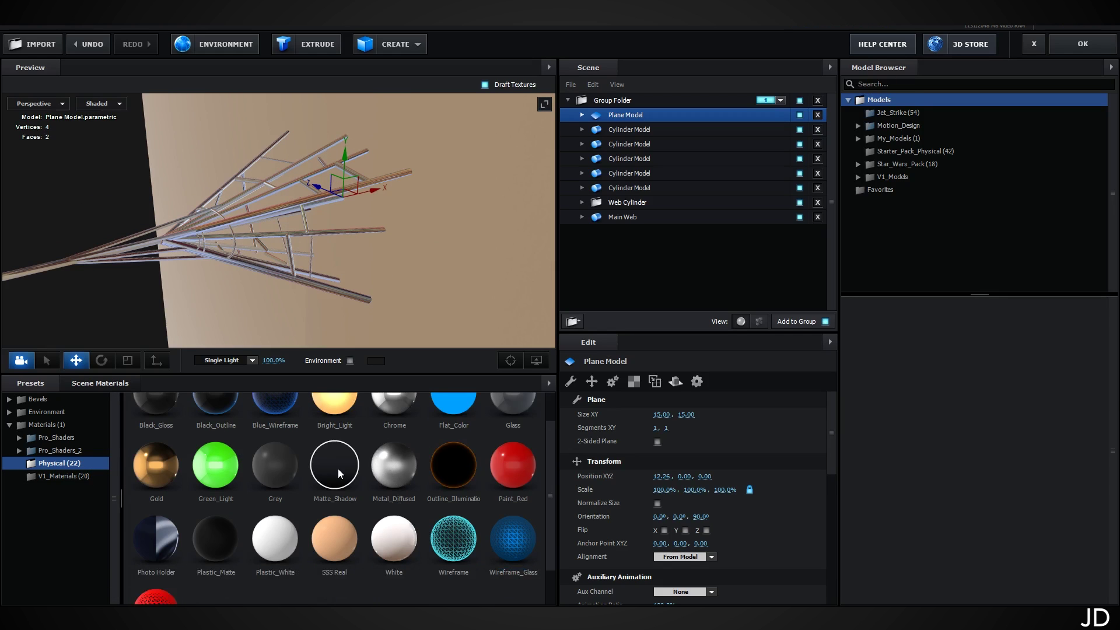
pyautogui.moveTo(338, 467); pyautogui.dragTo(467, 210)
pyautogui.click(1085, 43)
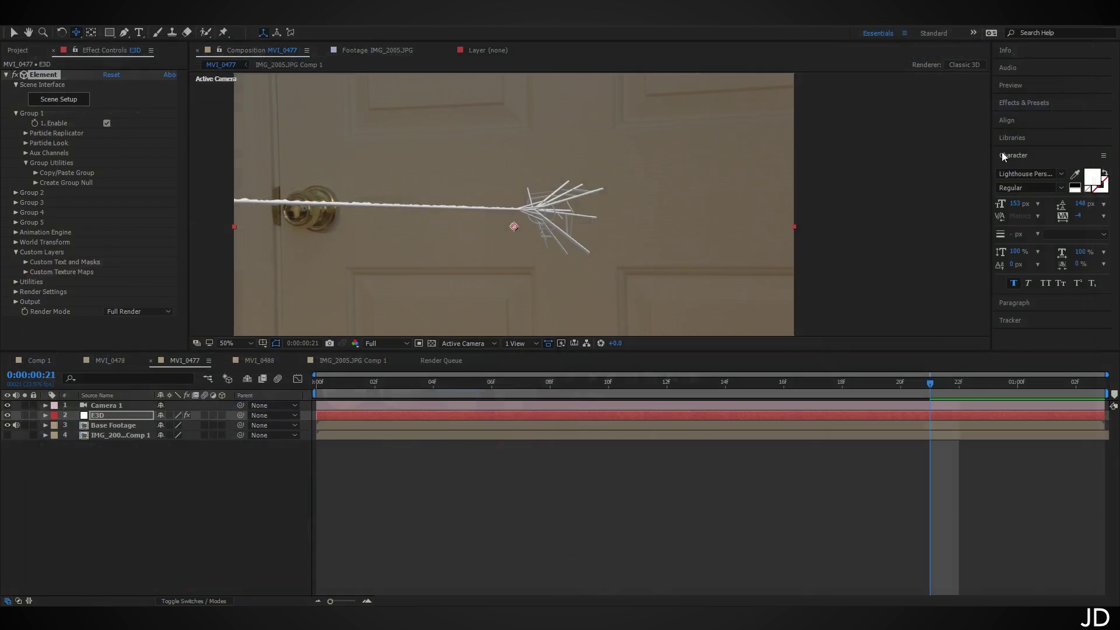
# - Enable ambient occlusion in Element's render settings and set the SSAO intensity to 1.5
pyautogui.click(16, 291)
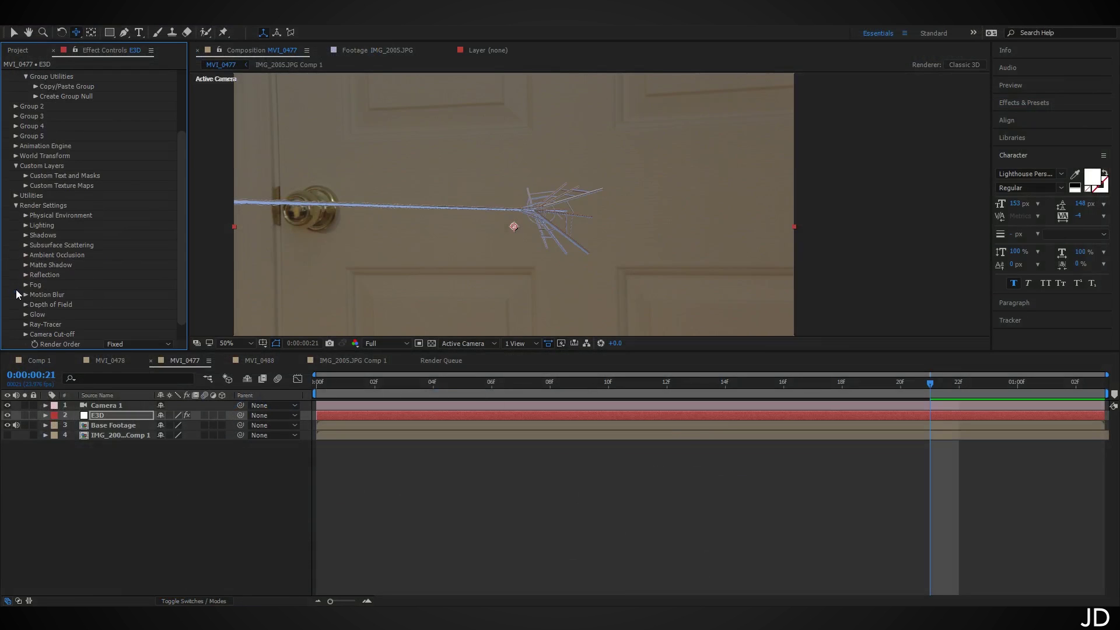
pyautogui.click(25, 254)
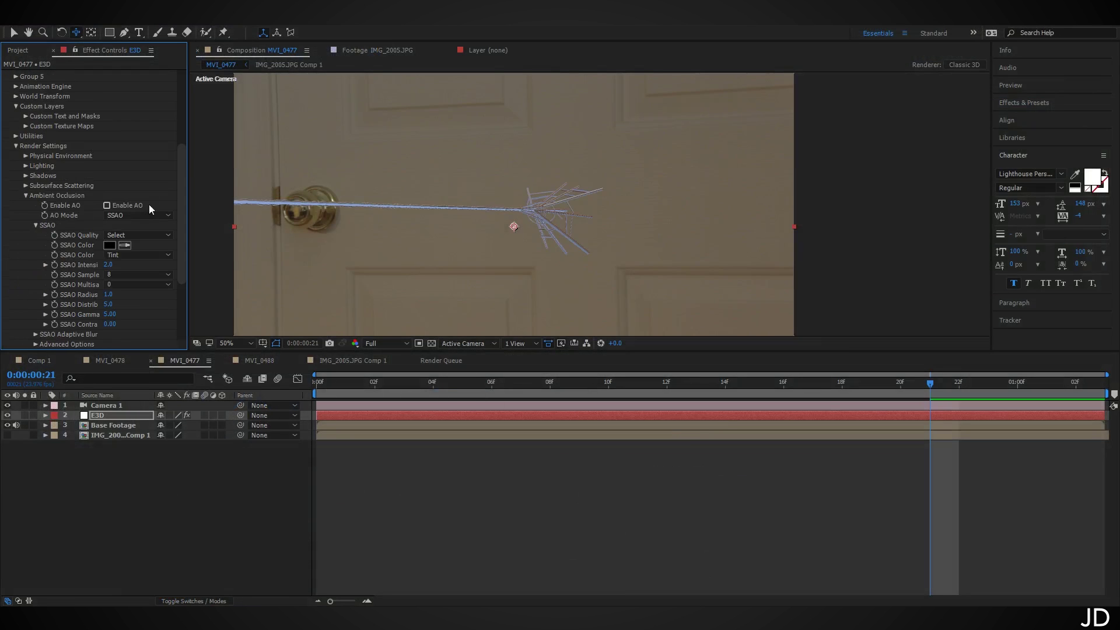
pyautogui.click(107, 206)
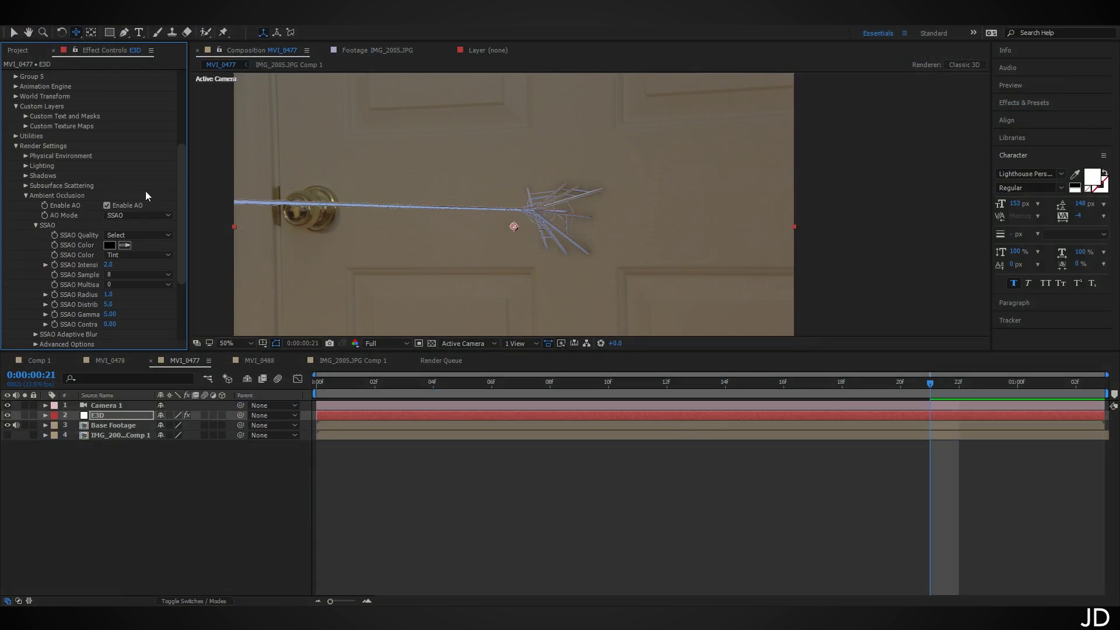
pyautogui.moveTo(110, 266); pyautogui.dragTo(102, 263)
pyautogui.click(107, 264)
pyautogui.write('1.5')
pyautogui.press('Return')
# - Rotate the physical environment to 195° on Y, showing it in the background only while aligning its door with the shot
pyautogui.click(26, 156)
pyautogui.click(107, 215)
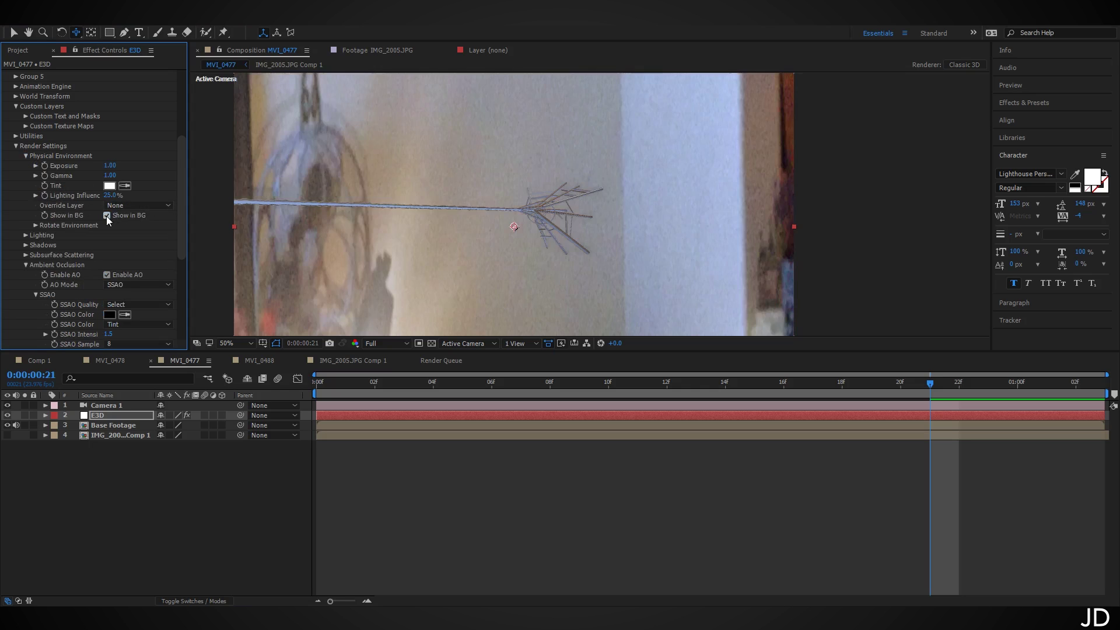
pyautogui.click(34, 226)
pyautogui.moveTo(119, 245); pyautogui.dragTo(242, 252)
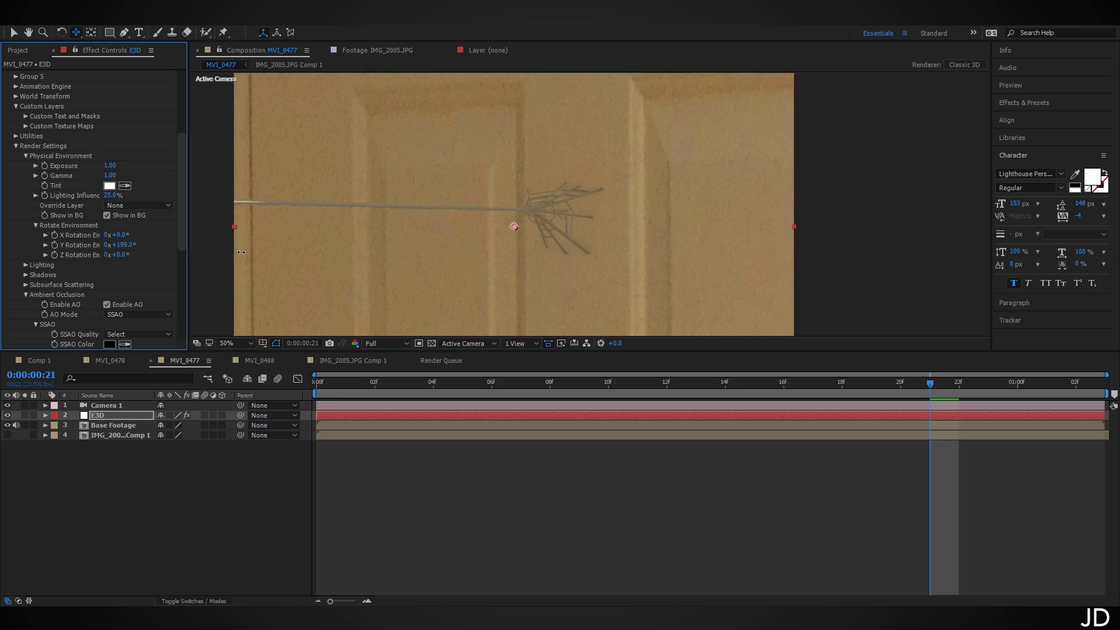
pyautogui.click(107, 215)
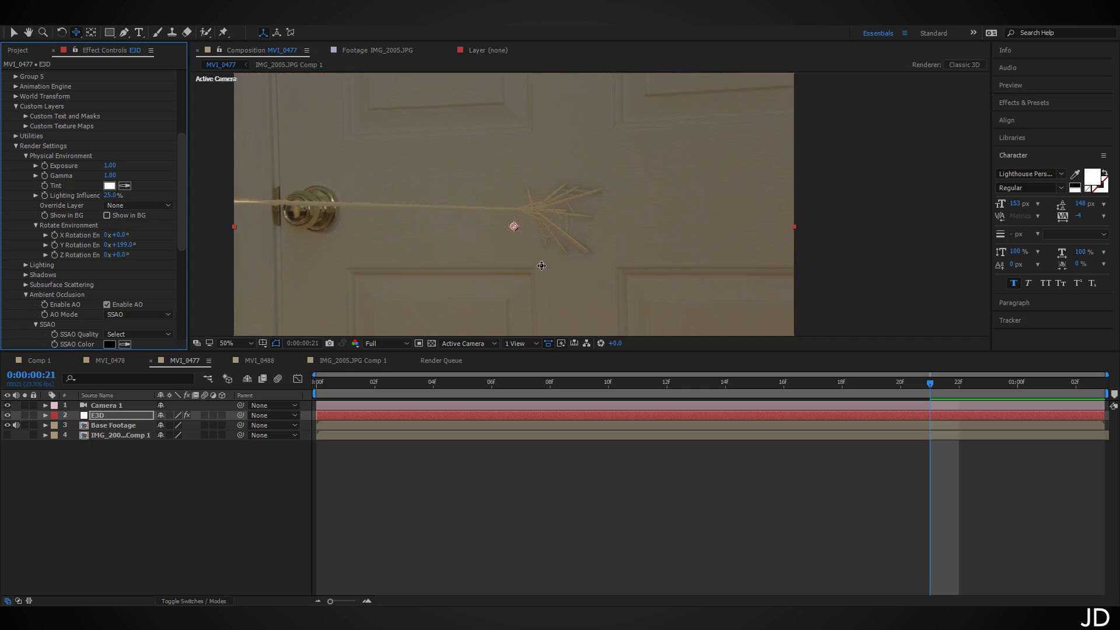
# - Adjust the Curves channels on the IMG_2005.JPG layer inside IMG_2005.JPG Comp 1 to reduce the yellow cast reflected on the web
pyautogui.doubleClick(133, 434)
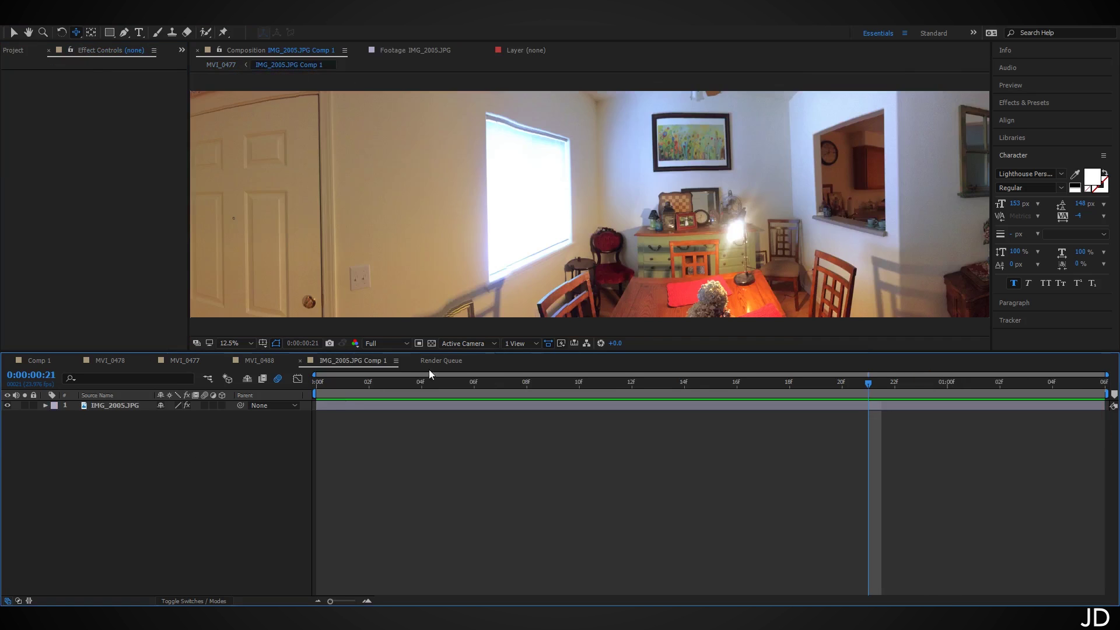
pyautogui.moveTo(359, 223); pyautogui.dragTo(475, 135)
pyautogui.moveTo(523, 200); pyautogui.dragTo(539, 161)
pyautogui.moveTo(91, 189); pyautogui.dragTo(103, 196)
pyautogui.click(129, 85)
pyautogui.click(131, 99)
pyautogui.click(100, 192)
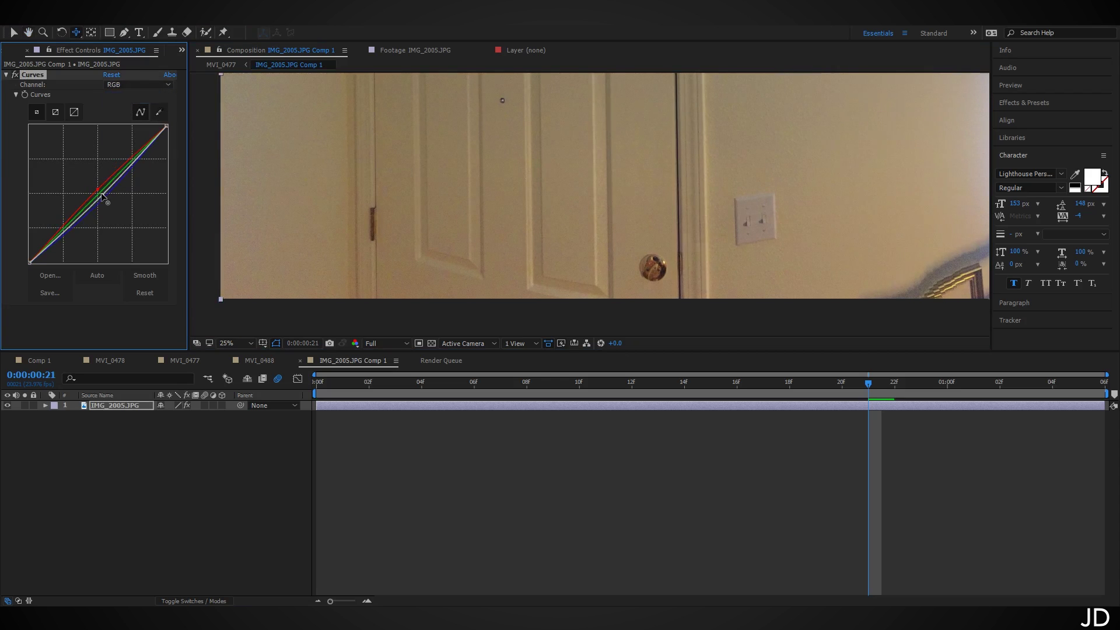
pyautogui.moveTo(101, 193); pyautogui.dragTo(100, 191)
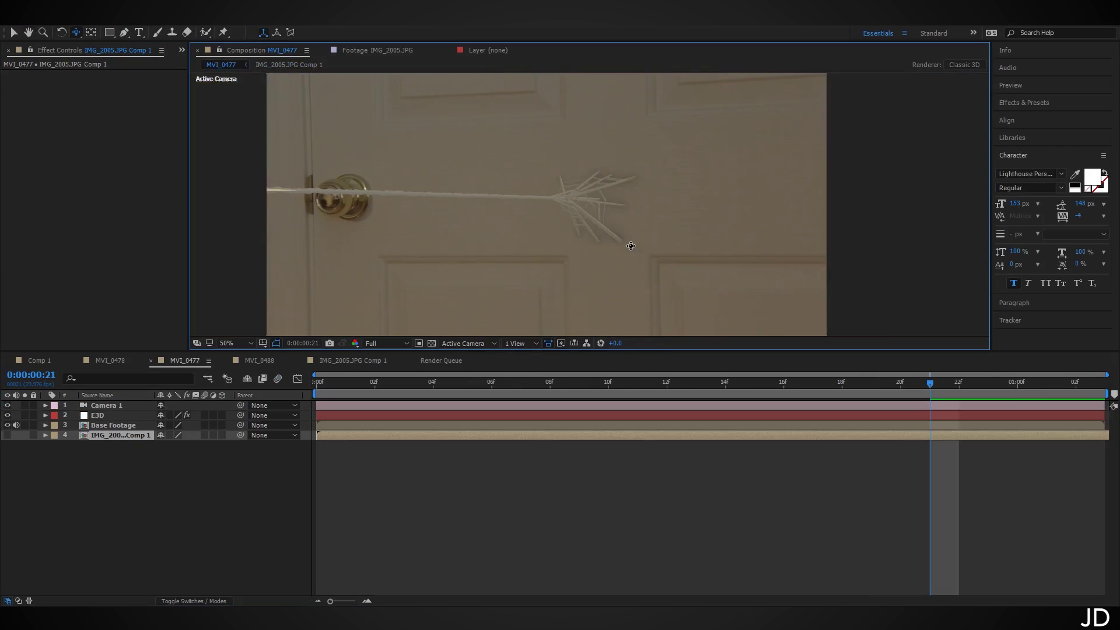
pyautogui.scroll(1, 630, 245)
pyautogui.moveTo(631, 249); pyautogui.dragTo(655, 250)
pyautogui.scroll(-1, 673, 255)
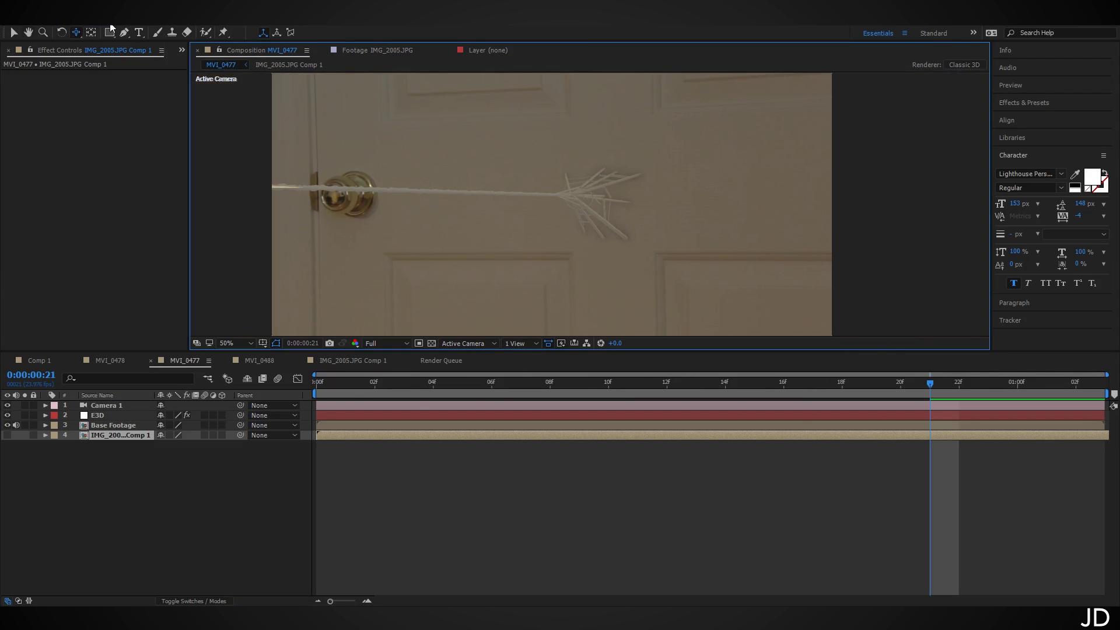
pyautogui.moveTo(453, 252); pyautogui.dragTo(610, 256)
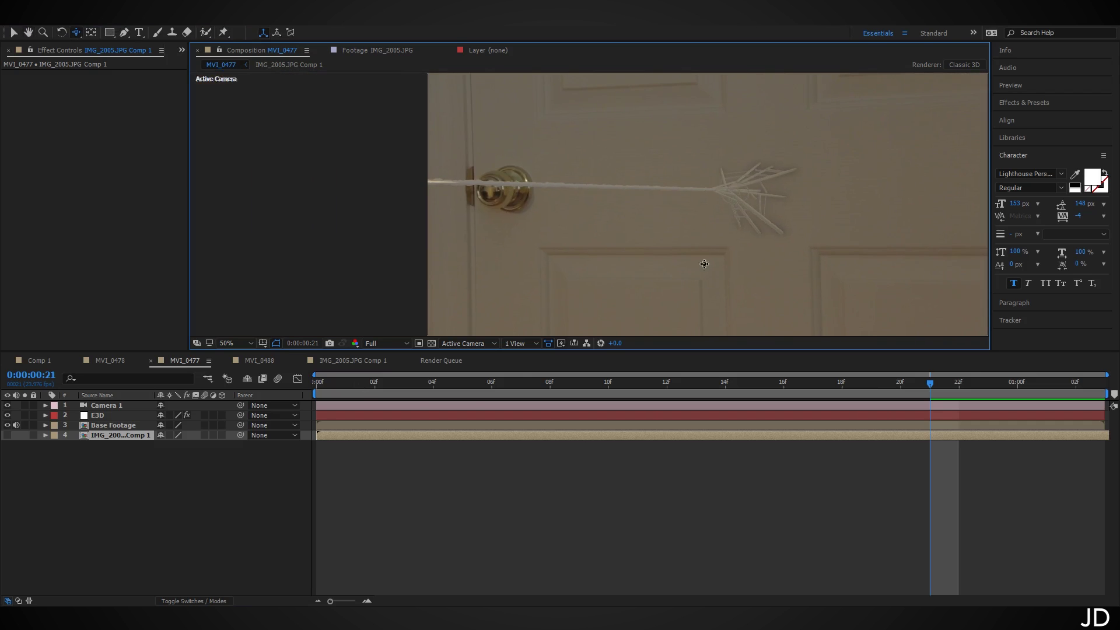
pyautogui.scroll(4, 560, 234)
pyautogui.scroll(-2, 525, 230)
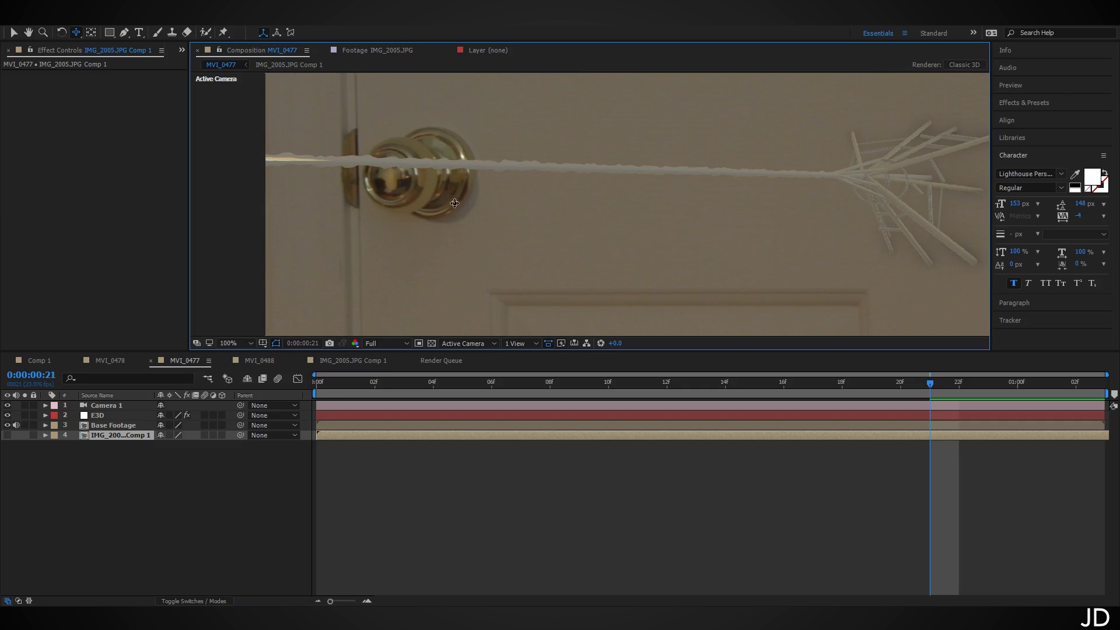
pyautogui.moveTo(664, 210); pyautogui.dragTo(340, 175)
pyautogui.scroll(-1, 622, 212)
pyautogui.moveTo(623, 211); pyautogui.dragTo(598, 214)
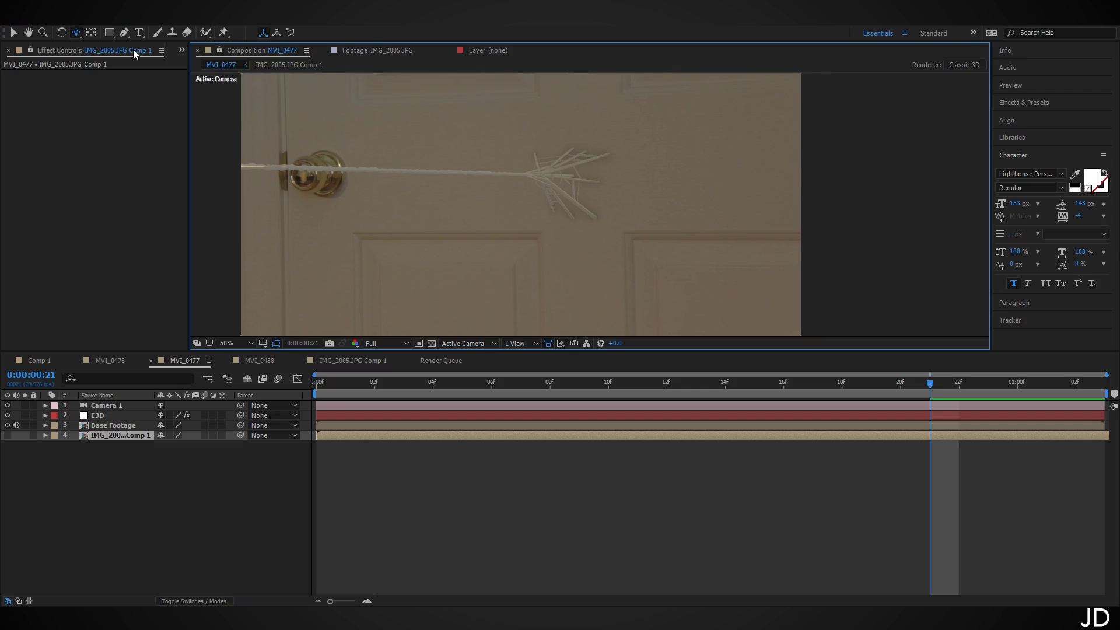
# - Create a shadow-casting spot light with 100% intensity, a 137° cone angle and 80% cone feather
pyautogui.click(104, 21)
pyautogui.moveTo(93, 36)
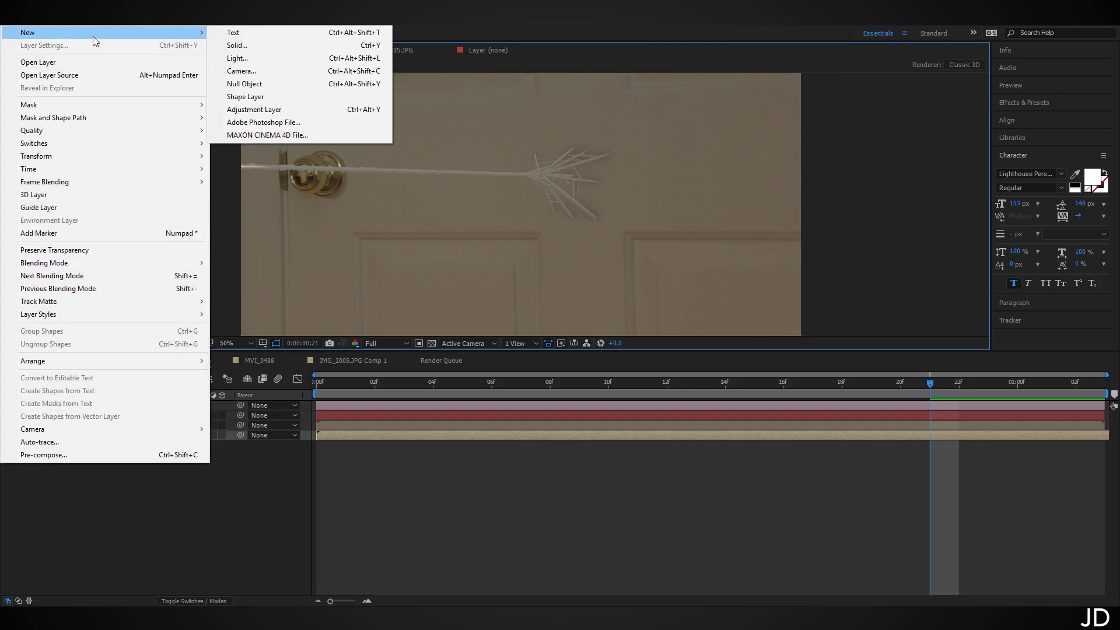
pyautogui.click(271, 61)
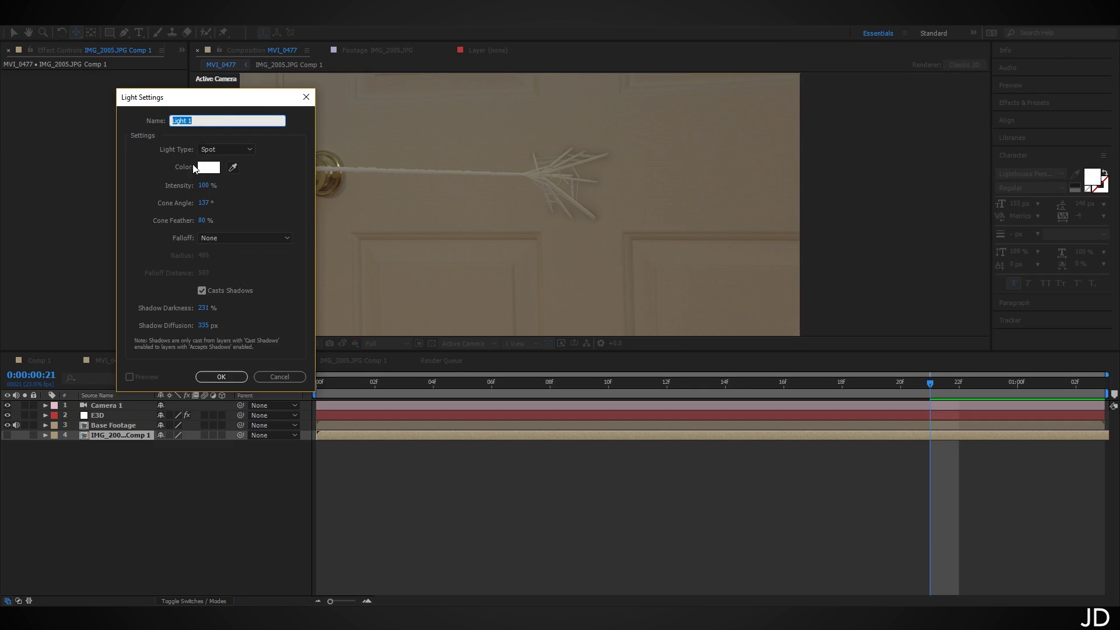
pyautogui.click(238, 378)
# - Move the spot light beyond the upper-left corner of the door footage and aim its point of interest down towards the web
pyautogui.scroll(-1, 465, 184)
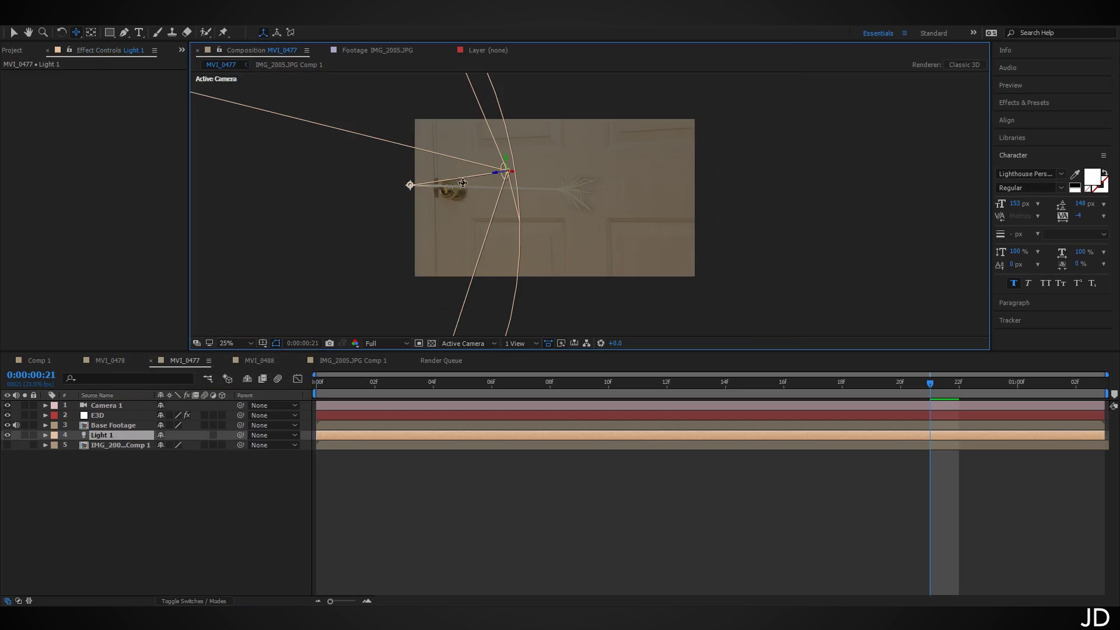
pyautogui.click(13, 33)
pyautogui.scroll(1, 416, 193)
pyautogui.moveTo(234, 167); pyautogui.dragTo(501, 191)
pyautogui.moveTo(444, 153); pyautogui.dragTo(257, 35)
pyautogui.scroll(-1, 311, 91)
pyautogui.moveTo(424, 150); pyautogui.dragTo(428, 212)
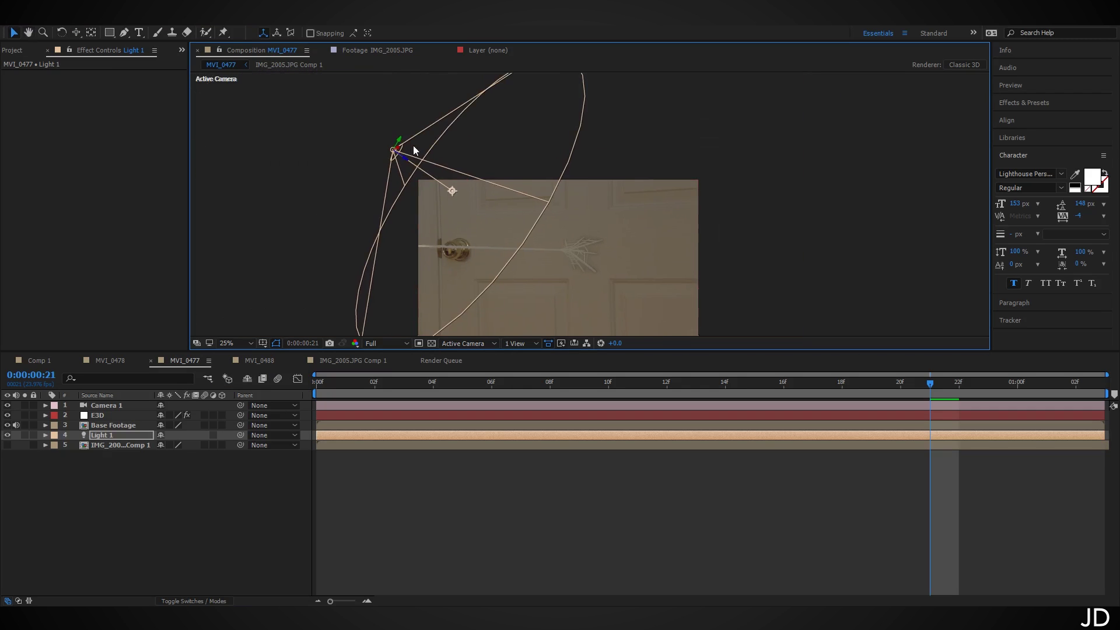
pyautogui.moveTo(396, 142); pyautogui.dragTo(417, 112)
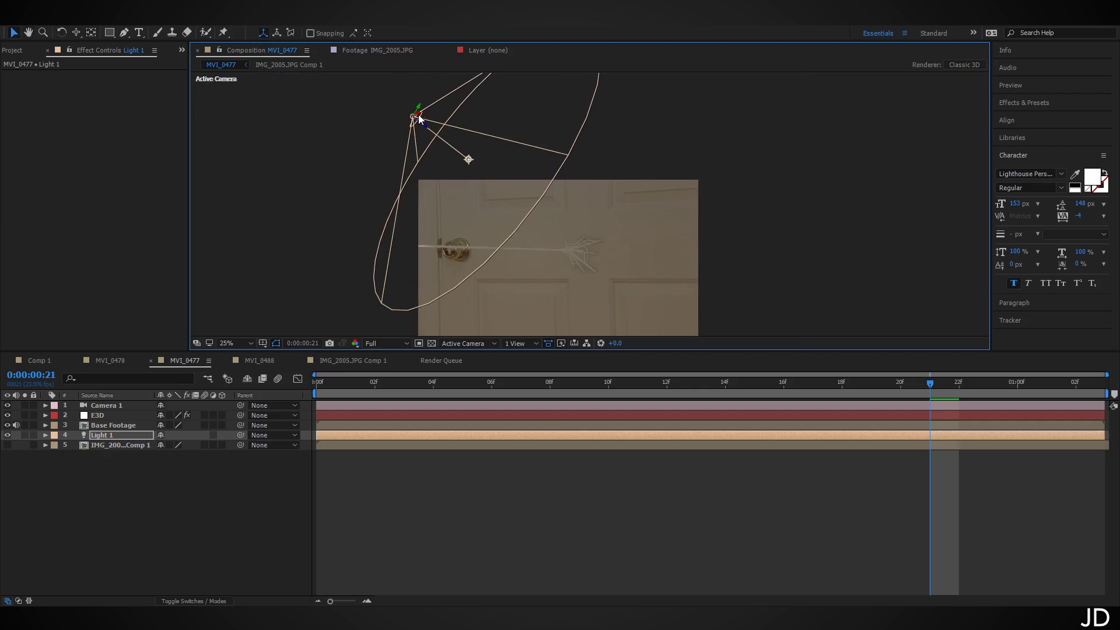
pyautogui.moveTo(417, 118); pyautogui.dragTo(402, 127)
pyautogui.moveTo(453, 165); pyautogui.dragTo(503, 224)
pyautogui.scroll(1, 530, 325)
pyautogui.moveTo(521, 310); pyautogui.dragTo(524, 244)
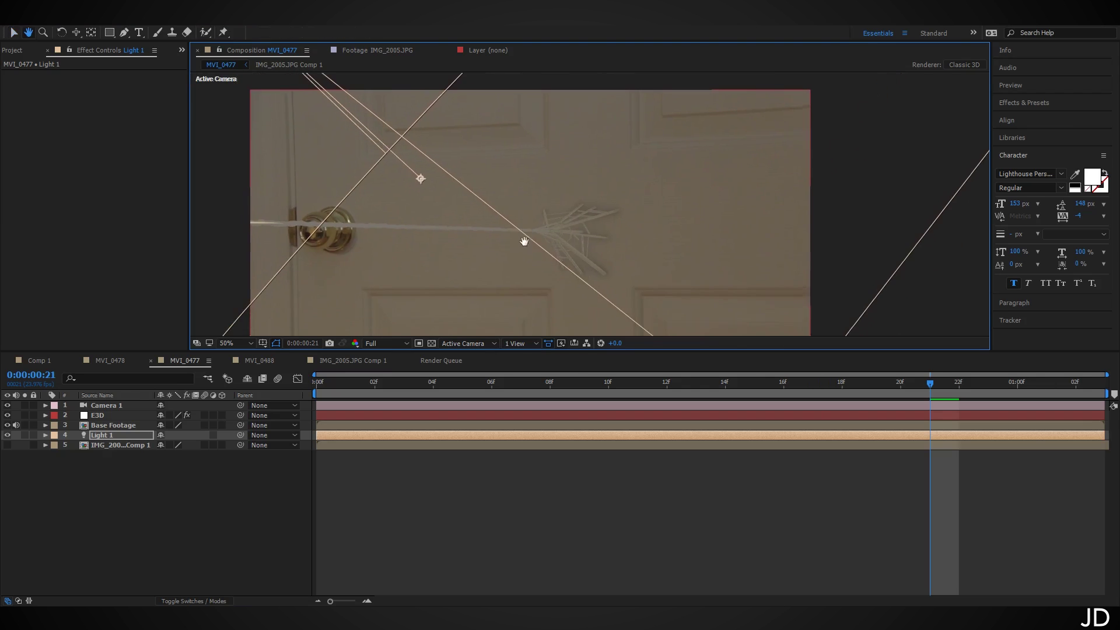
# - Enable shadows in the Element render settings of the E3D layer
pyautogui.click(107, 423)
pyautogui.click(109, 416)
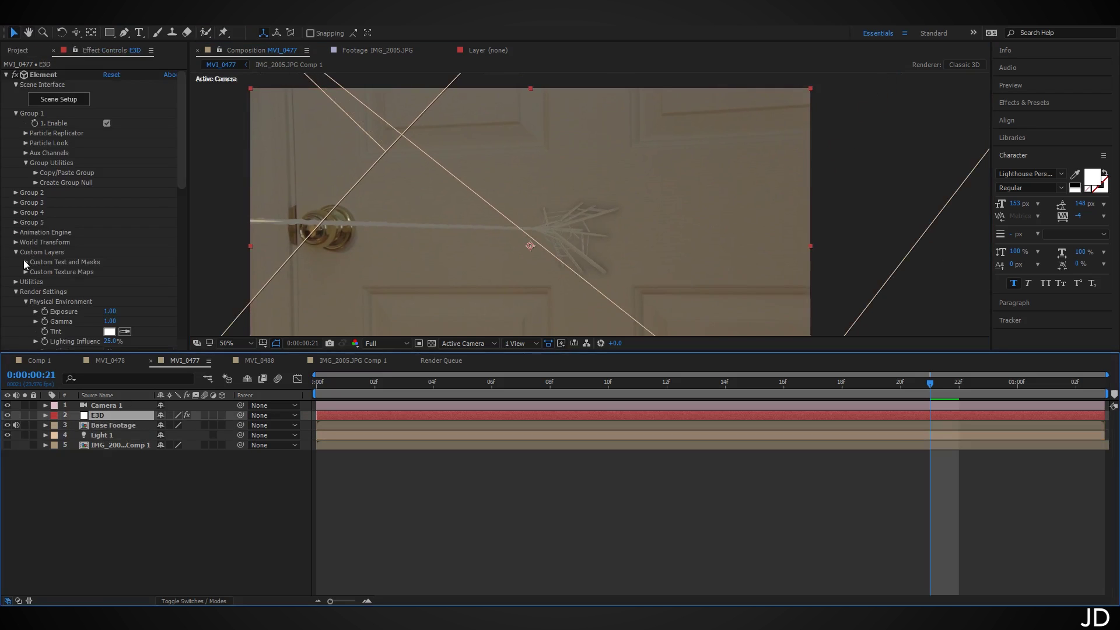
pyautogui.scroll(-5, 22, 251)
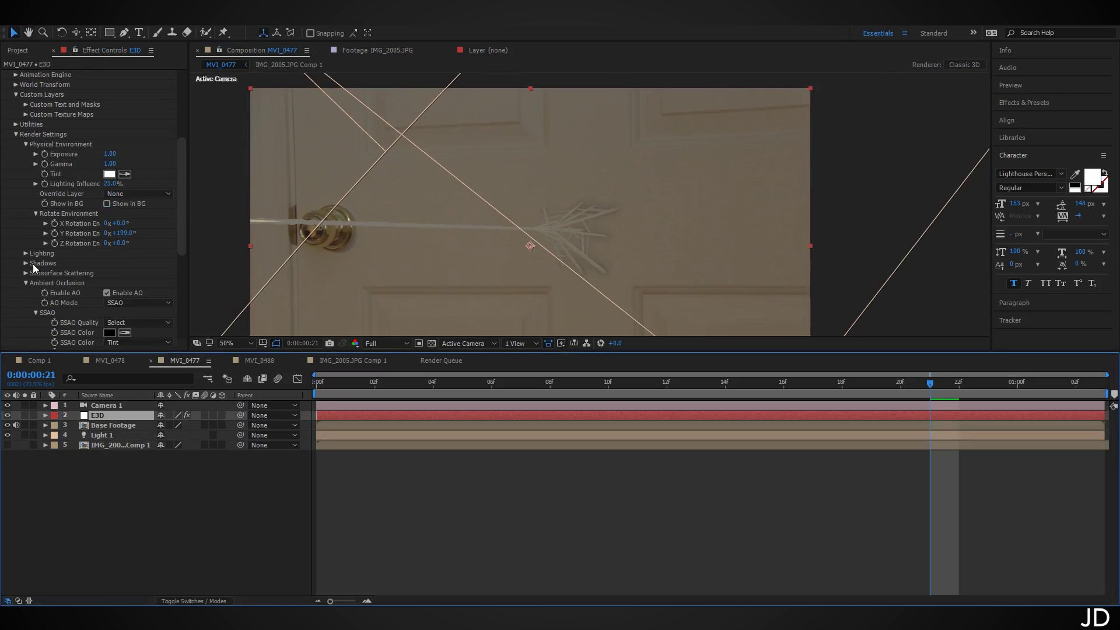
pyautogui.click(25, 263)
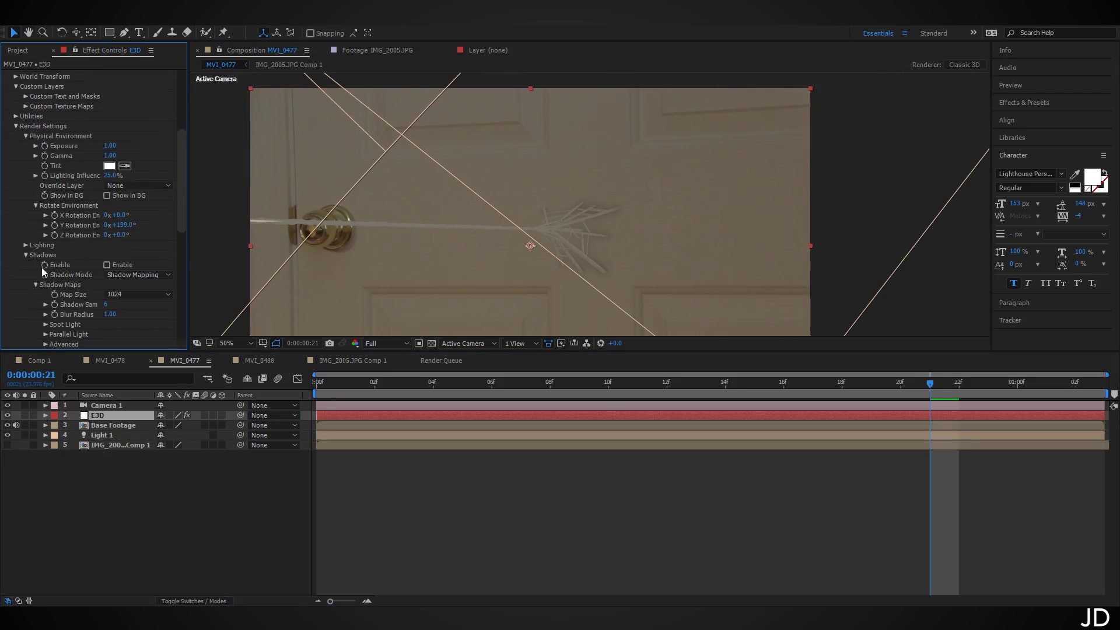
pyautogui.click(106, 265)
# - Examine the shadow the web casts on the door around the fan and below it
pyautogui.moveTo(544, 253); pyautogui.dragTo(485, 185)
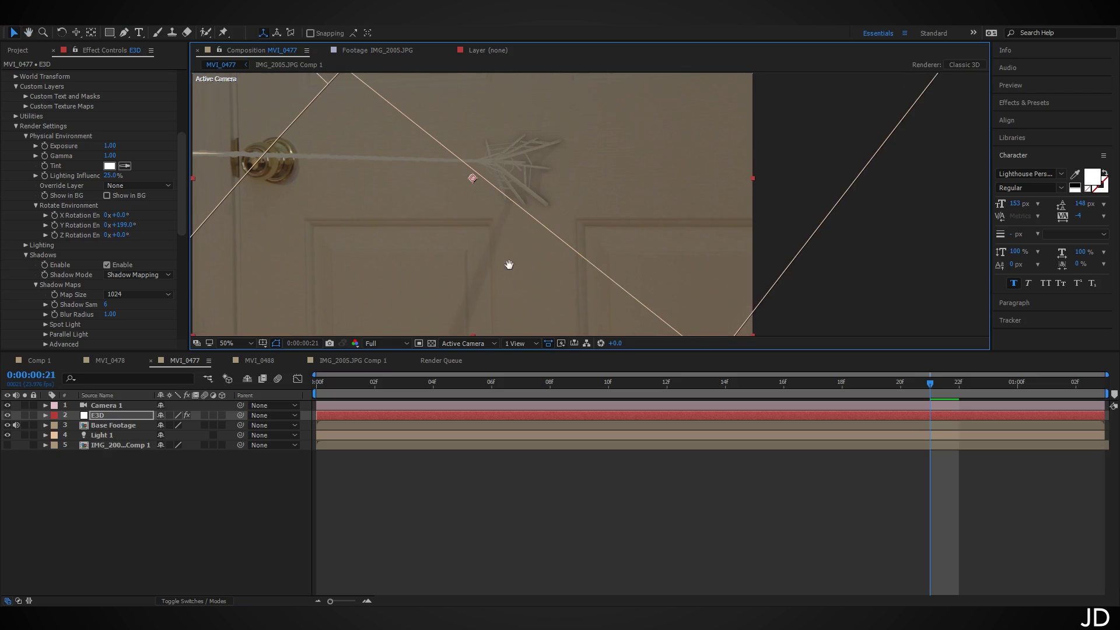
pyautogui.moveTo(495, 254); pyautogui.dragTo(556, 335)
pyautogui.scroll(-4, 524, 216)
pyautogui.scroll(2, 499, 212)
pyautogui.scroll(2, 536, 226)
pyautogui.moveTo(464, 188); pyautogui.dragTo(532, 317)
pyautogui.moveTo(704, 241); pyautogui.dragTo(658, 208)
pyautogui.moveTo(631, 275); pyautogui.dragTo(618, 186)
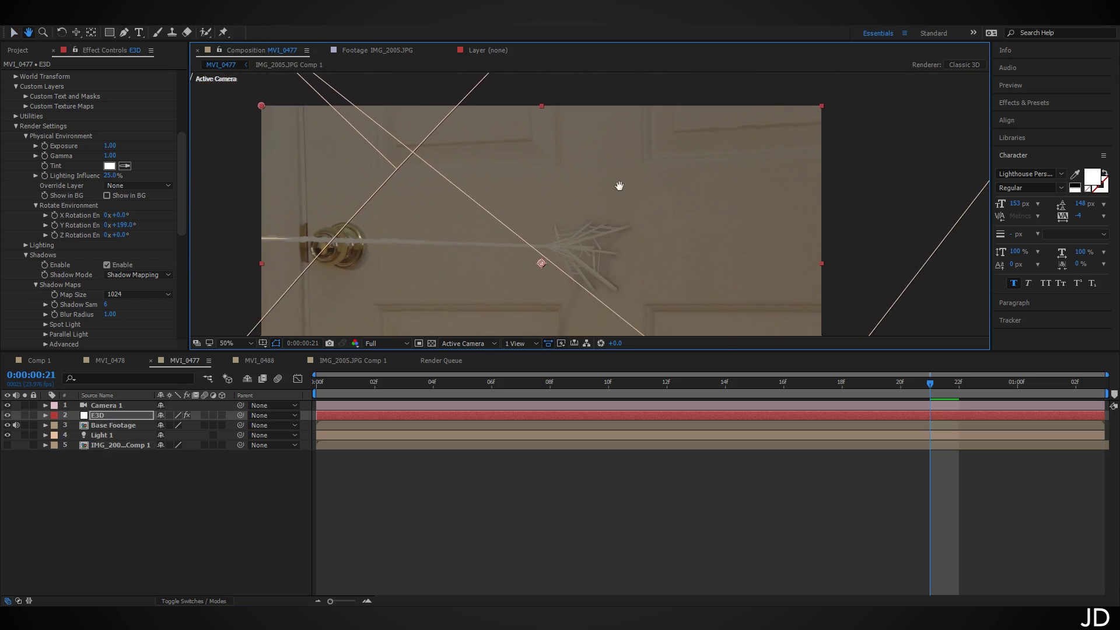
# - Show the composition in four views and reposition the spot light and its point of interest nearer the web fan
pyautogui.click(526, 344)
pyautogui.click(537, 395)
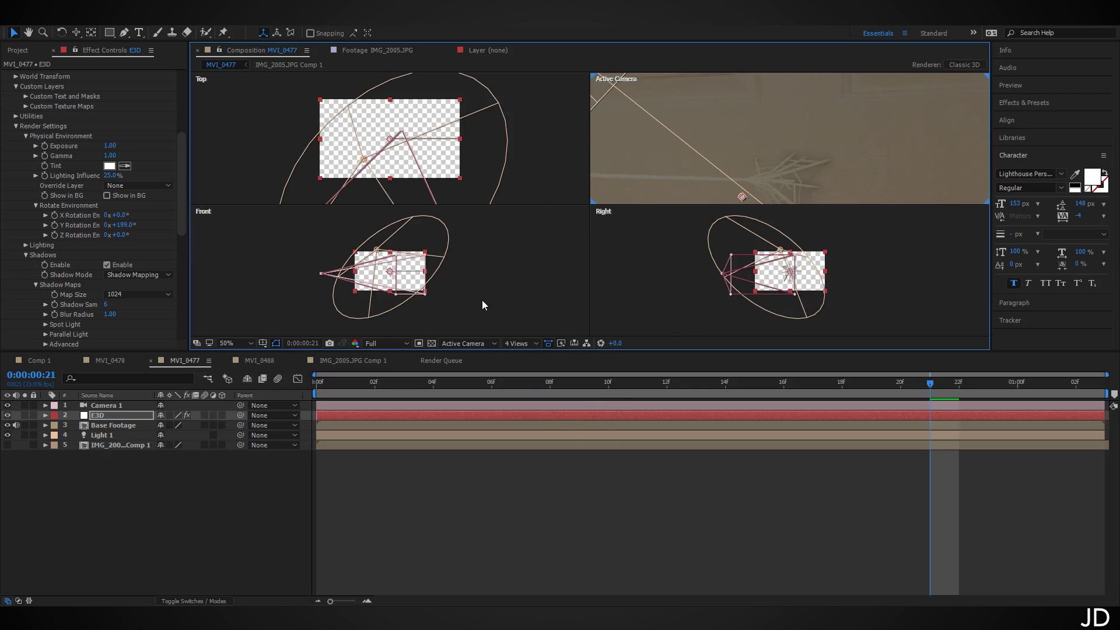
pyautogui.scroll(5, 449, 286)
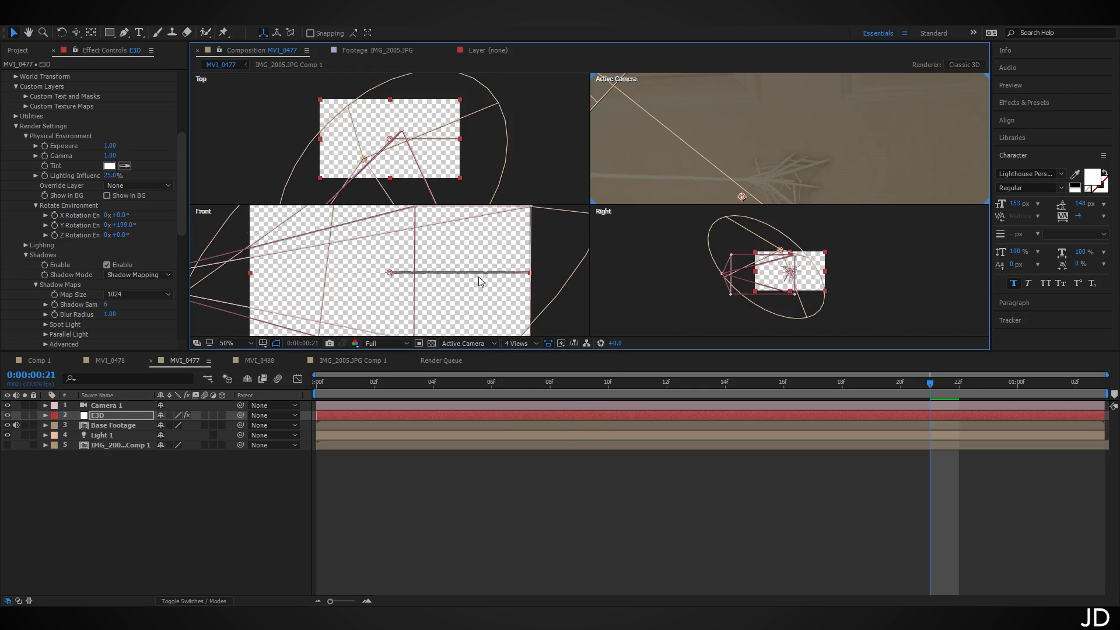
pyautogui.moveTo(478, 277)
pyautogui.mouseDown()
pyautogui.moveTo(407, 247)
pyautogui.moveTo(295, 281)
pyautogui.moveTo(351, 273)
pyautogui.moveTo(58, 274)
pyautogui.mouseUp()
pyautogui.click(76, 33)
pyautogui.moveTo(432, 271)
pyautogui.mouseDown()
pyautogui.moveTo(330, 271)
pyautogui.moveTo(480, 264)
pyautogui.moveTo(526, 276)
pyautogui.mouseUp()
pyautogui.click(14, 34)
pyautogui.scroll(-2, 460, 269)
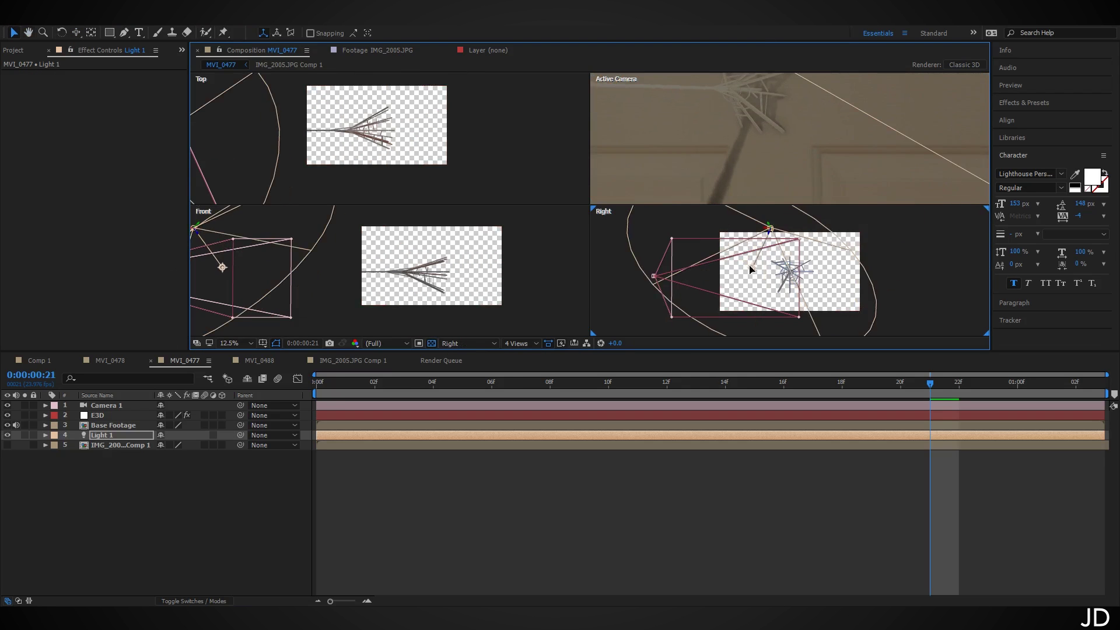
pyautogui.moveTo(750, 269); pyautogui.dragTo(785, 271)
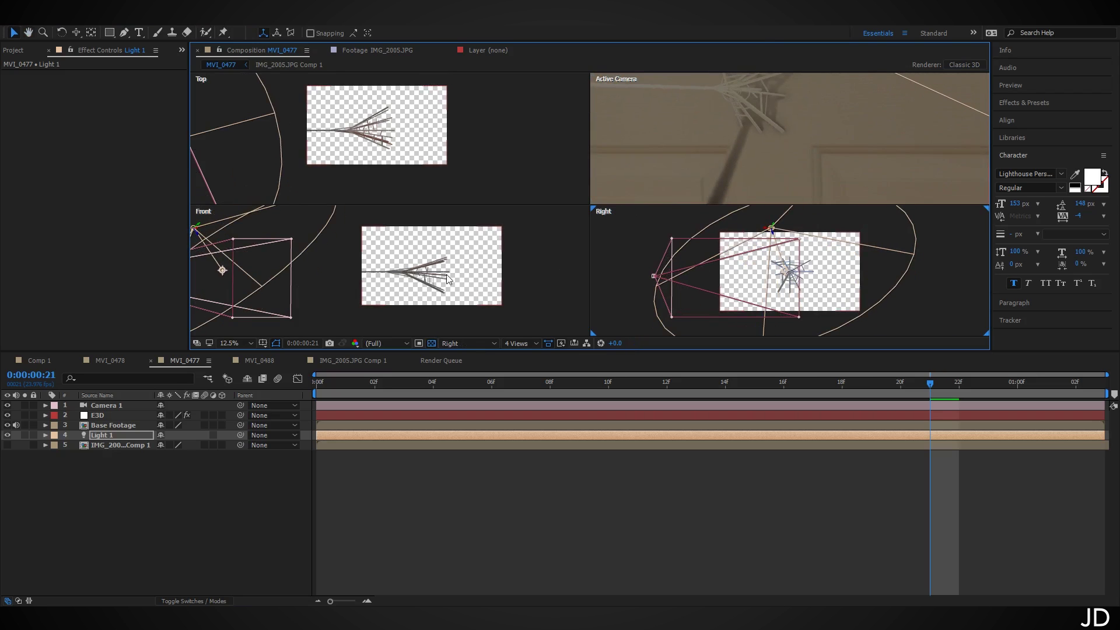
pyautogui.moveTo(345, 279); pyautogui.dragTo(417, 296)
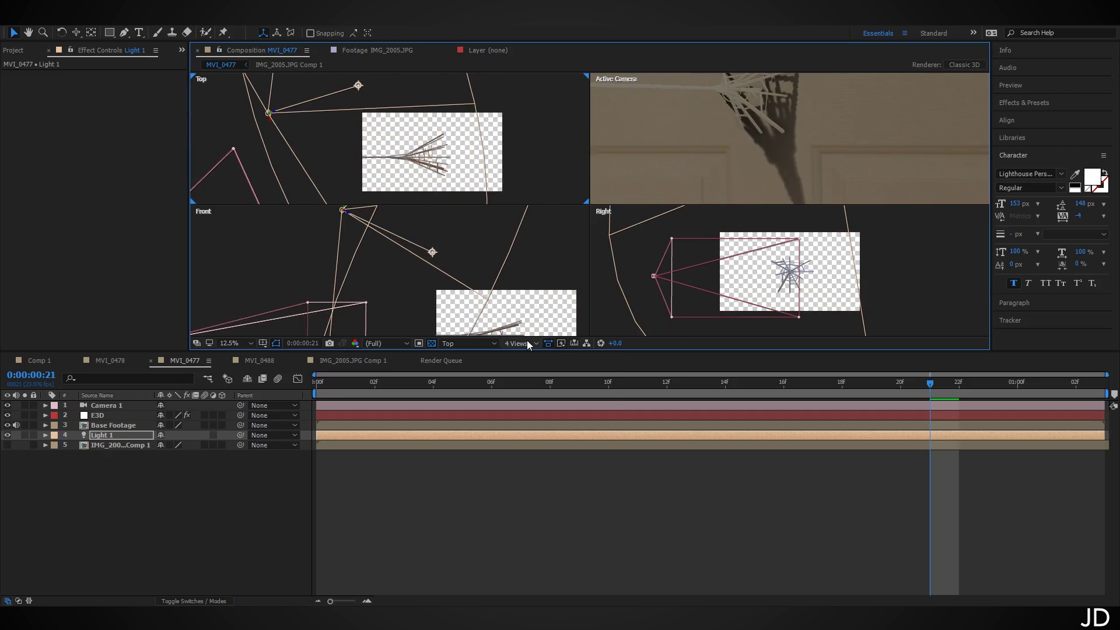
# - Return the composition to a single Active Camera view and check the web's shadow on the door
pyautogui.click(527, 343)
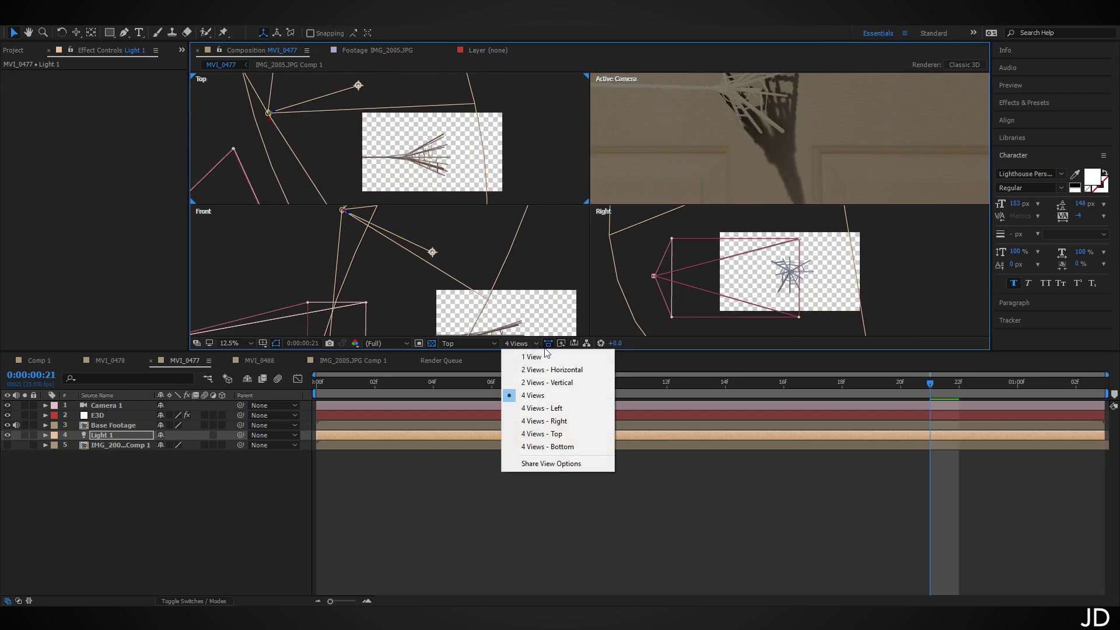
pyautogui.click(573, 359)
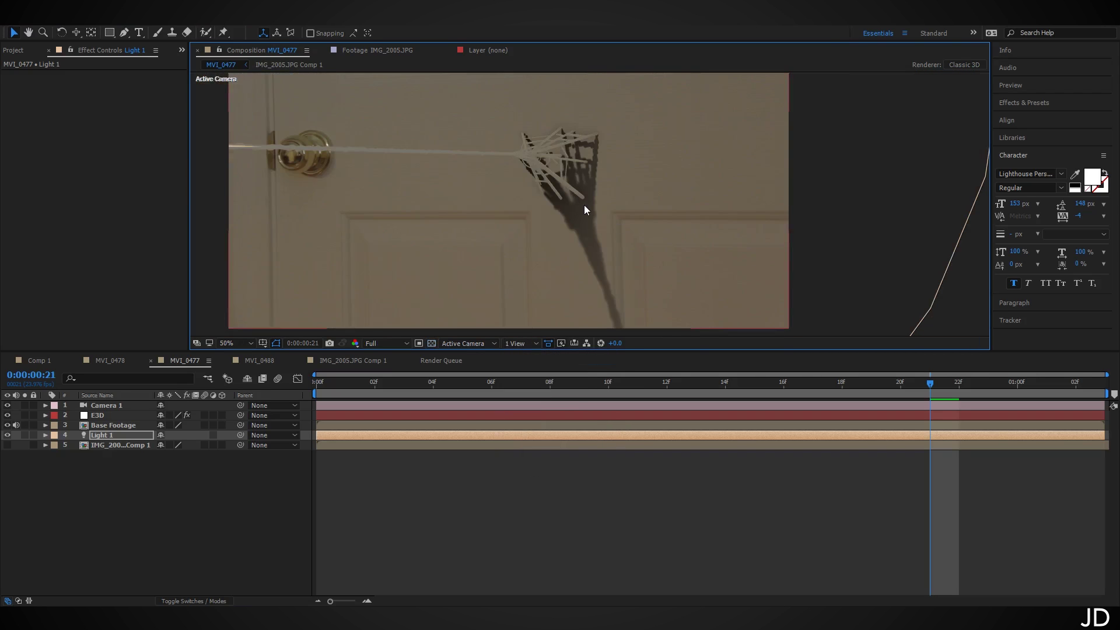
pyautogui.scroll(-2, 583, 205)
pyautogui.scroll(2, 628, 224)
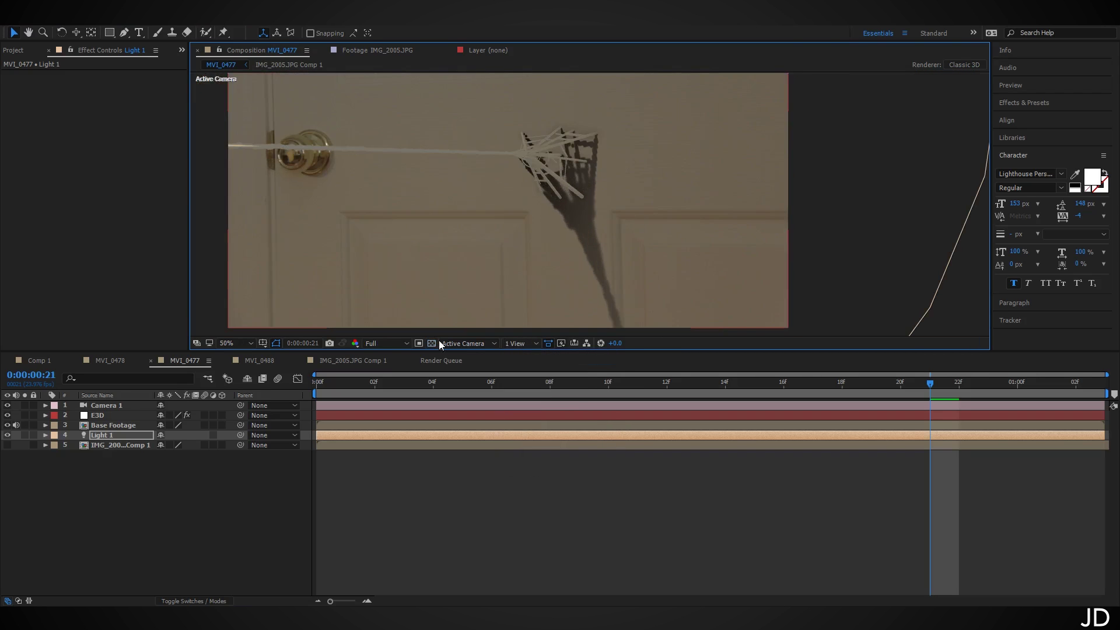
# - Open the settings of Light 1 and set its intensity to 70%
pyautogui.click(108, 415)
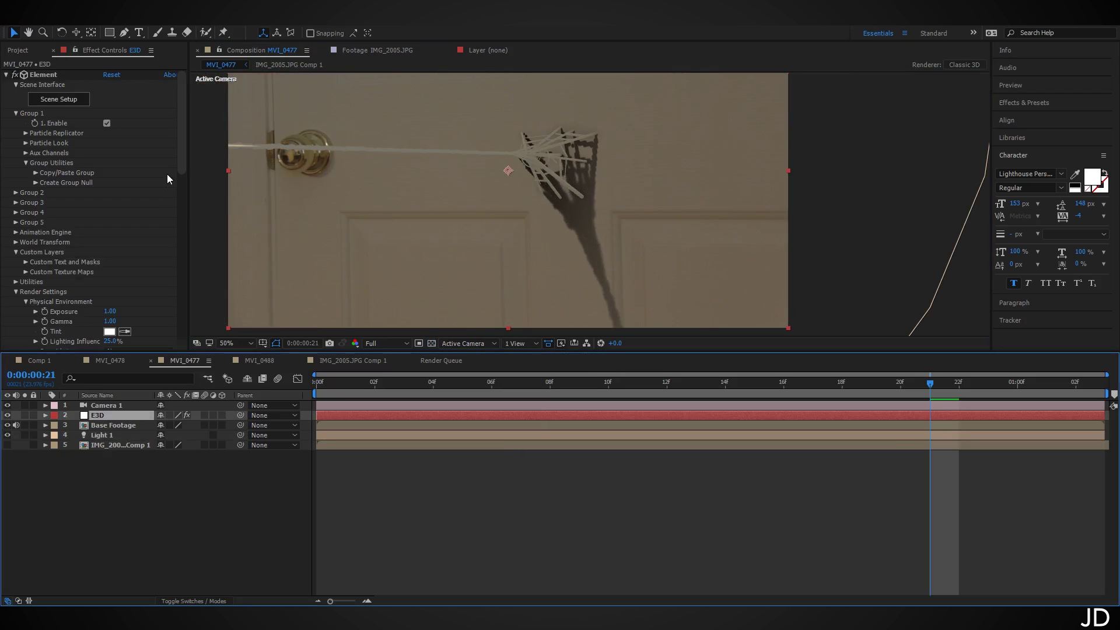
pyautogui.moveTo(181, 159); pyautogui.dragTo(181, 185)
pyautogui.click(125, 434)
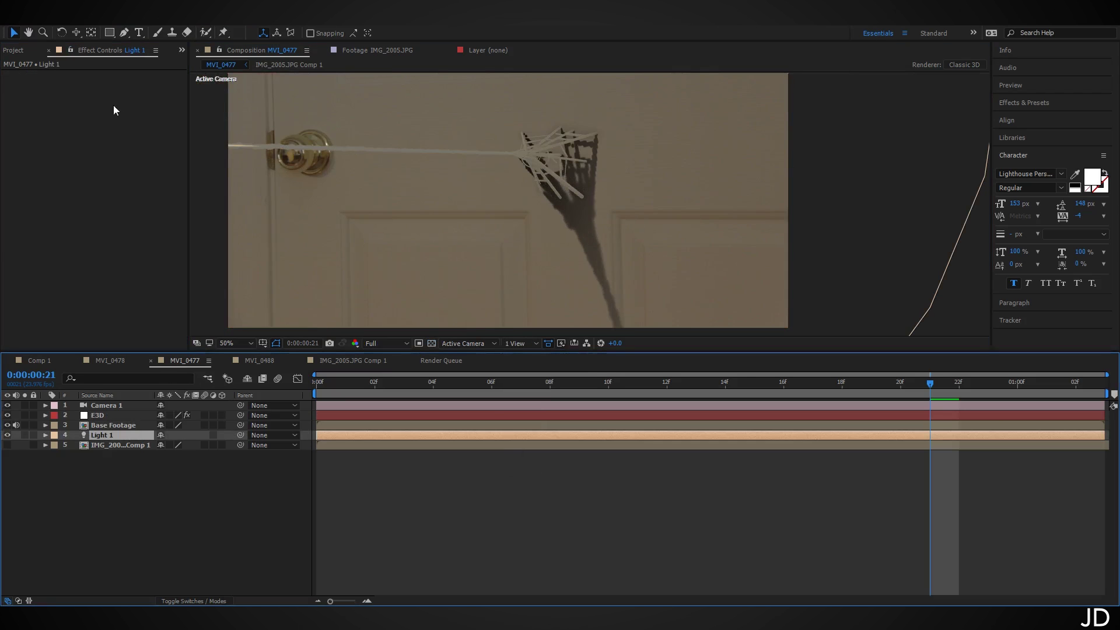
pyautogui.click(103, 24)
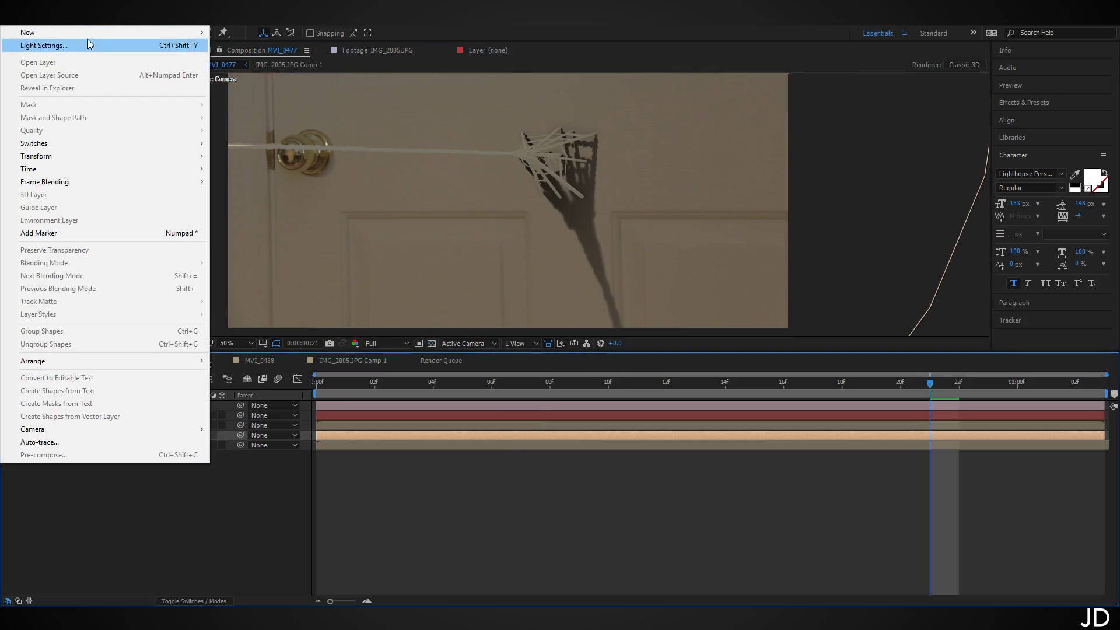
pyautogui.click(87, 41)
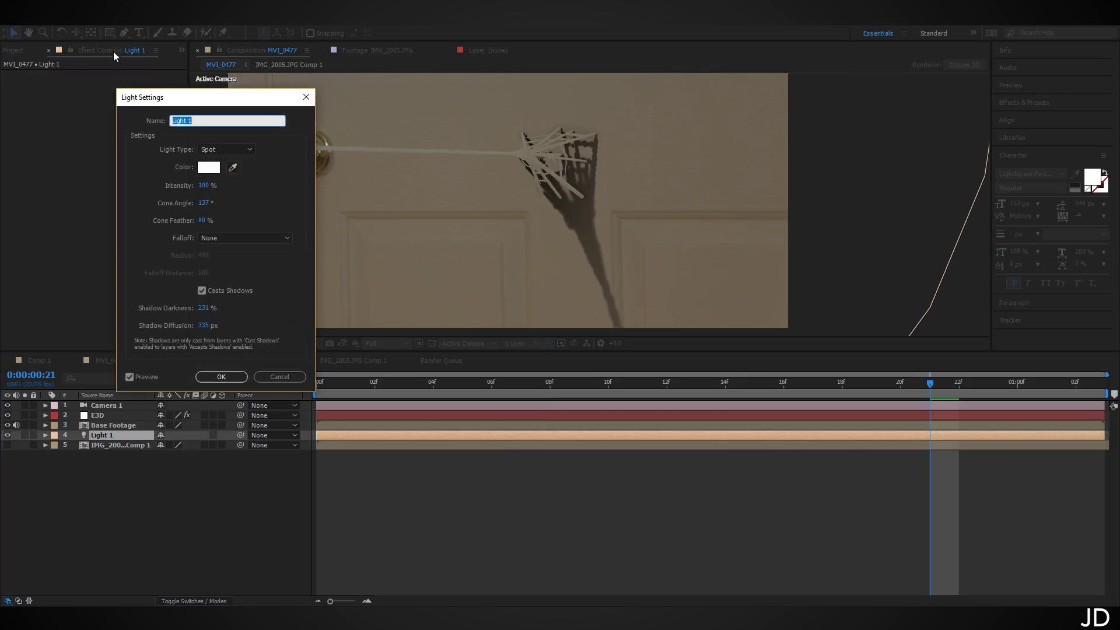
pyautogui.click(208, 187)
pyautogui.write('70')
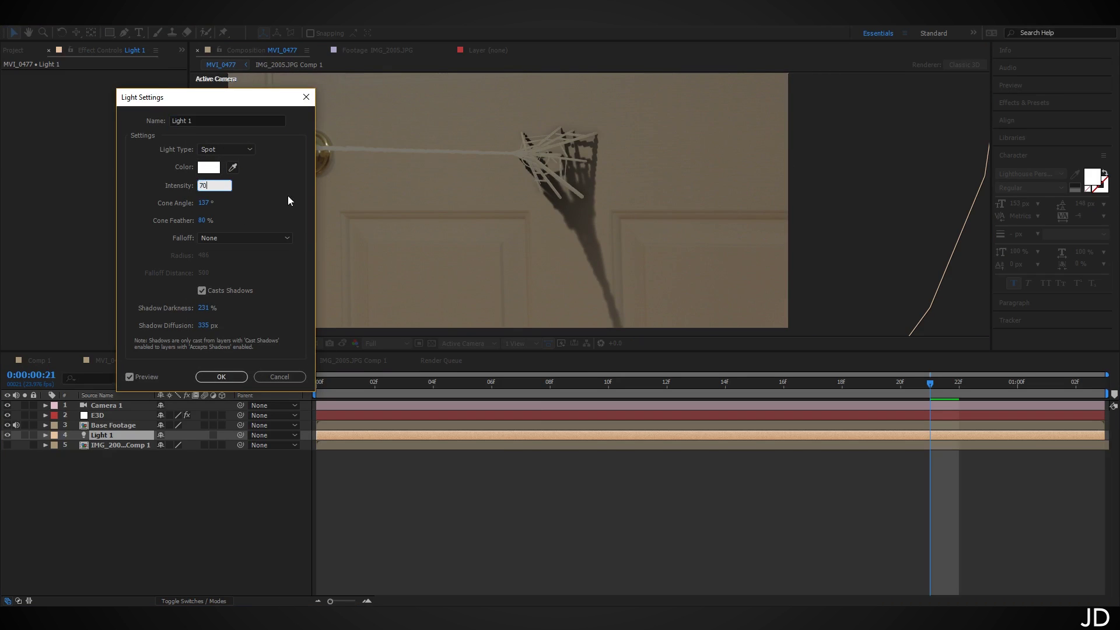
# - Set the light's cone angle to 93°, cone feather to 74% and shadow darkness to 29%, and accept the settings
pyautogui.moveTo(203, 203); pyautogui.dragTo(180, 204)
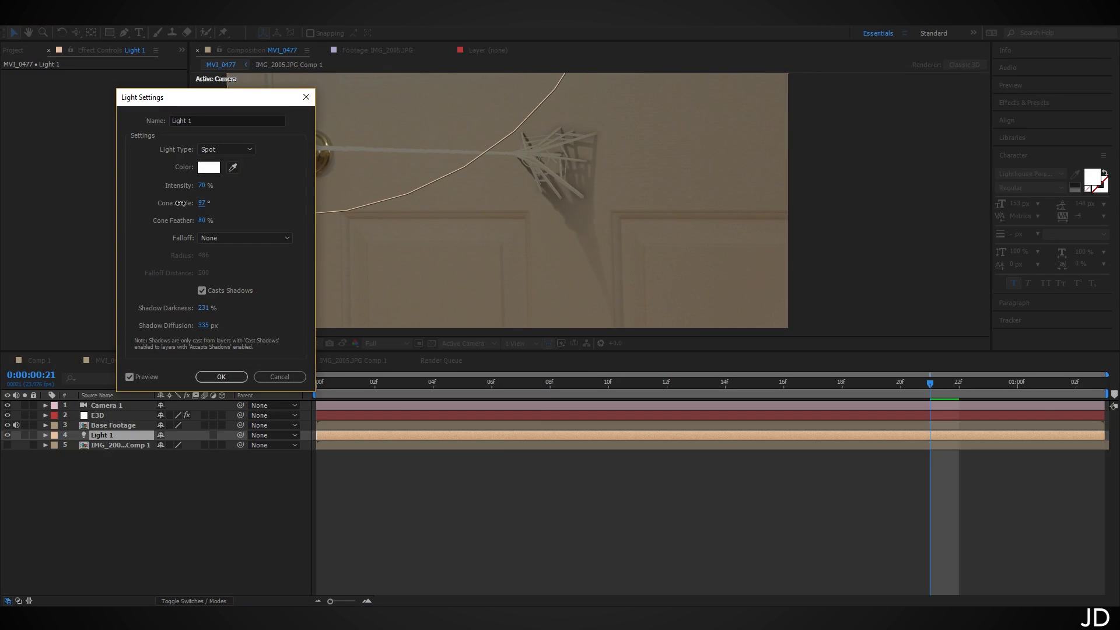
pyautogui.moveTo(182, 205); pyautogui.dragTo(260, 219)
pyautogui.moveTo(213, 309); pyautogui.dragTo(81, 309)
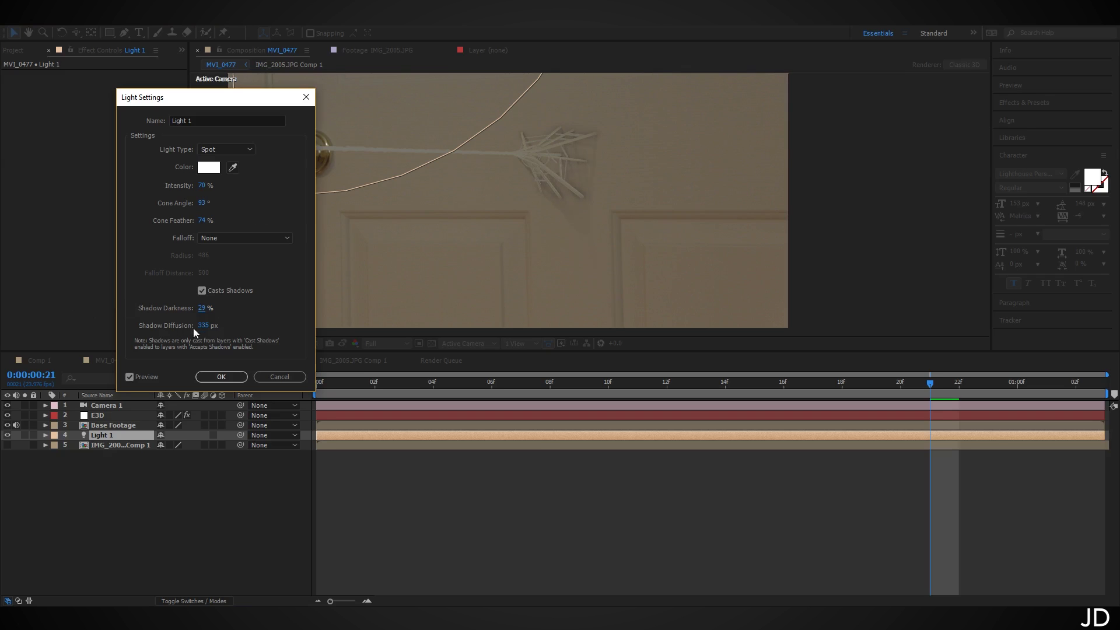
pyautogui.moveTo(305, 320); pyautogui.dragTo(594, 318)
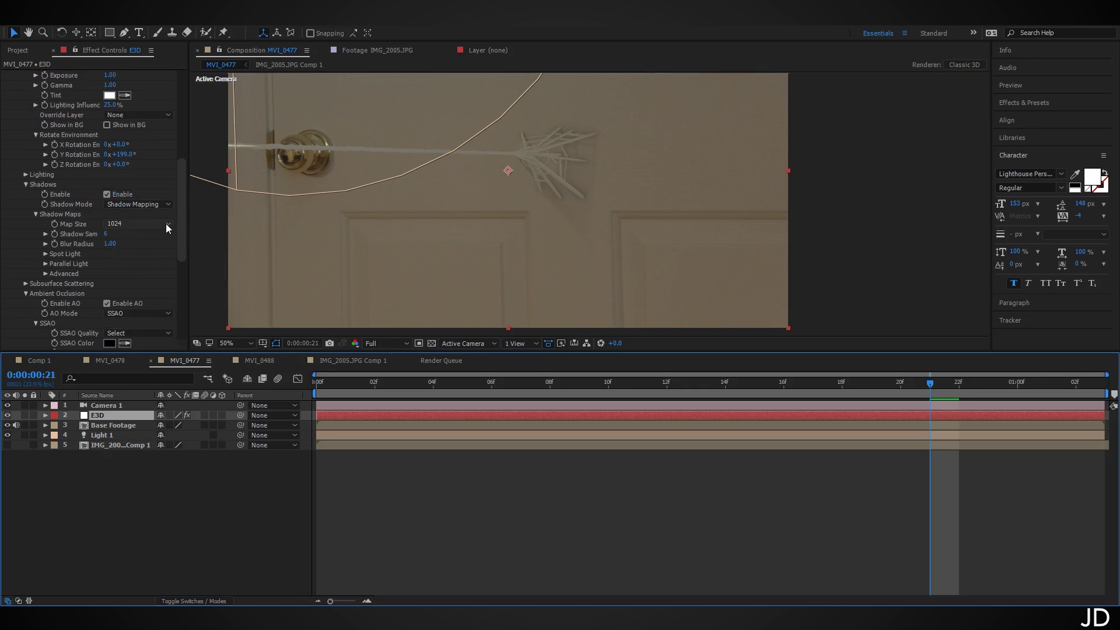
# - Set the shadow map size to 2048 in Element's shadow settings
pyautogui.click(166, 224)
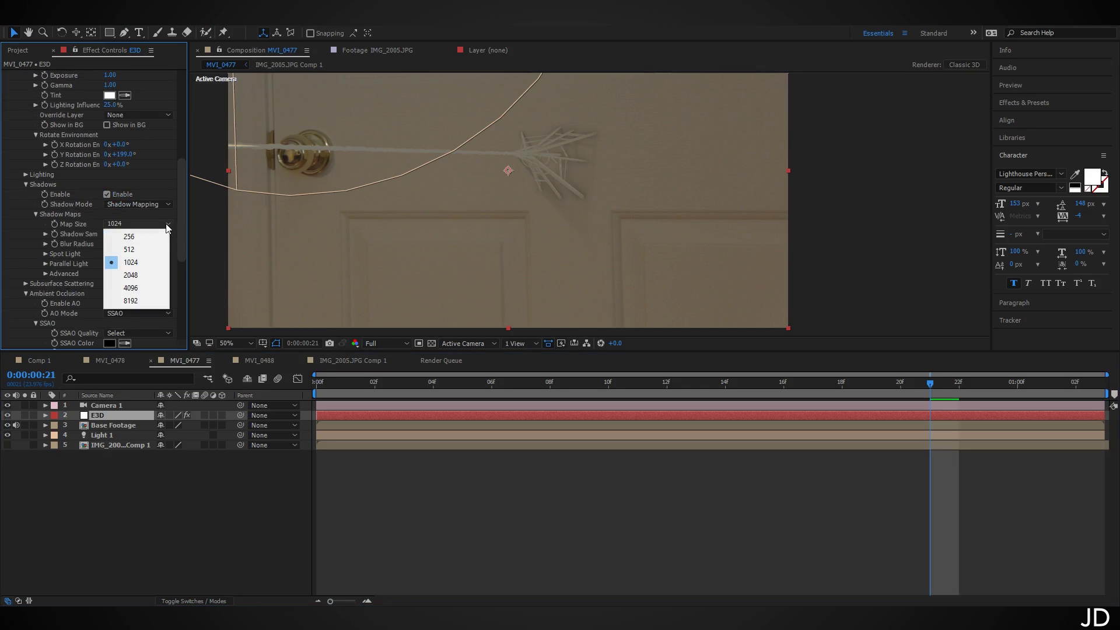
pyautogui.click(148, 273)
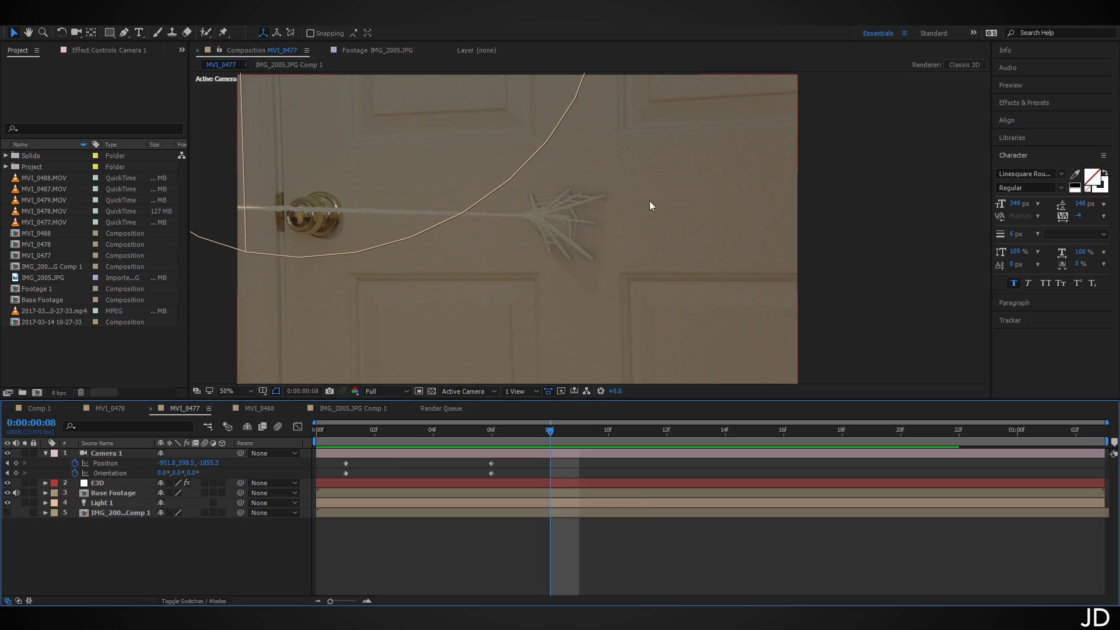
# - Open the E3D layer's scene setup and move the five loose Cylinder Models into the Web Cylinder folder
pyautogui.click(147, 483)
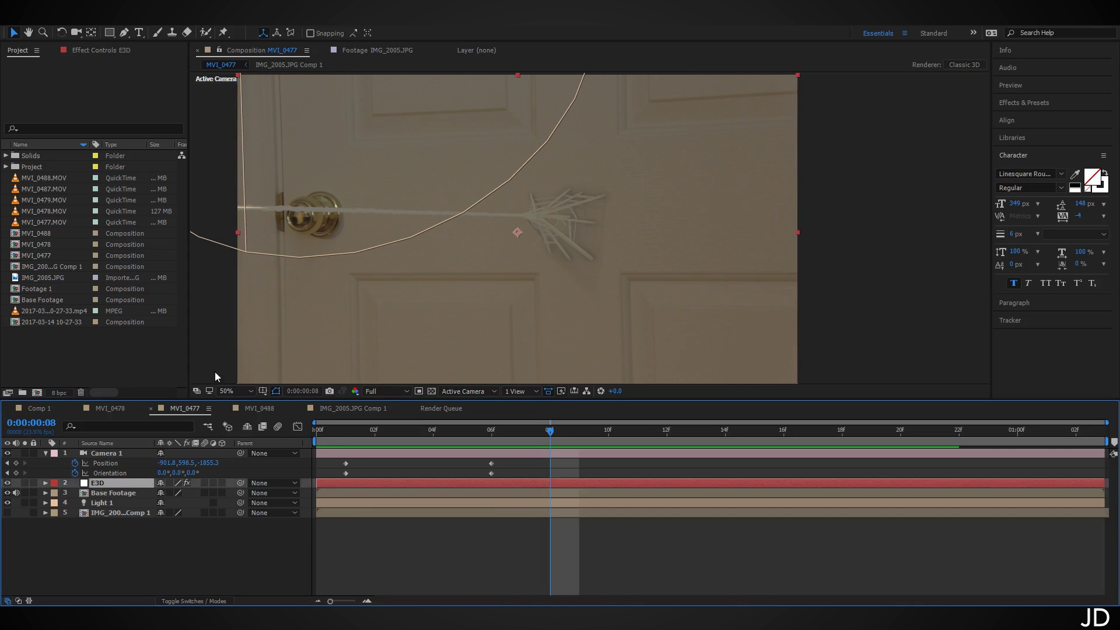
pyautogui.click(107, 51)
pyautogui.click(70, 103)
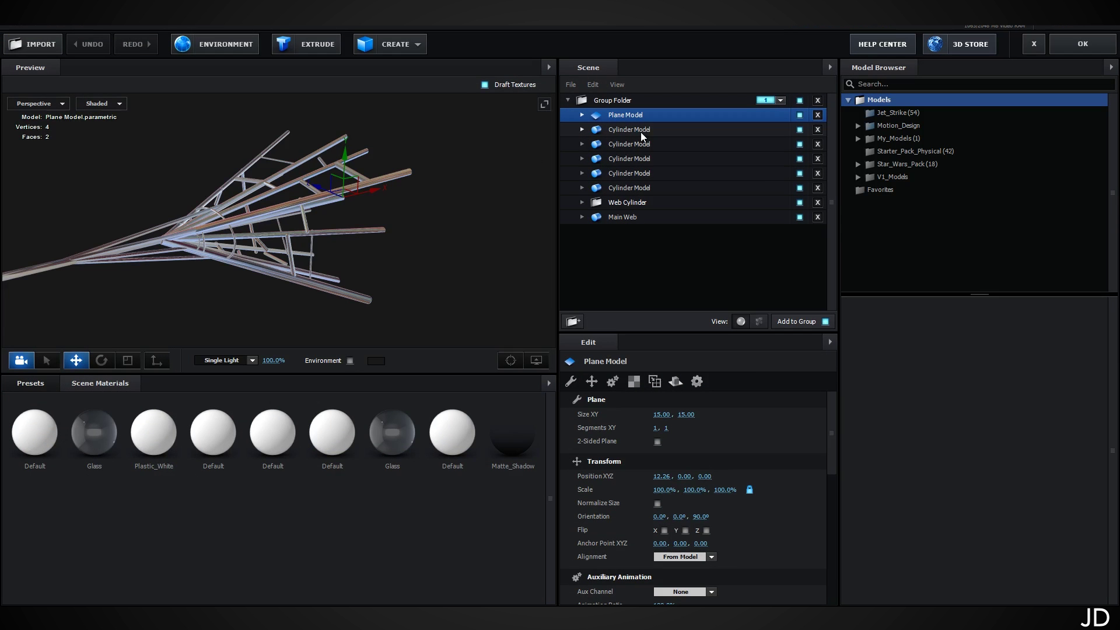
pyautogui.click(642, 135)
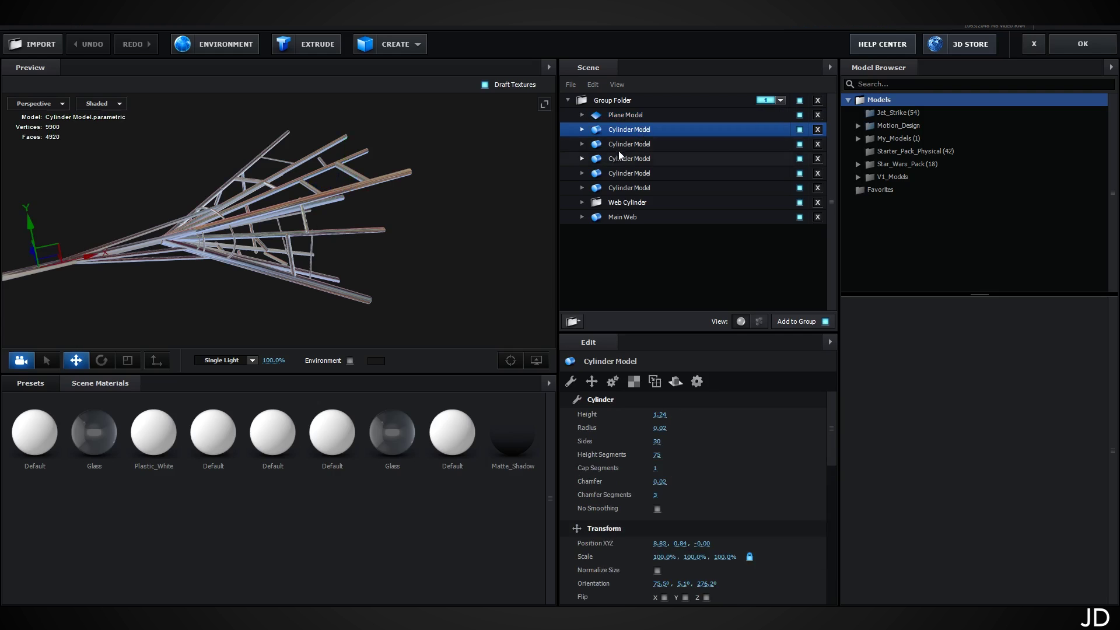
pyautogui.click(638, 203)
pyautogui.click(633, 129)
pyautogui.keyDown('ctrl'); pyautogui.click(639, 144); pyautogui.keyUp('ctrl')
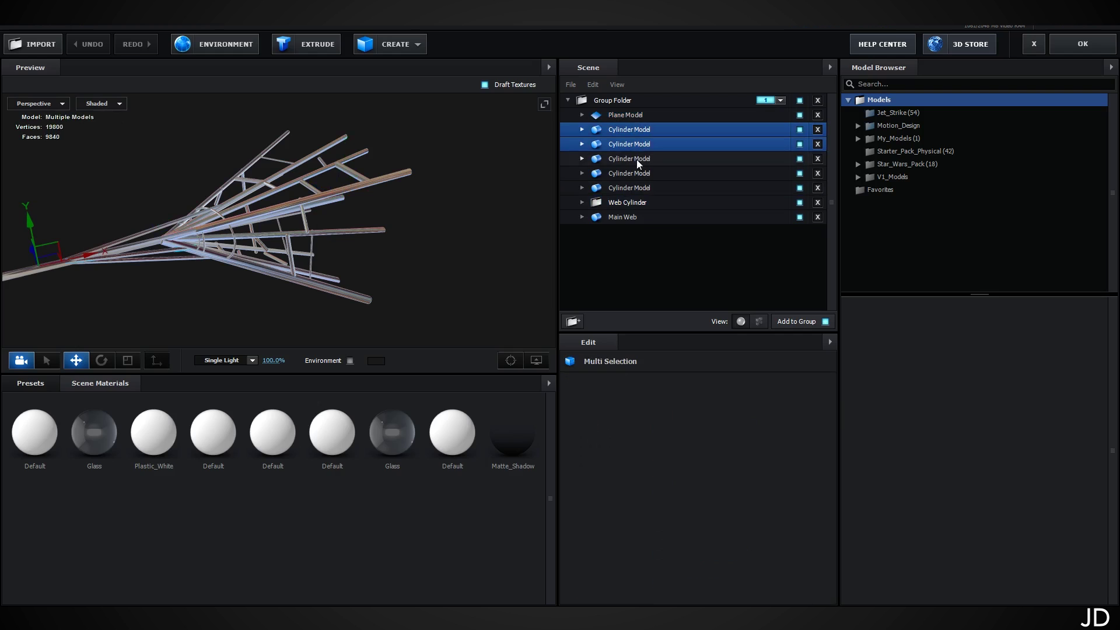
pyautogui.keyDown('ctrl'); pyautogui.click(641, 159); pyautogui.keyUp('ctrl')
pyautogui.keyDown('ctrl'); pyautogui.click(641, 174); pyautogui.keyUp('ctrl')
pyautogui.keyDown('ctrl'); pyautogui.click(641, 188); pyautogui.keyUp('ctrl')
pyautogui.moveTo(642, 191); pyautogui.dragTo(641, 203)
pyautogui.click(580, 128)
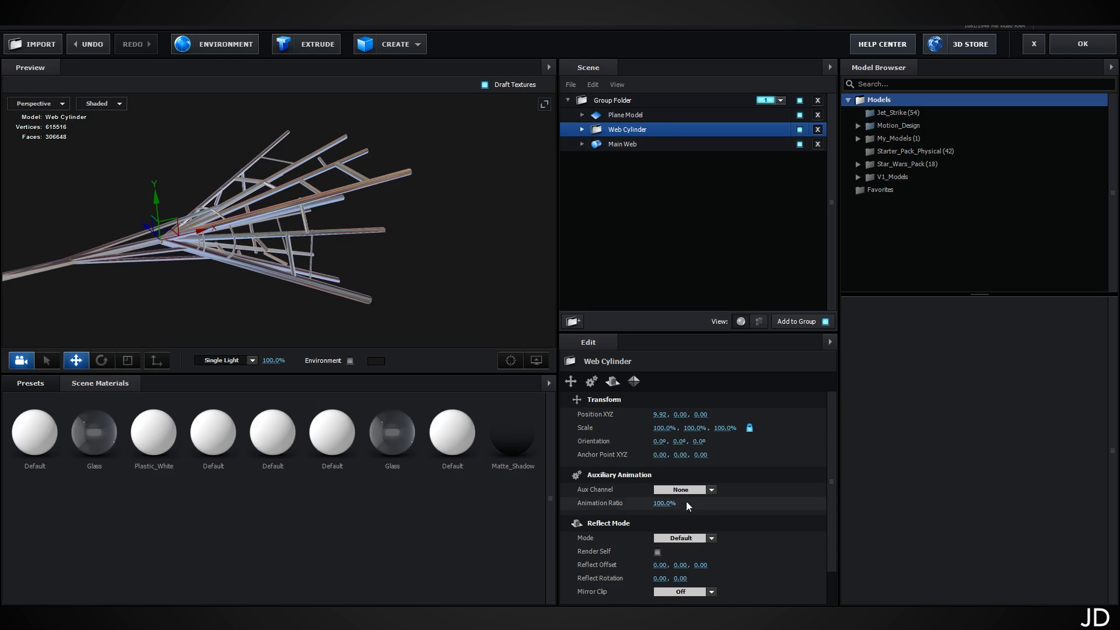
# - Assign the Web Cylinder folder's auxiliary animation to Channel 1 and accept the scene
pyautogui.scroll(-1, 689, 499)
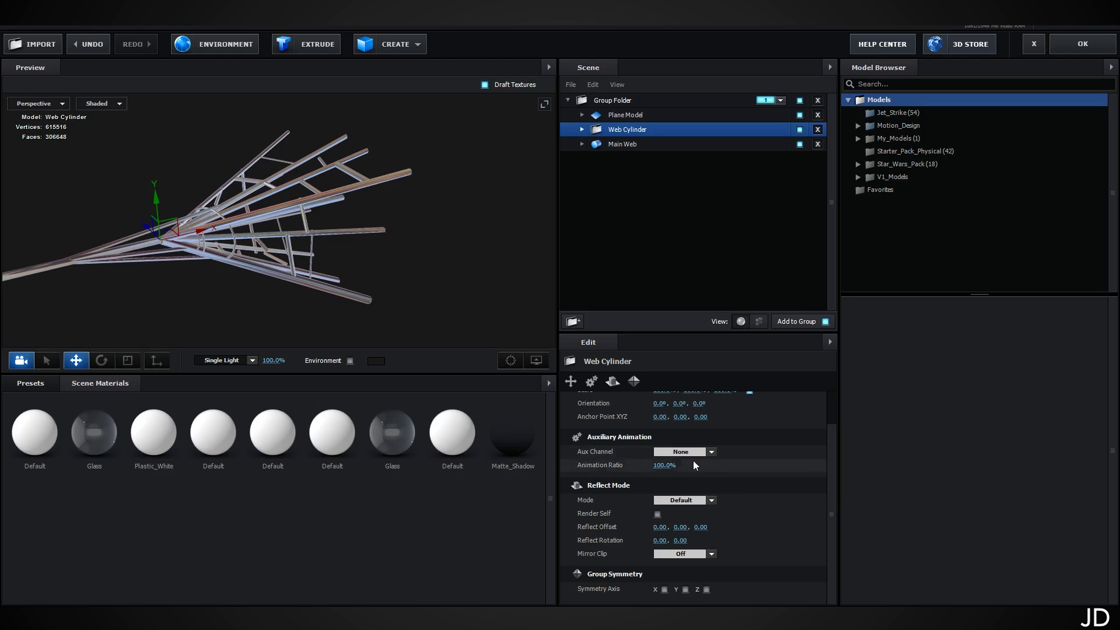
pyautogui.click(680, 452)
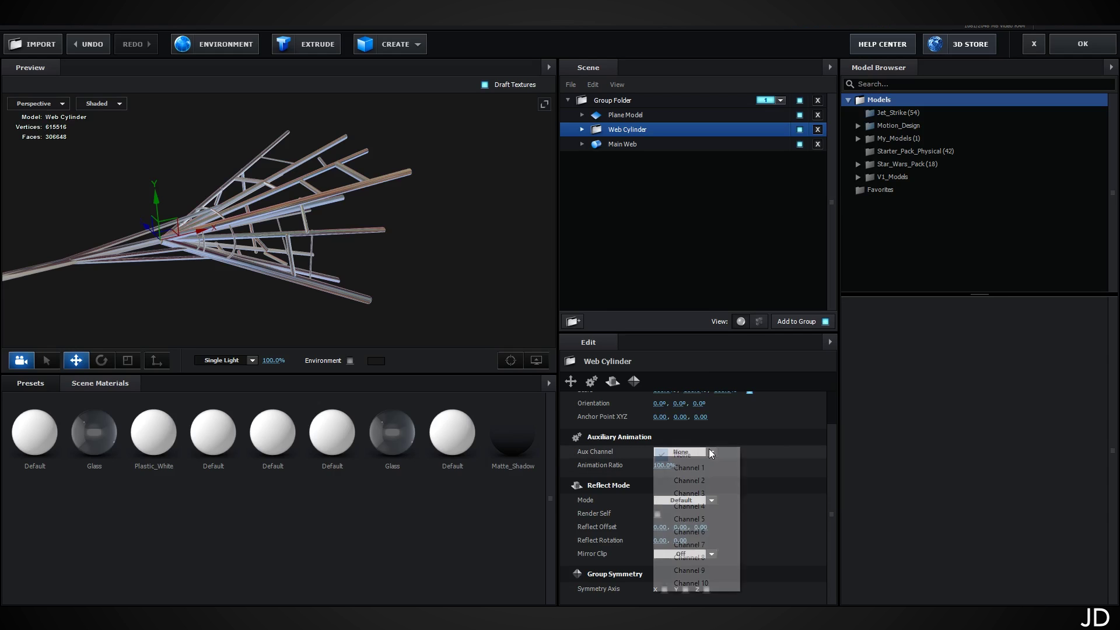
pyautogui.click(700, 467)
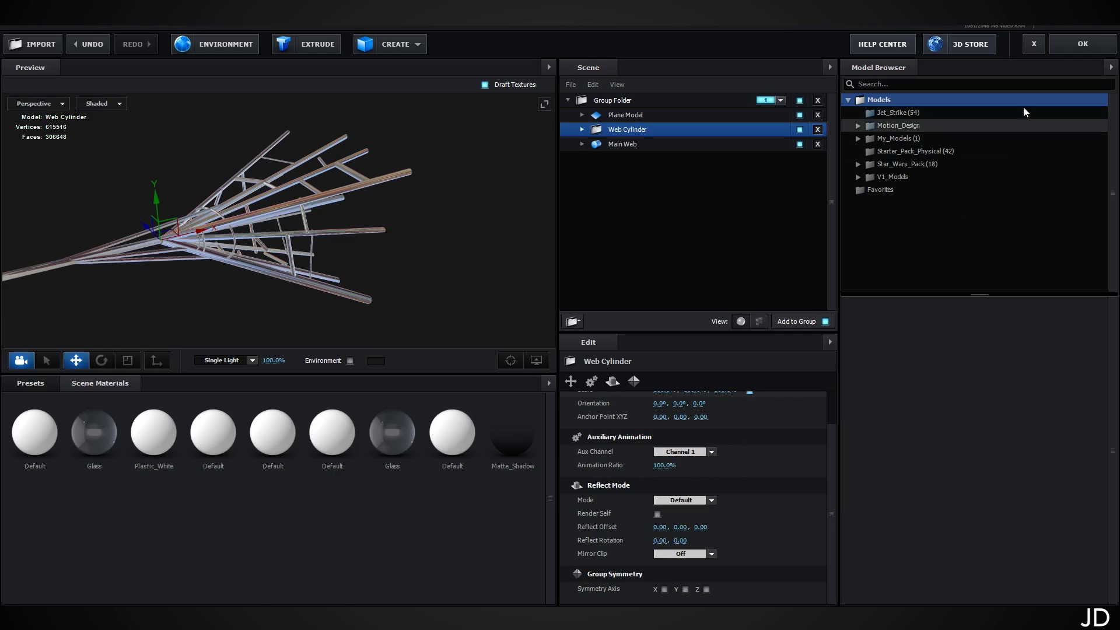
pyautogui.click(1083, 44)
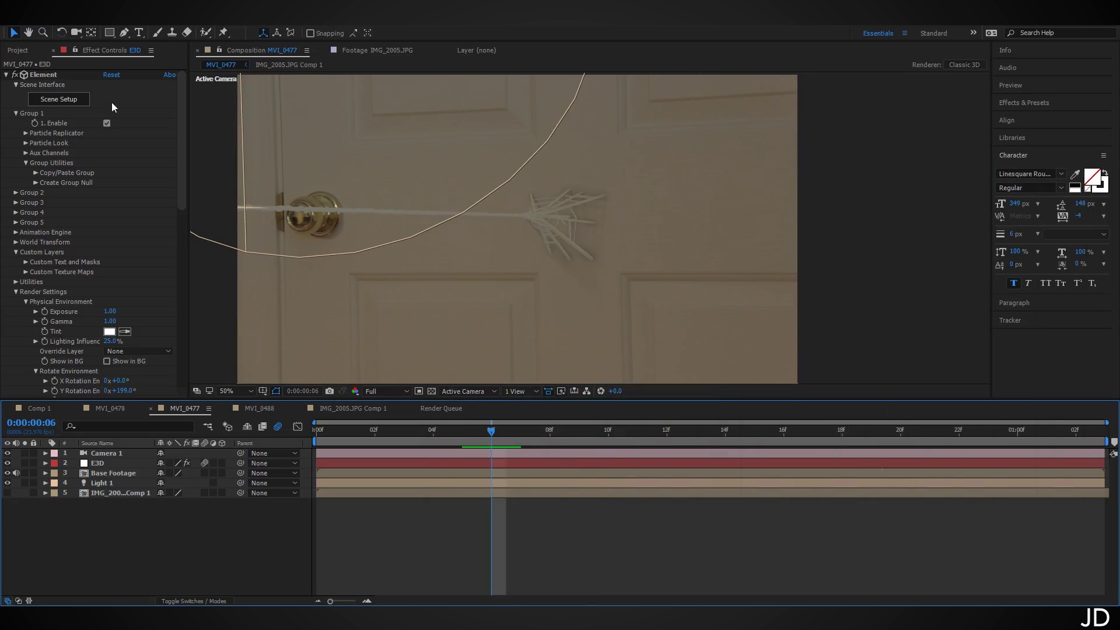
# - Keyframe the scale of Group 1's Aux Channel 1 at frame 6, in line with Camera 1's last keyframes
pyautogui.click(25, 152)
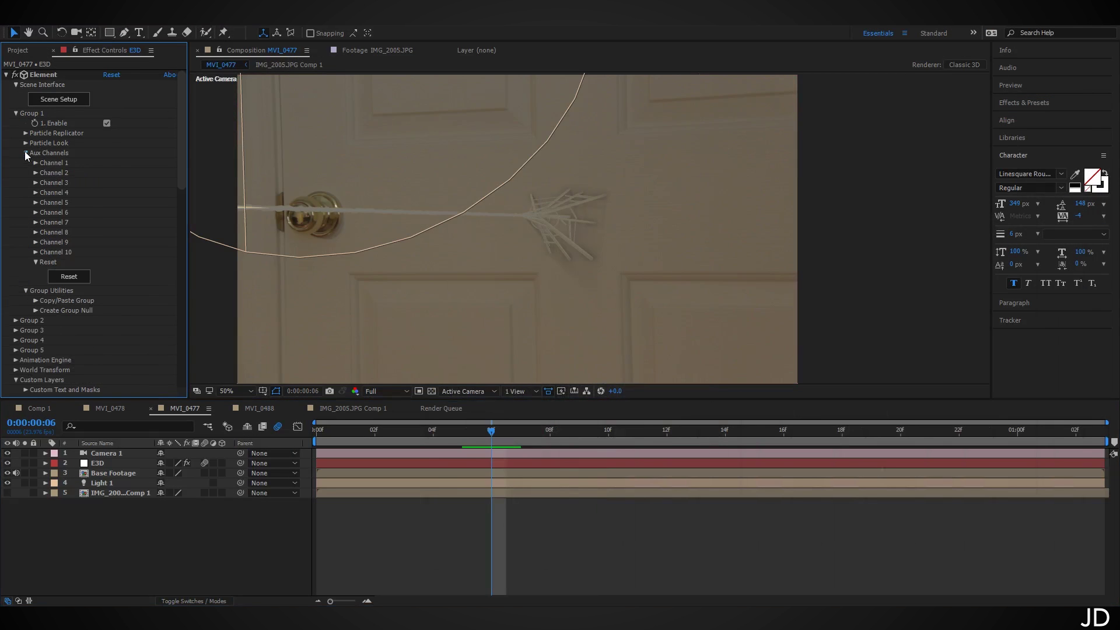
pyautogui.click(35, 163)
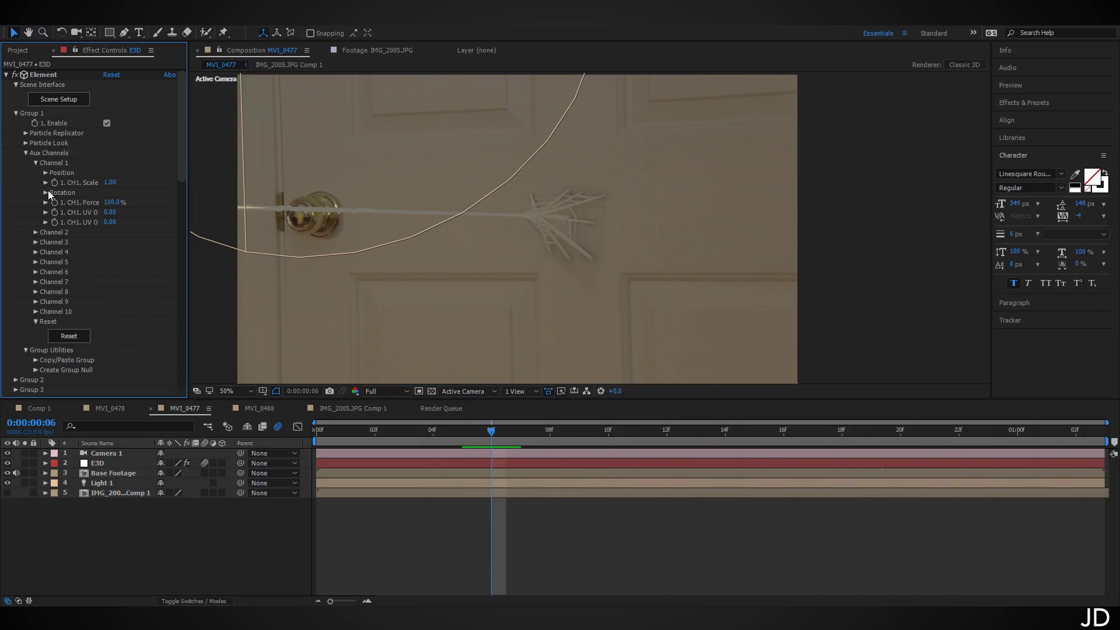
pyautogui.click(110, 455)
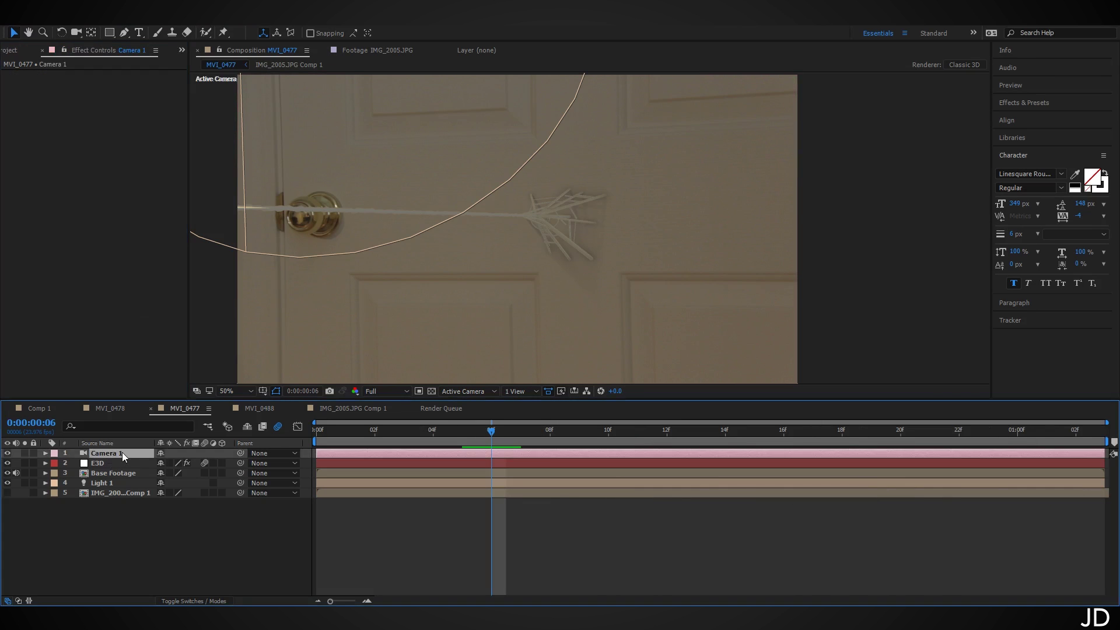
pyautogui.press('u')
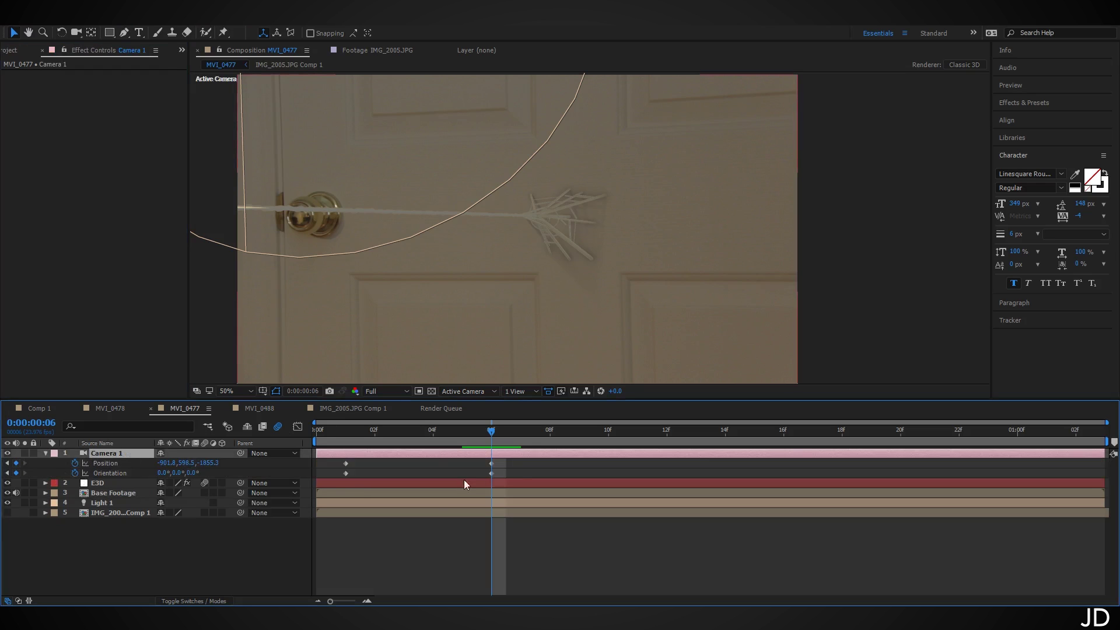
pyautogui.click(117, 484)
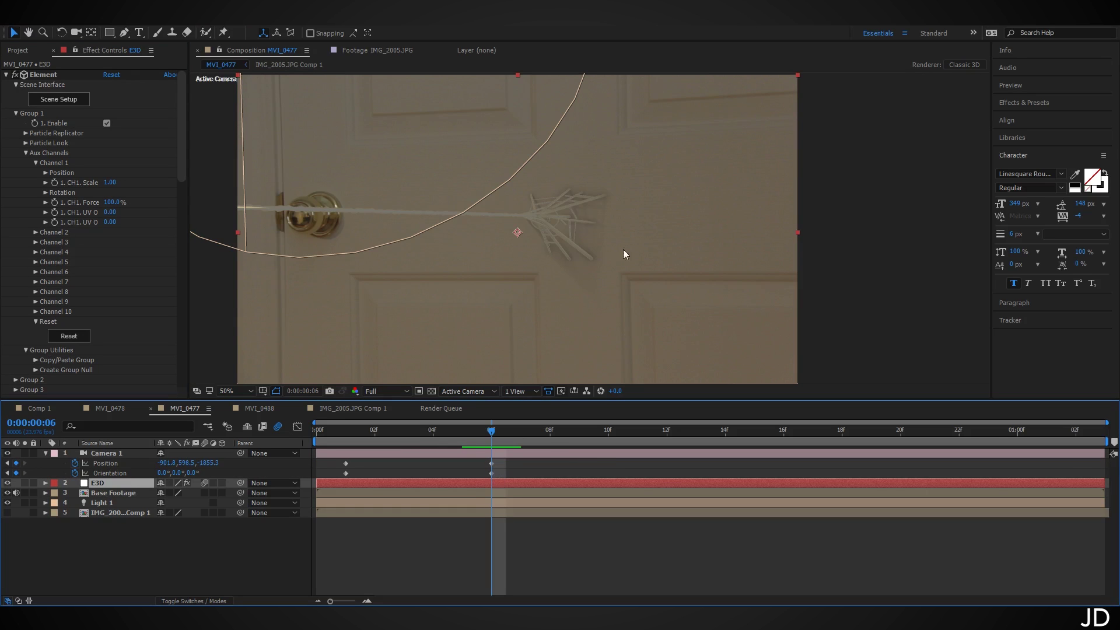
pyautogui.click(56, 183)
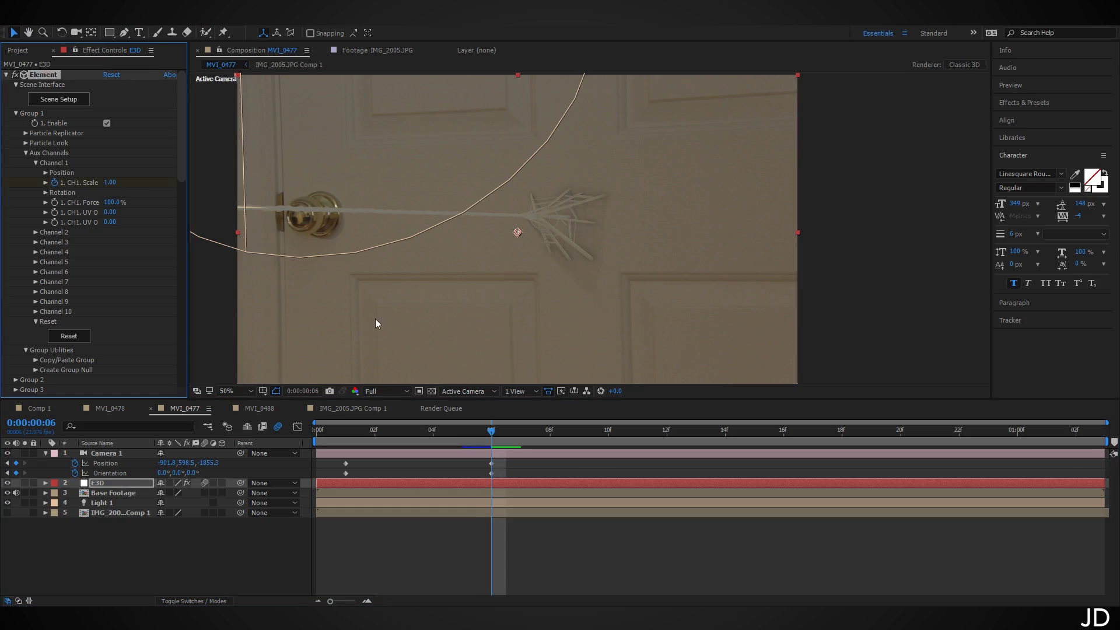
# - Go back three frames to frame 3 and set the Aux Channel 1 scale to 0.3
pyautogui.press('pageup')
pyautogui.press('pageup')
pyautogui.press('pageup')
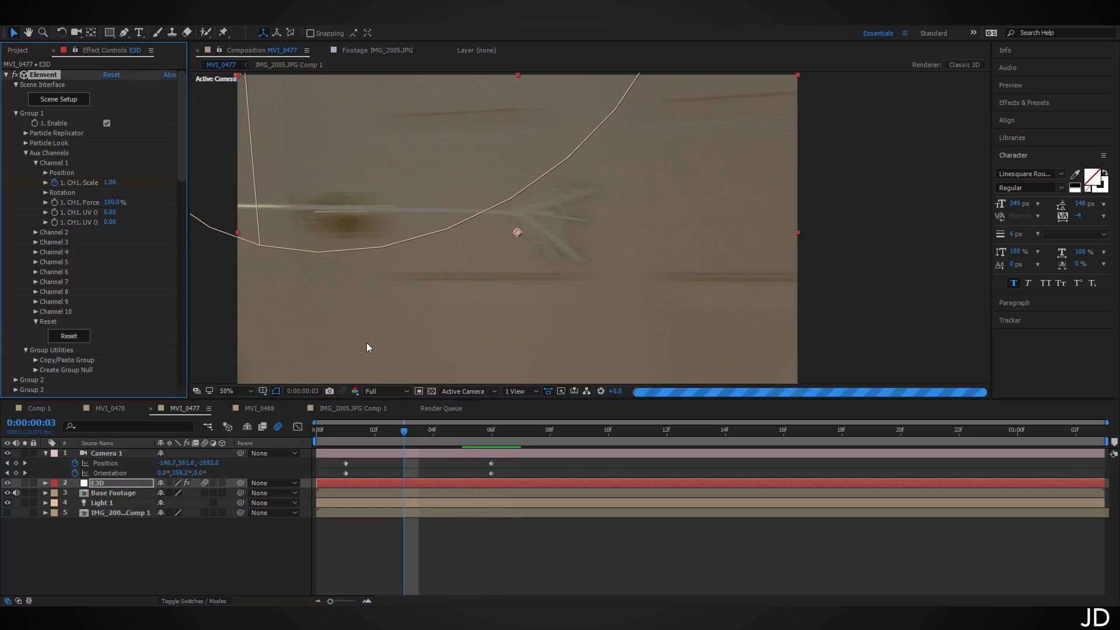
pyautogui.click(110, 183)
pyautogui.write('.3')
pyautogui.press('Return')
# - Go to frame 1 and turn off motion blur for the composition
pyautogui.press('pageup')
pyautogui.press('pageup')
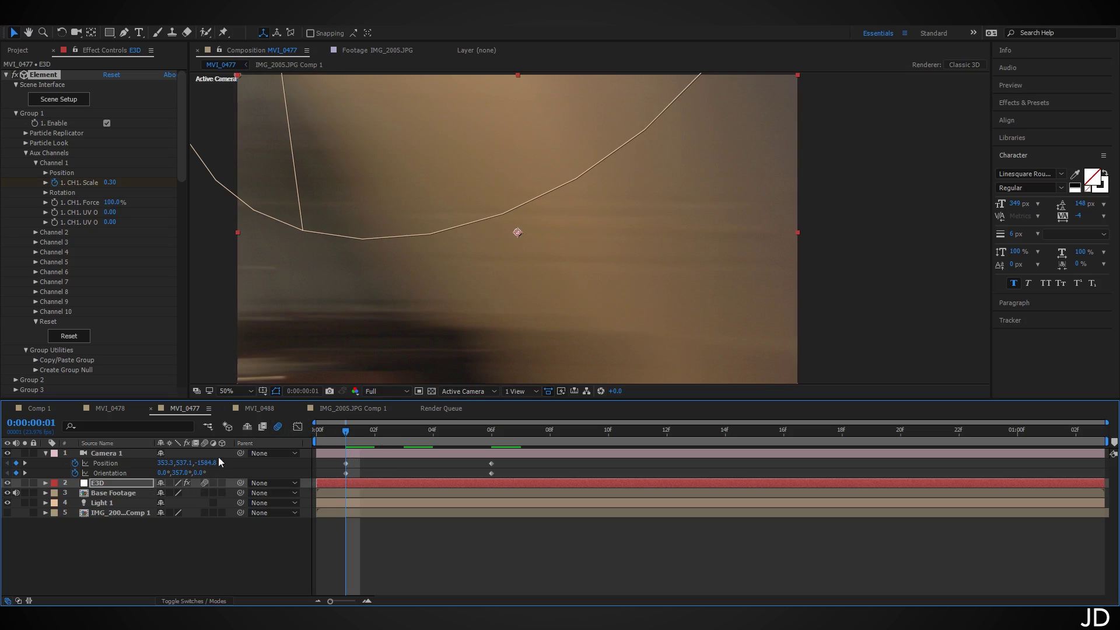
pyautogui.click(278, 427)
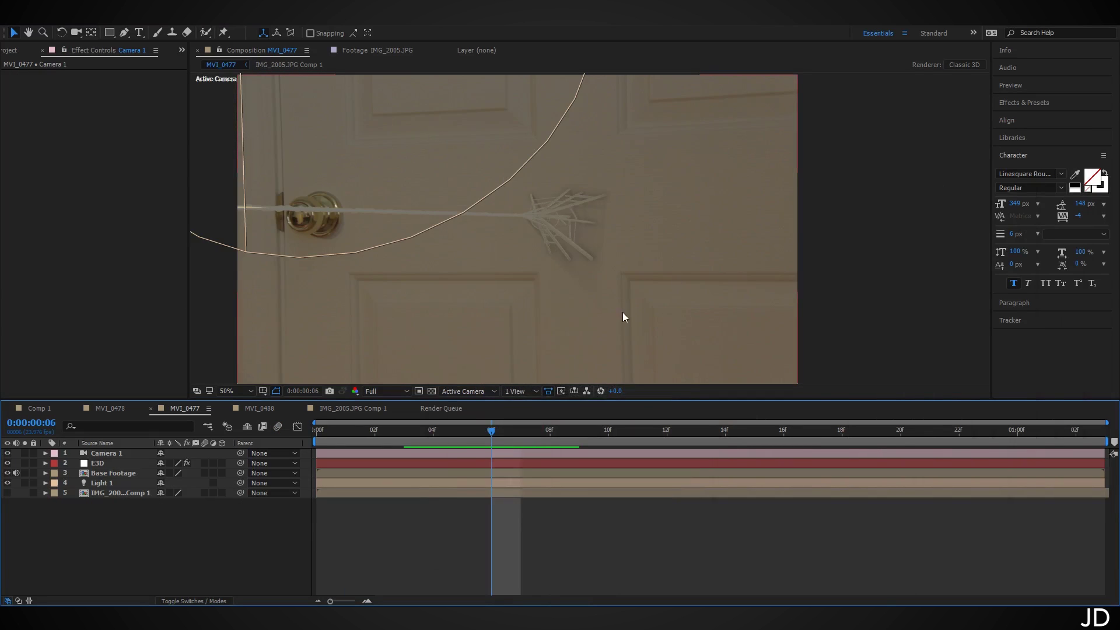
# - Pre-compose the Camera 1 and E3D layers as "Web Splat", moving all attributes into the new composition
pyautogui.click(126, 462)
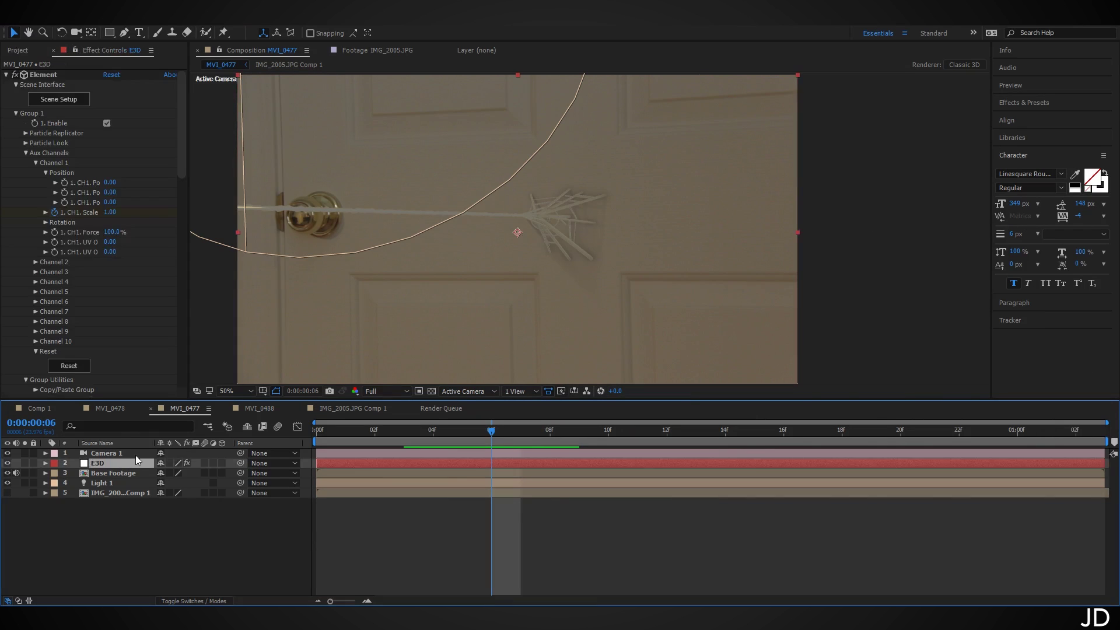
pyautogui.keyDown('shift'); pyautogui.click(135, 452); pyautogui.keyUp('shift')
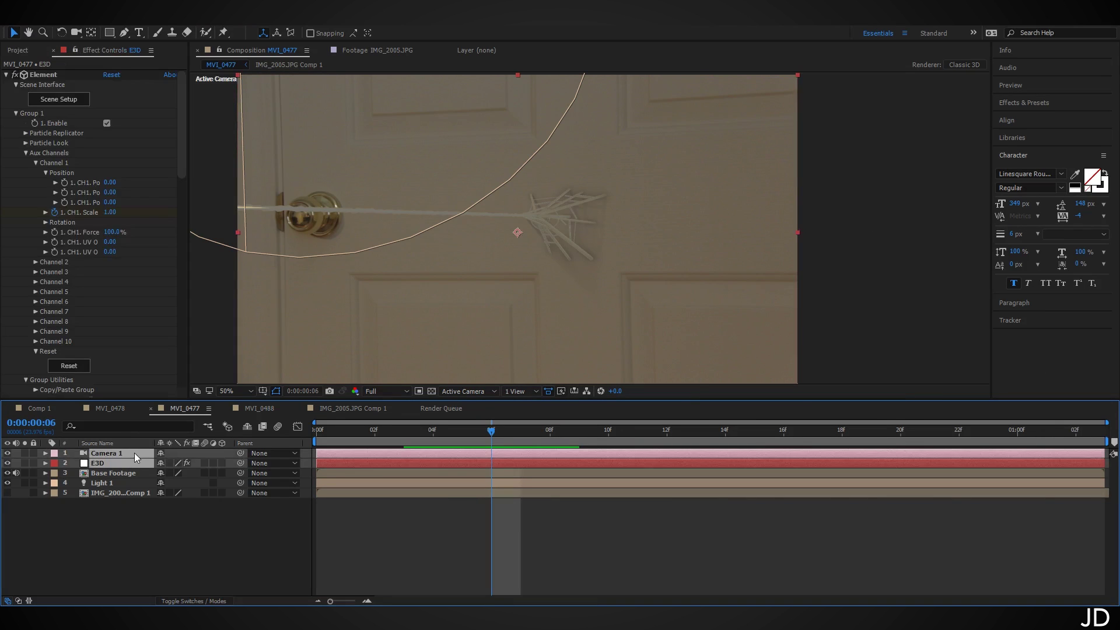
pyautogui.hotkey('ctrl', 'shift', 'c')
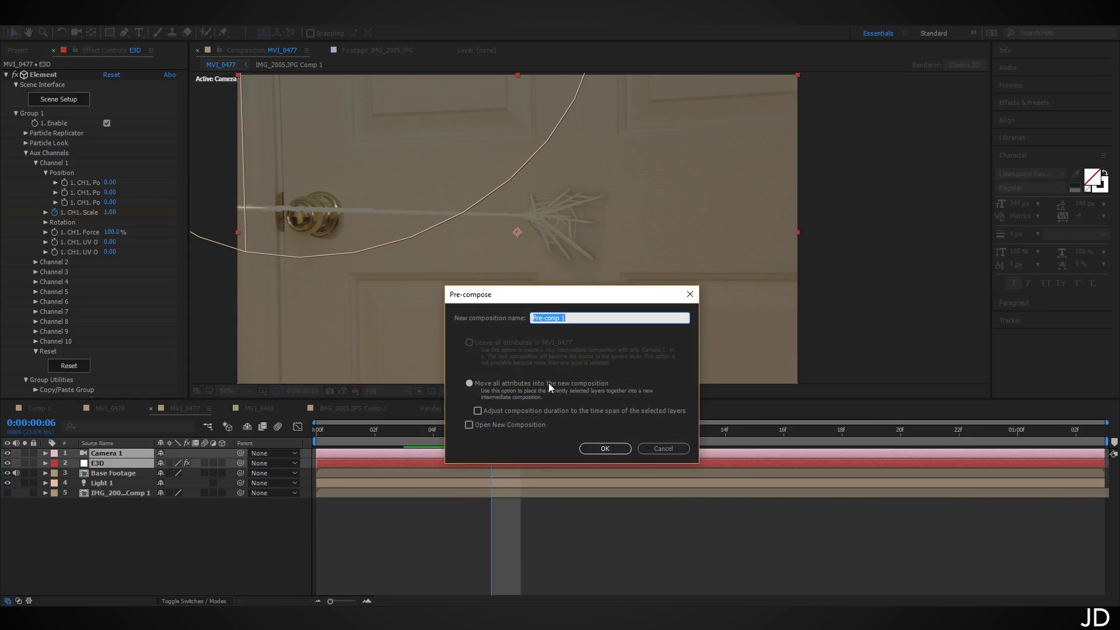
pyautogui.write('Web Splat')
pyautogui.press('Return')
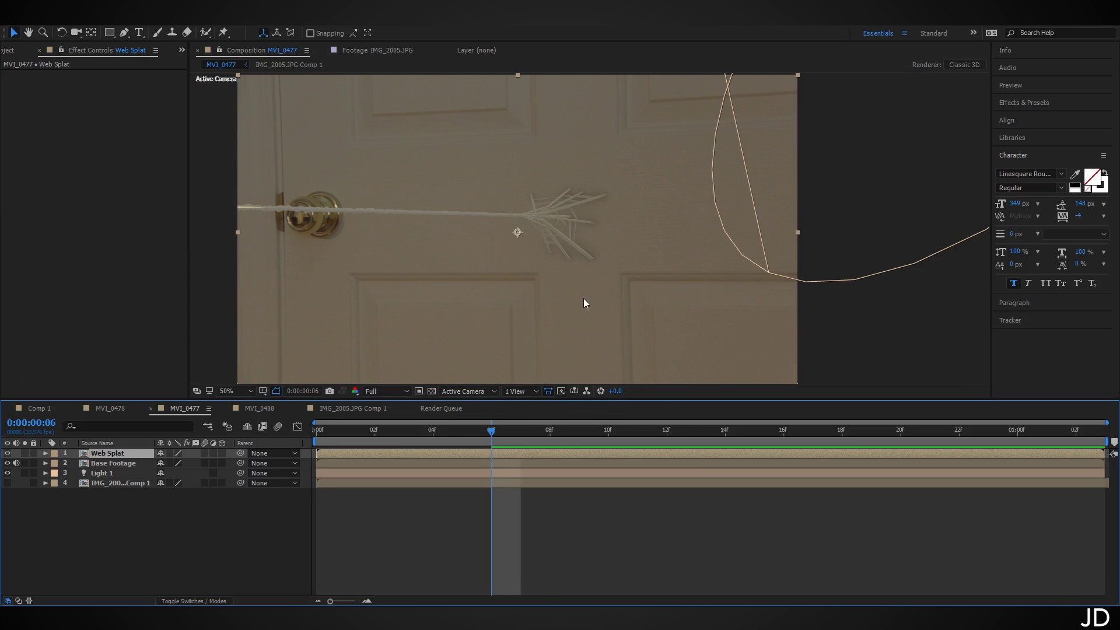
# - Place eight puppet pins on the outer tips of the Web Splat layer's web strands at frame 6
pyautogui.press('pageup')
pyautogui.press('pageup')
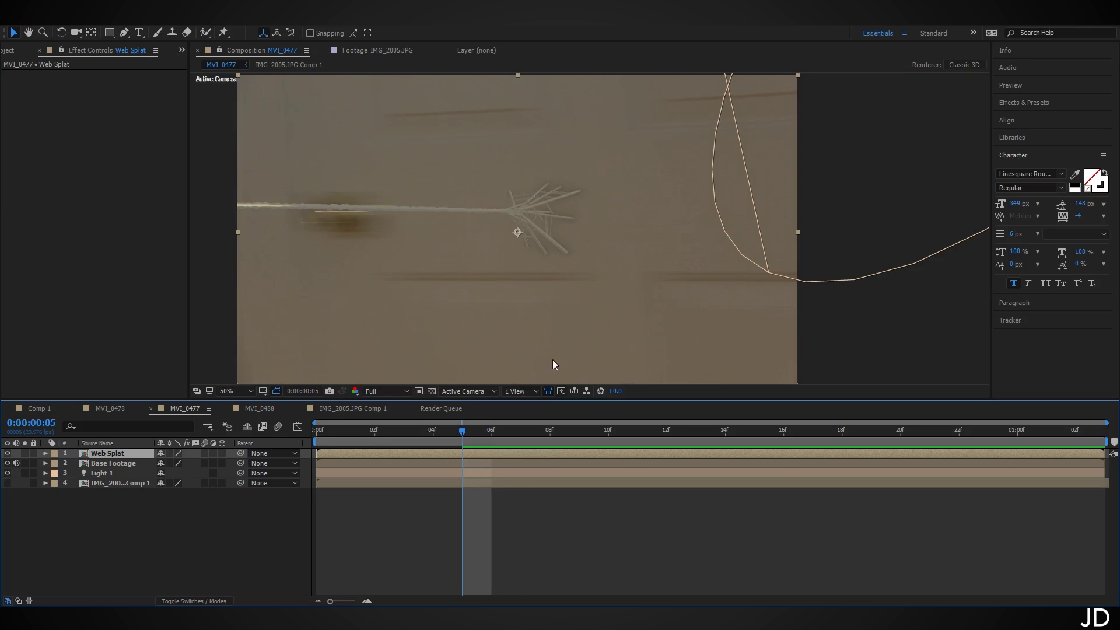
pyautogui.press('pagedown')
pyautogui.press('pagedown')
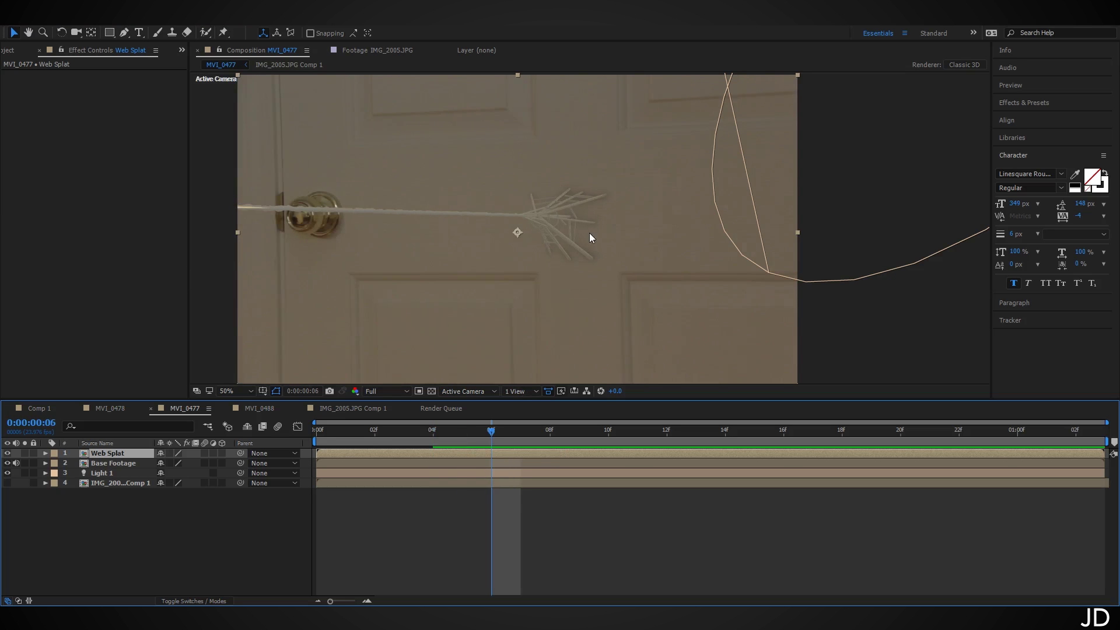
pyautogui.press('.')
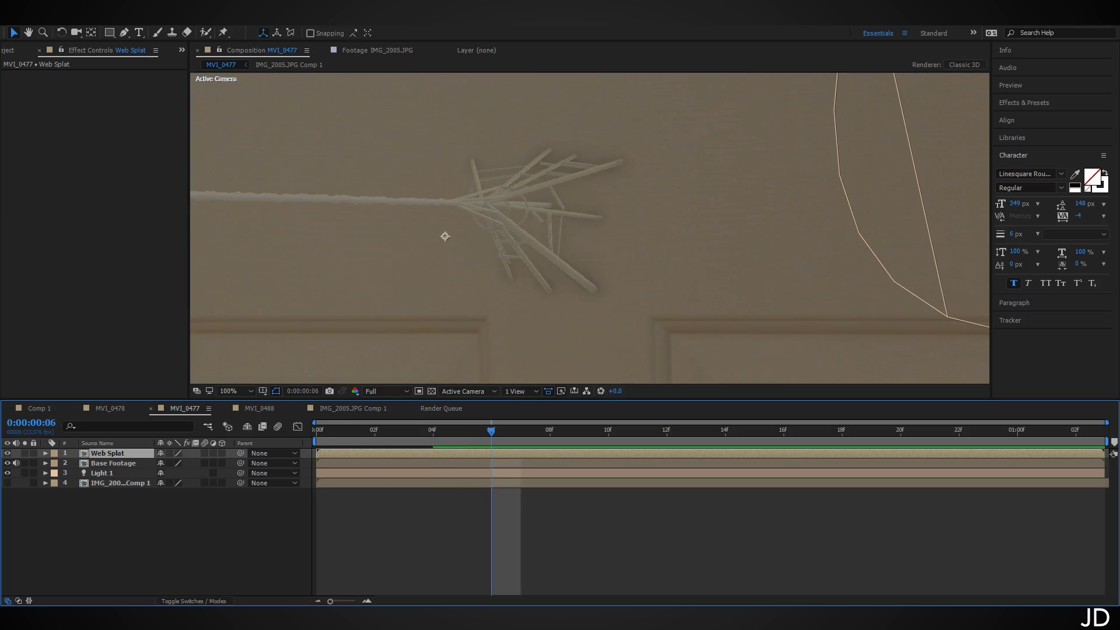
pyautogui.click(222, 33)
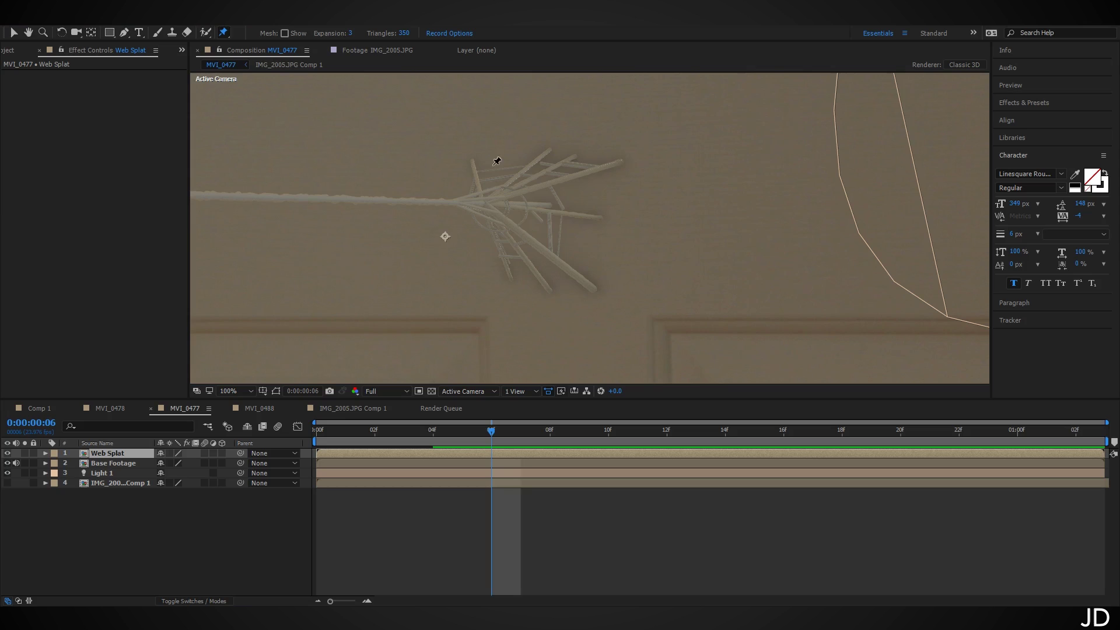
pyautogui.click(471, 161)
pyautogui.click(550, 149)
pyautogui.click(575, 155)
pyautogui.click(621, 162)
pyautogui.click(602, 216)
pyautogui.click(593, 285)
pyautogui.click(550, 286)
pyautogui.click(510, 273)
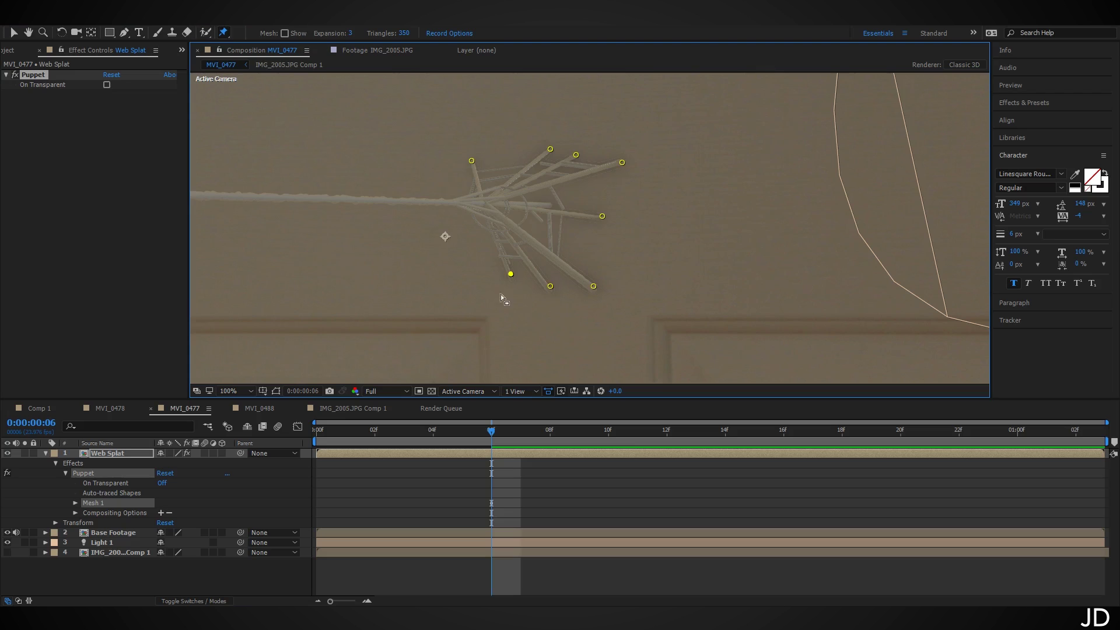
# - Add a puppet pin where the main web line branches into the splat strands
pyautogui.press(',')
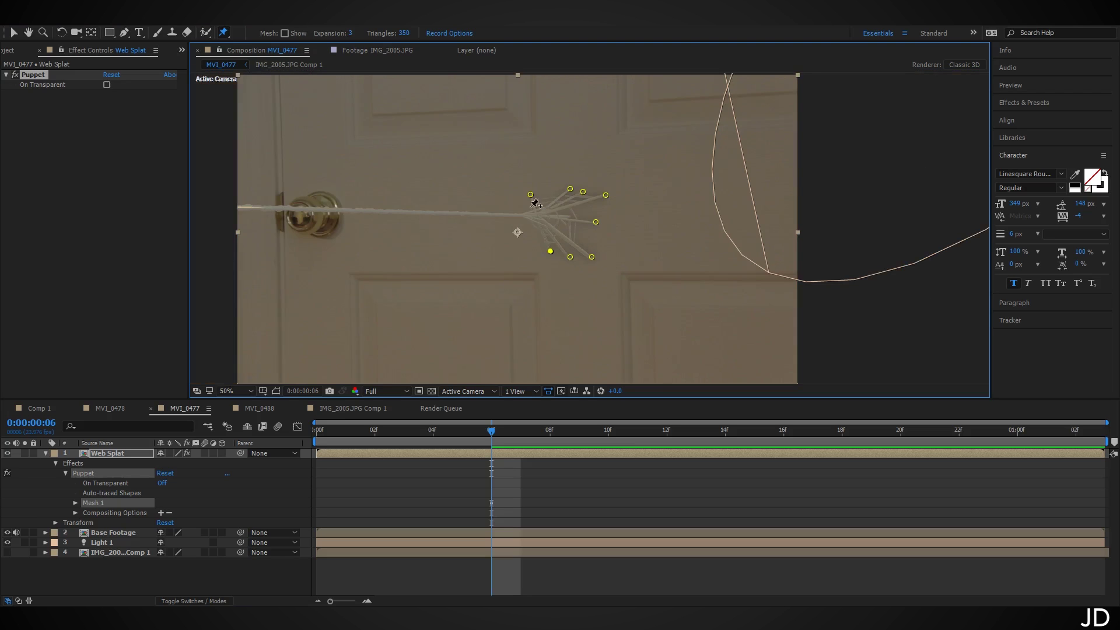
pyautogui.press('.')
pyautogui.press('.')
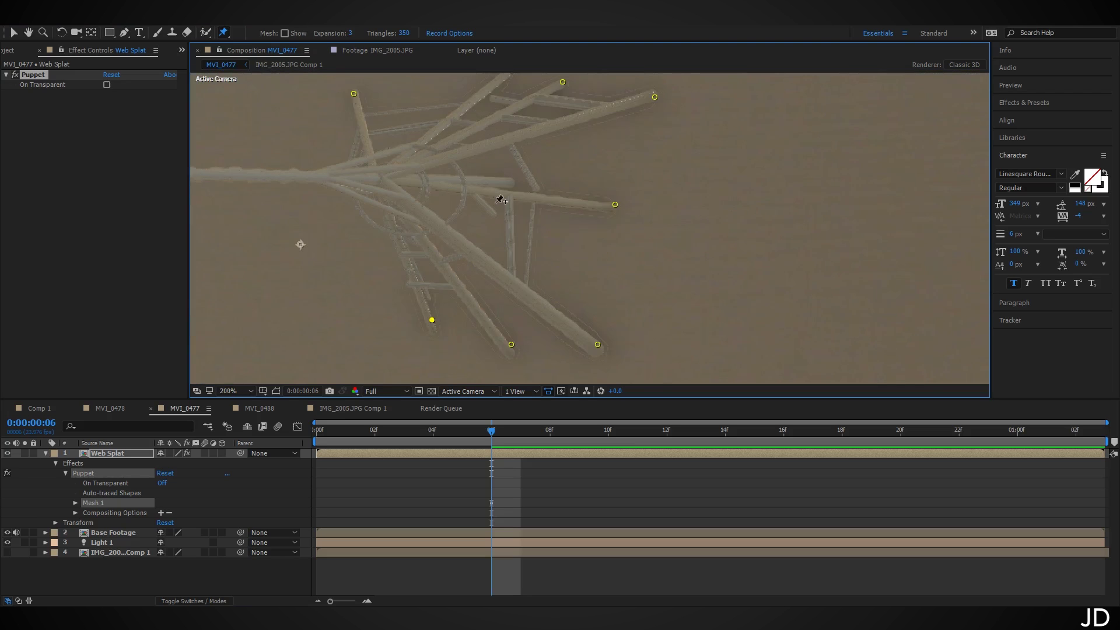
pyautogui.press(',')
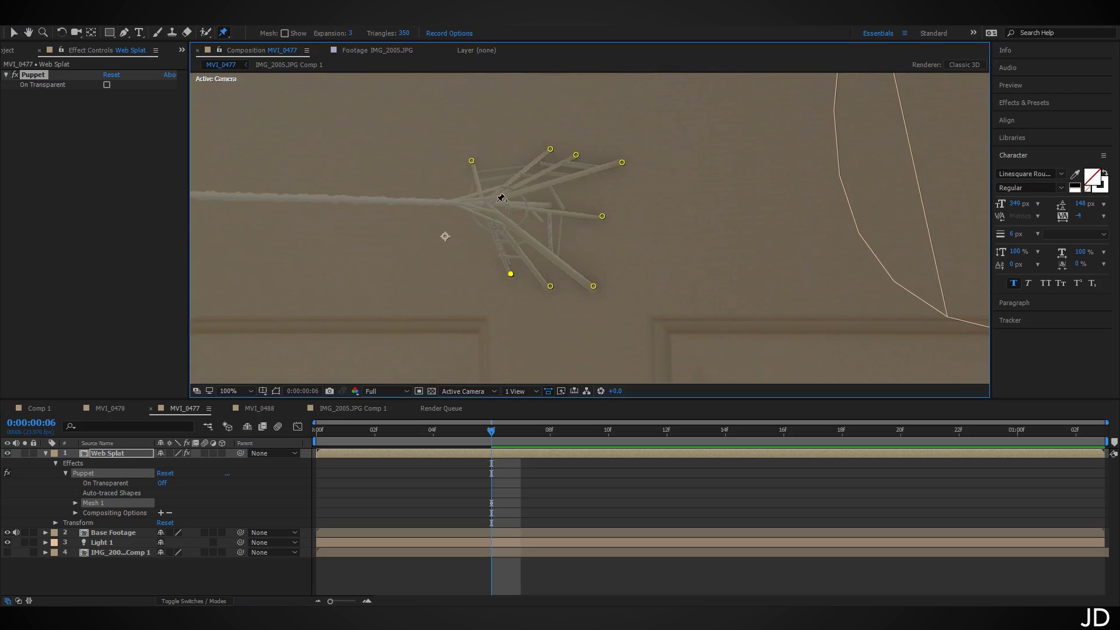
pyautogui.click(452, 203)
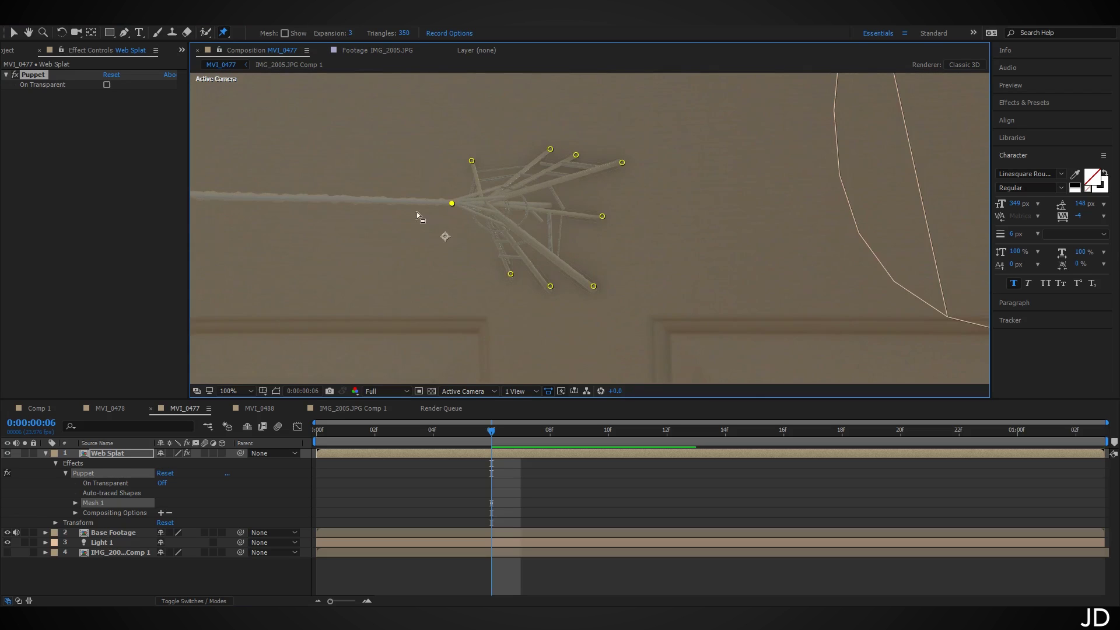
# - Set the puppet mesh's expansion to 64 and its triangles to 1190
pyautogui.moveTo(384, 229); pyautogui.dragTo(780, 238)
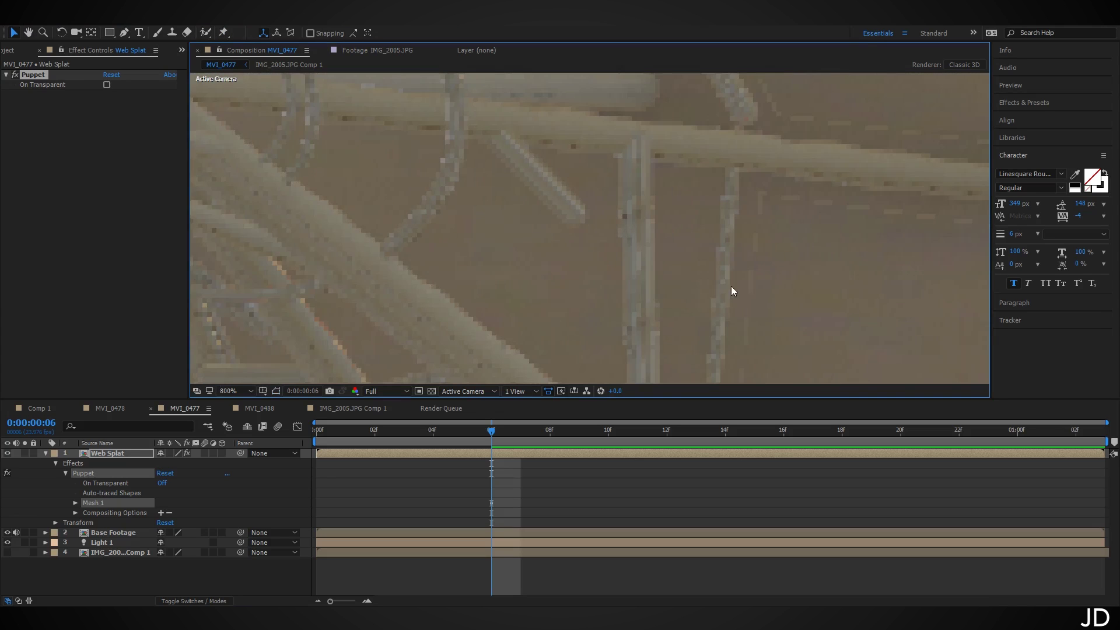
pyautogui.moveTo(700, 245); pyautogui.dragTo(309, 282)
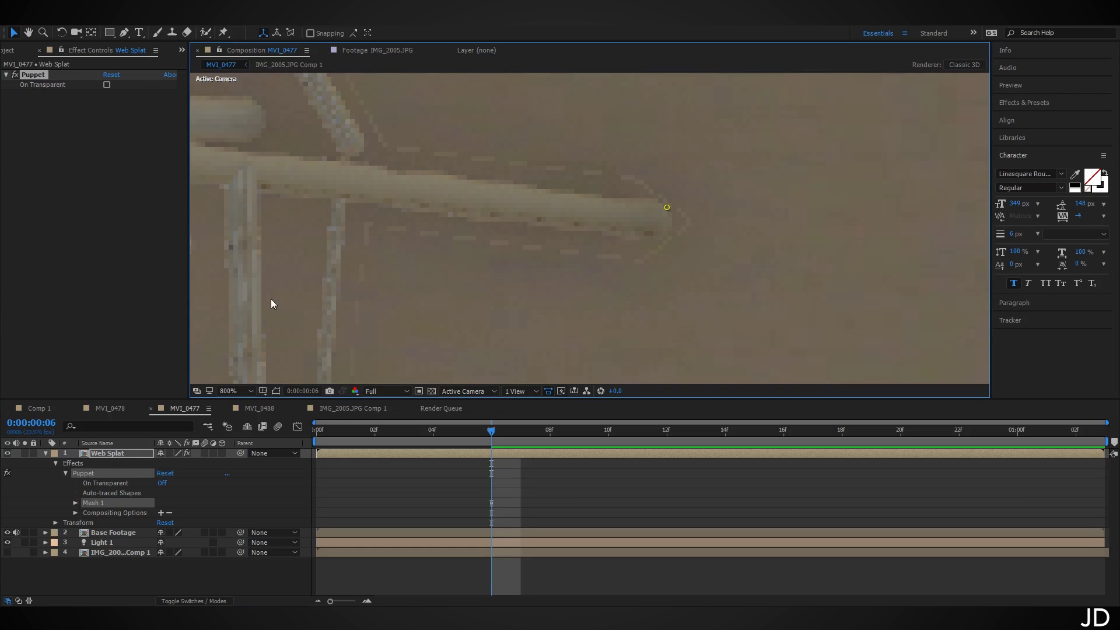
pyautogui.click(75, 503)
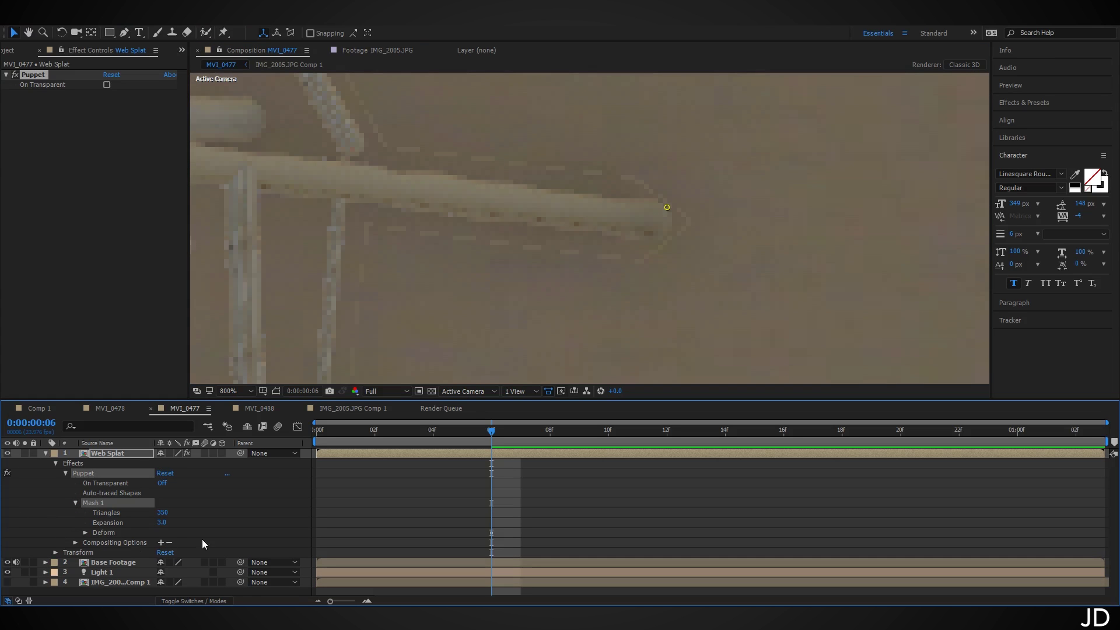
pyautogui.moveTo(163, 523); pyautogui.dragTo(207, 509)
pyautogui.scroll(-3, 474, 294)
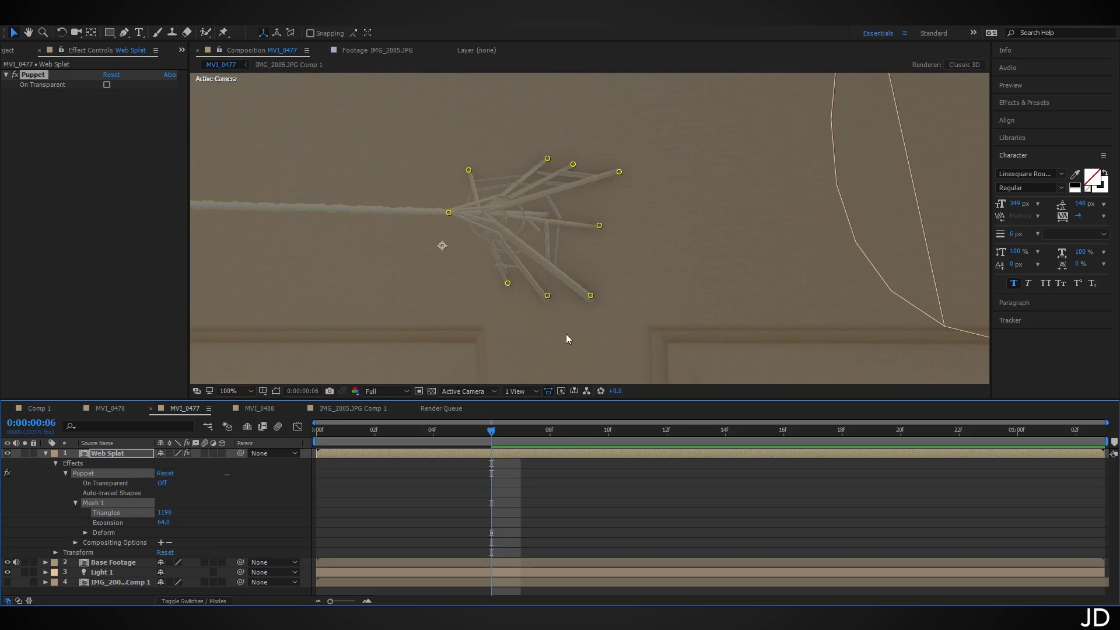
# - Reveal the Web Splat layer's keyframed puppet pin positions and show its pins in the view
pyautogui.scroll(-1, 566, 335)
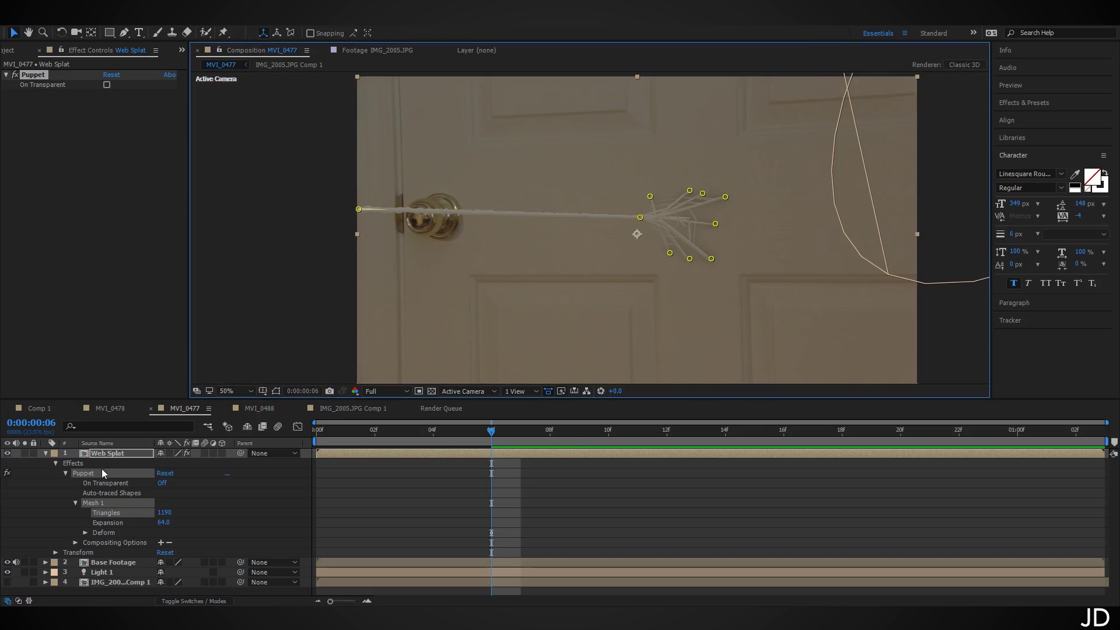
pyautogui.press('u')
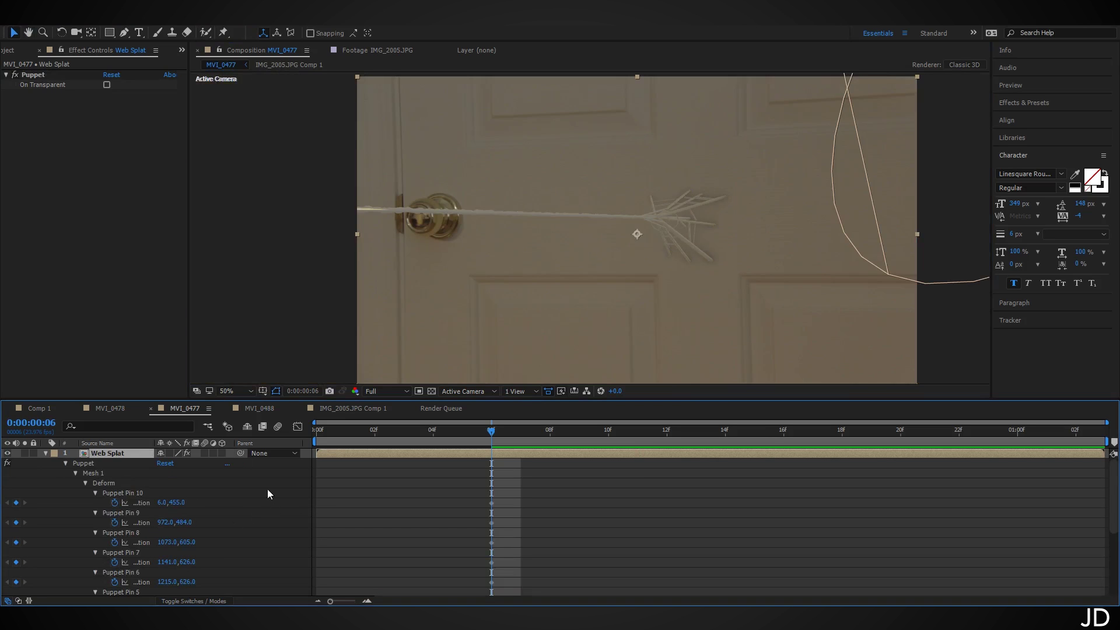
pyautogui.scroll(-5, 204, 513)
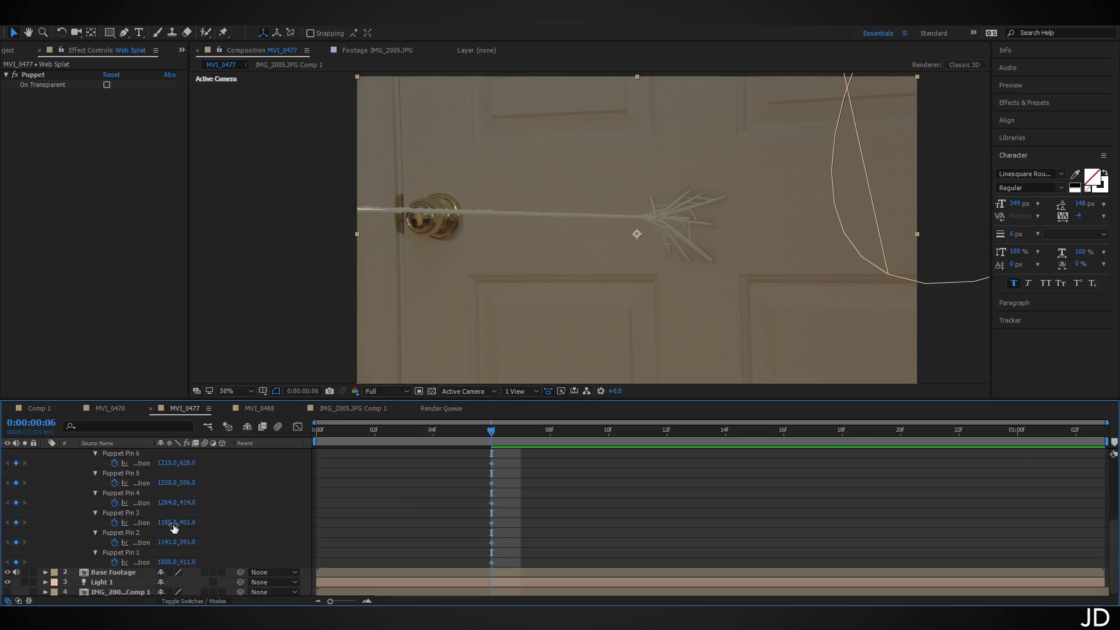
pyautogui.click(121, 533)
# - At frame 6, shift the puppet pin at the web's branching point slightly toward the splat strands
pyautogui.scroll(2, 664, 306)
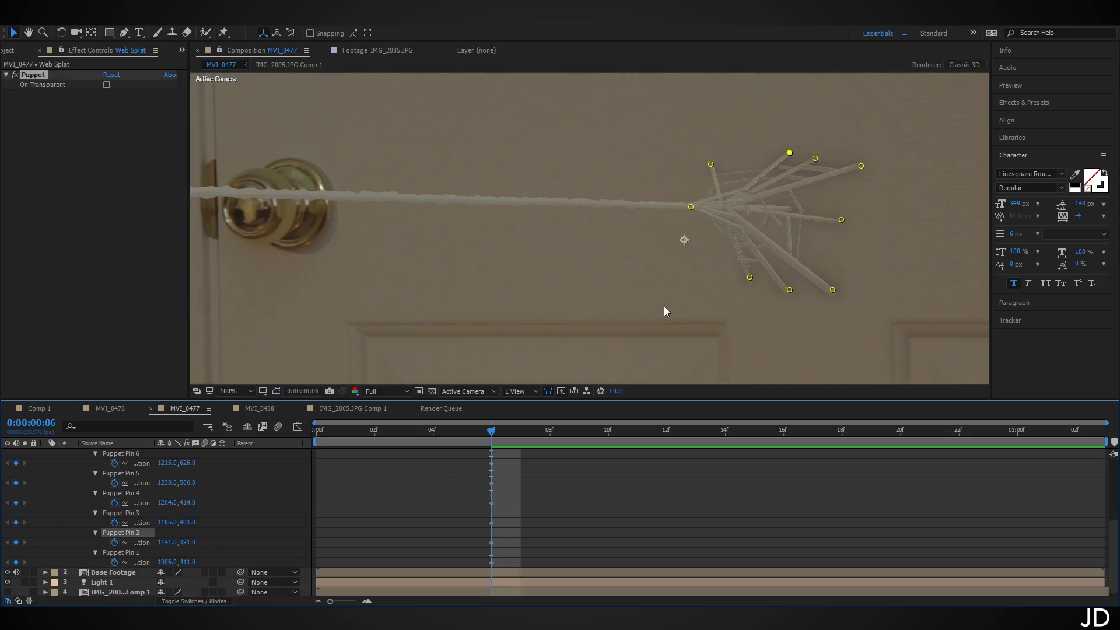
pyautogui.press('space')
pyautogui.moveTo(702, 249); pyautogui.dragTo(329, 243)
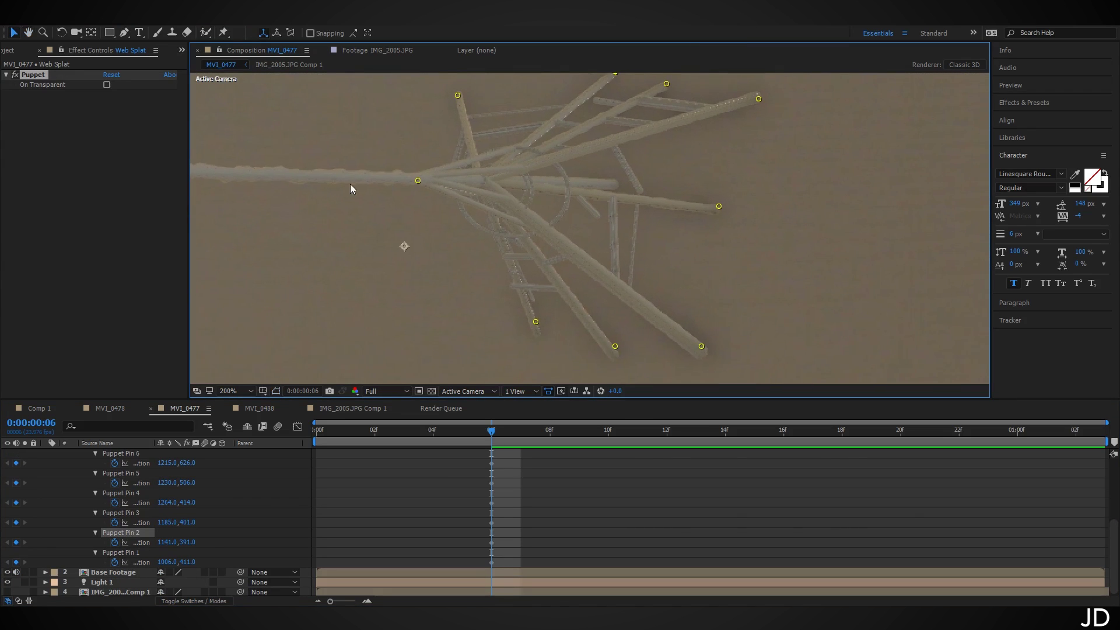
pyautogui.moveTo(419, 182); pyautogui.dragTo(432, 181)
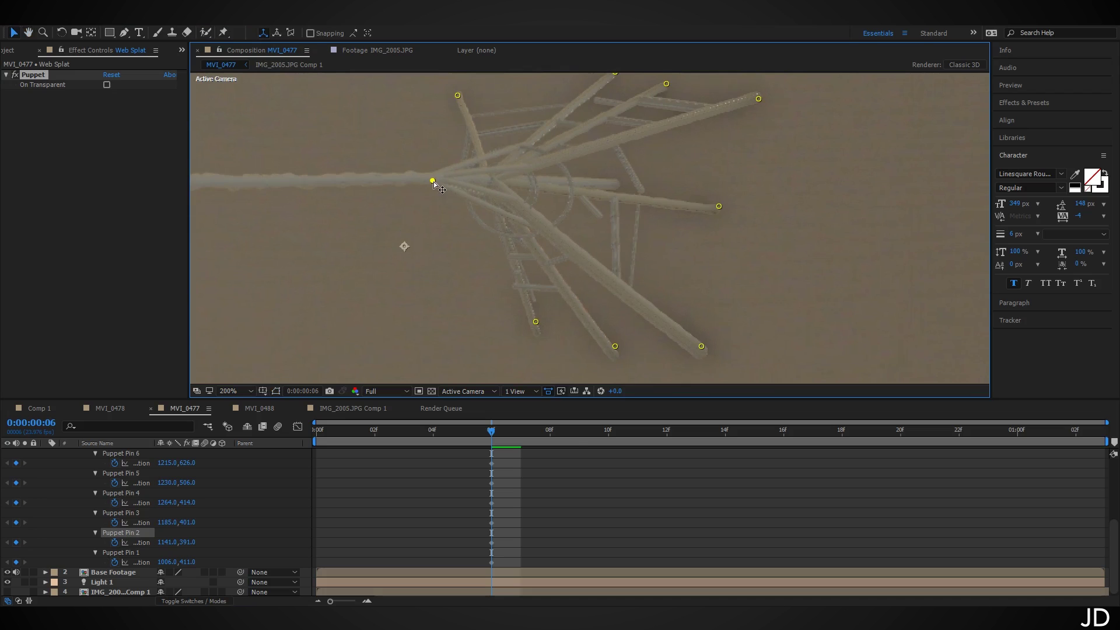
pyautogui.scroll(-1, 453, 193)
pyautogui.moveTo(512, 204)
pyautogui.mouseDown()
pyautogui.moveTo(510, 194)
pyautogui.moveTo(513, 214)
pyautogui.moveTo(513, 203)
pyautogui.mouseUp()
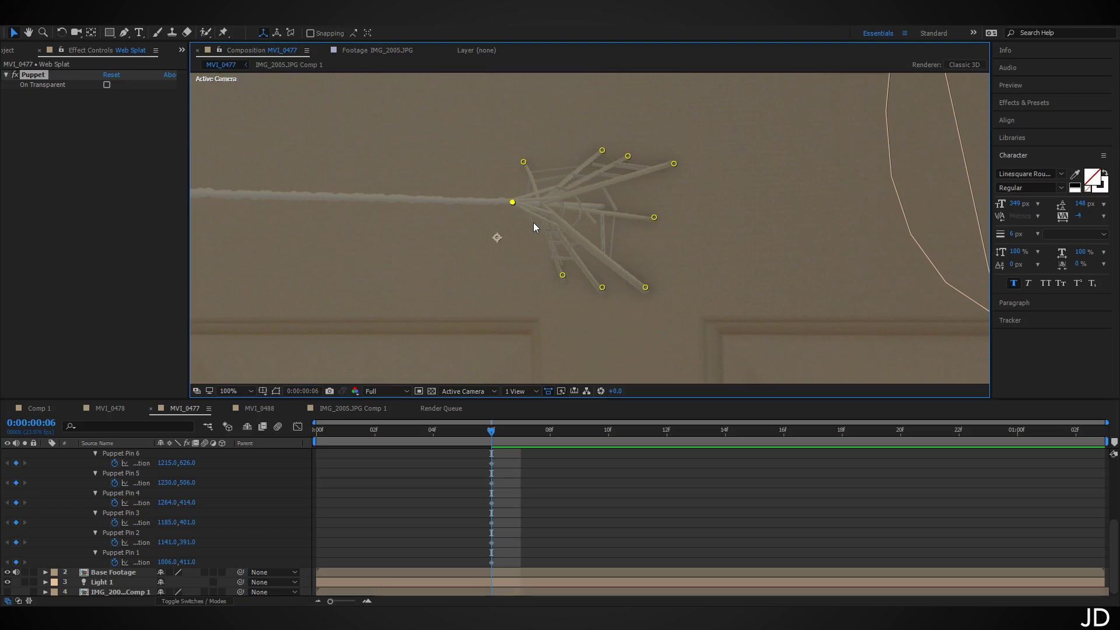
# - Keyframe the branching-point pin pulled back toward the doorknob at frame 8 and rebounding at frame 10
pyautogui.press('pagedown')
pyautogui.press('pagedown')
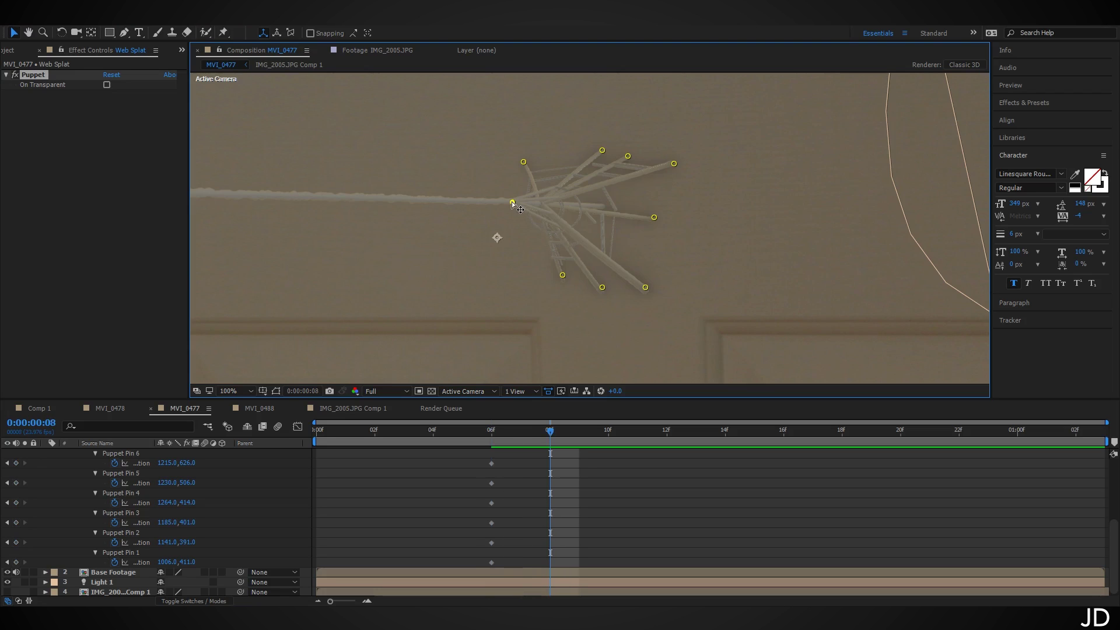
pyautogui.moveTo(512, 202)
pyautogui.mouseDown()
pyautogui.moveTo(495, 207)
pyautogui.moveTo(508, 206)
pyautogui.mouseUp()
pyautogui.press('pagedown')
pyautogui.press('pageup')
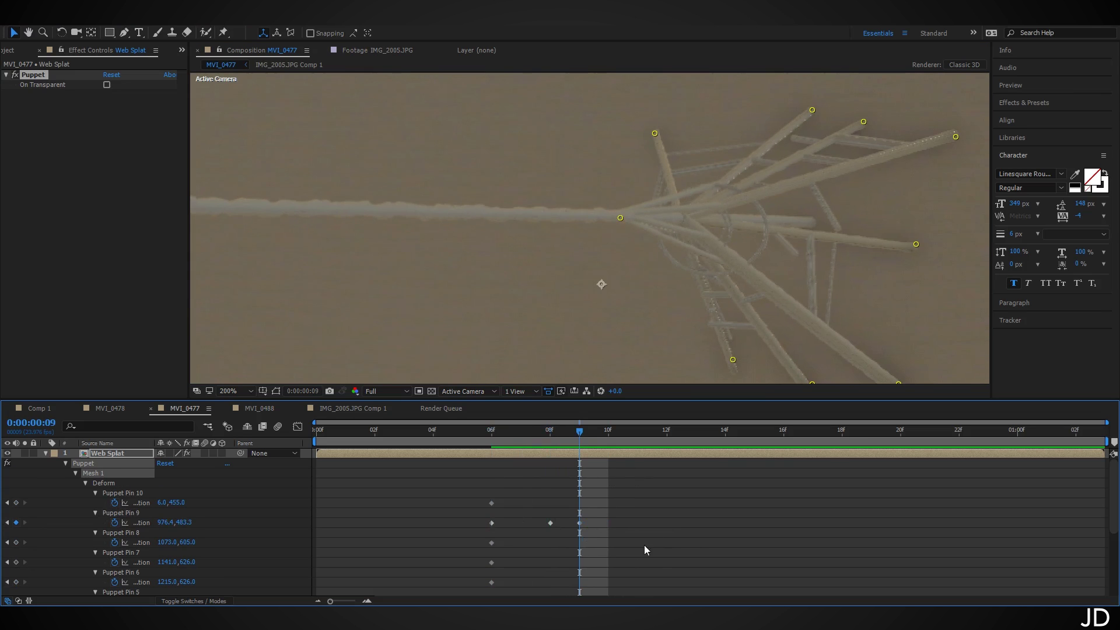
pyautogui.moveTo(578, 522); pyautogui.dragTo(608, 520)
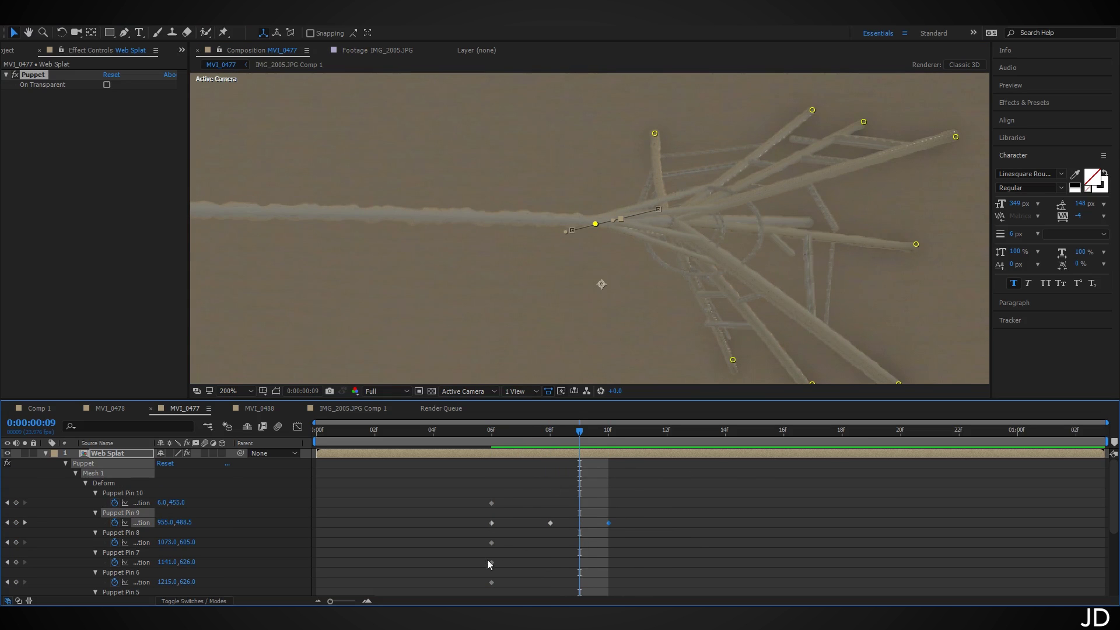
# - Apply Easy Ease to the branching-point pin's keyframe at frame 8 and scrub through the motion
pyautogui.click(550, 522)
pyautogui.rightClick(550, 523)
pyautogui.moveTo(601, 515)
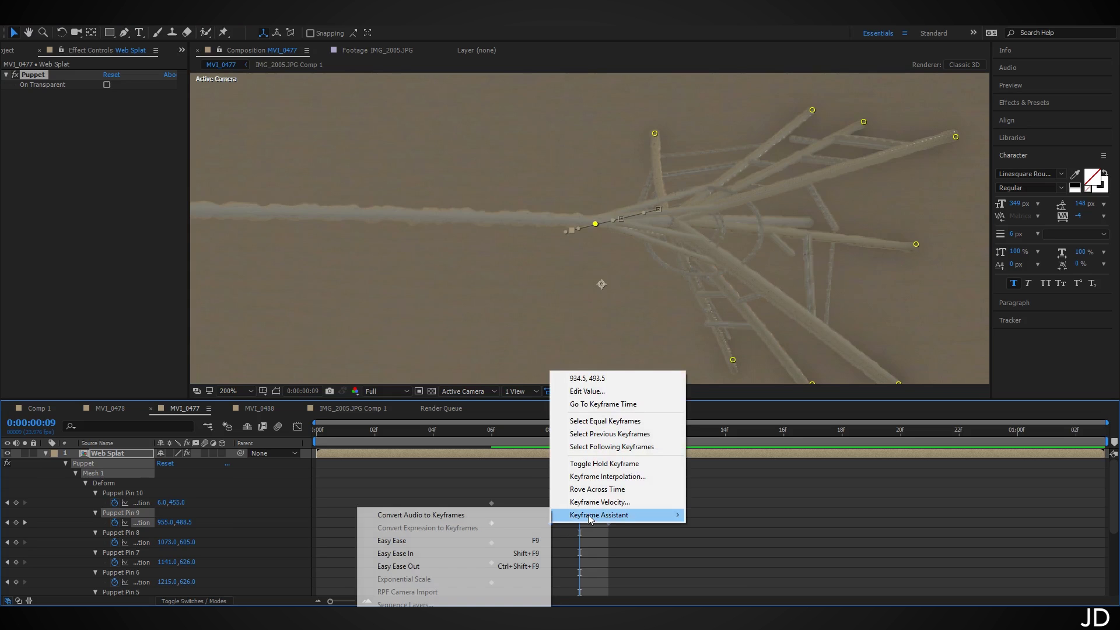
pyautogui.click(412, 541)
pyautogui.moveTo(523, 438)
pyautogui.mouseDown()
pyautogui.moveTo(479, 439)
pyautogui.moveTo(602, 460)
pyautogui.moveTo(492, 462)
pyautogui.moveTo(589, 466)
pyautogui.moveTo(506, 471)
pyautogui.moveTo(503, 433)
pyautogui.mouseUp()
pyautogui.scroll(-1, 387, 287)
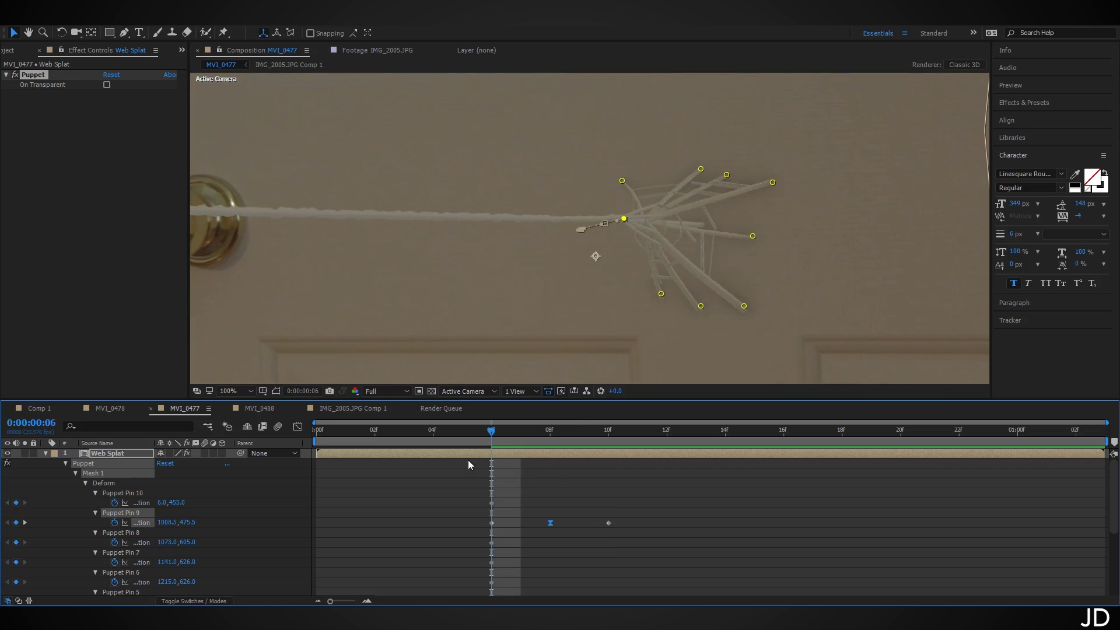
pyautogui.moveTo(461, 428); pyautogui.dragTo(485, 439)
# - At frame 8, move the puppet pin at the web line's outer end beyond the doorknob to 4.0, 445.0
pyautogui.moveTo(312, 309); pyautogui.dragTo(742, 293)
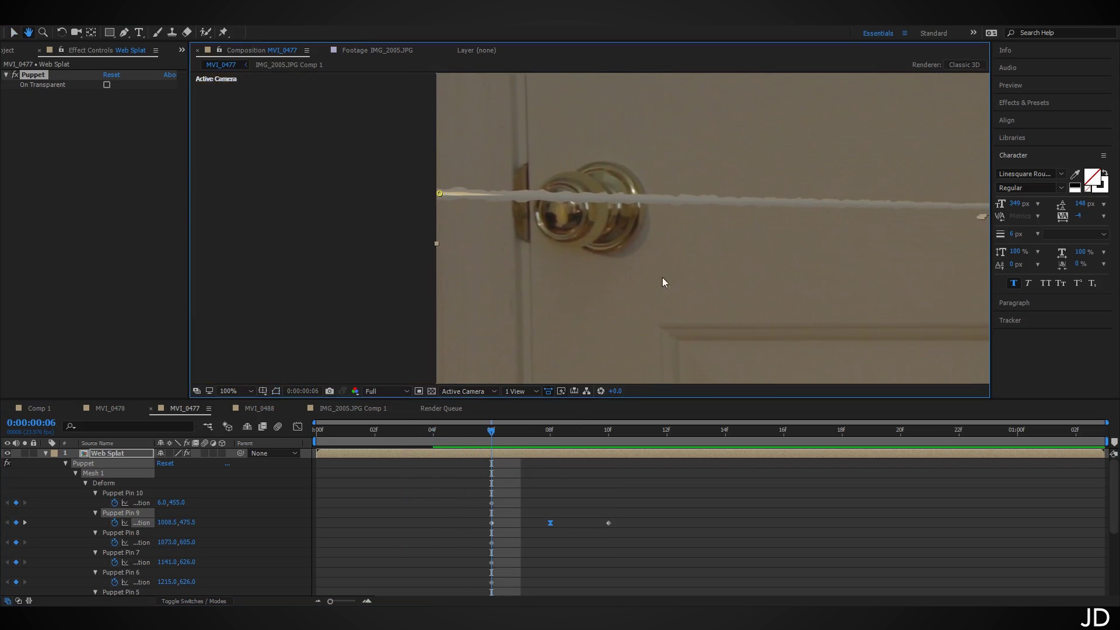
pyautogui.scroll(1, 513, 255)
pyautogui.moveTo(543, 262); pyautogui.dragTo(626, 319)
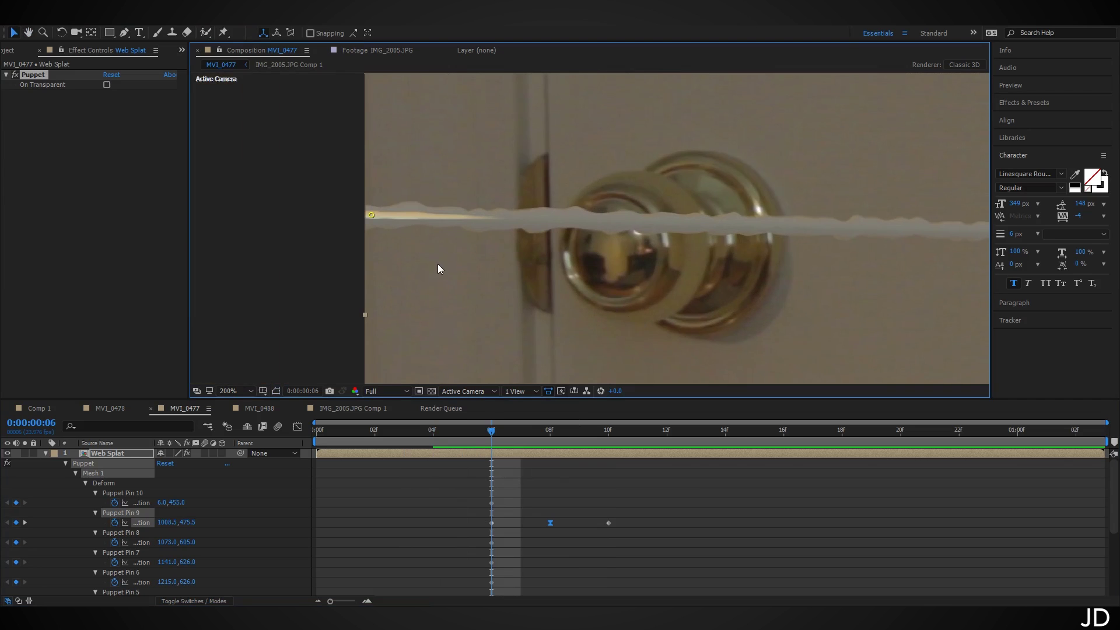
pyautogui.press('pagedown')
pyautogui.press('pagedown')
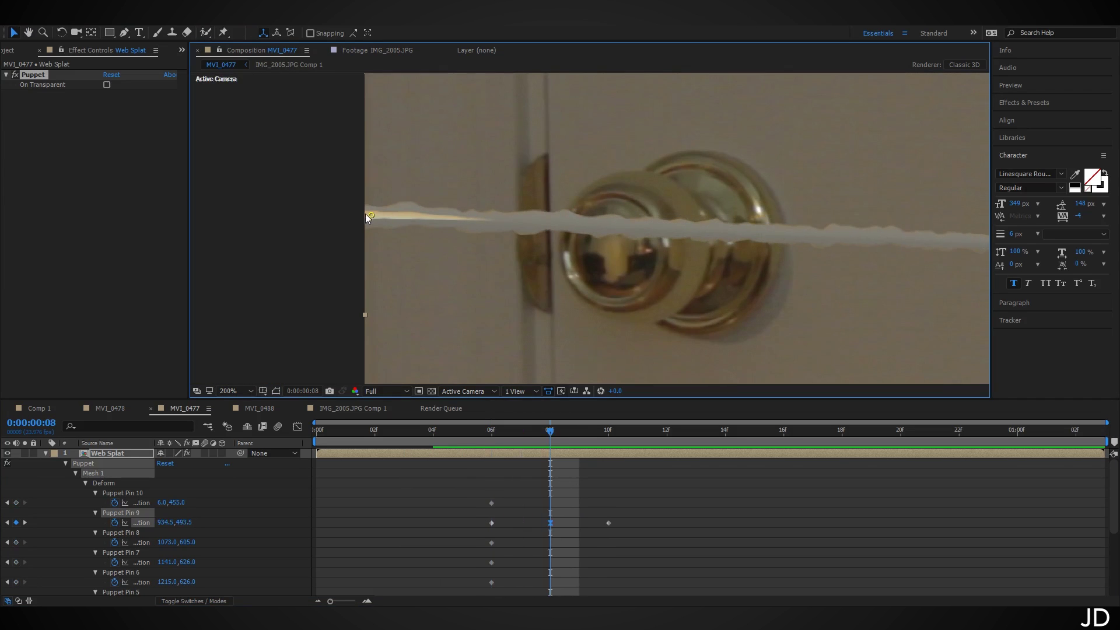
pyautogui.moveTo(371, 215); pyautogui.dragTo(777, 250)
# - Keyframe further small movements of the web line's outer-end pin at frames 10, 12, 14, 15 and 16
pyautogui.press('pagedown')
pyautogui.press('pagedown')
pyautogui.press('pagedown')
pyautogui.press('pagedown')
pyautogui.scroll(1, 380, 222)
pyautogui.moveTo(523, 218); pyautogui.dragTo(527, 233)
pyautogui.press('pagedown')
pyautogui.press('pagedown')
pyautogui.press('pagedown')
pyautogui.press('pagedown')
# - Play back and scrub the puppet animation to check how the web line and splat move on impact
pyautogui.scroll(-6, 686, 287)
pyautogui.moveTo(721, 276); pyautogui.dragTo(679, 251)
pyautogui.scroll(1, 712, 296)
pyautogui.scroll(-1, 710, 298)
pyautogui.moveTo(733, 441); pyautogui.dragTo(374, 441)
pyautogui.press('space')
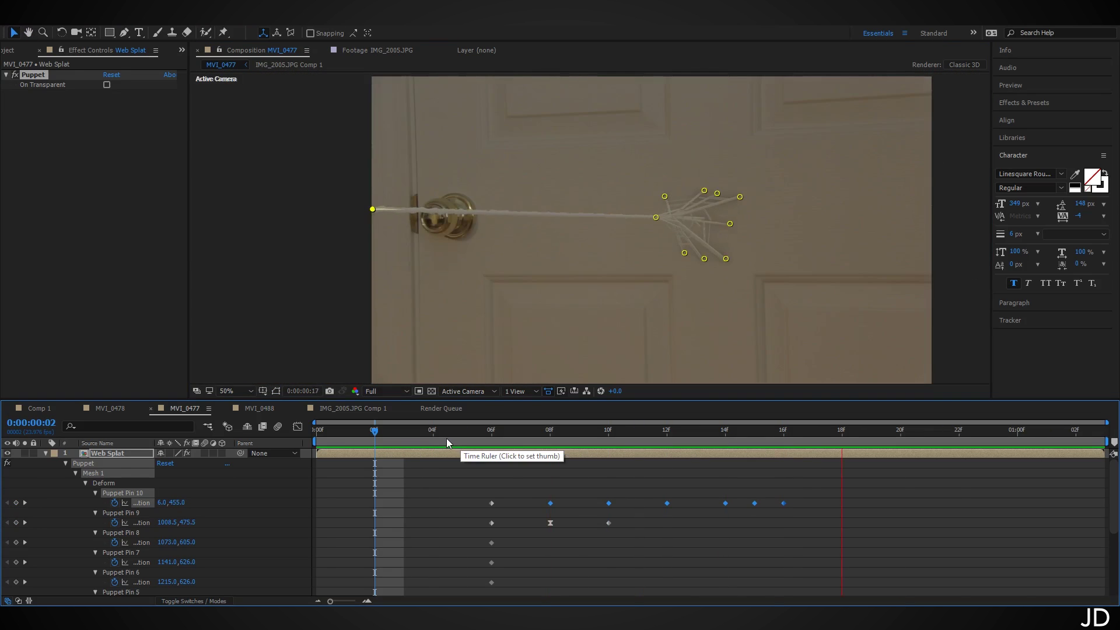
pyautogui.click(462, 442)
pyautogui.moveTo(439, 446); pyautogui.dragTo(545, 457)
pyautogui.click(557, 450)
# - Readjust the branching-point pin at frames 8, 10 and 6, placing it at 1002.5, 476.5 at frame 6, and preview the motion
pyautogui.press('.')
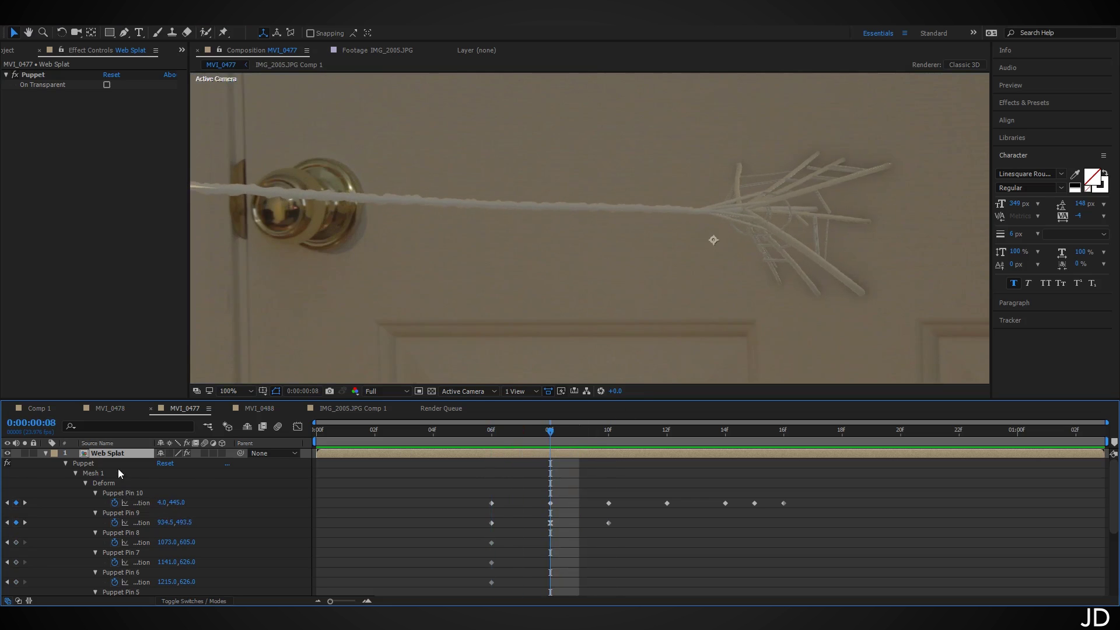
pyautogui.click(142, 493)
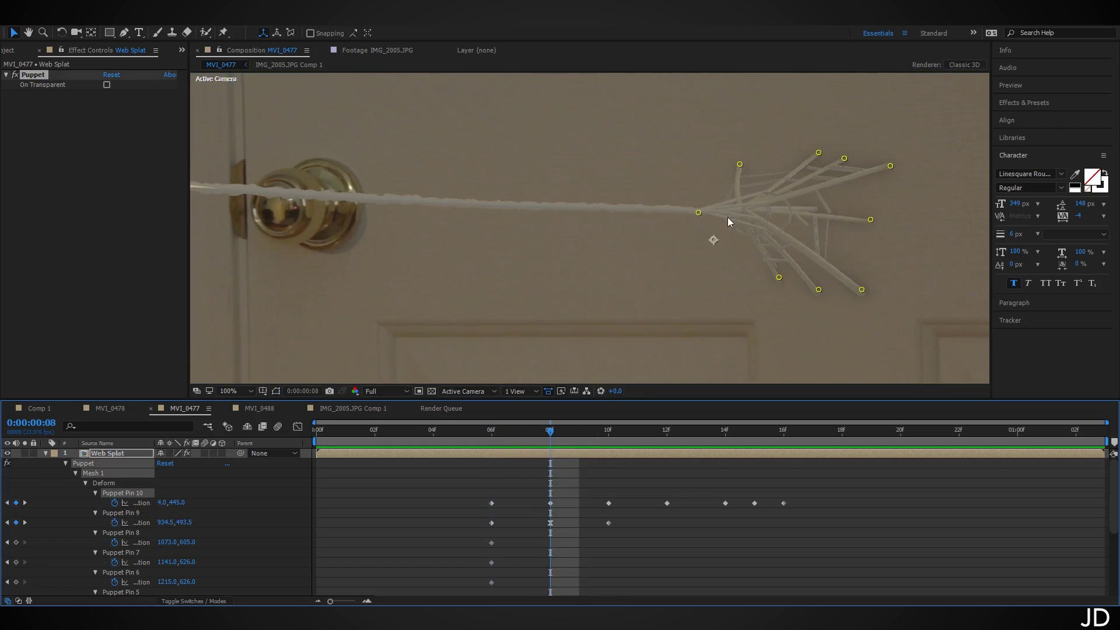
pyautogui.scroll(1, 713, 234)
pyautogui.moveTo(713, 234); pyautogui.dragTo(417, 284)
pyautogui.moveTo(510, 243); pyautogui.dragTo(534, 242)
pyautogui.moveTo(551, 434); pyautogui.dragTo(608, 436)
pyautogui.moveTo(543, 239); pyautogui.dragTo(564, 236)
pyautogui.moveTo(567, 435); pyautogui.dragTo(491, 436)
pyautogui.moveTo(532, 243); pyautogui.dragTo(592, 227)
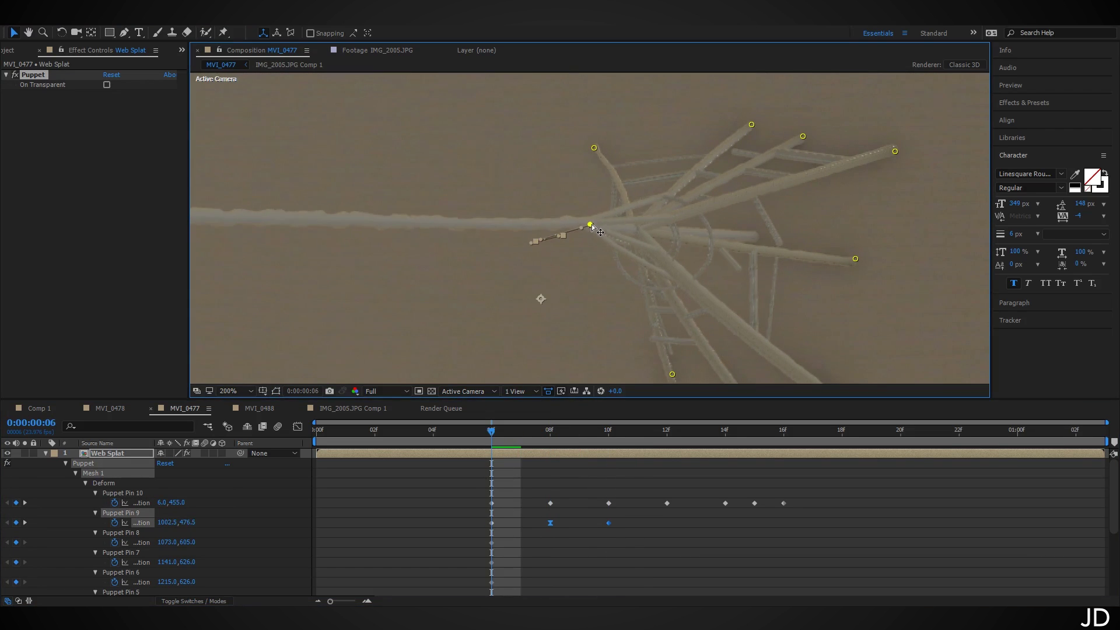
pyautogui.moveTo(492, 433); pyautogui.dragTo(521, 436)
pyautogui.scroll(-2, 614, 333)
pyautogui.press('space')
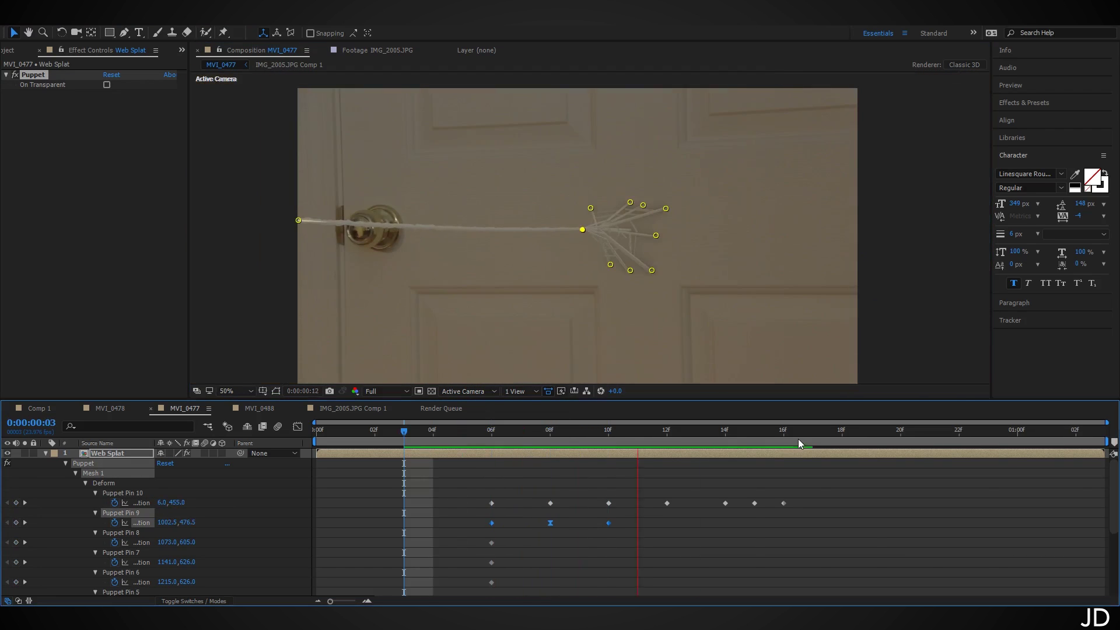
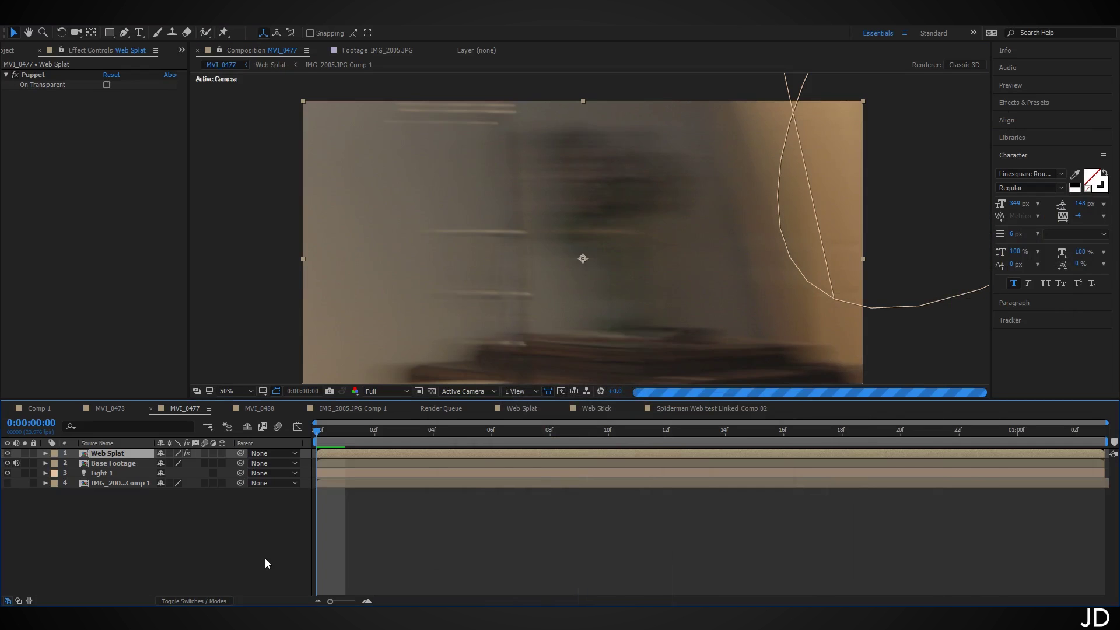
# - In the Web Splat composition, set the E3D layer's Element motion blur samples to 15
pyautogui.click(519, 410)
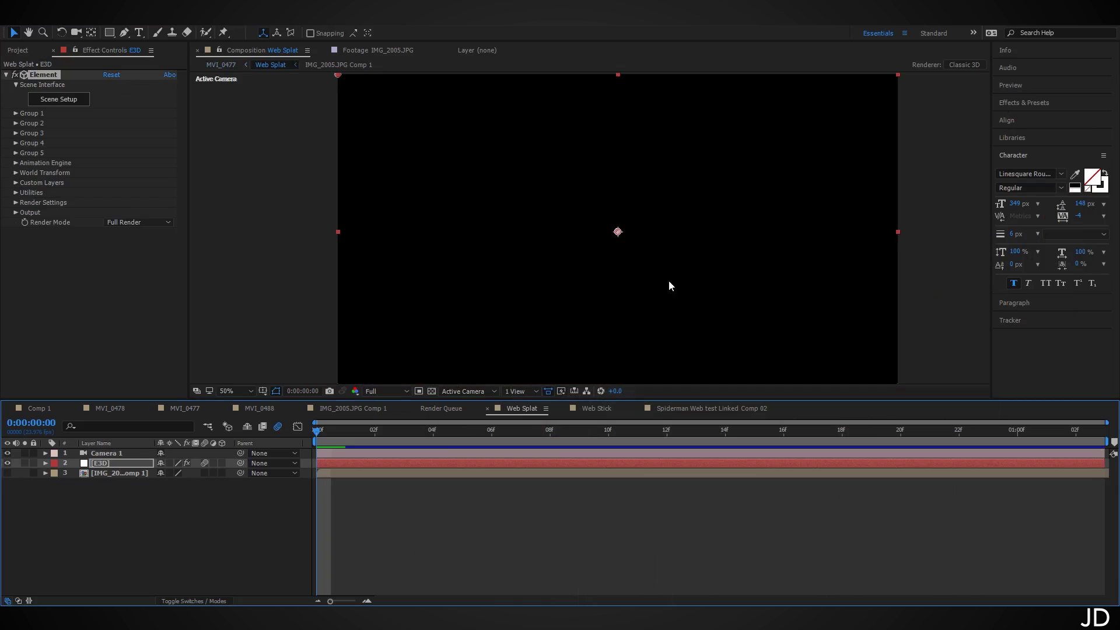
pyautogui.click(35, 202)
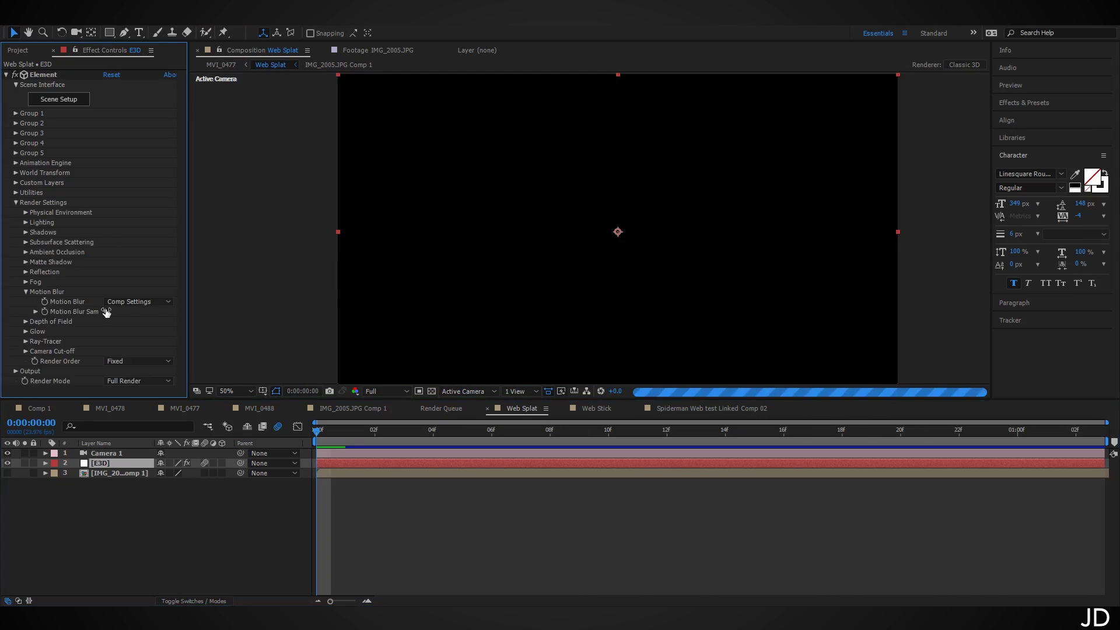
pyautogui.click(112, 312)
pyautogui.write('15')
pyautogui.press('Return')
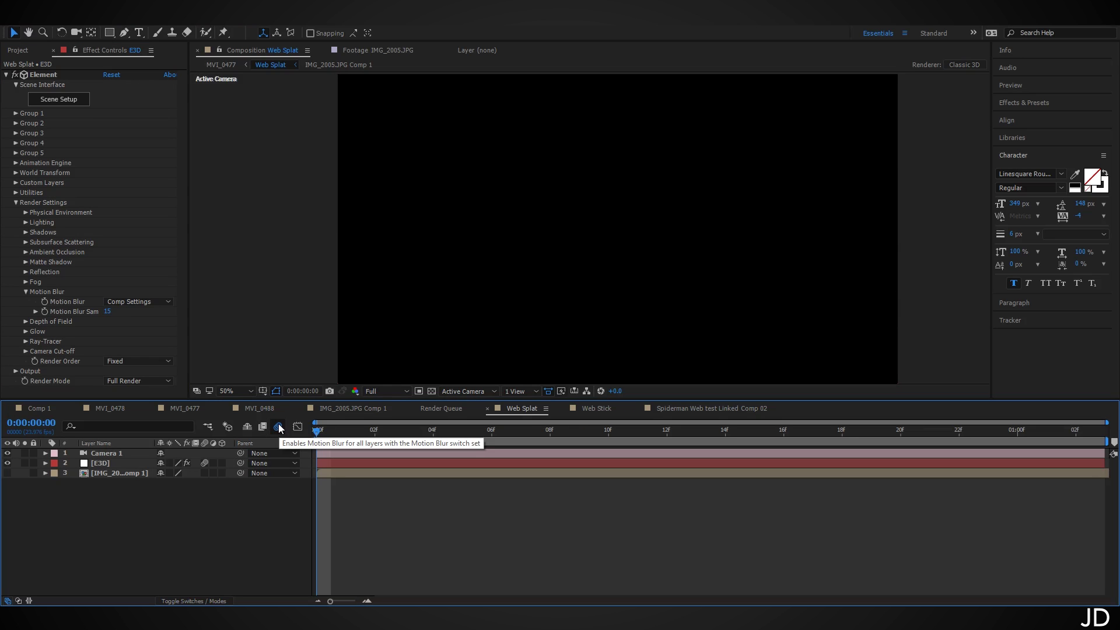
pyautogui.click(204, 463)
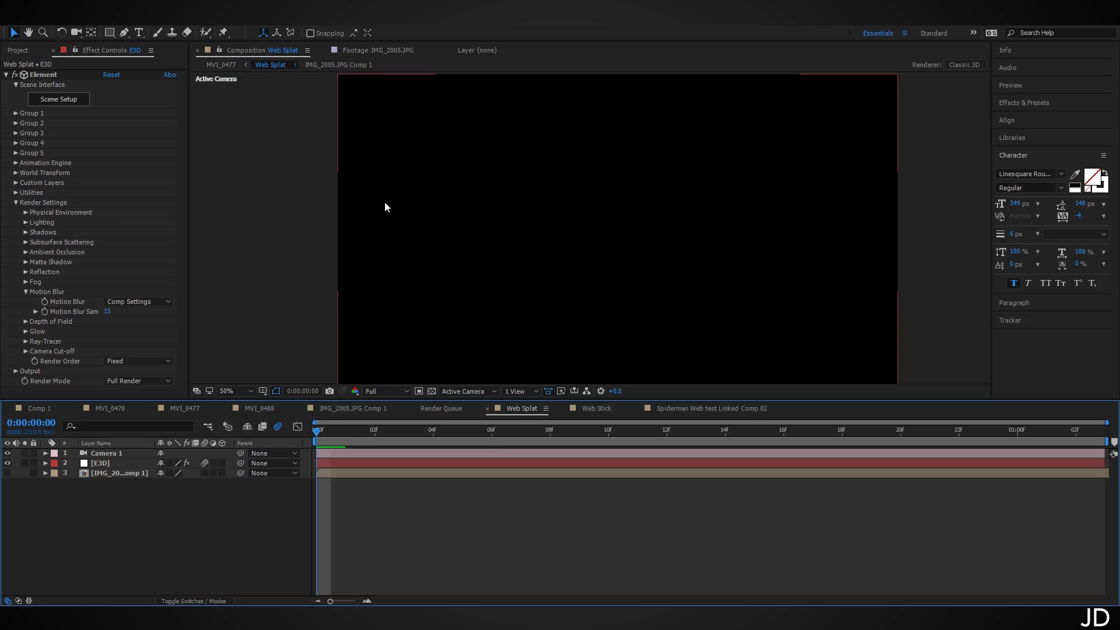
# - Set the E3D layer's SSAO ambient occlusion intensity to 1
pyautogui.click(26, 252)
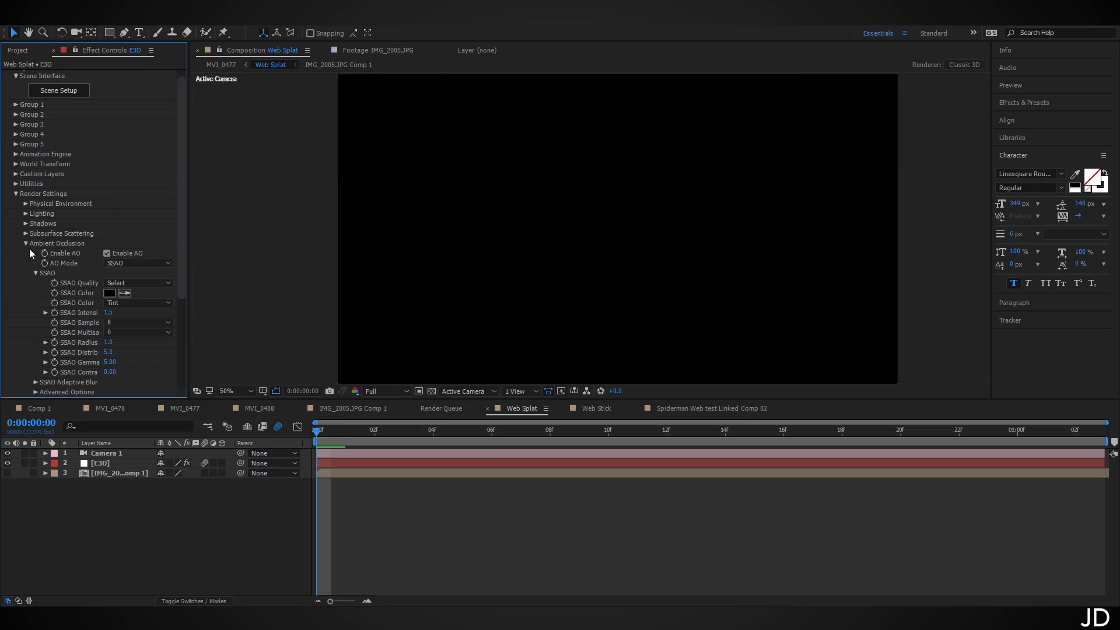
pyautogui.click(108, 313)
pyautogui.write('1')
pyautogui.press('Return')
# - In MVI_0477 at frame 10, add Brightness & Contrast to the Web Splat layer with brightness 6 and contrast 4
pyautogui.click(187, 408)
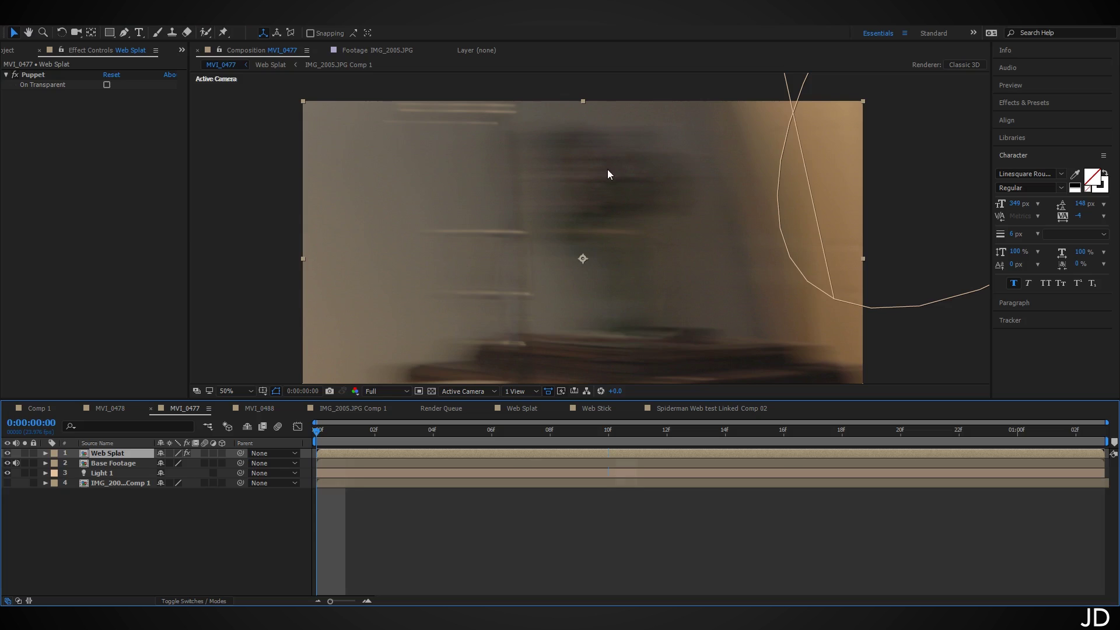
pyautogui.click(607, 430)
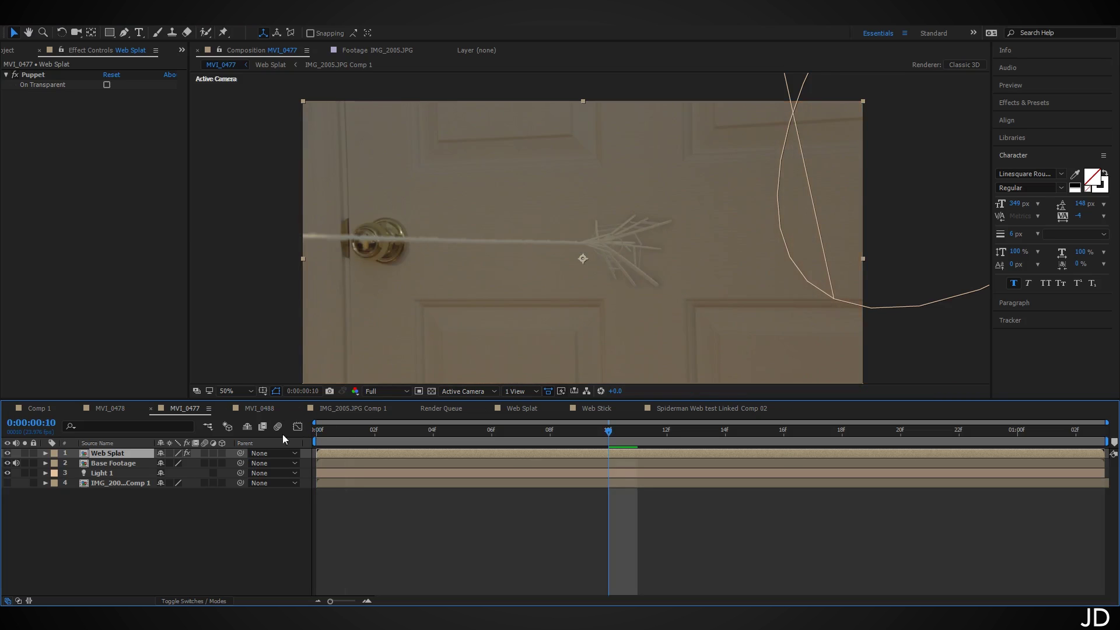
pyautogui.hotkey('ctrl', 'space')
pyautogui.write('bright')
pyautogui.click(138, 463)
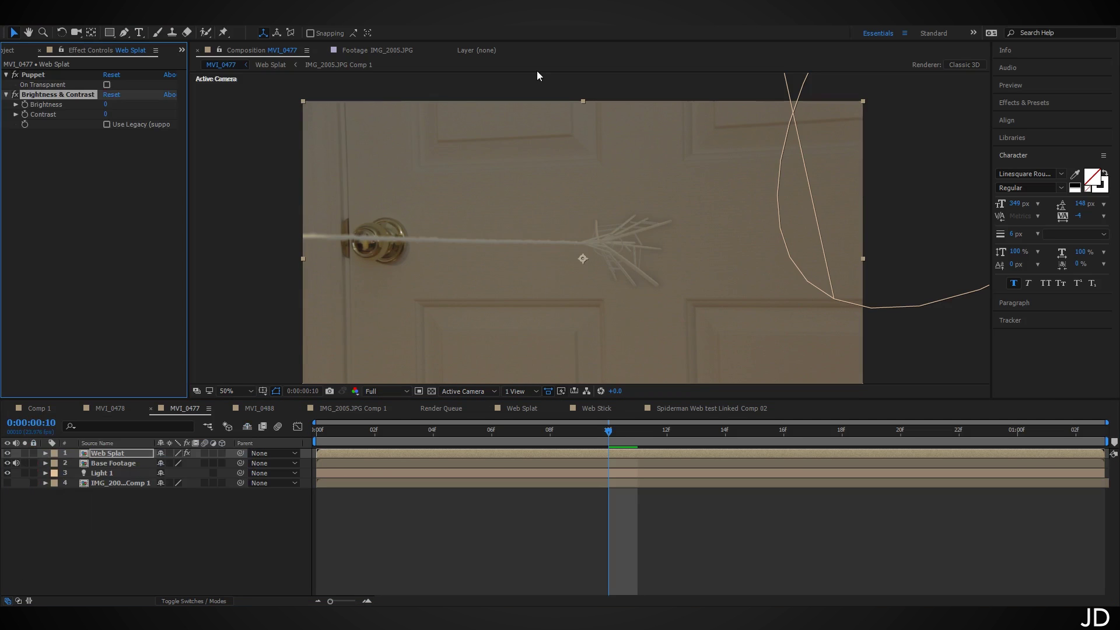
pyautogui.click(106, 106)
pyautogui.write('6')
pyautogui.press('Return')
pyautogui.click(106, 115)
pyautogui.write('4')
pyautogui.press('Return')
# - Add Color Balance to the Web Splat layer, set midtone red and midtone green to -7, and preview the shot
pyautogui.click(134, 452)
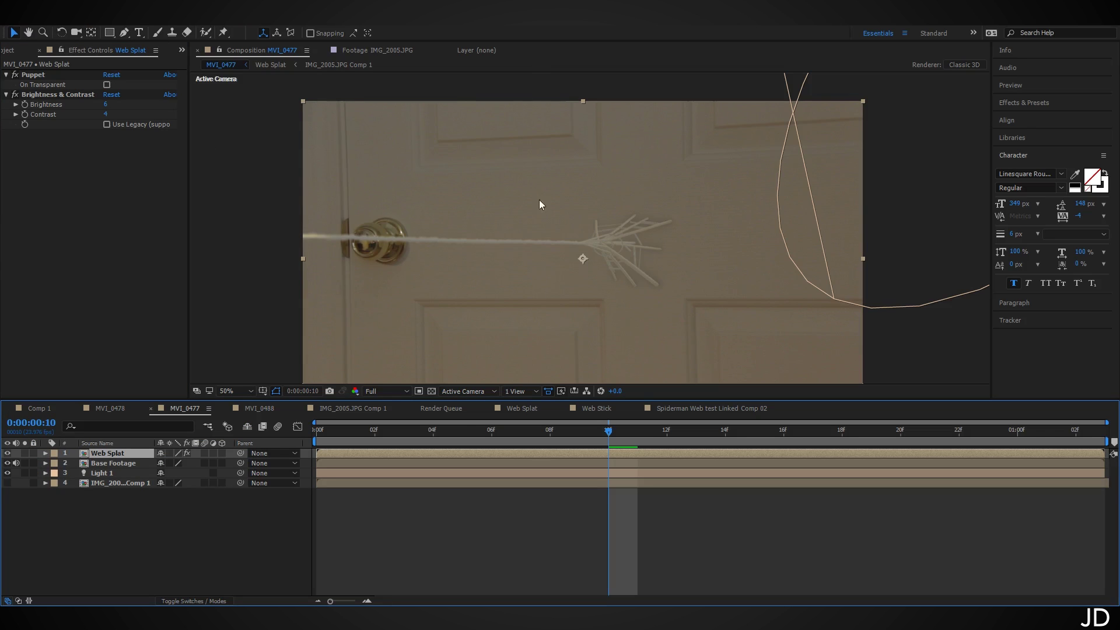
pyautogui.hotkey('ctrl', 'space')
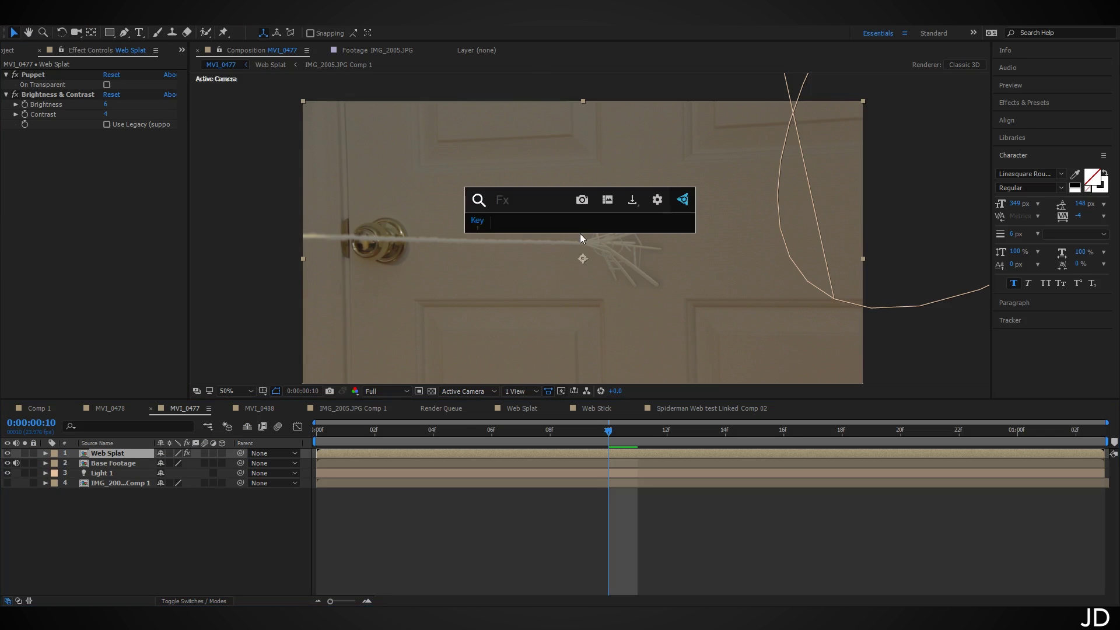
pyautogui.write('colo')
pyautogui.press('Return')
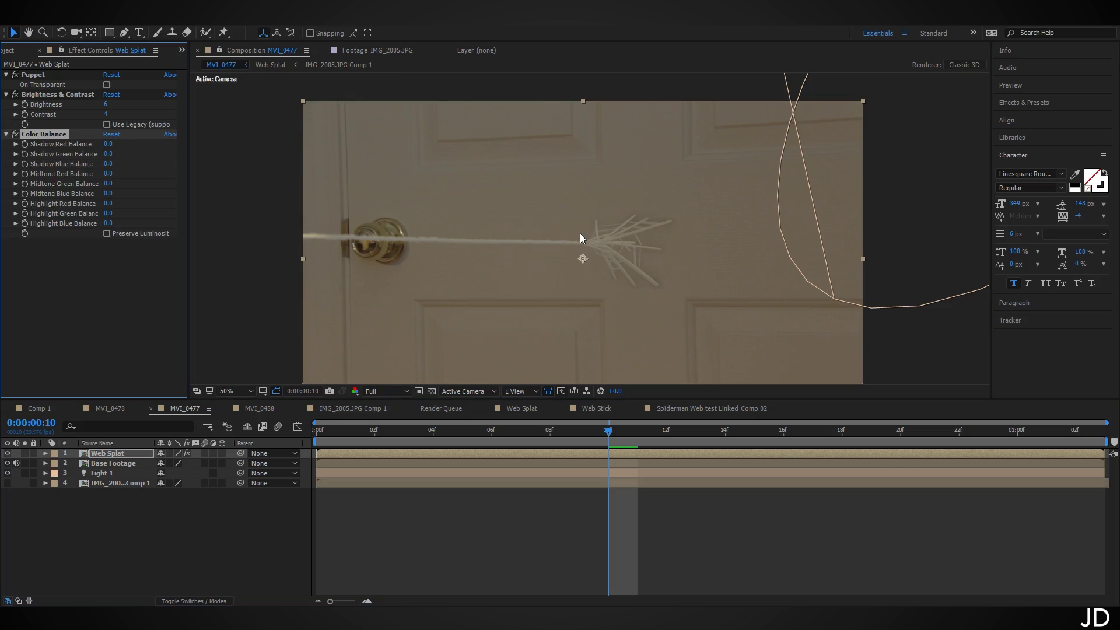
pyautogui.scroll(1, 605, 258)
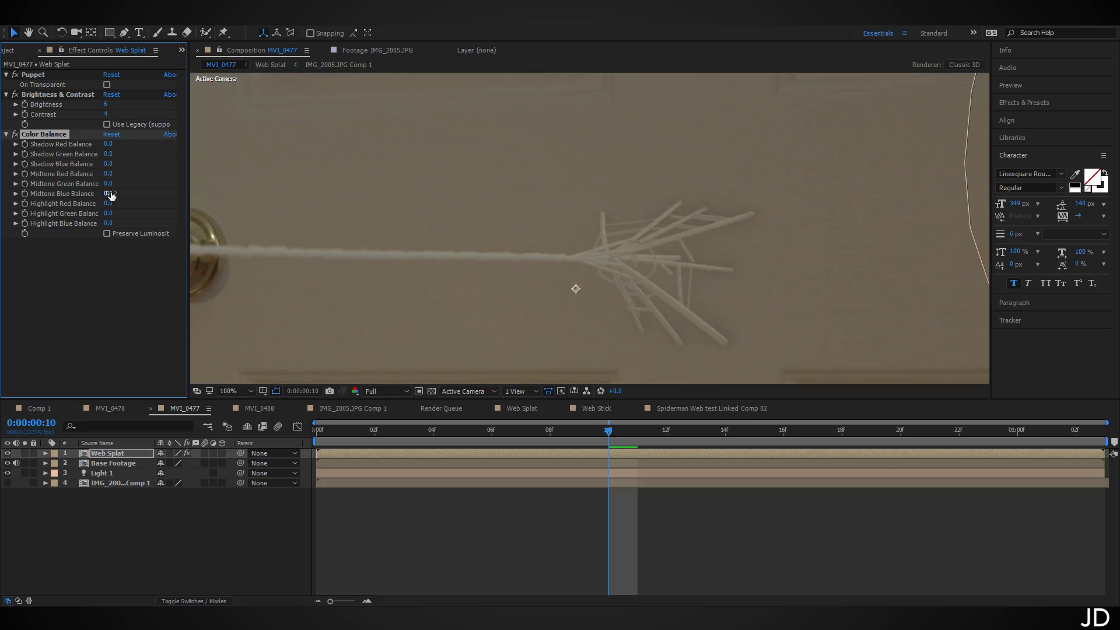
pyautogui.moveTo(106, 175); pyautogui.dragTo(104, 183)
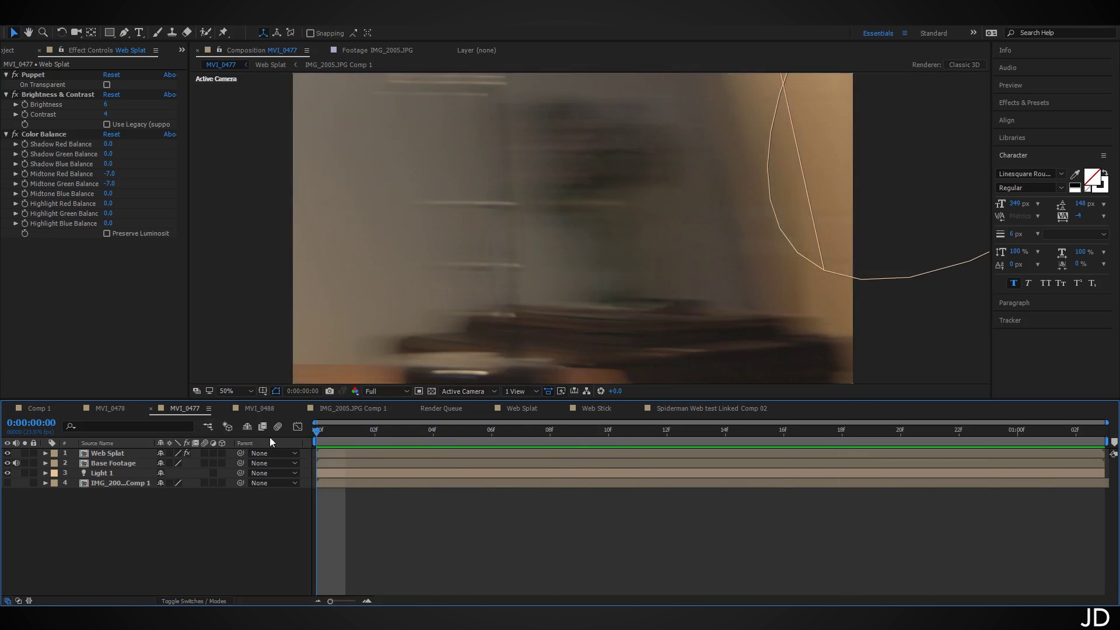
pyautogui.press('space')
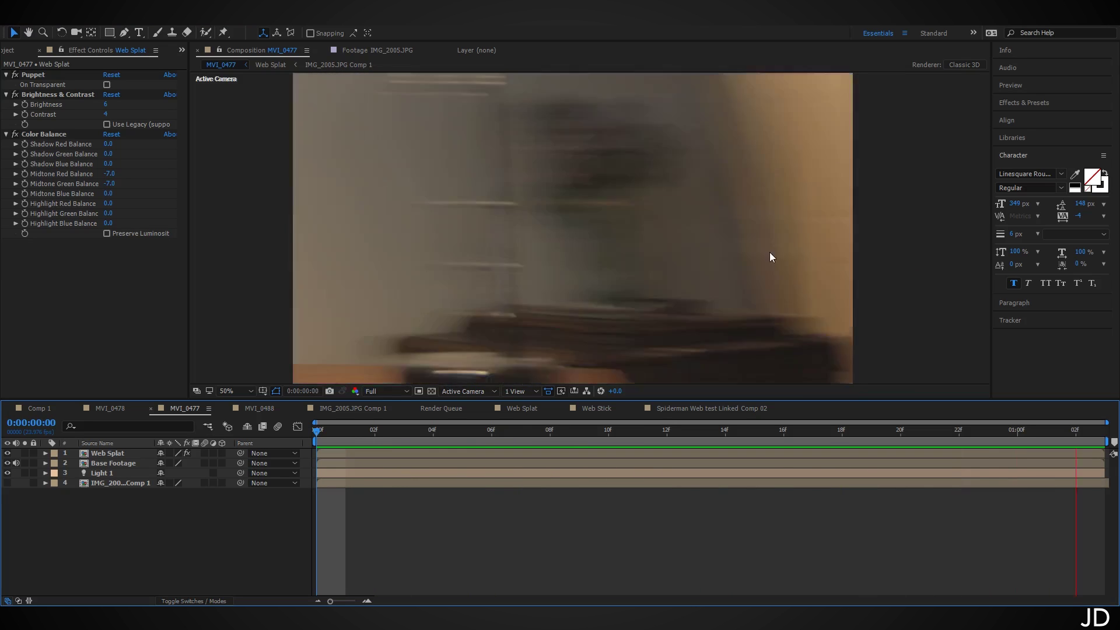
# - Examine the web strand model in the Web Stick composition's Element scene, and return to the MVI_0477 composition
pyautogui.press('space')
pyautogui.scroll(4, 592, 198)
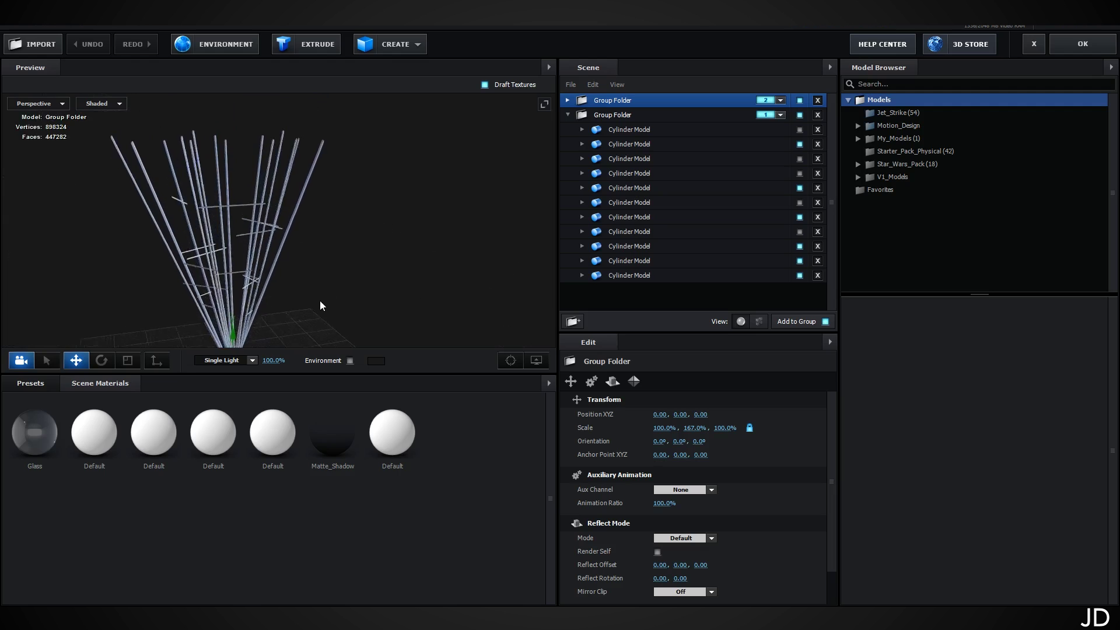
pyautogui.moveTo(320, 299); pyautogui.dragTo(461, 260)
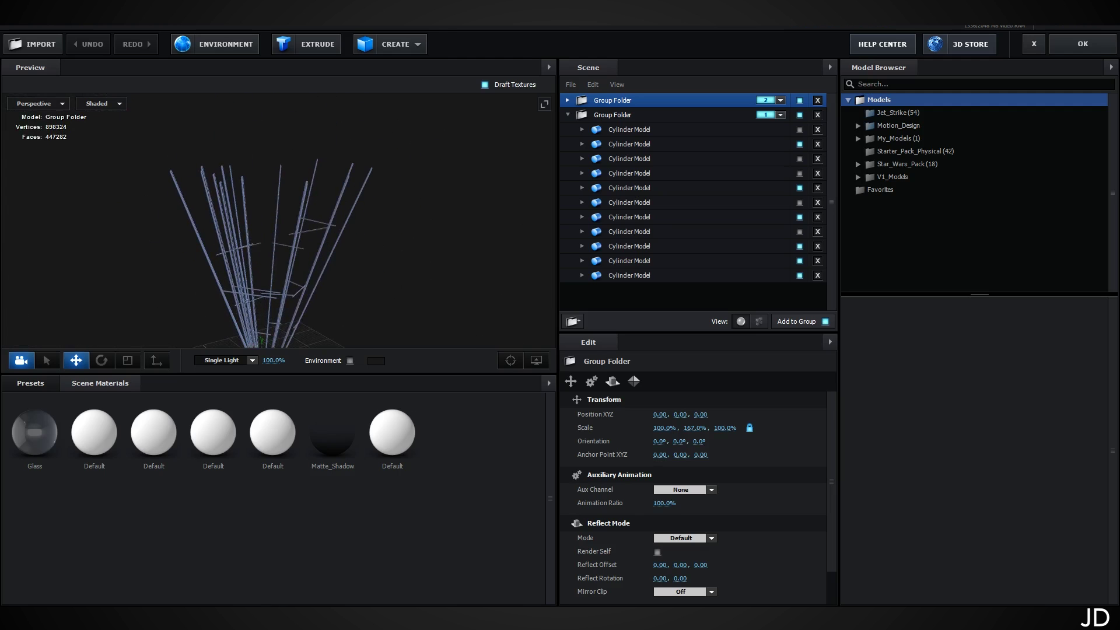
pyautogui.click(1073, 44)
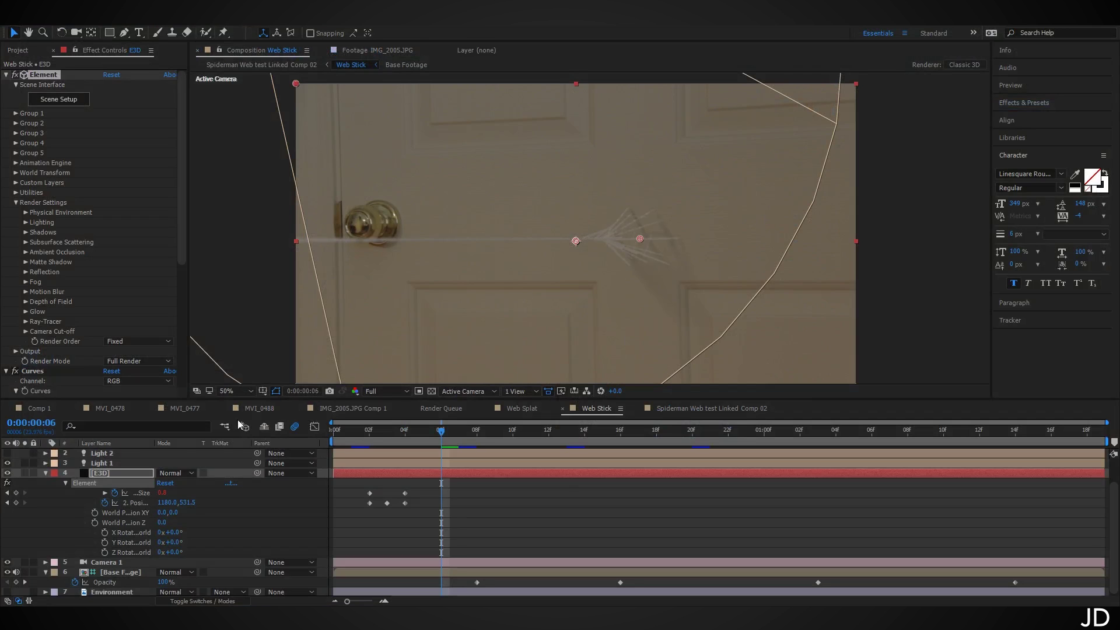
pyautogui.click(191, 406)
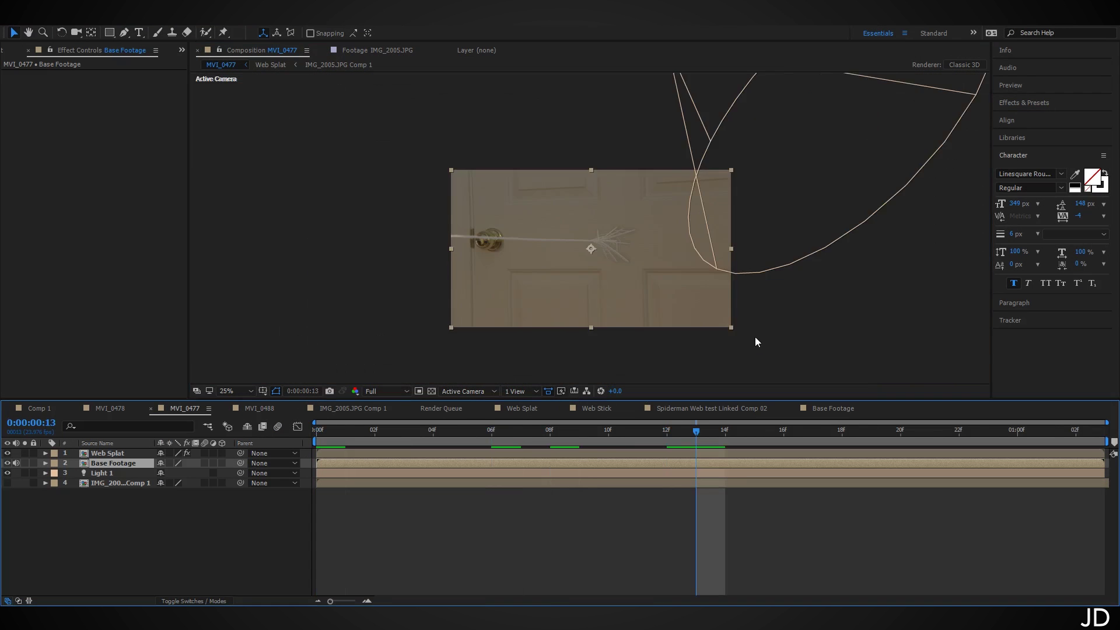
pyautogui.scroll(2, 753, 336)
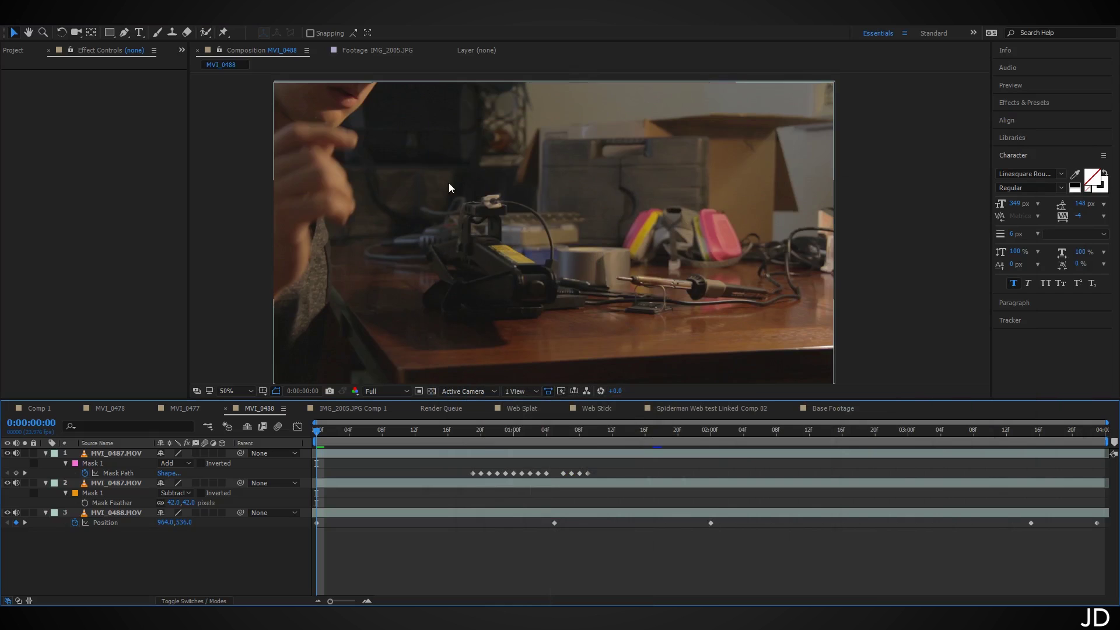
# - In MVI_0488, pre-compose all three footage layers with their attributes, run the 3D Camera Tracker on the result and create its camera
pyautogui.scroll(-2, 672, 233)
pyautogui.scroll(2, 682, 246)
pyautogui.moveTo(158, 563); pyautogui.dragTo(136, 450)
pyautogui.hotkey('ctrl', 'shift', 'c')
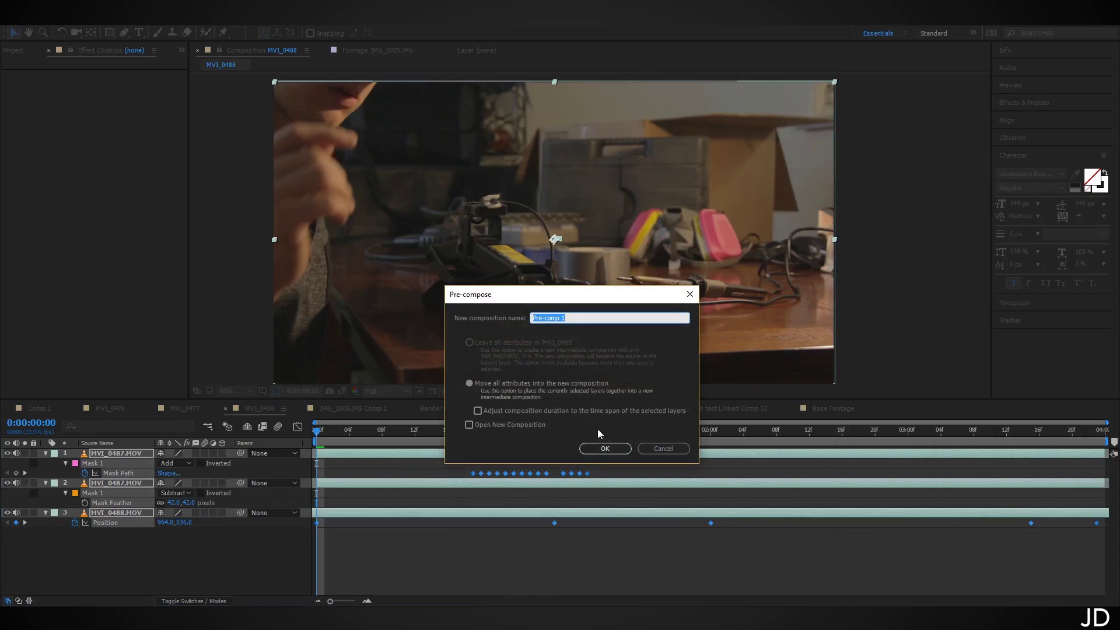
pyautogui.click(606, 449)
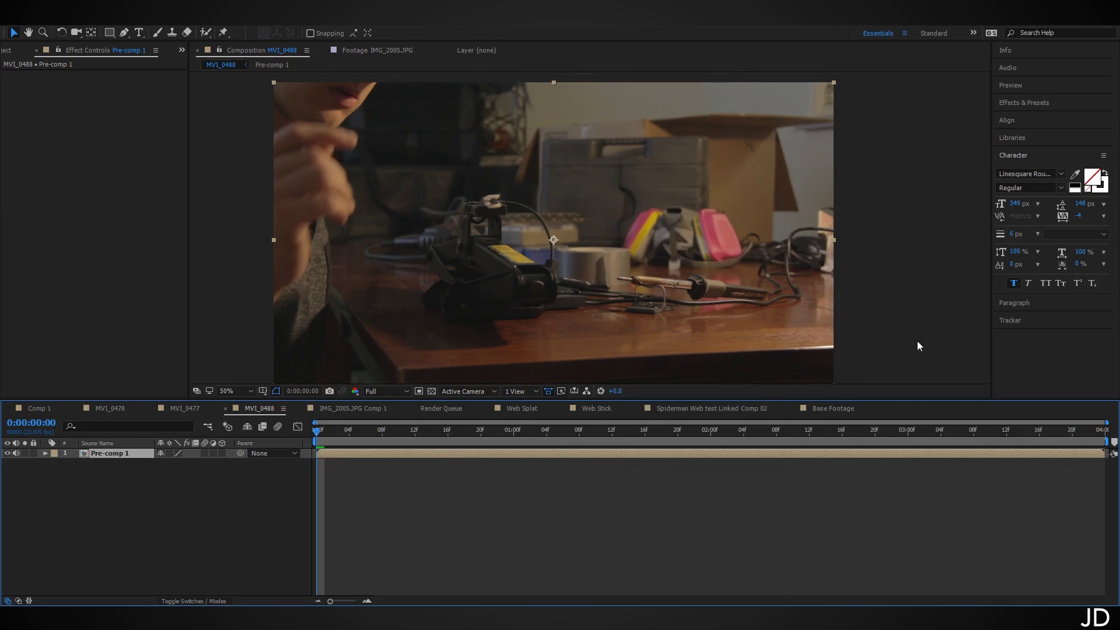
pyautogui.click(1015, 320)
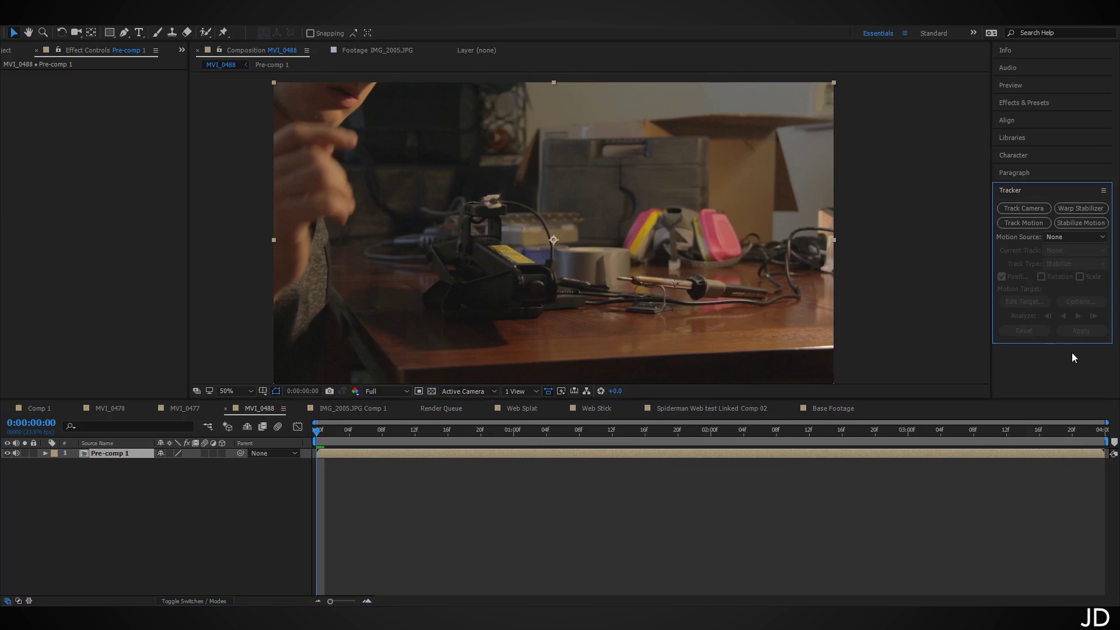
pyautogui.click(1038, 208)
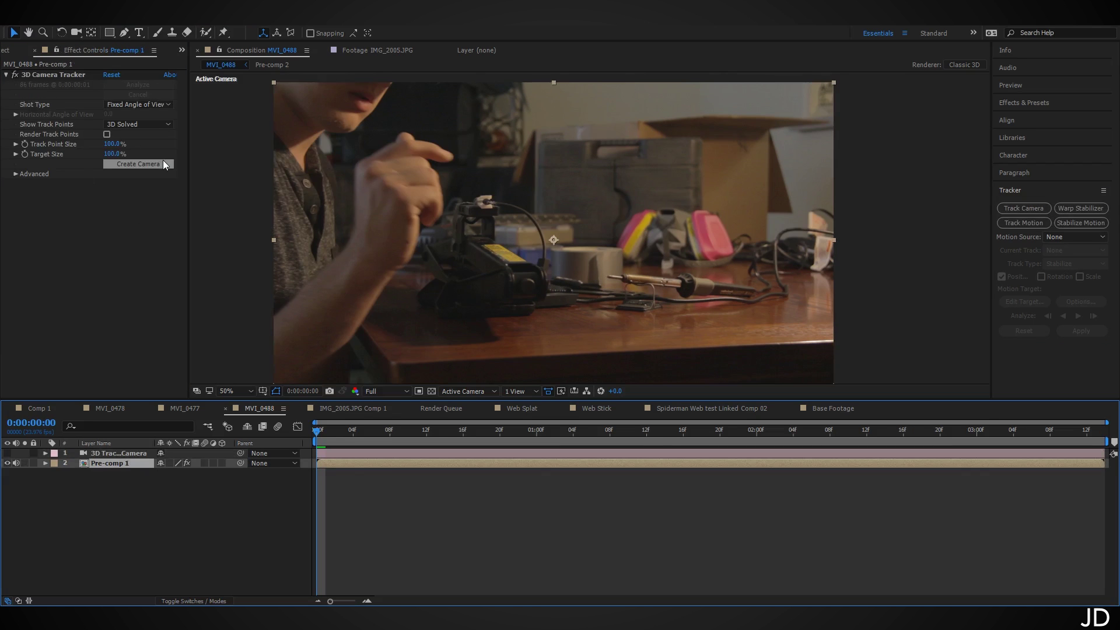
# - Add a solid layer named E3D to MVI_0488 and apply the Element effect to it
pyautogui.click(269, 540)
pyautogui.hotkey('ctrl', 'y')
pyautogui.write('E3D')
pyautogui.press('Return')
pyautogui.hotkey('ctrl', 'space')
pyautogui.write('ele')
pyautogui.press('Return')
# - In the E3D layer's Element scene, create a cylinder and rotate it to a Z orientation of 270° so it lies horizontally
pyautogui.click(63, 104)
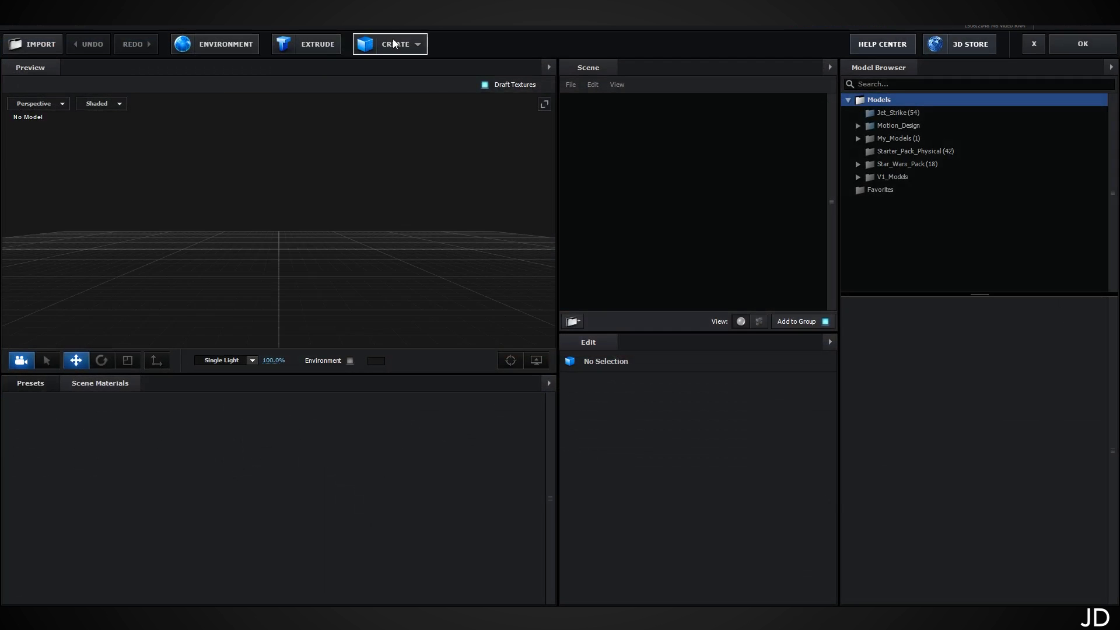
pyautogui.click(396, 44)
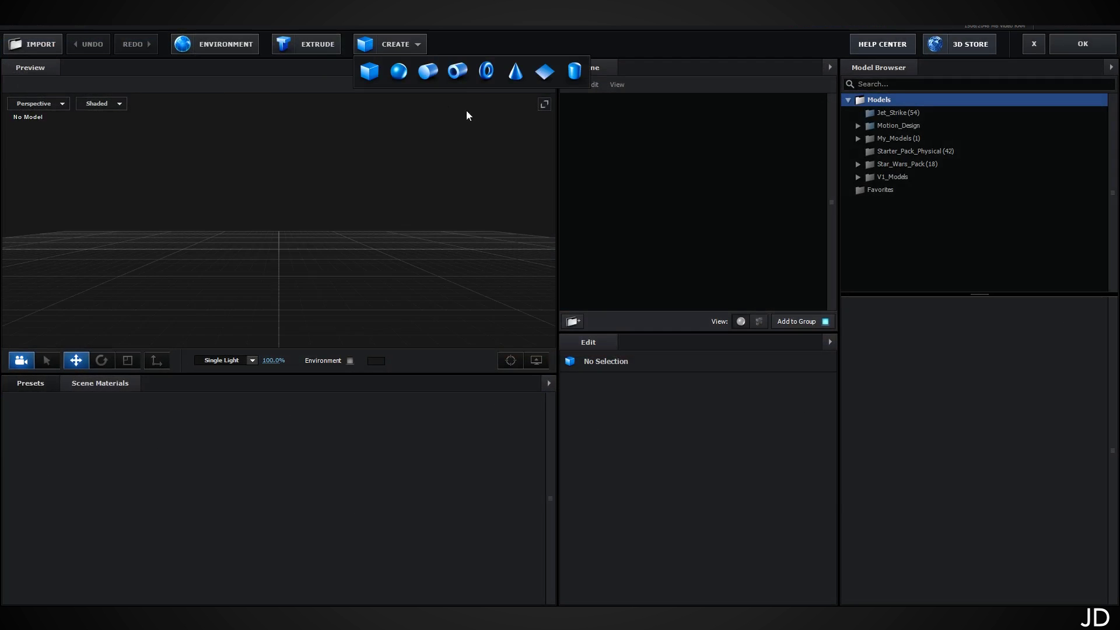
pyautogui.click(429, 80)
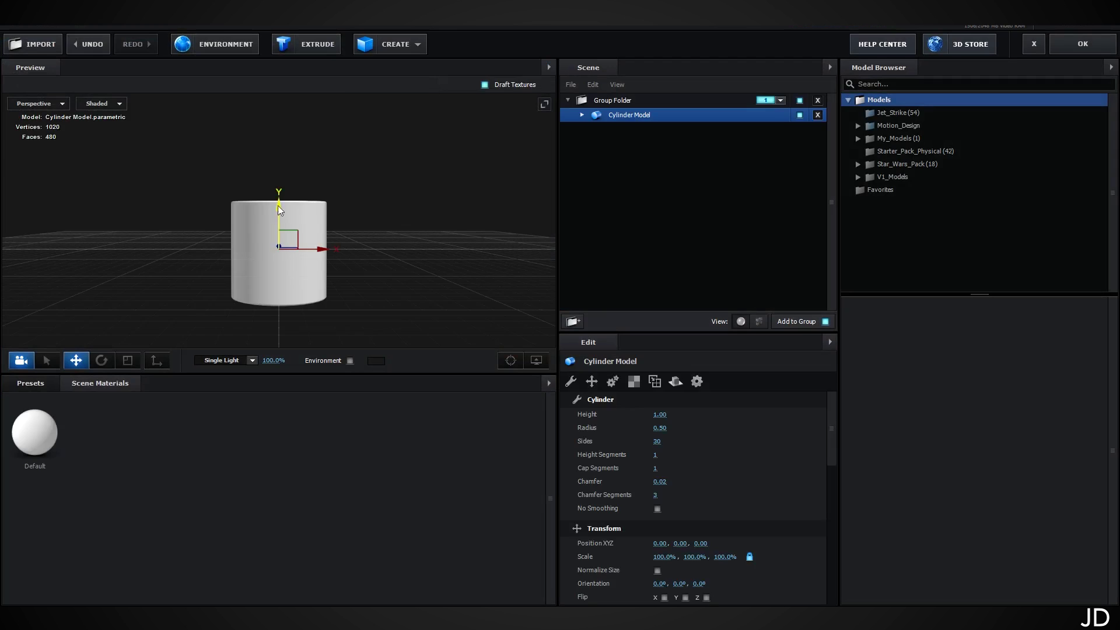
pyautogui.click(96, 363)
pyautogui.moveTo(318, 224); pyautogui.dragTo(384, 276)
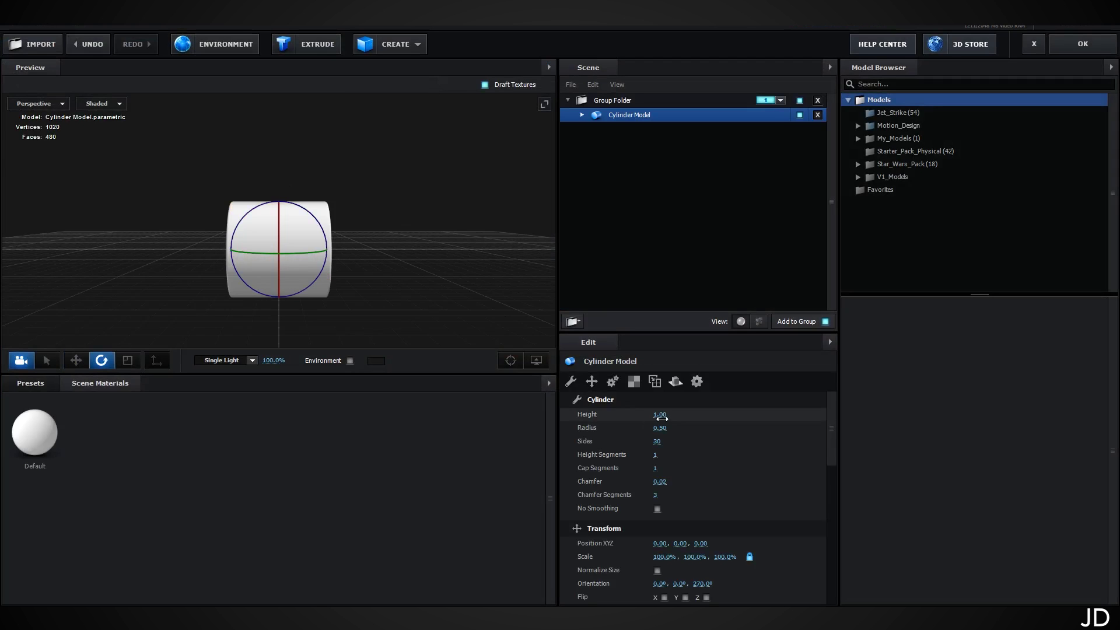
# - Set the cylinder's radius to 0.035, its height to 30 and its height segments to 200
pyautogui.moveTo(661, 429); pyautogui.dragTo(653, 427)
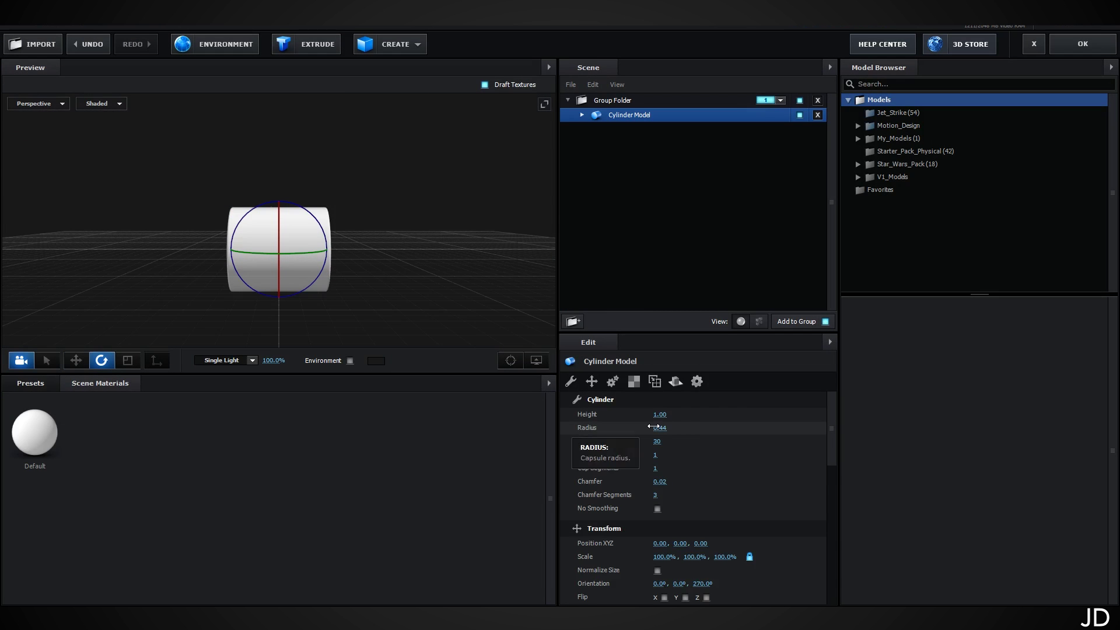
pyautogui.click(663, 429)
pyautogui.write('0.04')
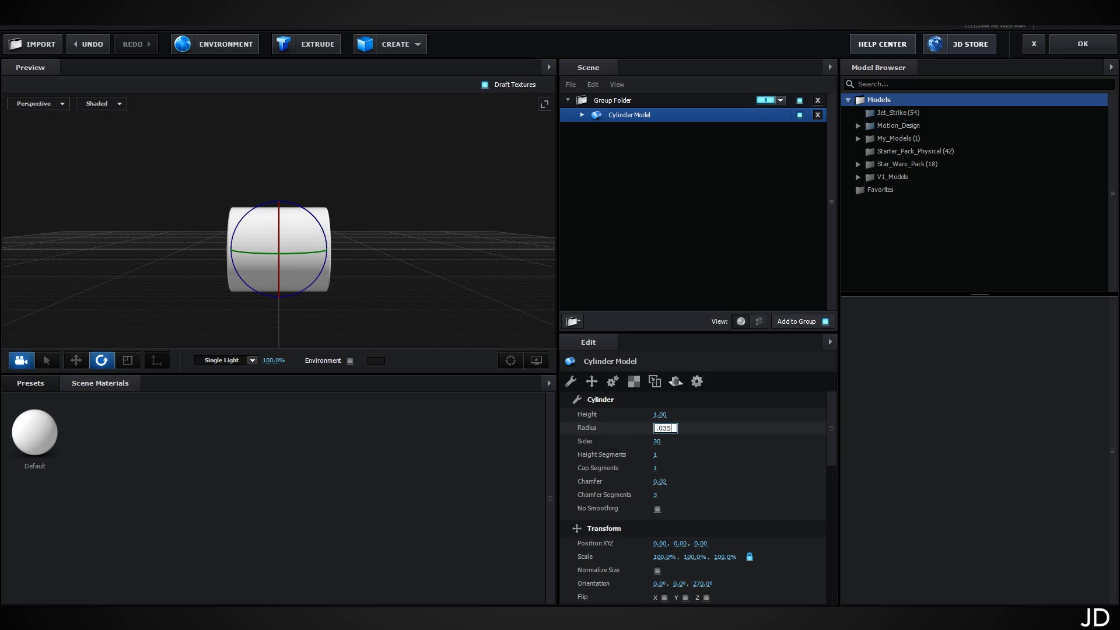
pyautogui.press('Return')
pyautogui.click(656, 415)
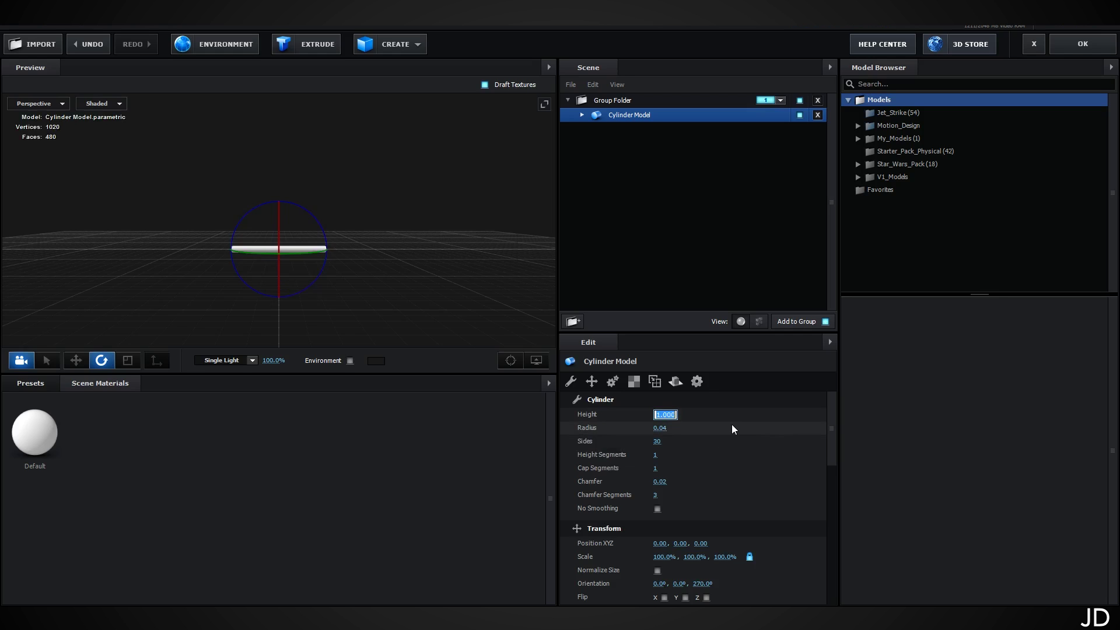
pyautogui.write('30')
pyautogui.press('Return')
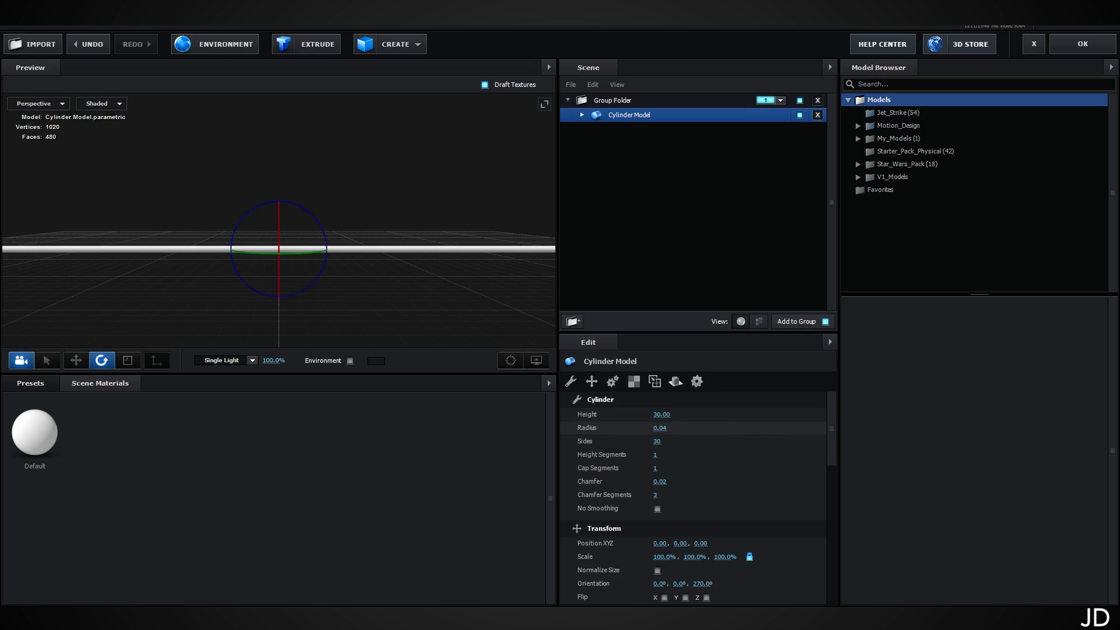
pyautogui.click(656, 455)
pyautogui.write('200')
pyautogui.press('Return')
# - Apply the Glass material from the Physical presets to the cylinder and accept the Element scene
pyautogui.click(31, 383)
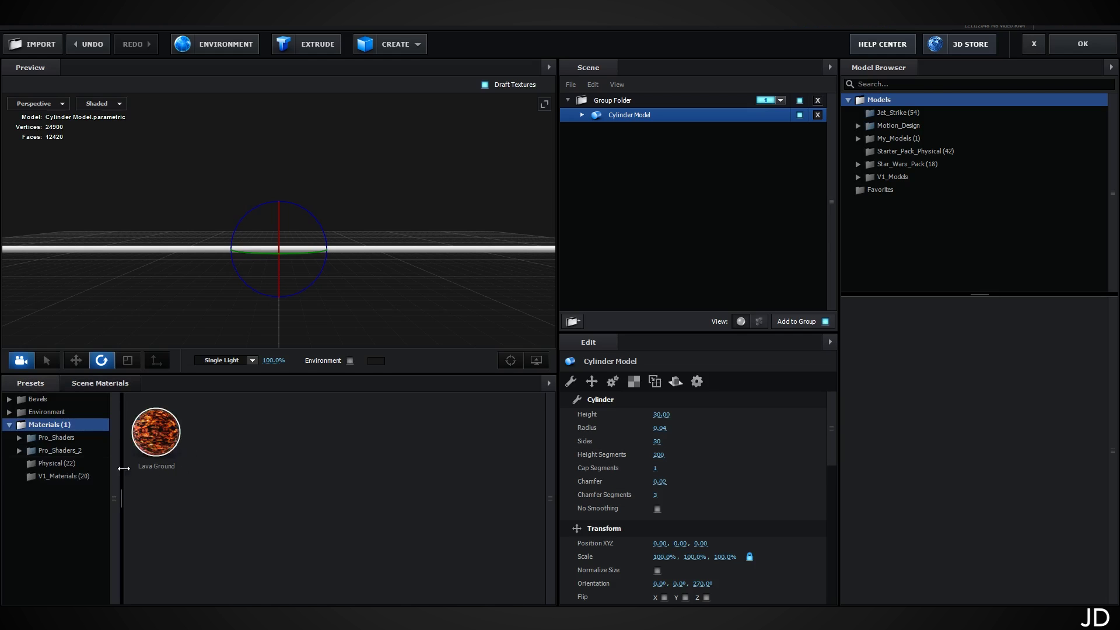
pyautogui.click(79, 467)
pyautogui.moveTo(526, 447); pyautogui.dragTo(632, 115)
pyautogui.click(1088, 44)
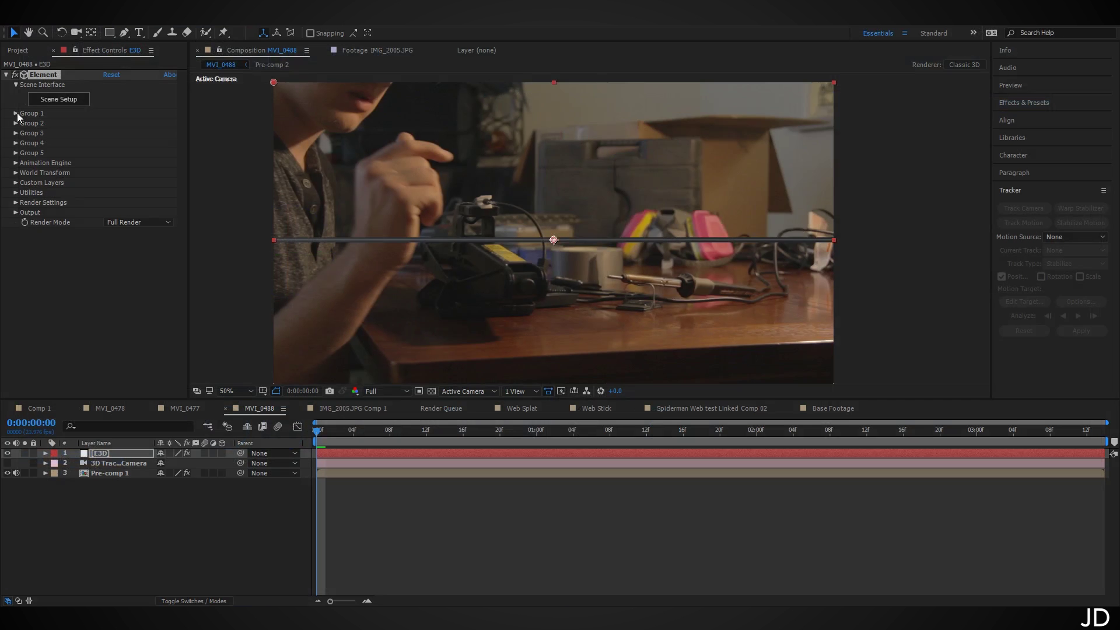
# - Add IMG_2005.JPG Comp 1 beneath the other MVI_0488 layers, freeze its frame, extend it to the composition's end and hide it
pyautogui.click(21, 50)
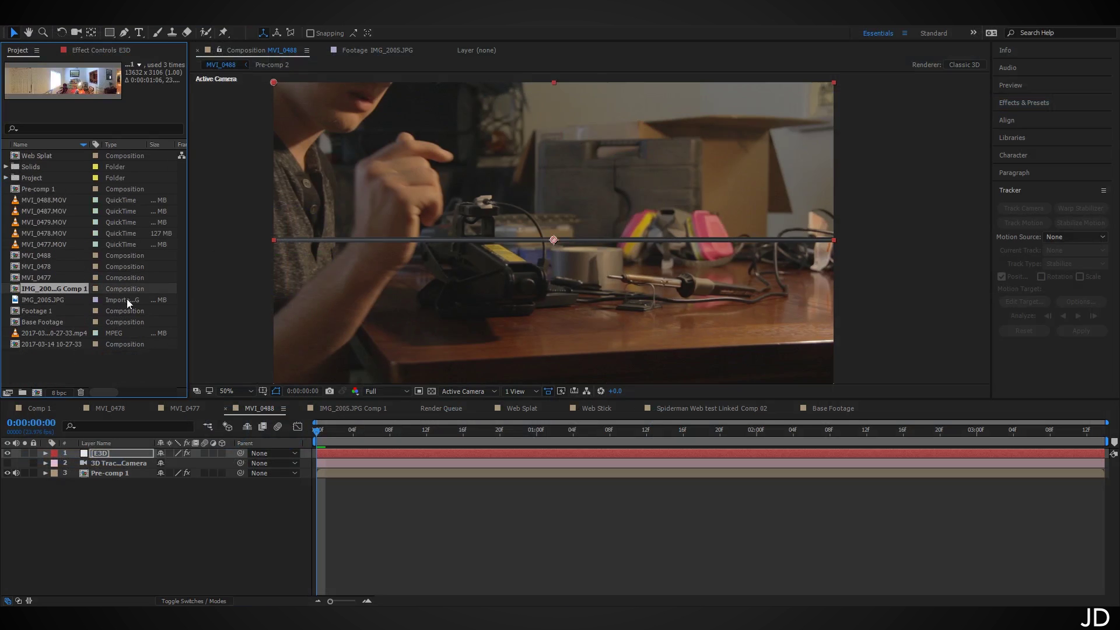
pyautogui.moveTo(31, 292); pyautogui.dragTo(169, 532)
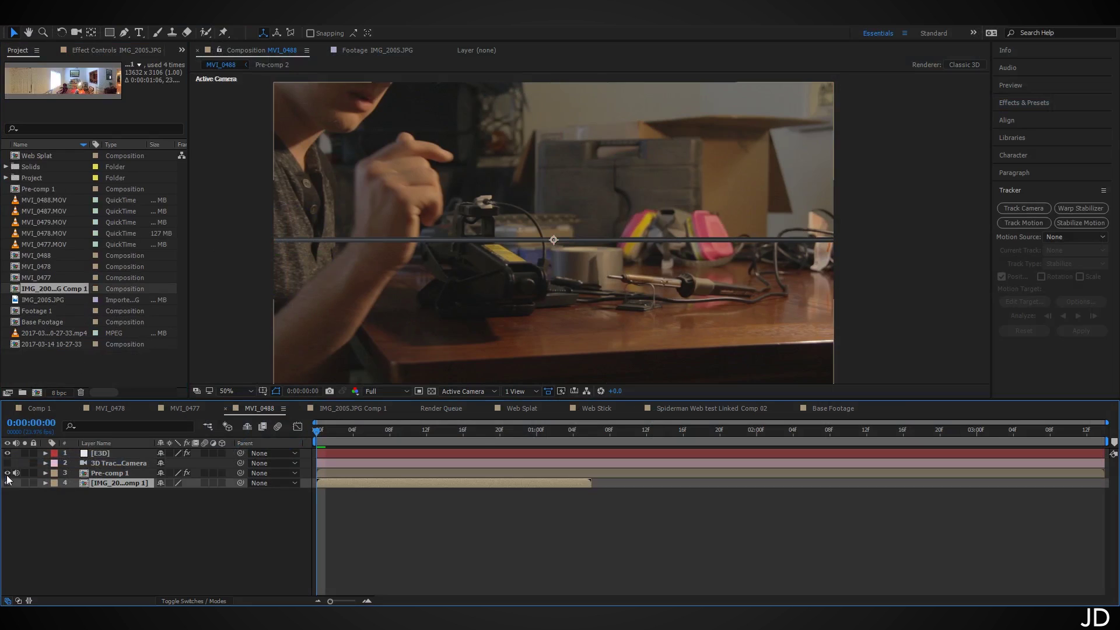
pyautogui.rightClick(117, 483)
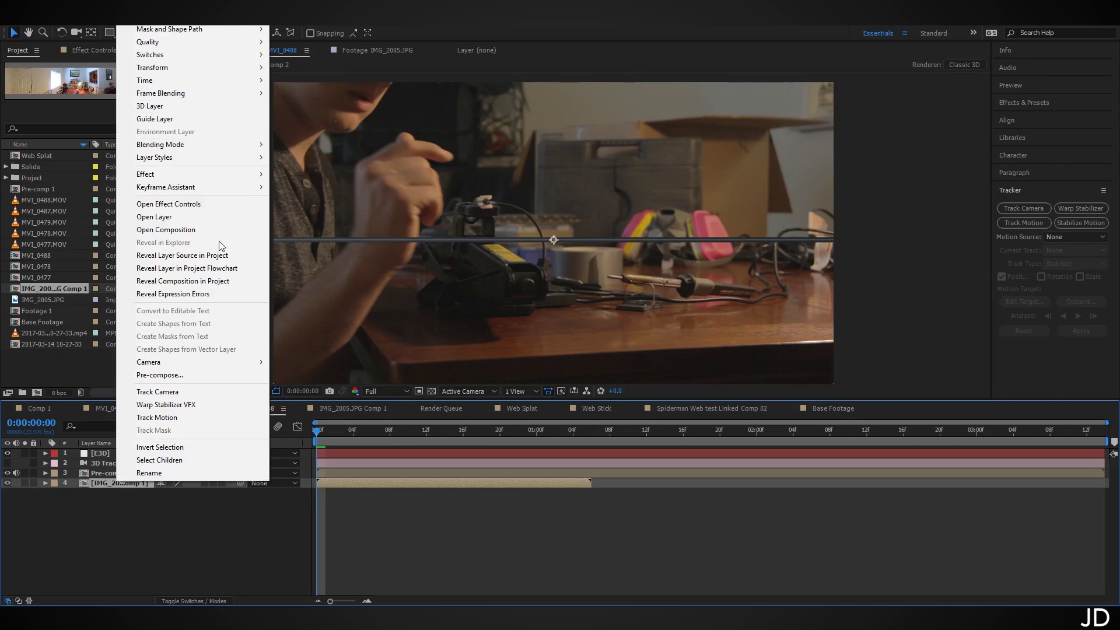
pyautogui.click(315, 121)
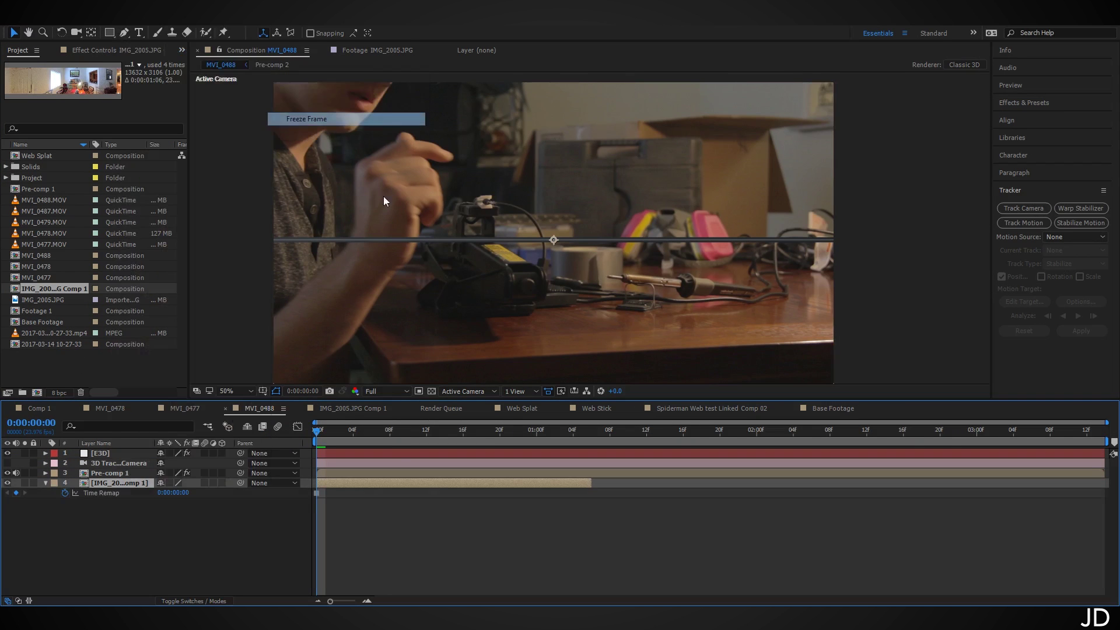
pyautogui.moveTo(588, 481); pyautogui.dragTo(1108, 483)
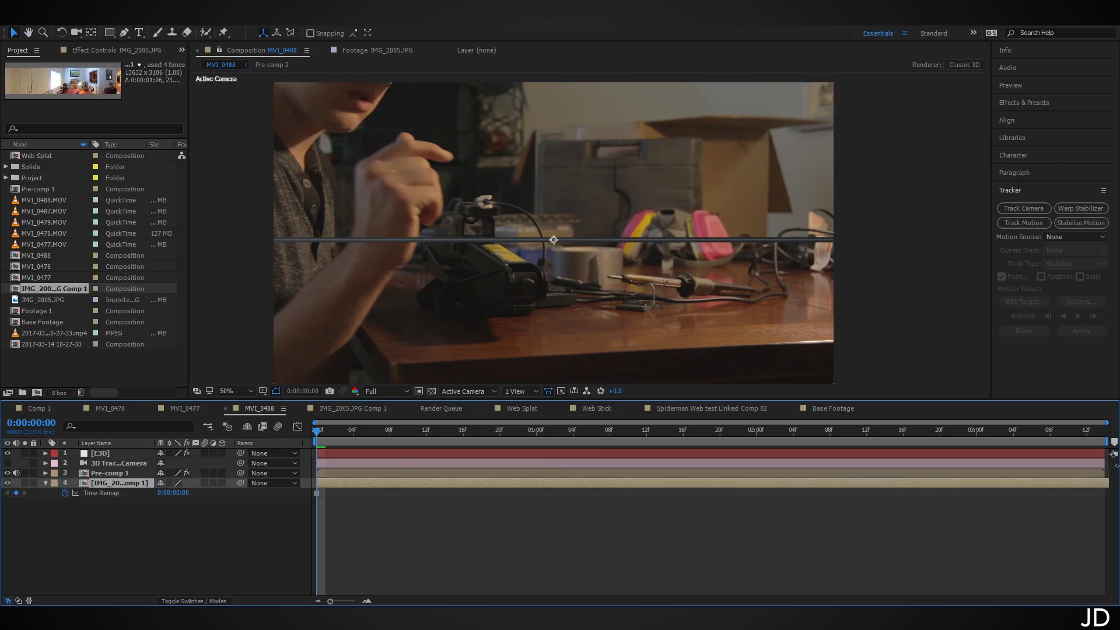
pyautogui.click(45, 483)
pyautogui.click(7, 483)
# - Set Layer 1 of the E3D layer's custom texture maps to the IMG_2005.JPG Comp 1 layer
pyautogui.click(116, 453)
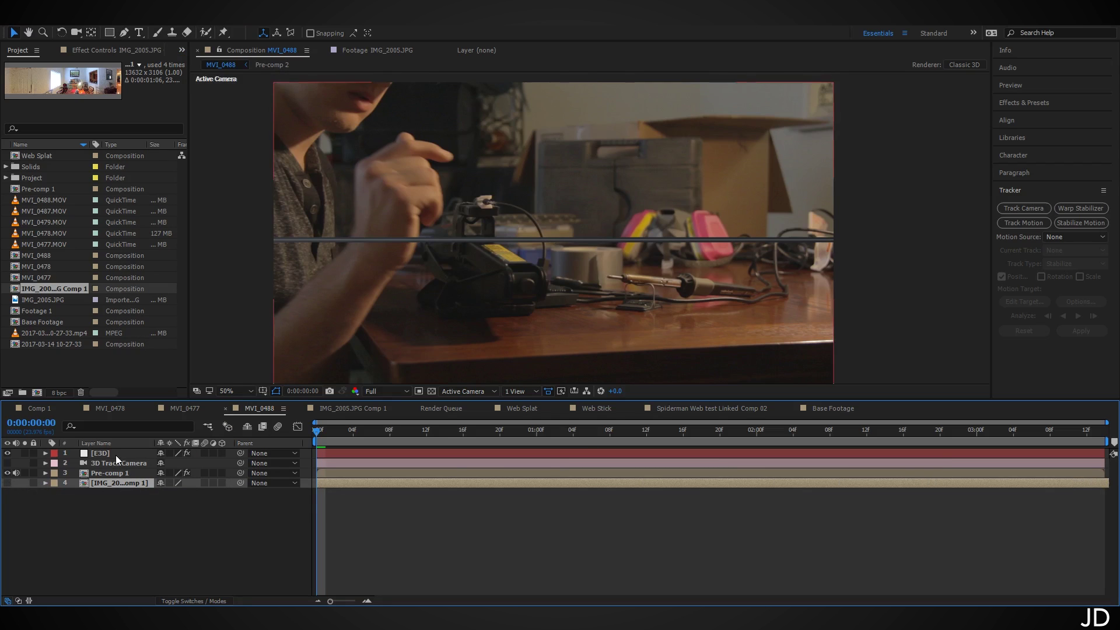
pyautogui.click(93, 50)
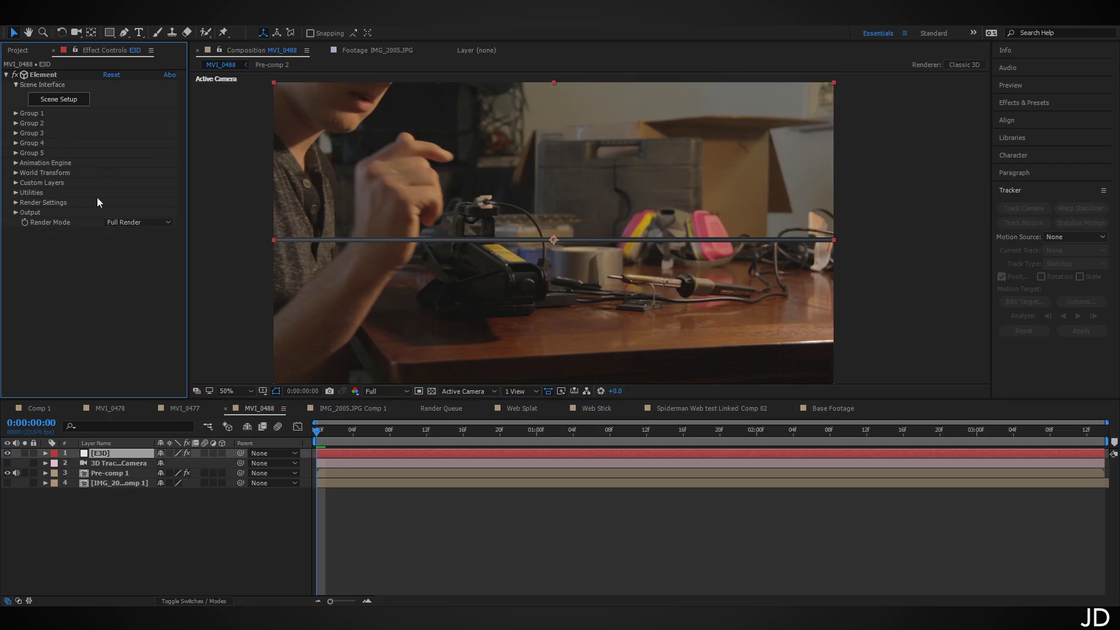
pyautogui.click(16, 183)
pyautogui.click(26, 203)
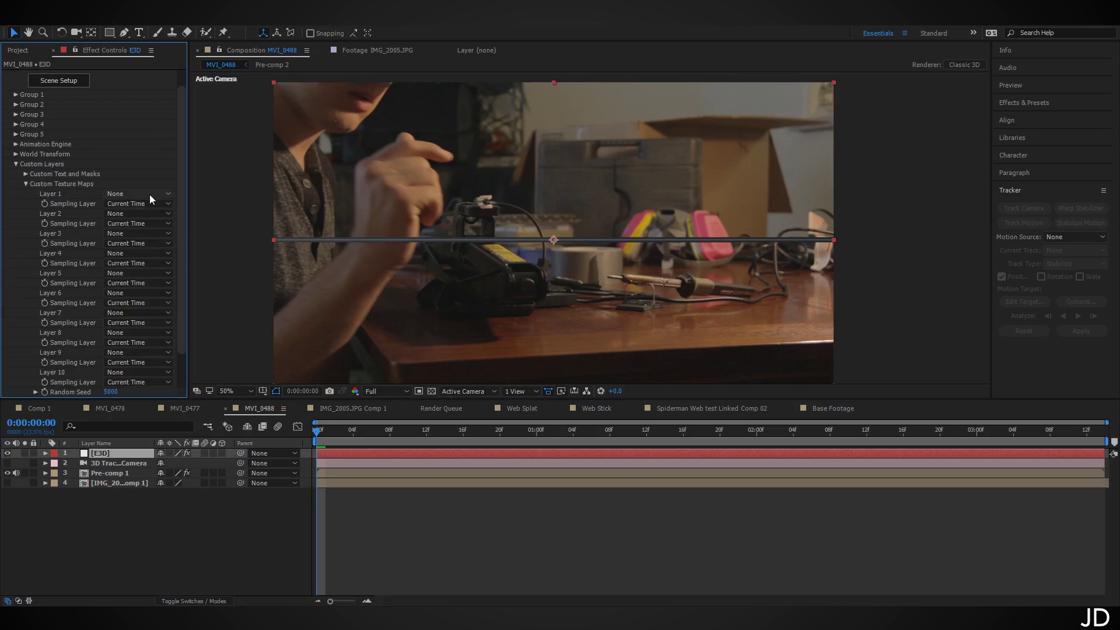
pyautogui.click(149, 194)
pyautogui.click(192, 252)
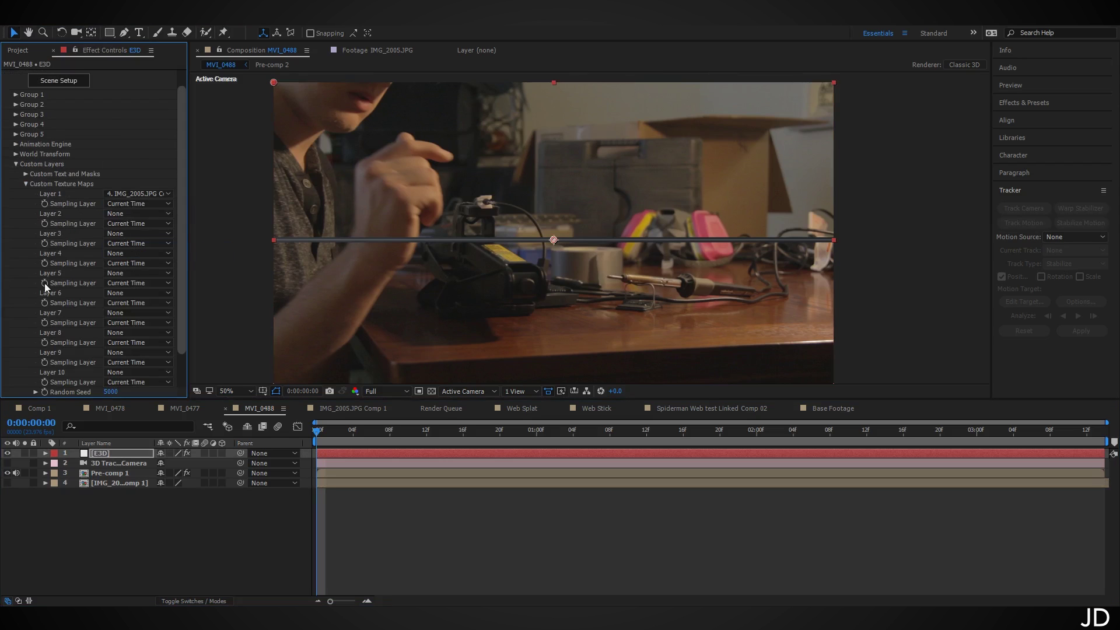
# - Use Custom Layer 1 as the environment texture in the E3D layer's Element scene and accept the scene
pyautogui.click(59, 81)
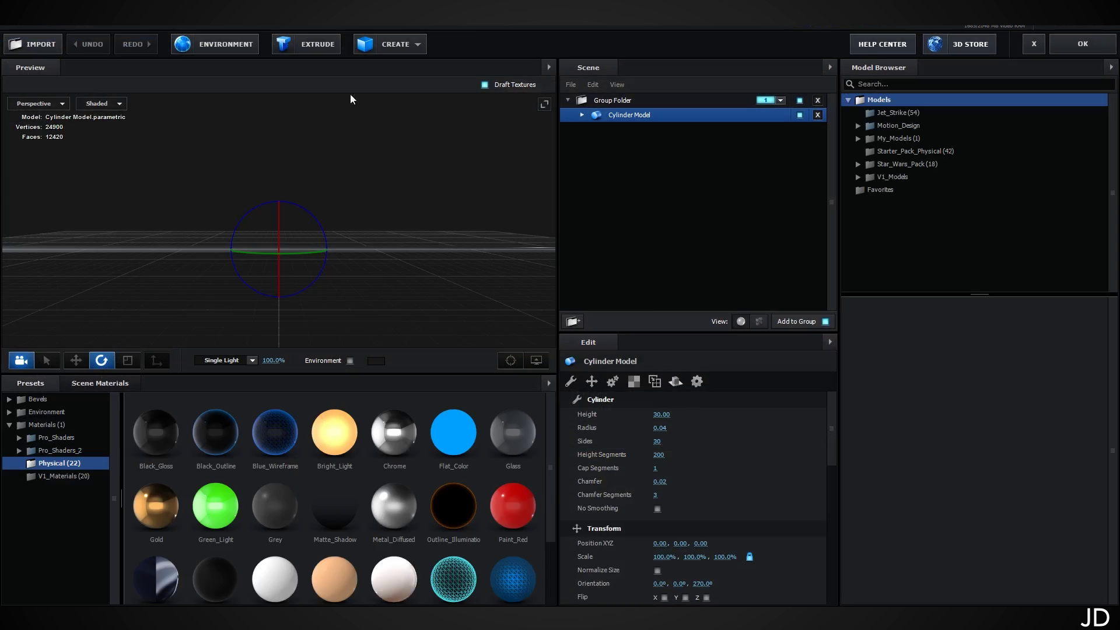
pyautogui.click(225, 42)
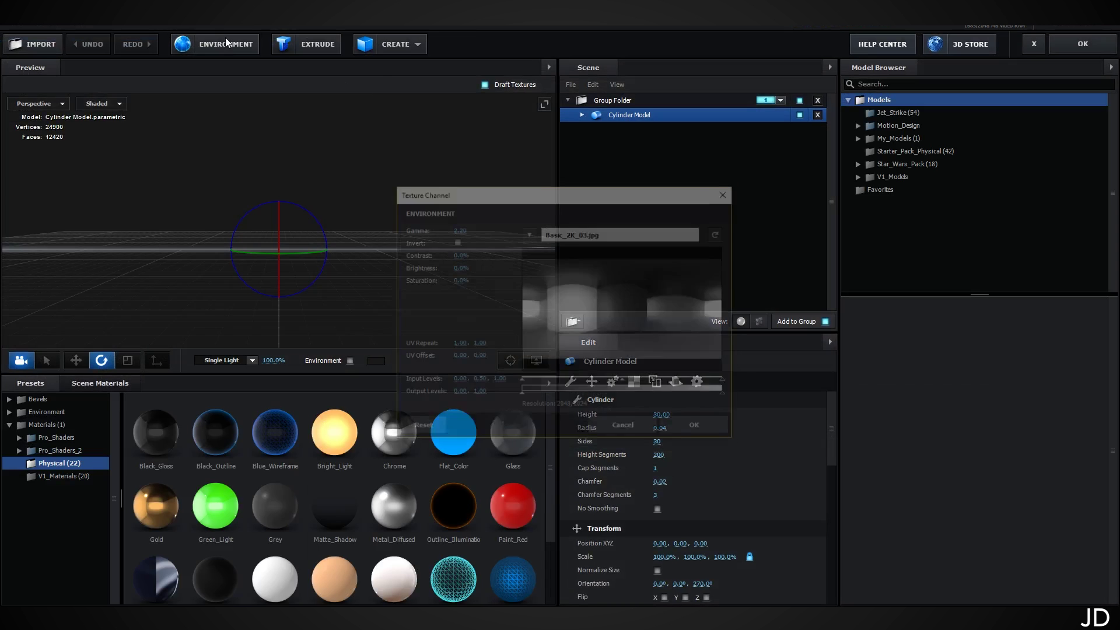
pyautogui.click(529, 234)
pyautogui.click(623, 249)
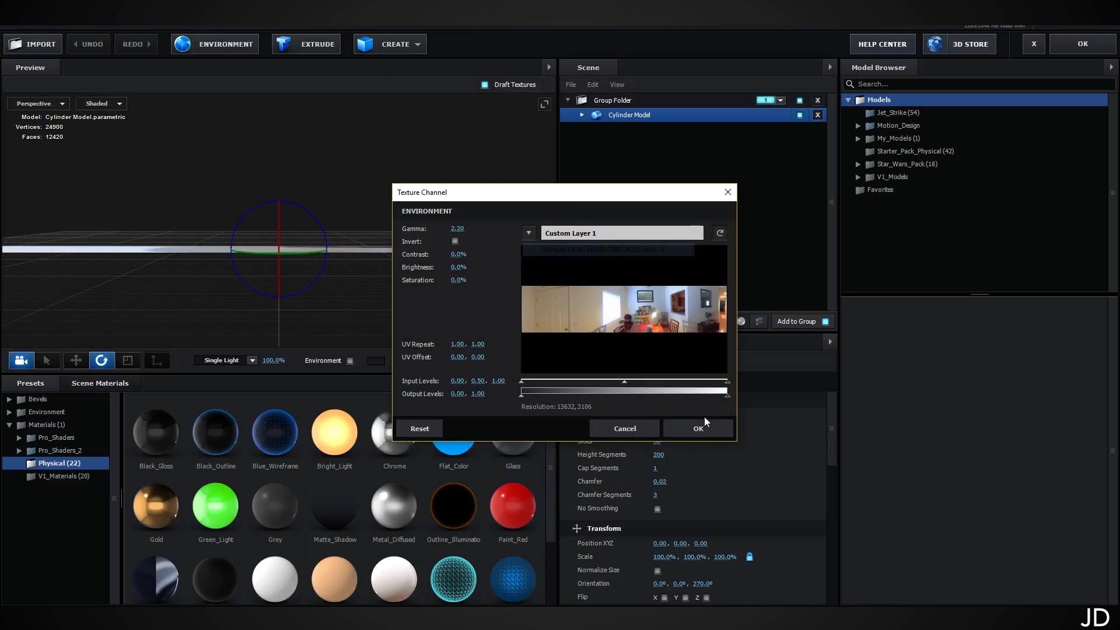
pyautogui.click(698, 429)
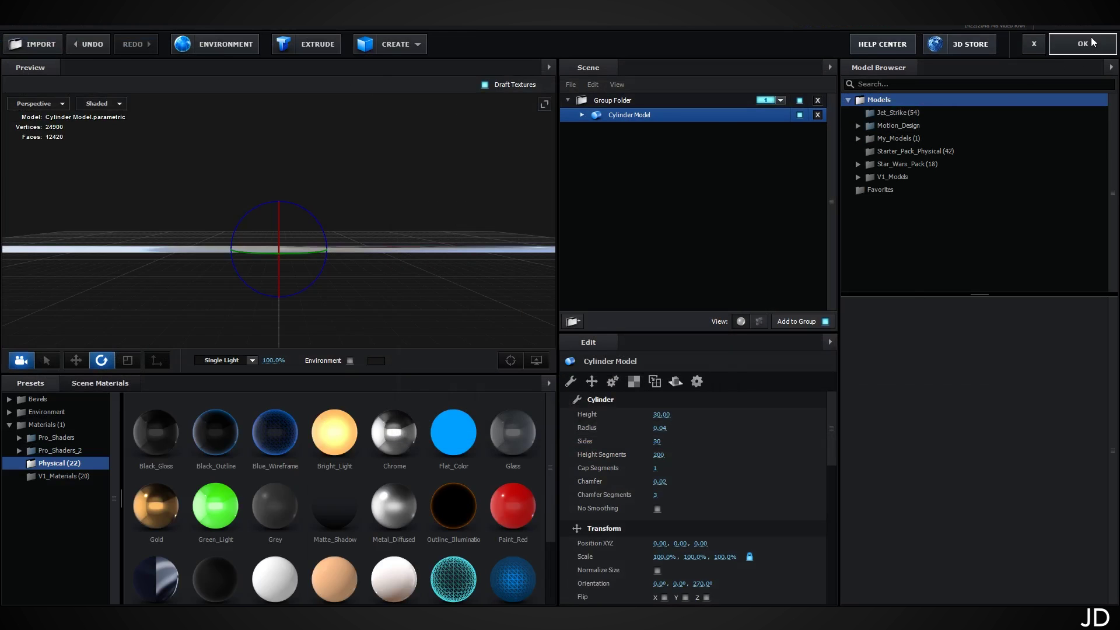
pyautogui.click(1083, 44)
# - Create a null from the Pre-comp 2 3D Camera Tracker point on the white nozzle of the black desk device
pyautogui.click(17, 95)
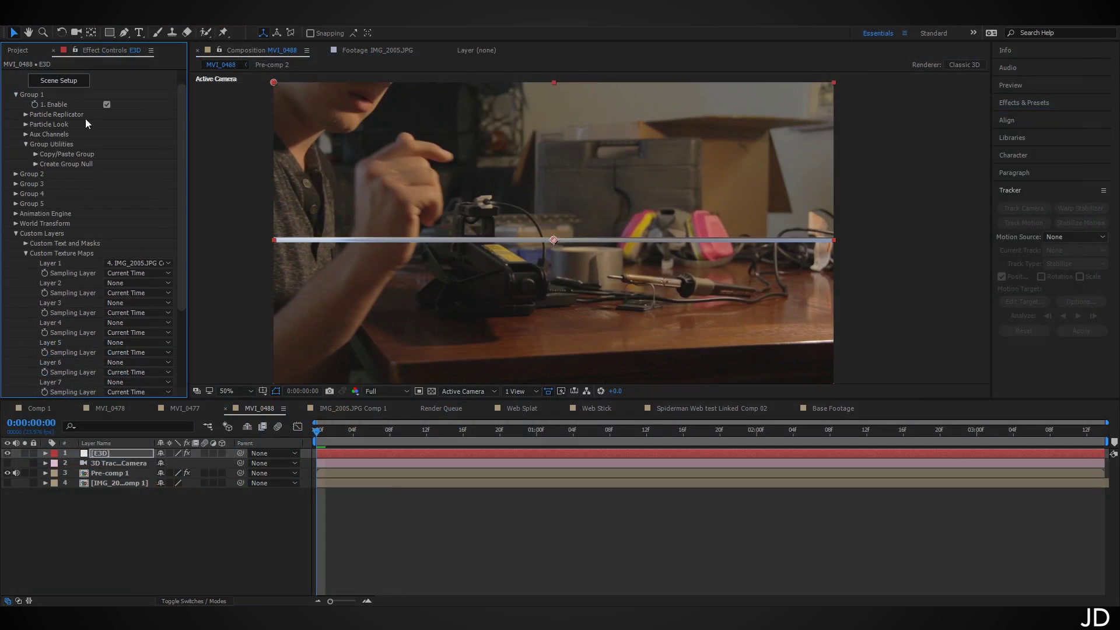
pyautogui.click(36, 163)
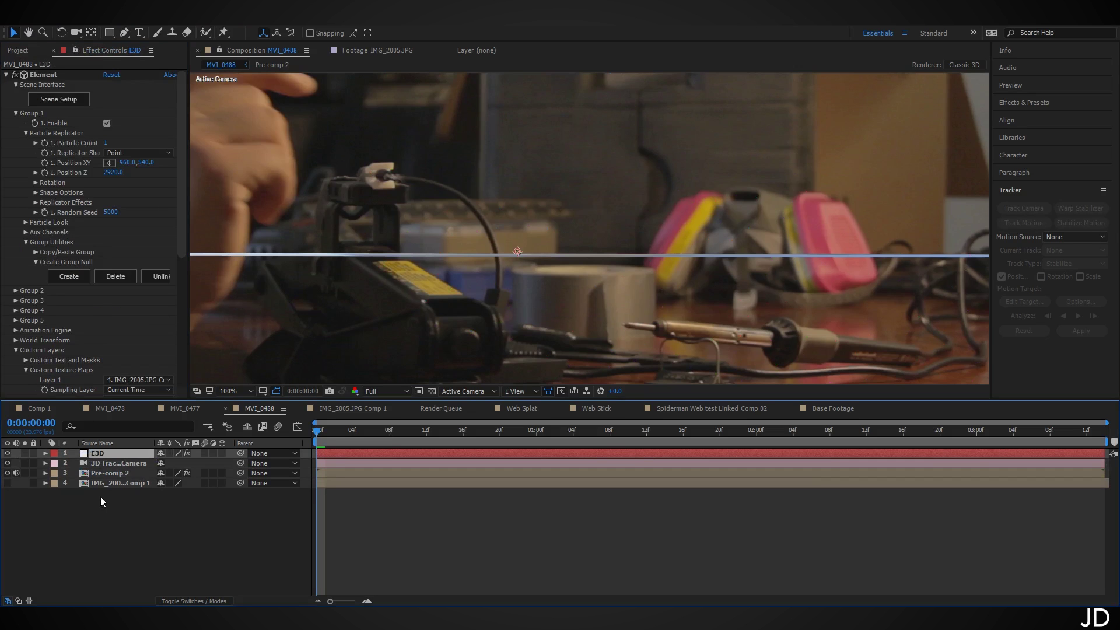
pyautogui.click(116, 474)
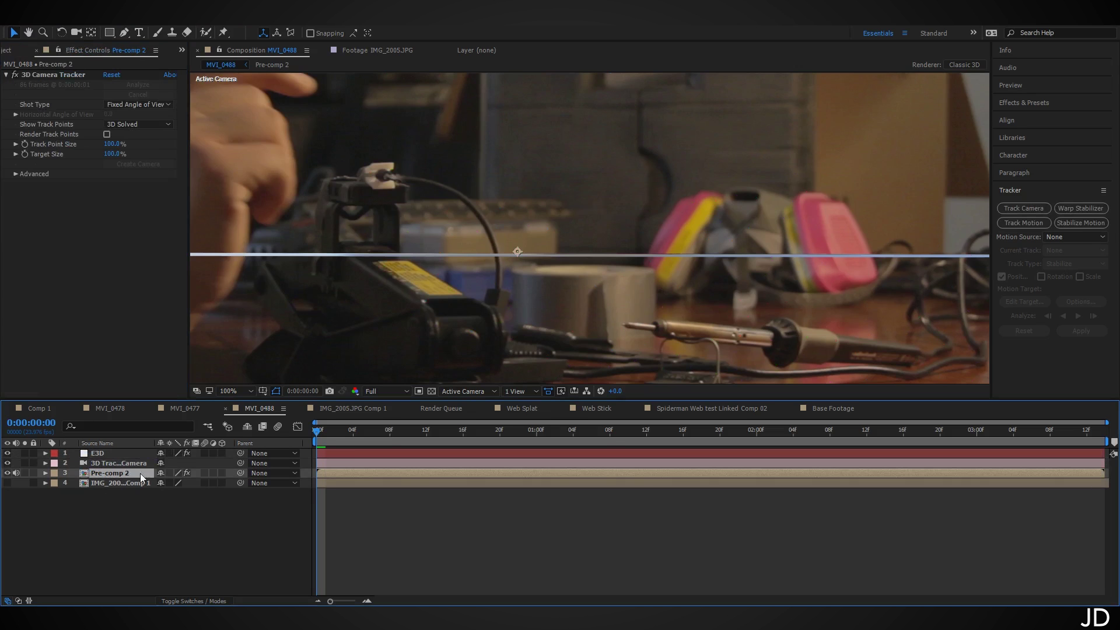
pyautogui.click(67, 75)
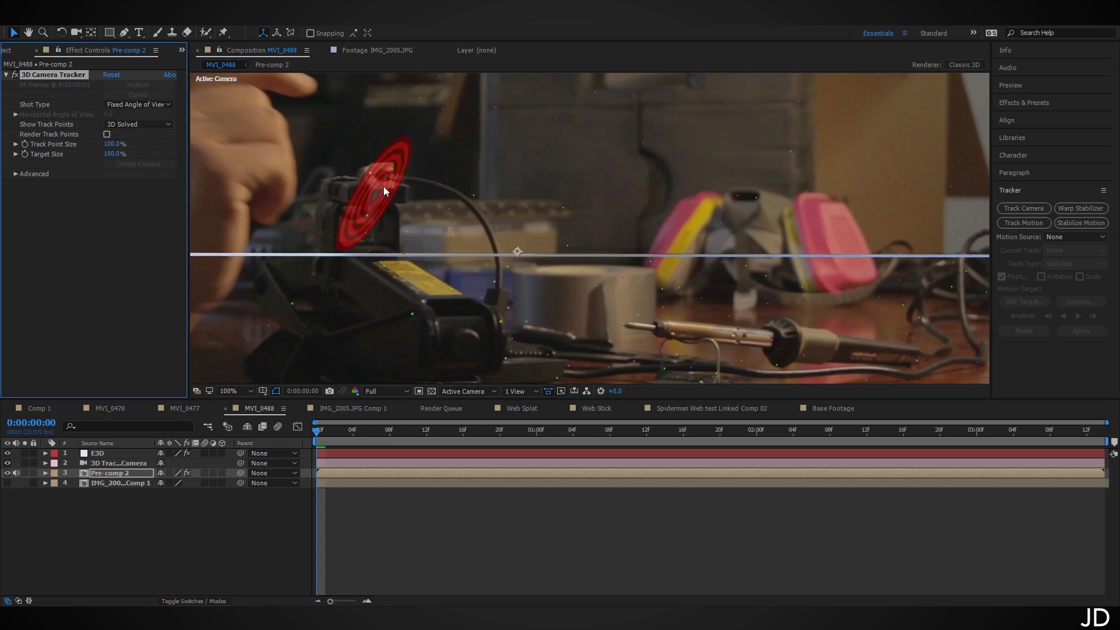
pyautogui.rightClick(390, 167)
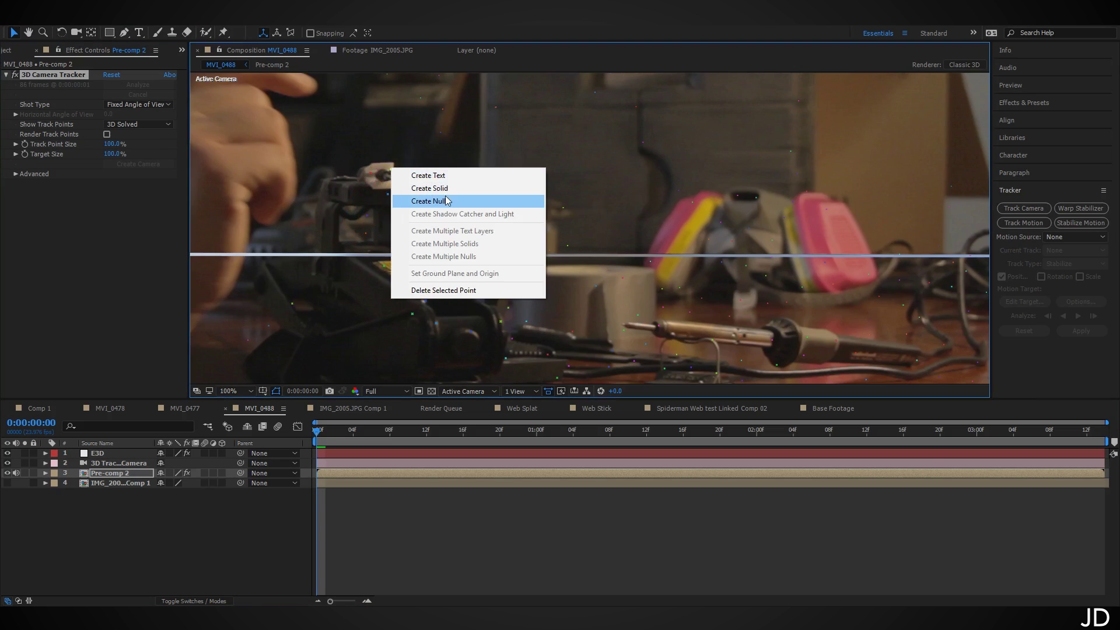
pyautogui.click(446, 196)
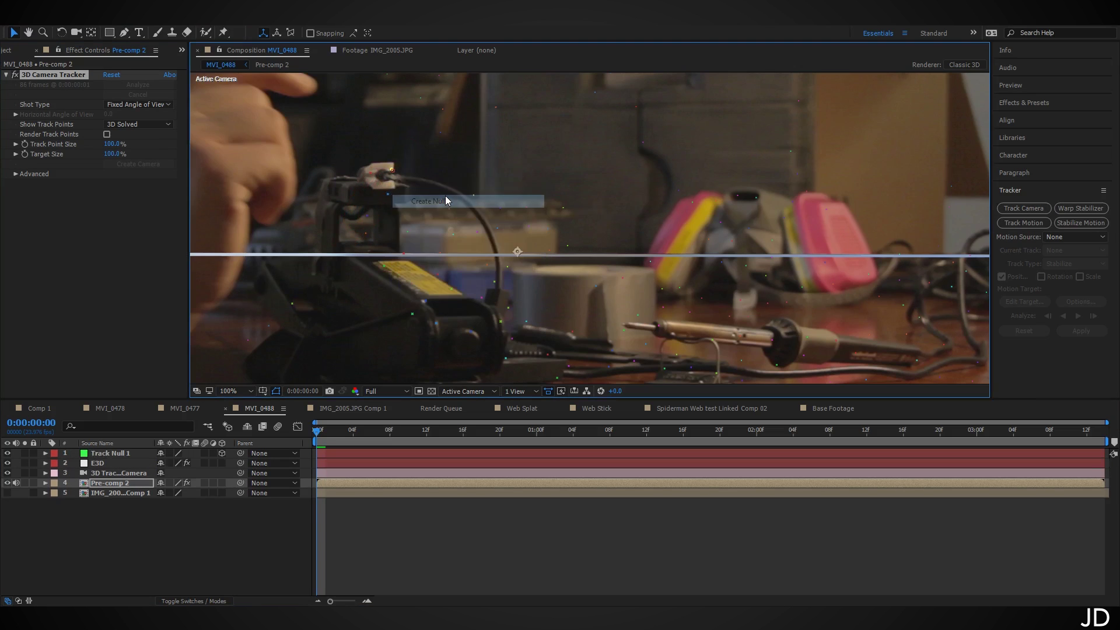
# - Reveal the track null's position and create a group null for Group 1 of the E3D layer
pyautogui.click(124, 458)
pyautogui.press('p')
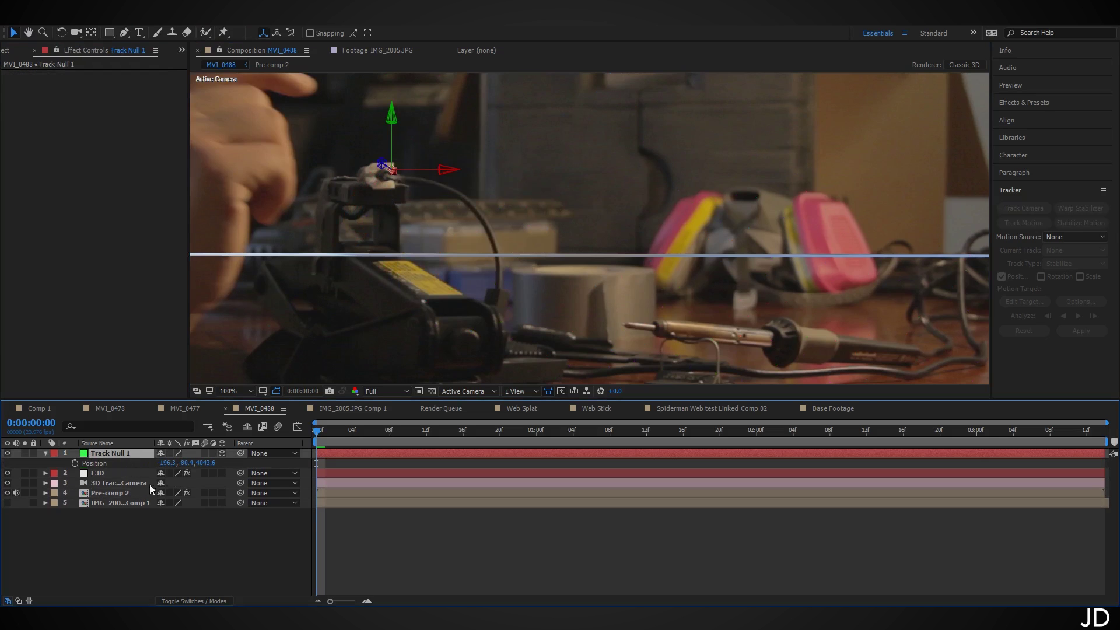
pyautogui.click(113, 475)
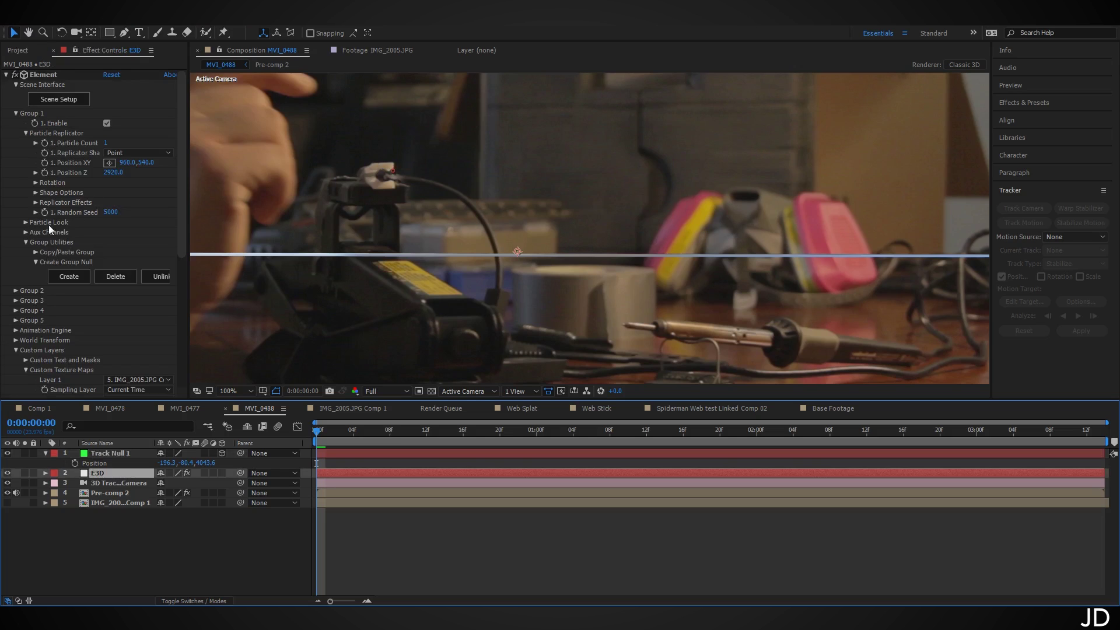
pyautogui.click(67, 279)
# - Copy the position of Track Null 1 onto Group 1 Null
pyautogui.click(129, 454)
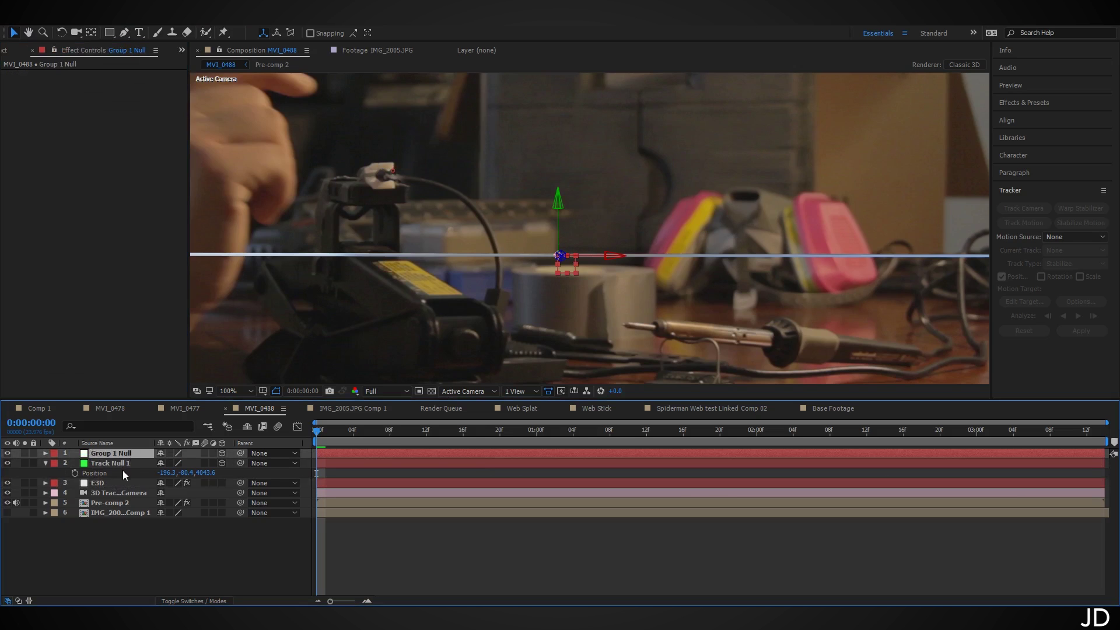
pyautogui.press('p')
pyautogui.click(99, 472)
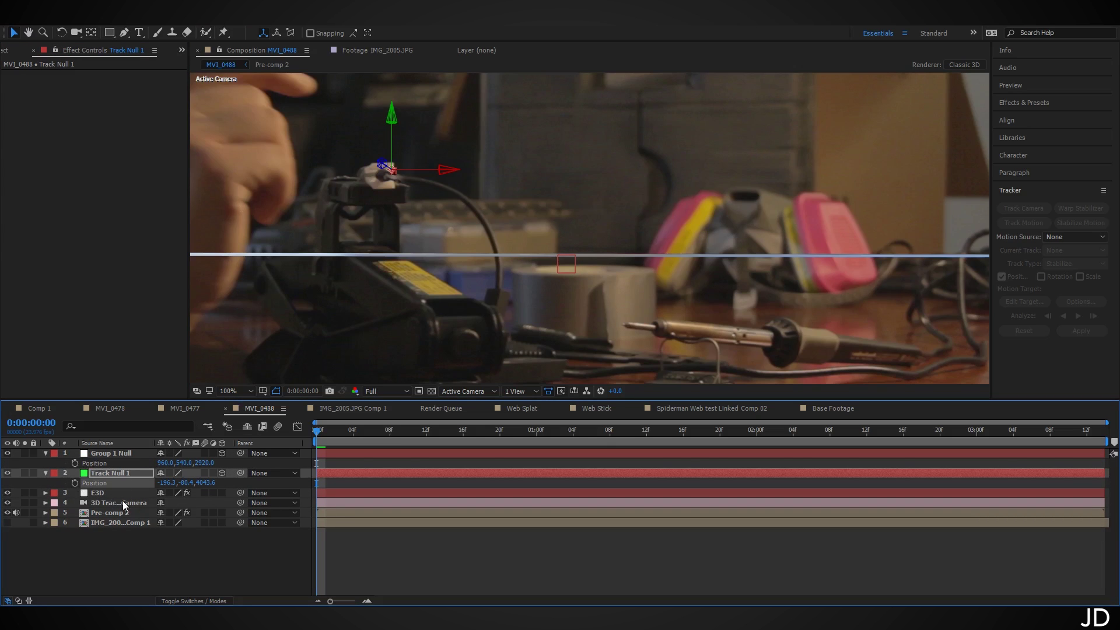
pyautogui.click(113, 464)
pyautogui.hotkey('ctrl', 'v')
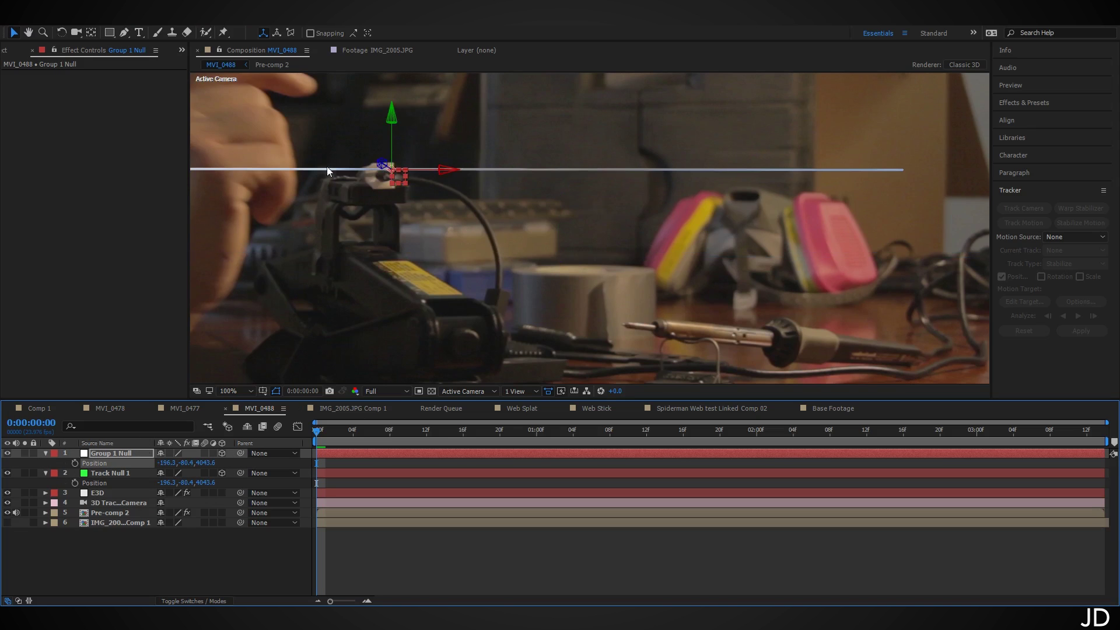
# - Rotate and move Group 1 Null so the web strand starts at the white nozzle and extends toward the camera
pyautogui.press('w')
pyautogui.moveTo(536, 169); pyautogui.dragTo(631, 183)
pyautogui.press('v')
pyautogui.scroll(-1, 631, 183)
# - Play and scrub through the shot to check the web strand's tracking and length from start to end
pyautogui.moveTo(336, 431); pyautogui.dragTo(1095, 433)
pyautogui.click(119, 492)
pyautogui.click(316, 431)
pyautogui.scroll(1, 500, 300)
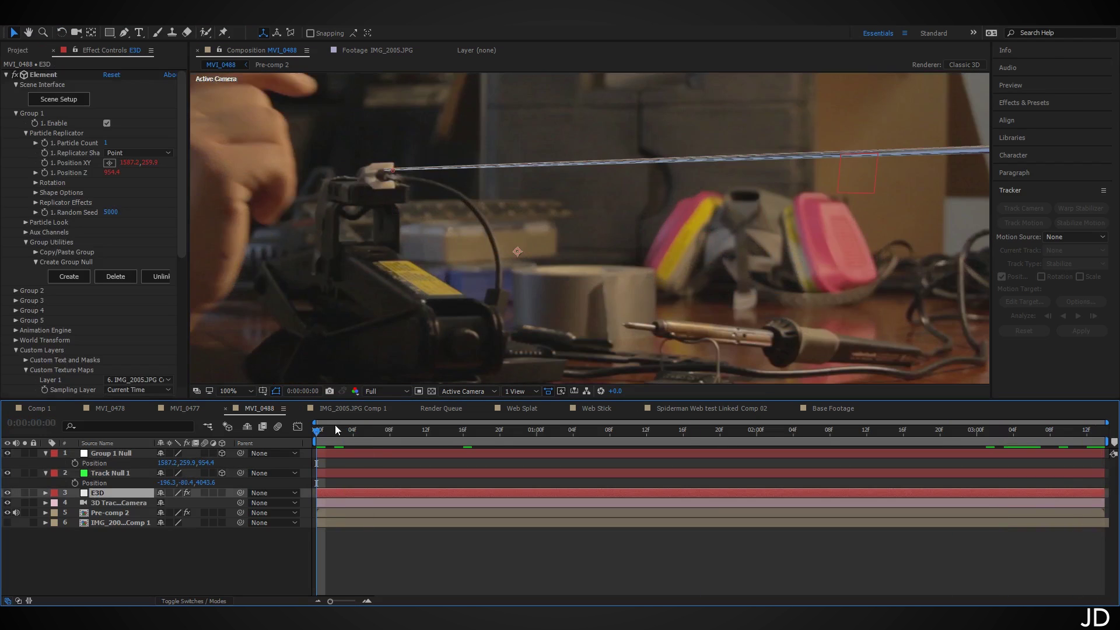
pyautogui.press('space')
pyautogui.press('space')
pyautogui.scroll(-1, 505, 285)
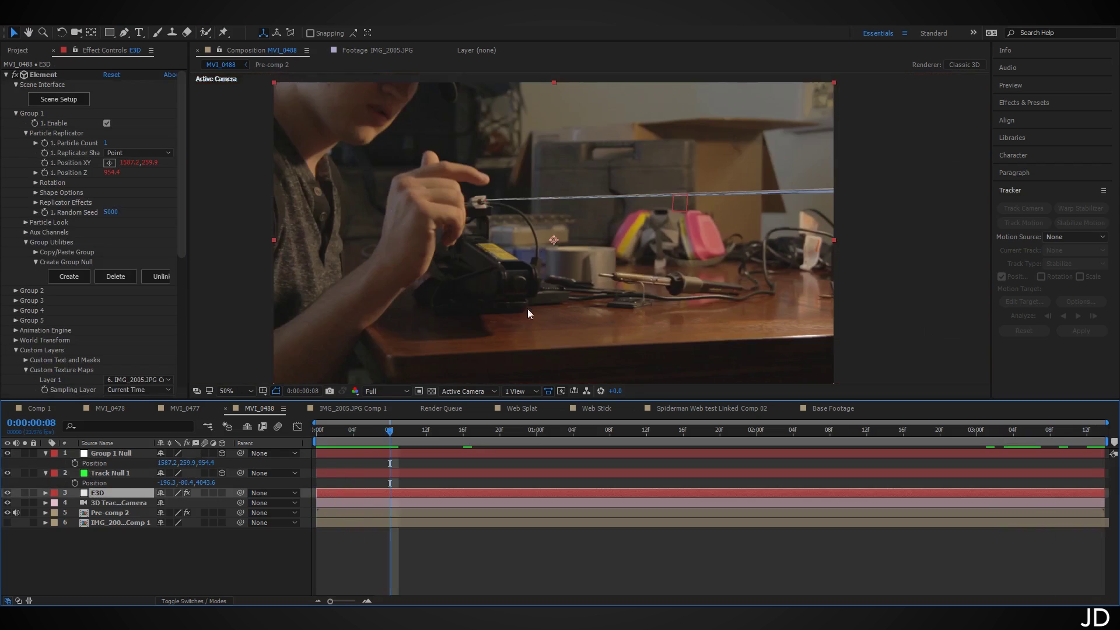
pyautogui.moveTo(462, 437); pyautogui.dragTo(737, 444)
pyautogui.press('space')
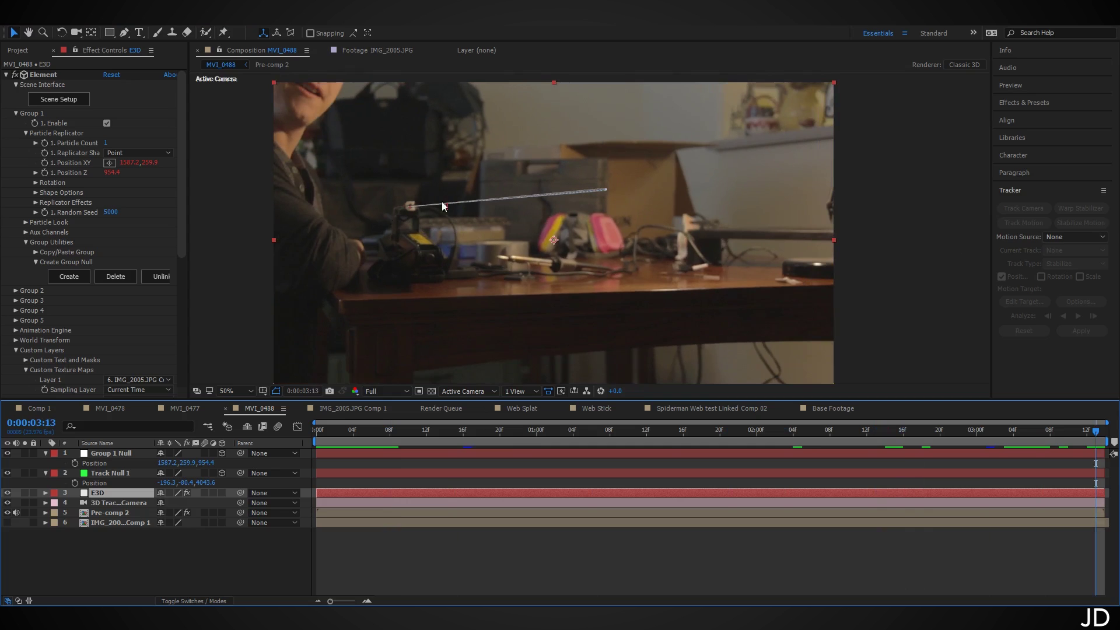
# - Set the cylinder's height to 60 in the Element scene and accept the scene
pyautogui.click(59, 99)
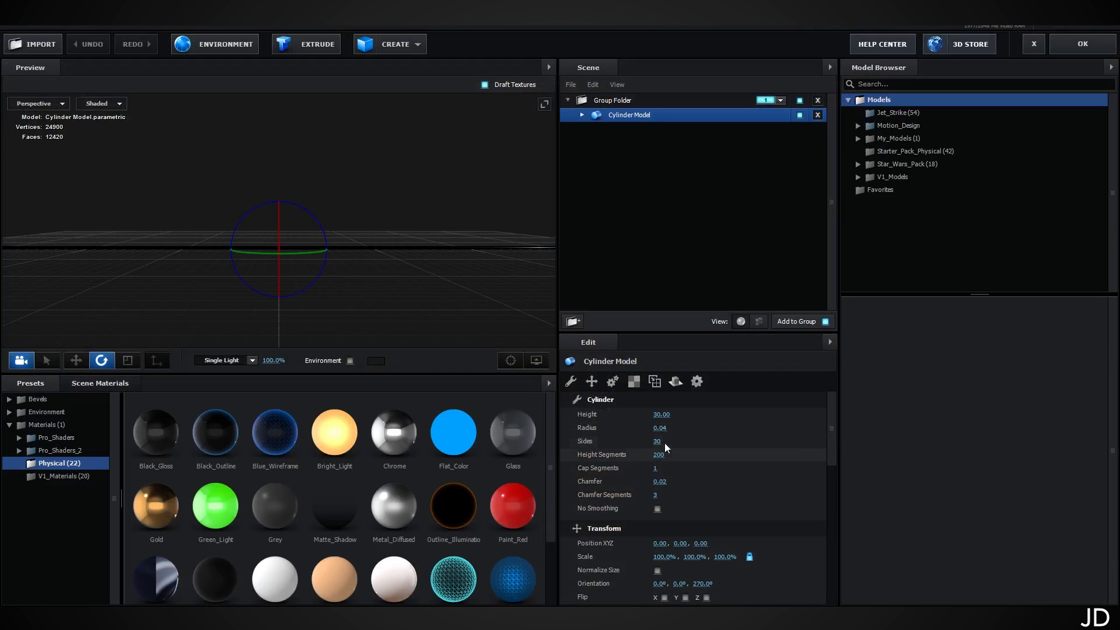
pyautogui.click(655, 414)
pyautogui.write('60')
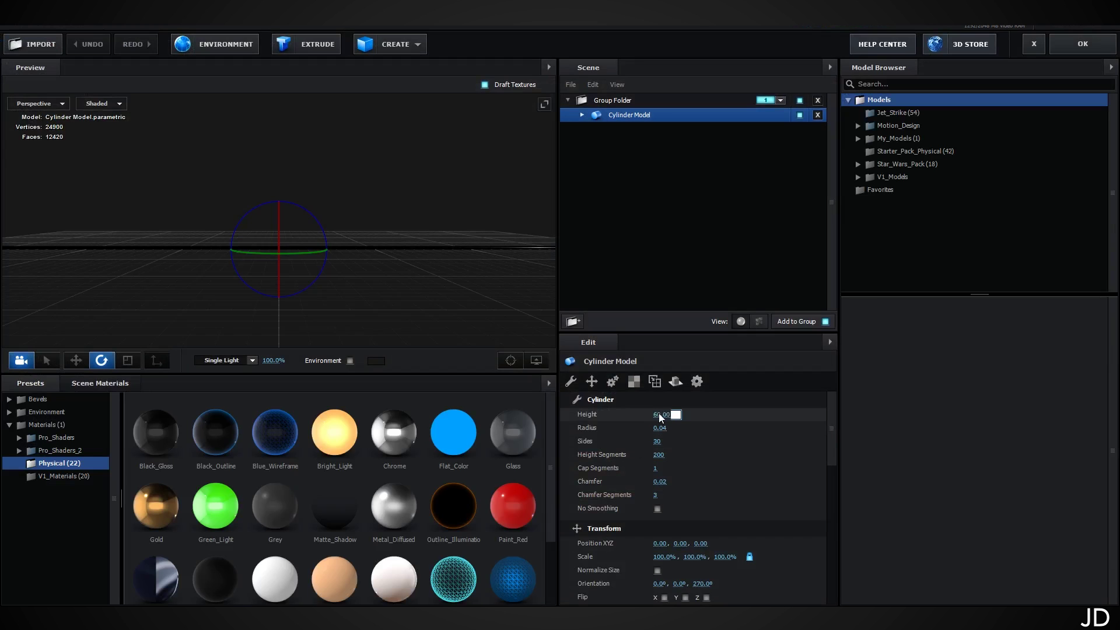
pyautogui.press('Return')
pyautogui.click(1088, 47)
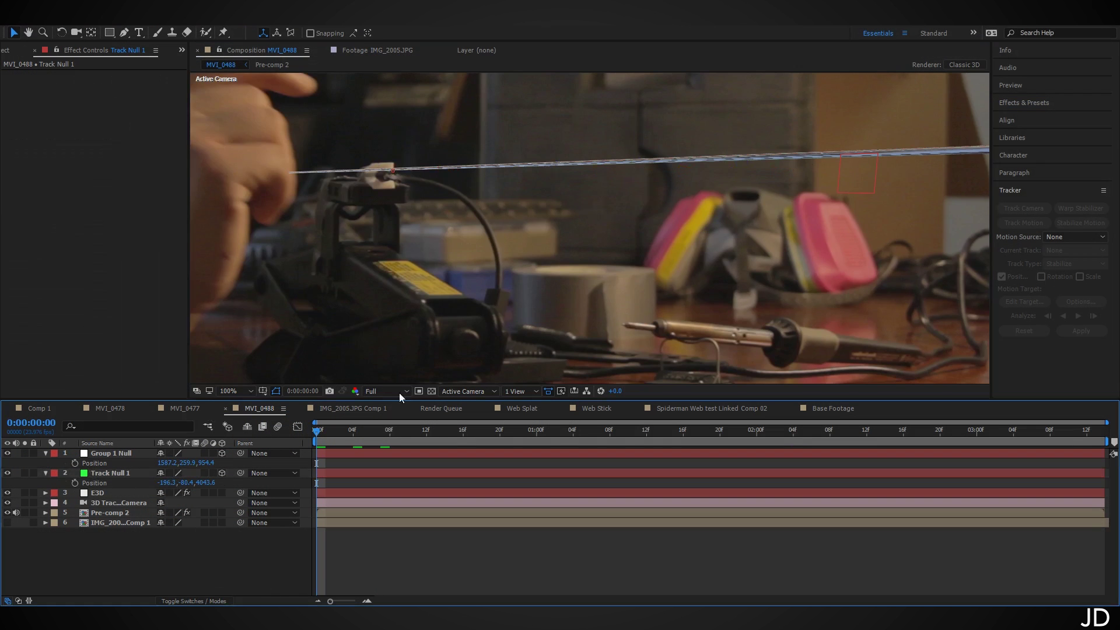
# - Reposition Group 1 Null so the lengthened strand starts at the nozzle again
pyautogui.click(131, 453)
pyautogui.scroll(-1, 741, 191)
pyautogui.moveTo(737, 195); pyautogui.dragTo(790, 194)
pyautogui.moveTo(534, 217); pyautogui.dragTo(525, 244)
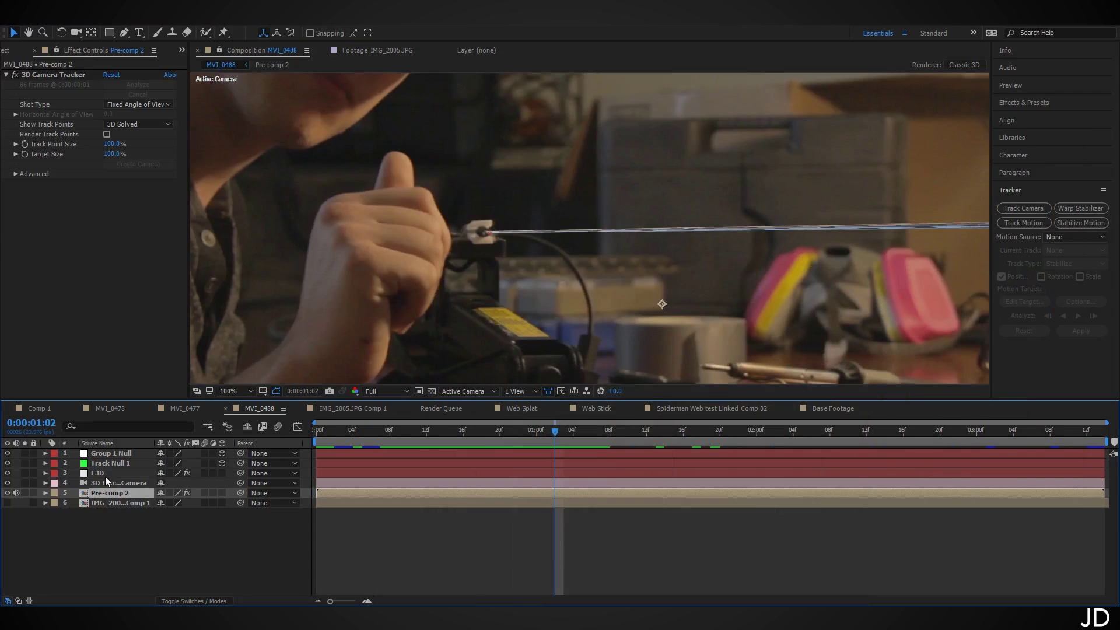
# - Enable Noise deformation for Group 1 of the E3D layer with an intensity of 0.3% and a scale of 800%
pyautogui.click(105, 475)
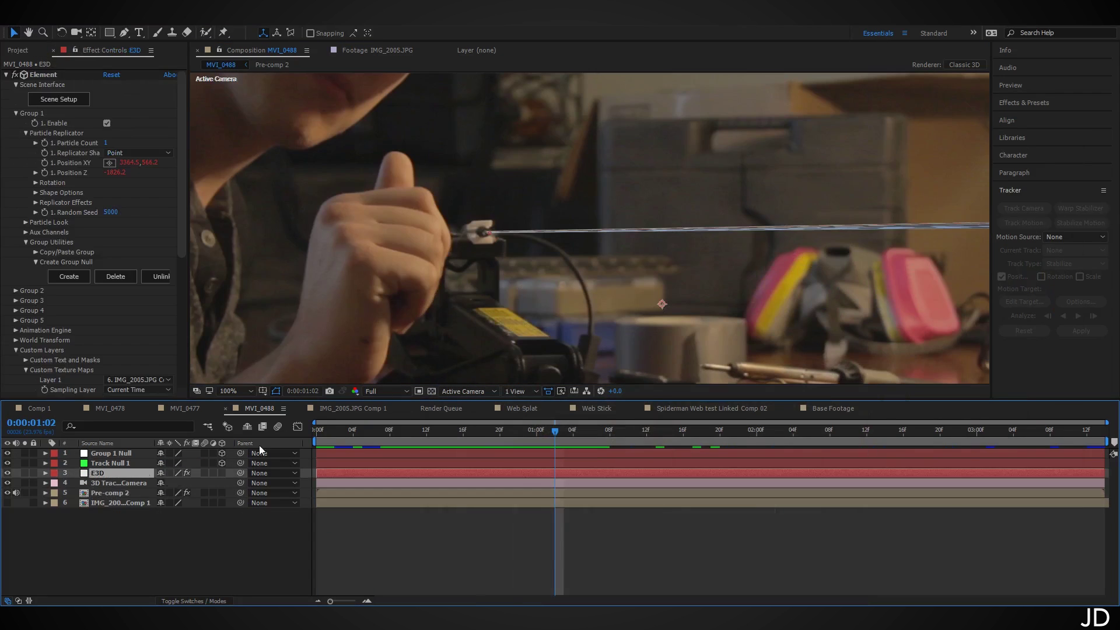
pyautogui.click(26, 222)
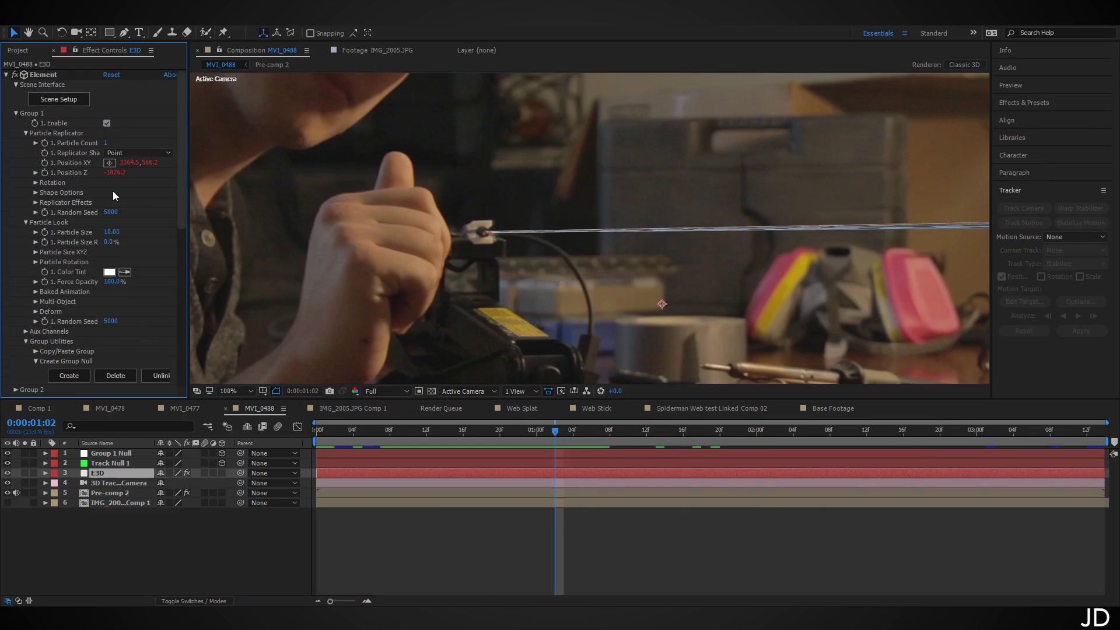
pyautogui.click(36, 312)
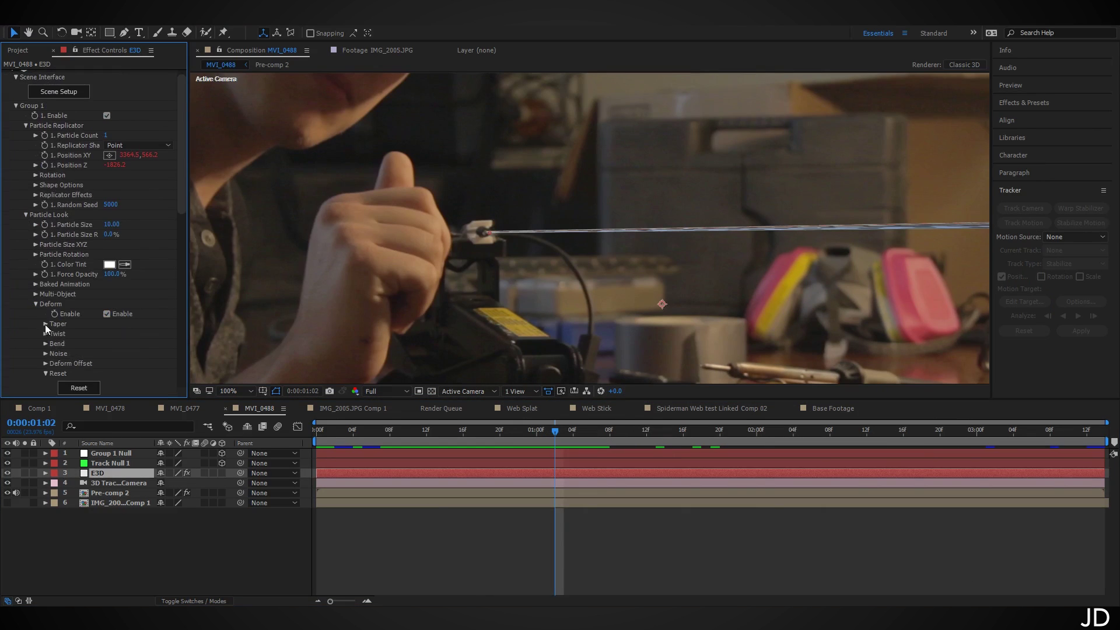
pyautogui.click(46, 353)
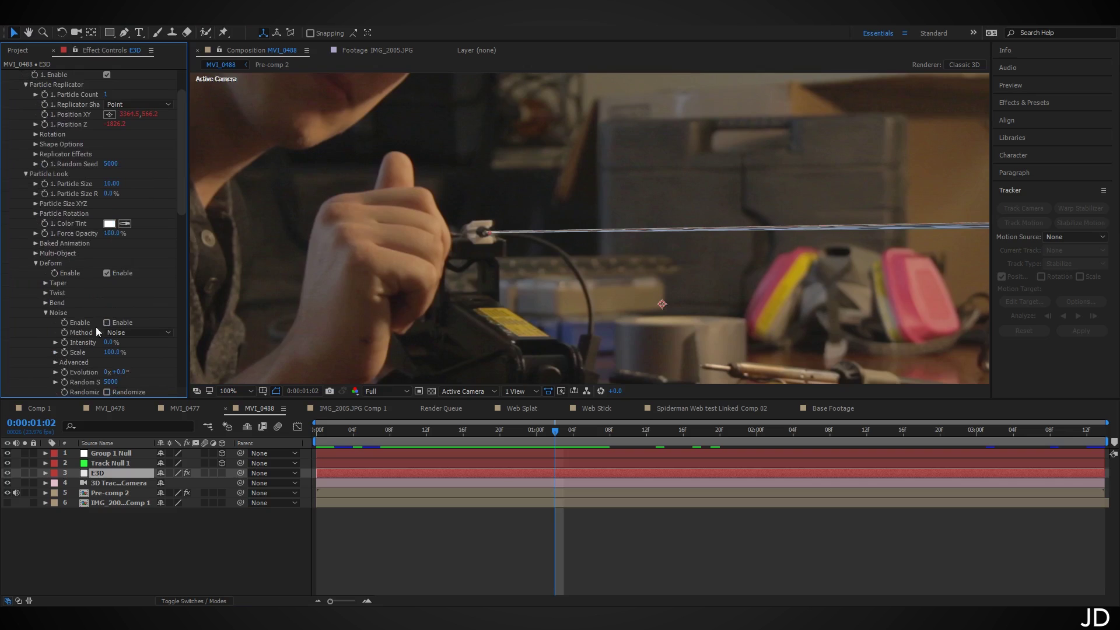
pyautogui.click(107, 323)
pyautogui.click(109, 342)
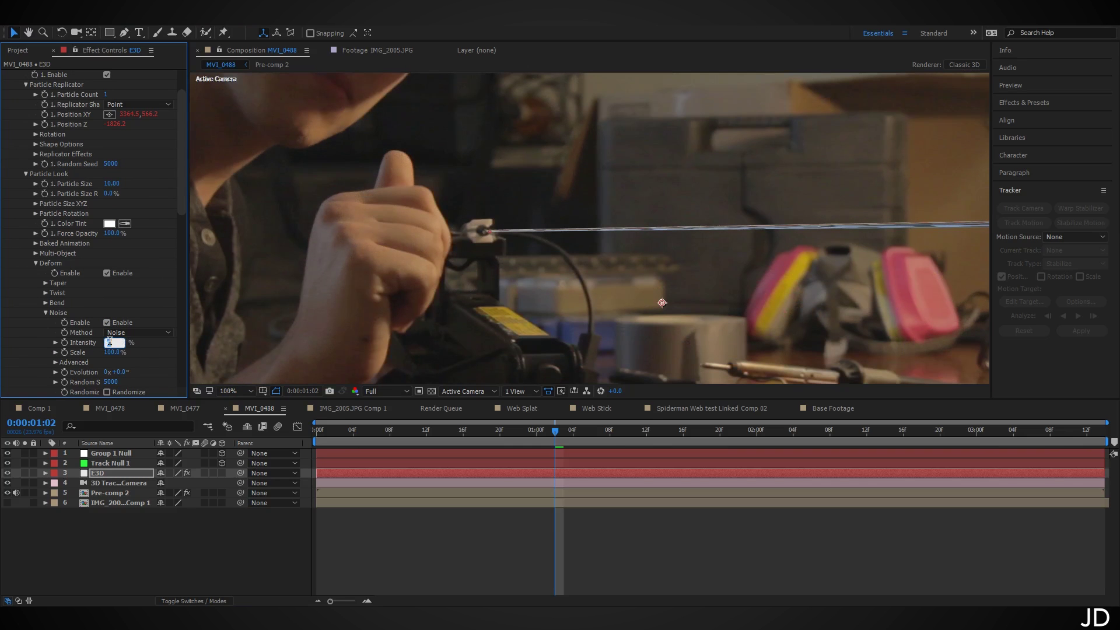
pyautogui.write('.3')
pyautogui.press('Return')
pyautogui.click(113, 353)
pyautogui.write('800')
pyautogui.press('Return')
# - Turn on depth of field for the 3D Tracker Camera and set its aperture to 50 pixels
pyautogui.click(46, 483)
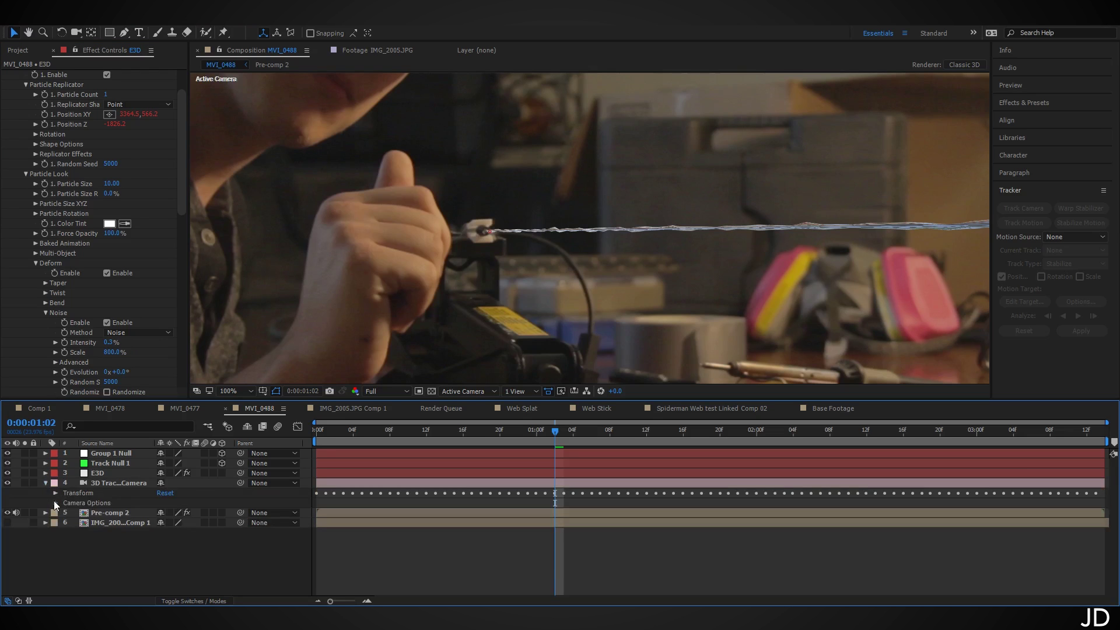
pyautogui.click(56, 503)
pyautogui.click(104, 481)
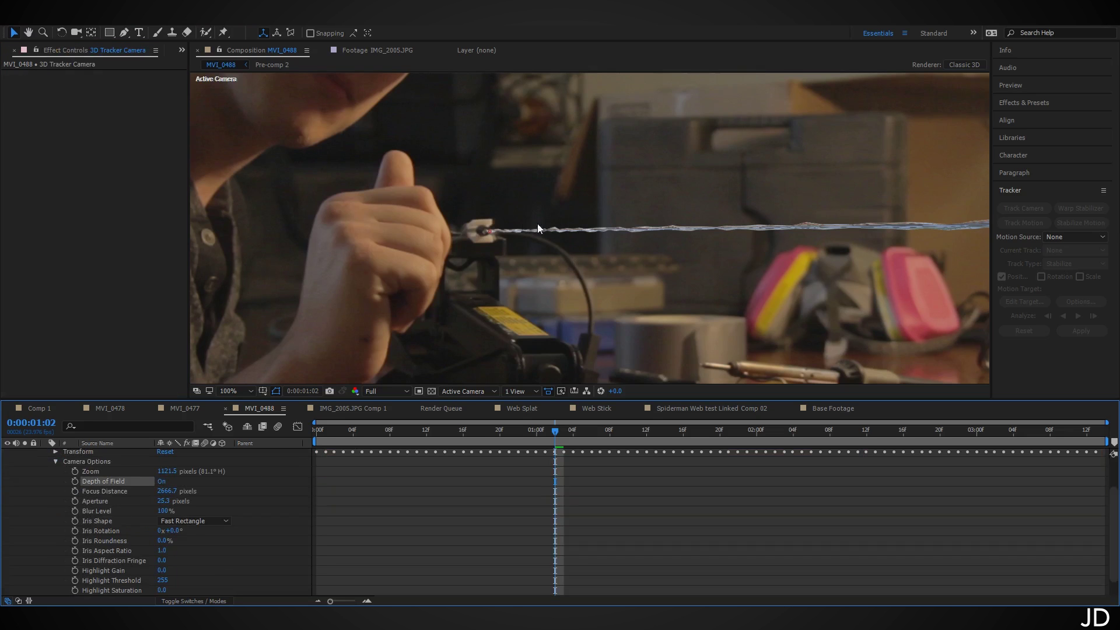
pyautogui.click(167, 501)
pyautogui.write('50')
pyautogui.press('Return')
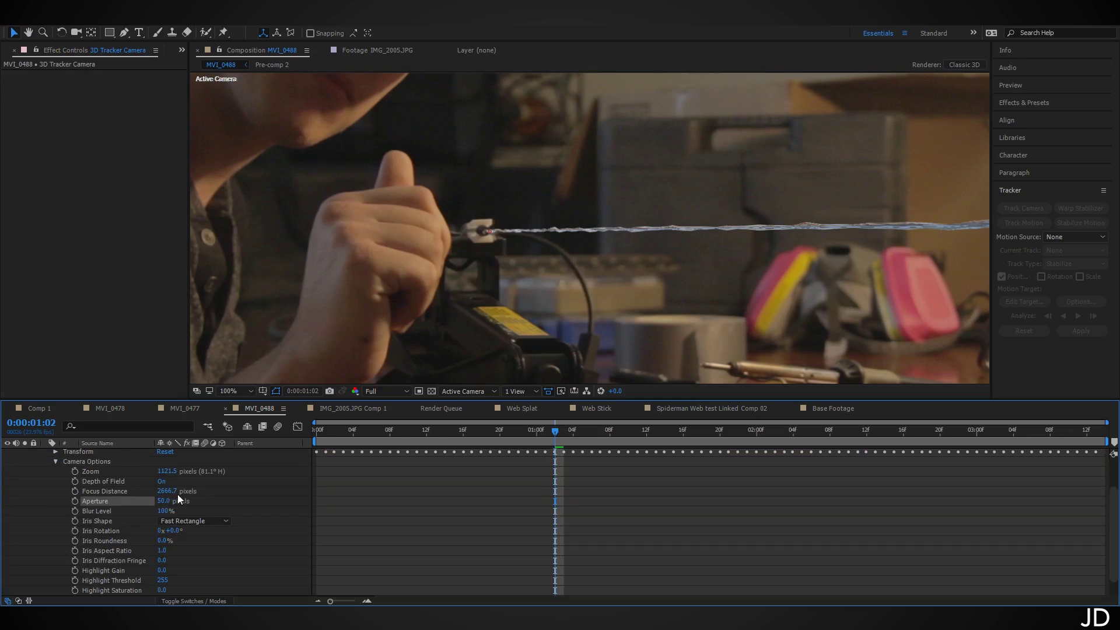
# - Set the camera's blur level to 160% and try a focus distance of 1000 pixels
pyautogui.click(165, 511)
pyautogui.write('160')
pyautogui.press('Return')
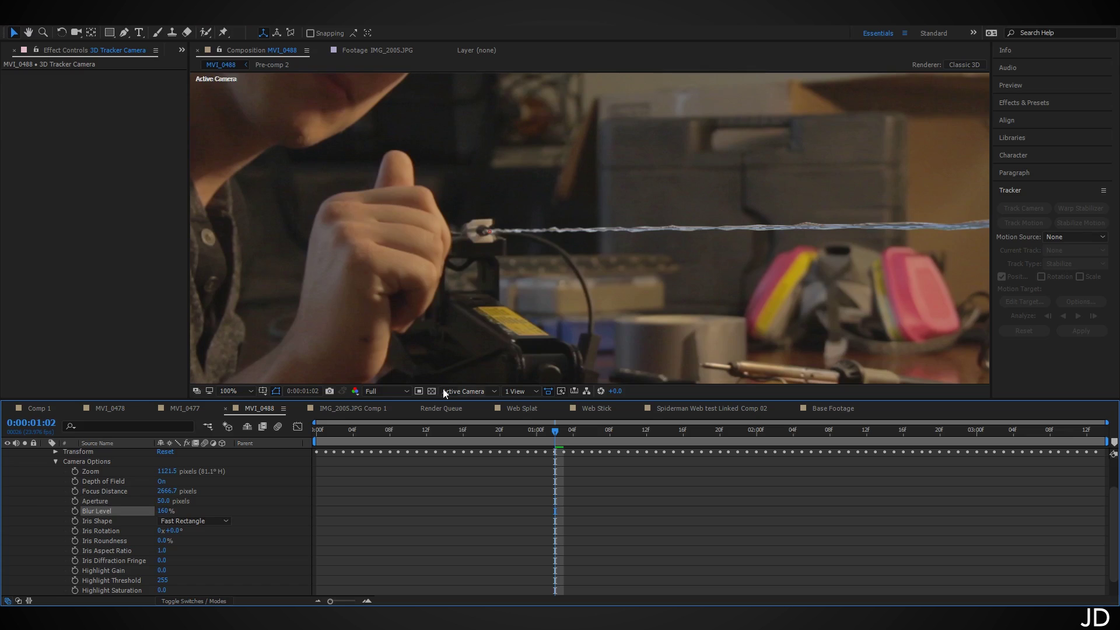
pyautogui.click(166, 492)
pyautogui.write('1000')
pyautogui.press('Return')
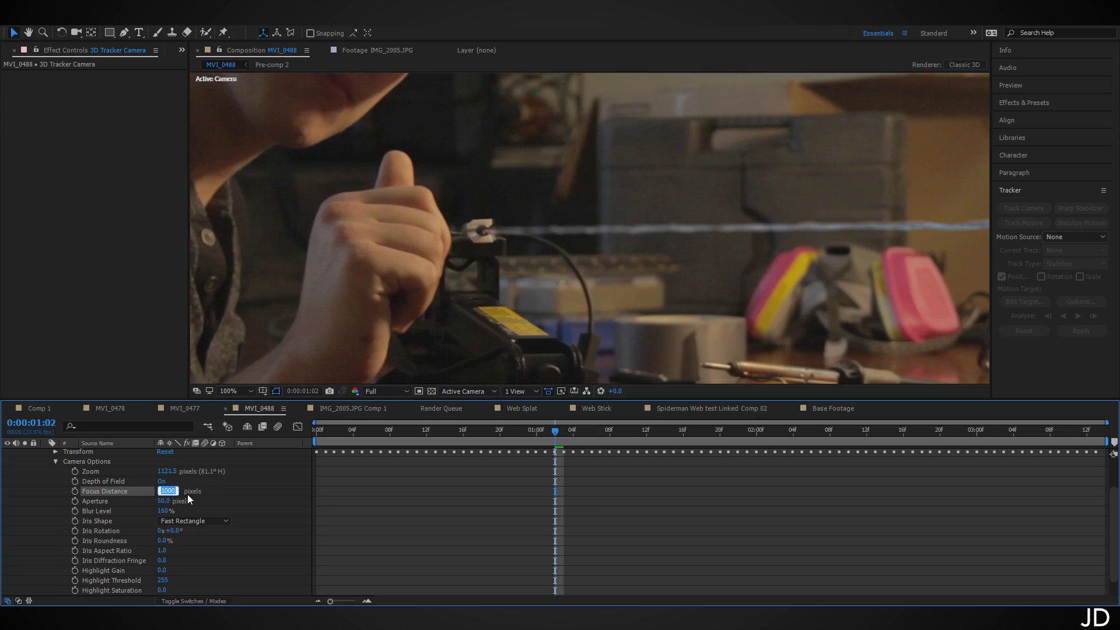
pyautogui.press('Return')
# - Pre-compose the Group 1 Null, Track Null 1, E3D and 3D Tracker Camera layers into a composition named Web
pyautogui.press('u')
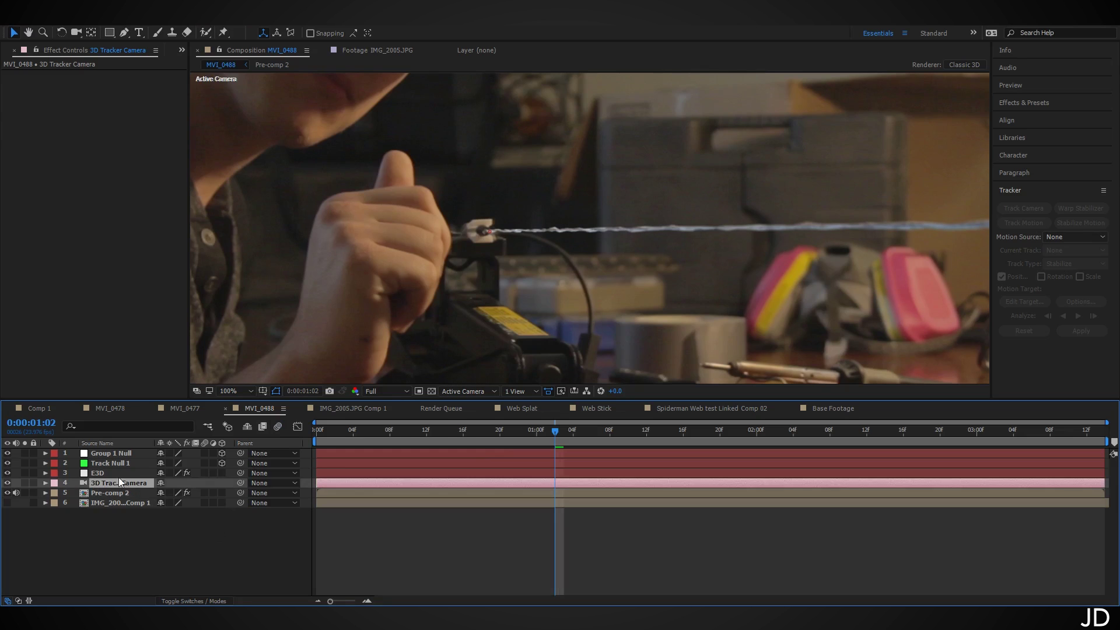
pyautogui.keyDown('ctrl'); pyautogui.click(116, 473); pyautogui.keyUp('ctrl')
pyautogui.keyDown('ctrl'); pyautogui.click(117, 463); pyautogui.keyUp('ctrl')
pyautogui.keyDown('ctrl'); pyautogui.click(120, 455); pyautogui.keyUp('ctrl')
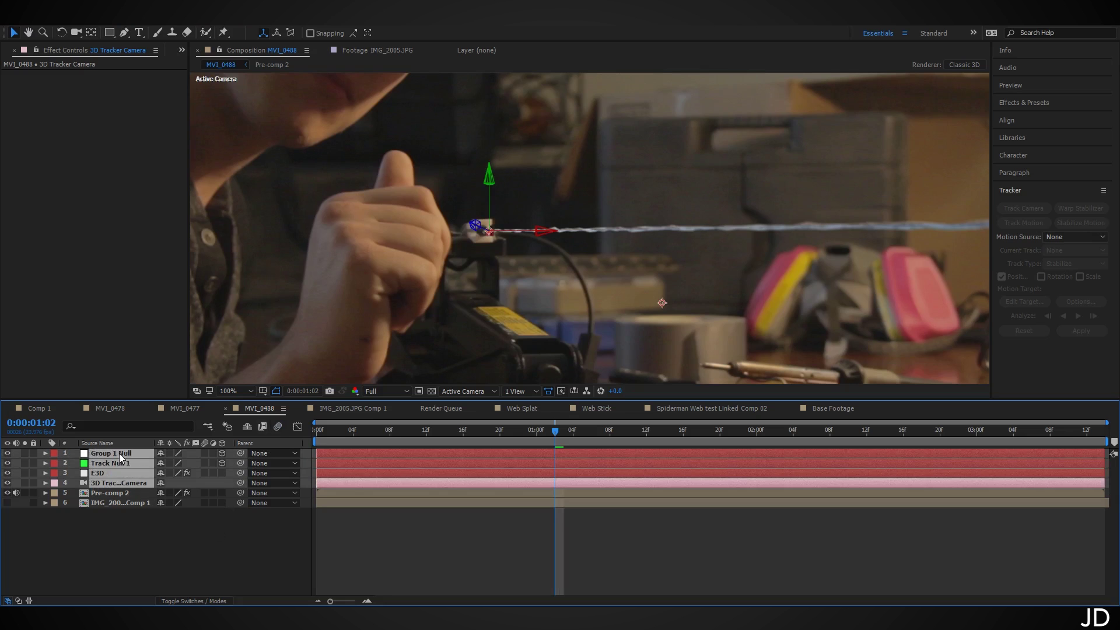
pyautogui.hotkey('ctrl', 'shift', 'c')
pyautogui.write('Web')
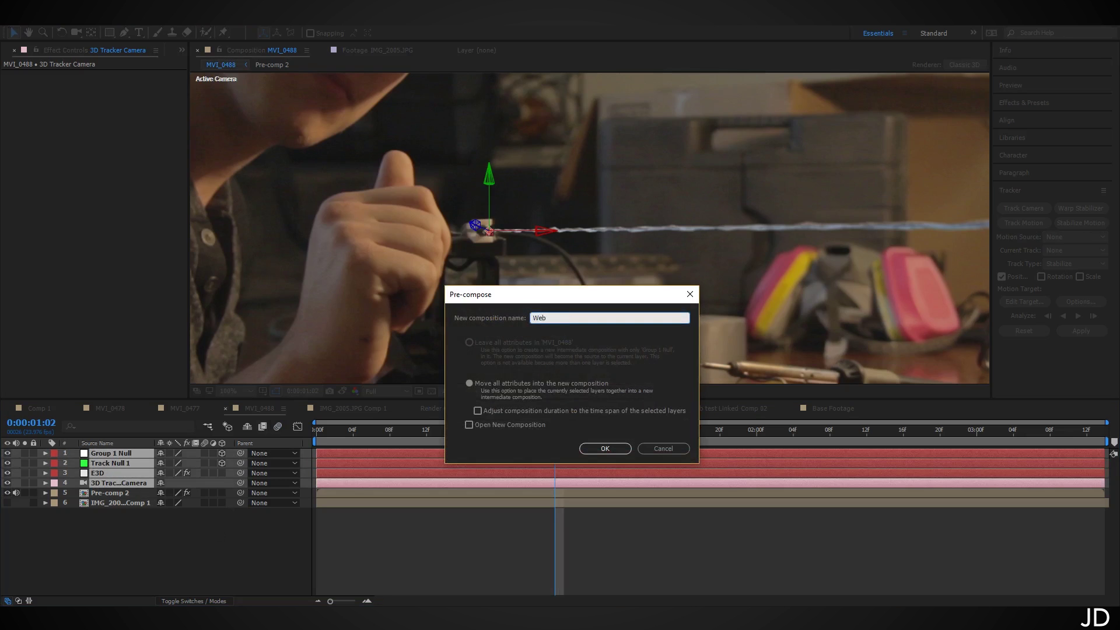
pyautogui.press('Return')
# - Open the Web composition and enable motion blur for it
pyautogui.doubleClick(121, 454)
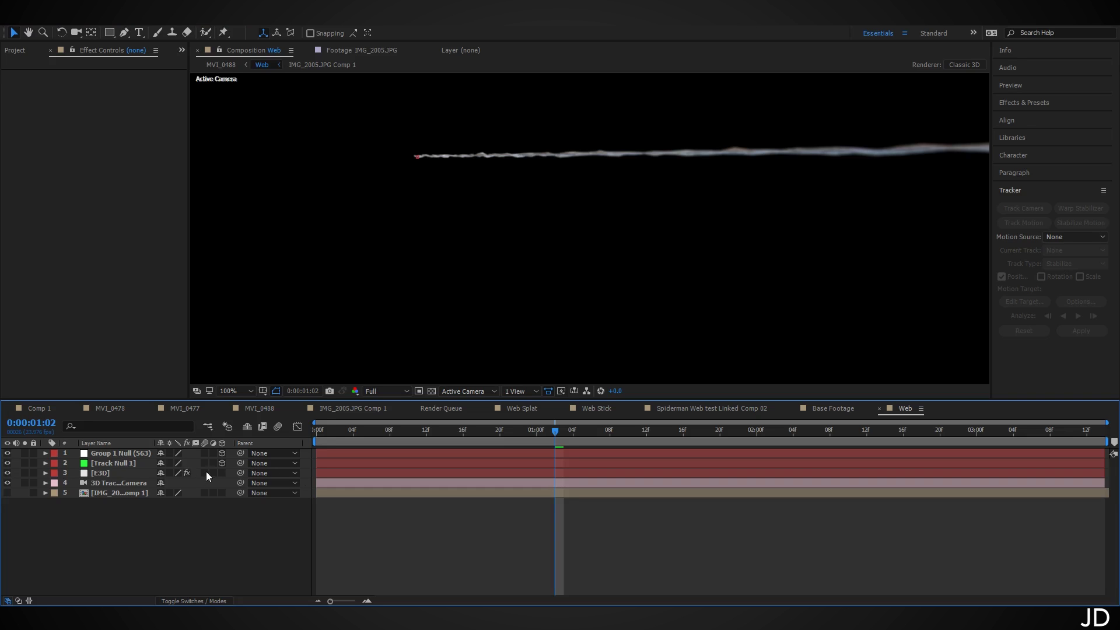
pyautogui.click(279, 426)
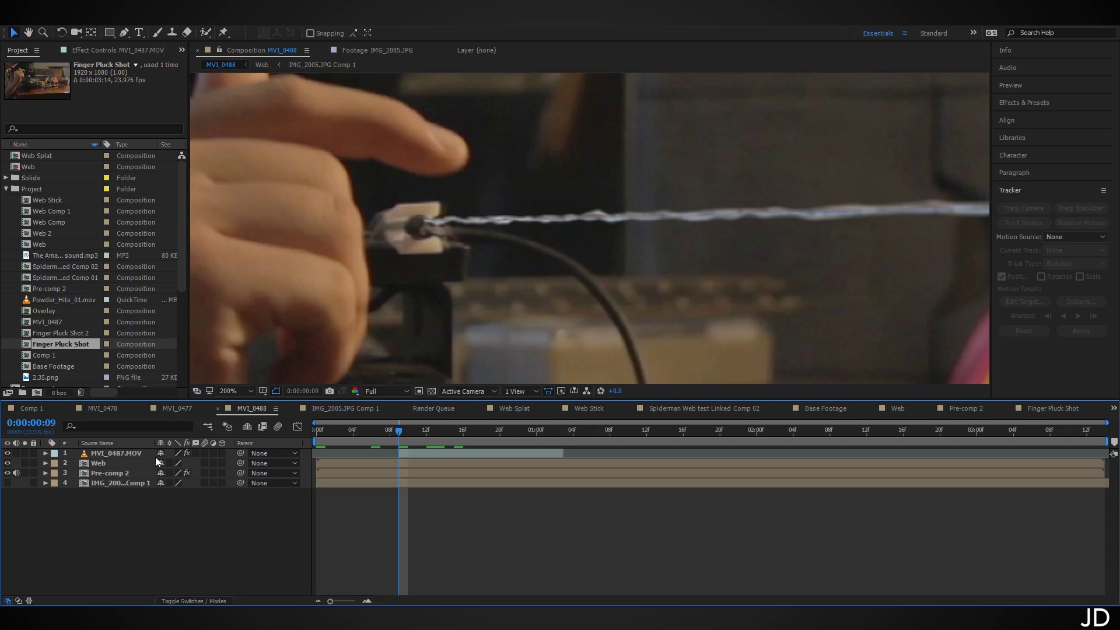
# - Solo the MVI_0487.MOV layer in MVI_0488 and examine the isolated hand up to frame 0:00:00:17
pyautogui.click(25, 453)
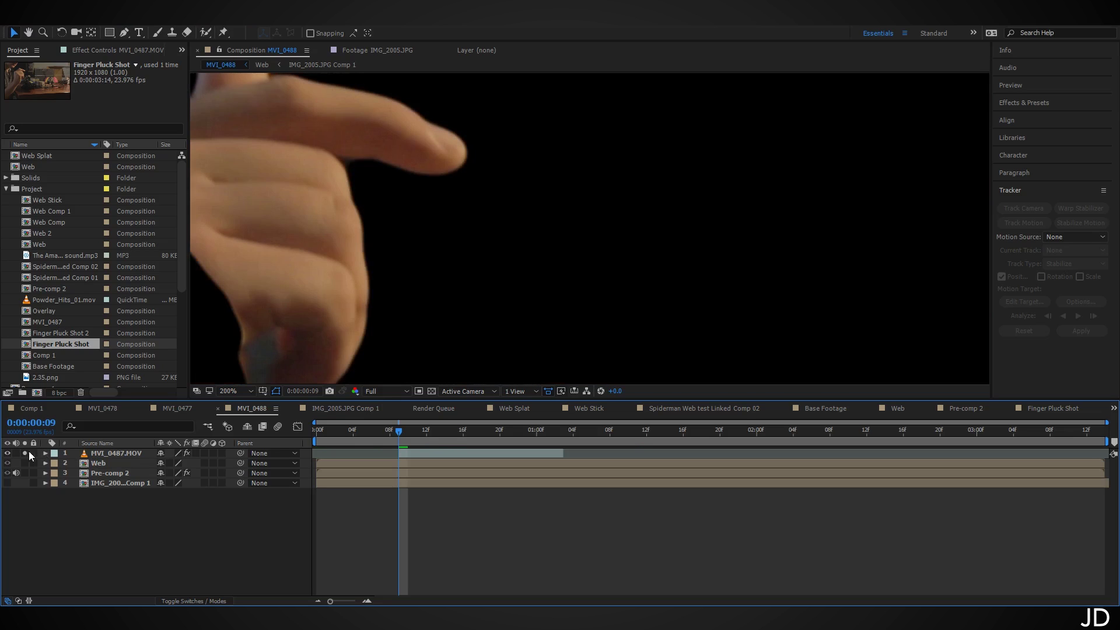
pyautogui.moveTo(405, 434); pyautogui.dragTo(471, 431)
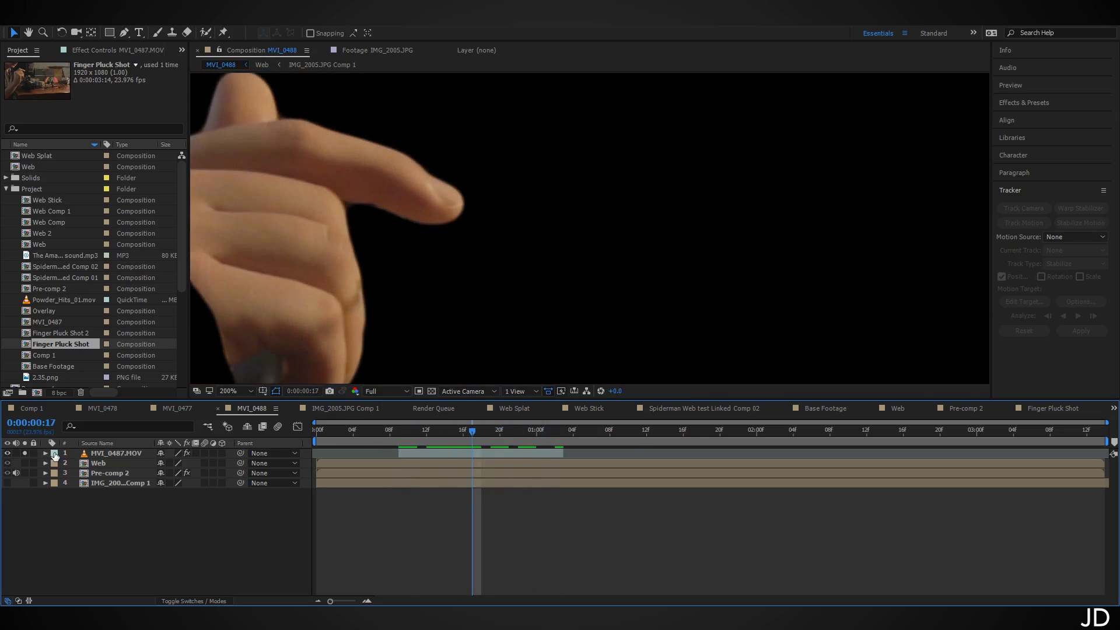
# - Unsolo MVI_0487.MOV and apply Color Balance to the Web layer with Midtone Red Balance 11 and Midtone Blue Balance -11
pyautogui.click(24, 453)
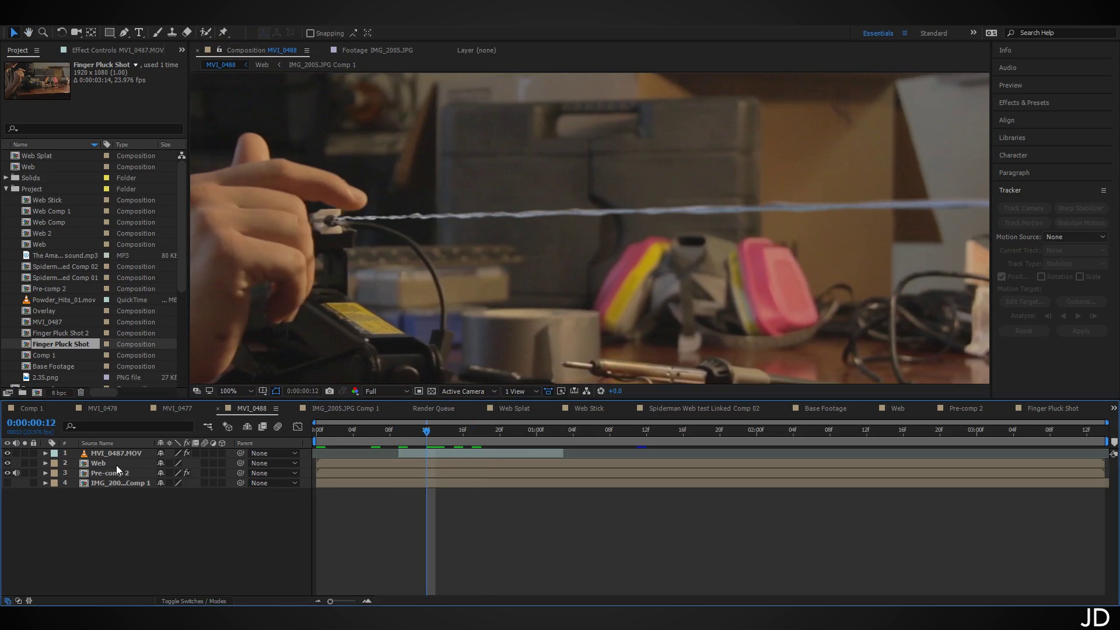
pyautogui.click(117, 464)
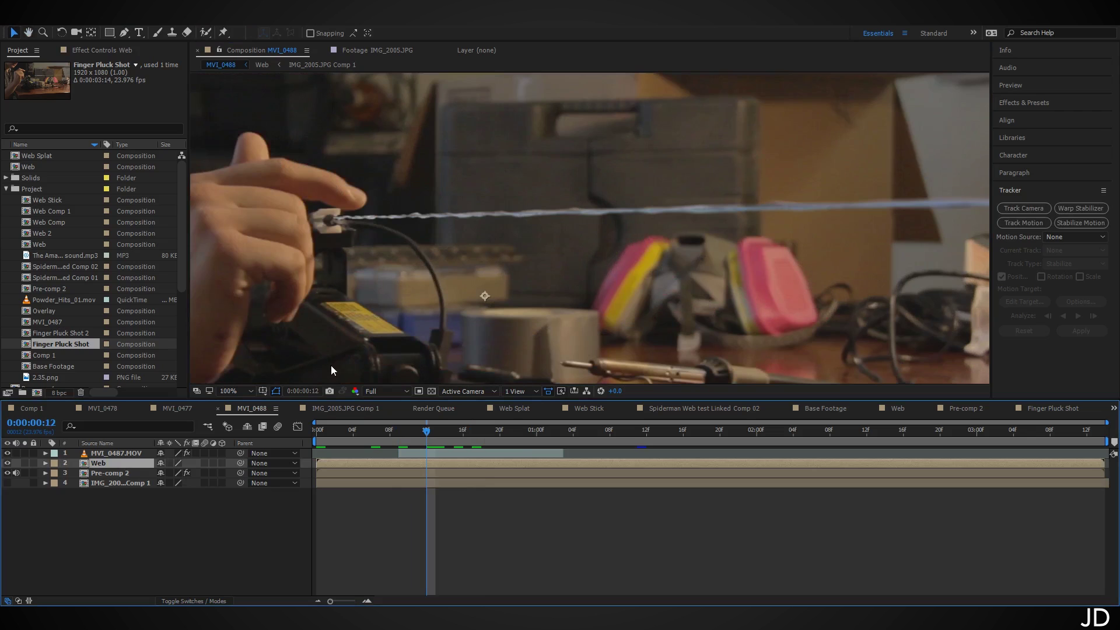
pyautogui.hotkey('ctrl', 'space')
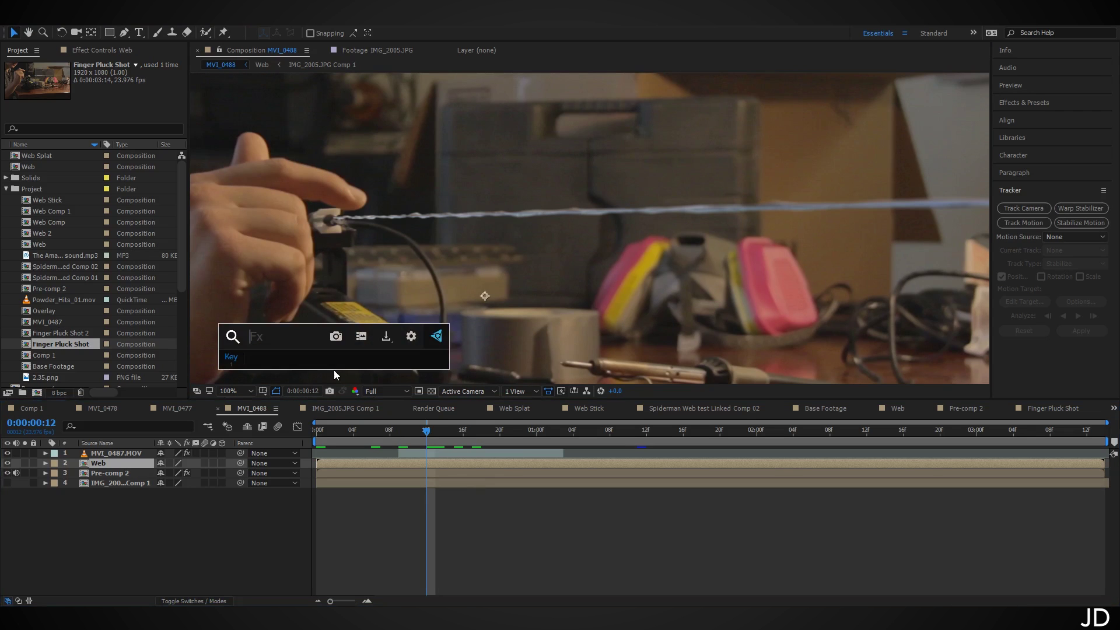
pyautogui.write('color')
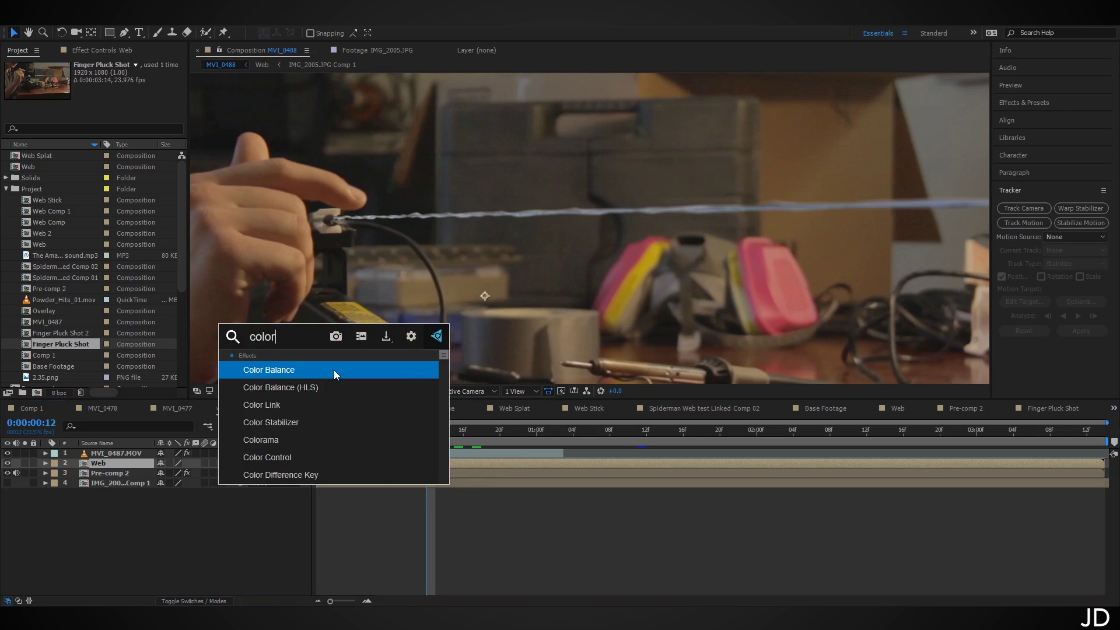
pyautogui.click(333, 370)
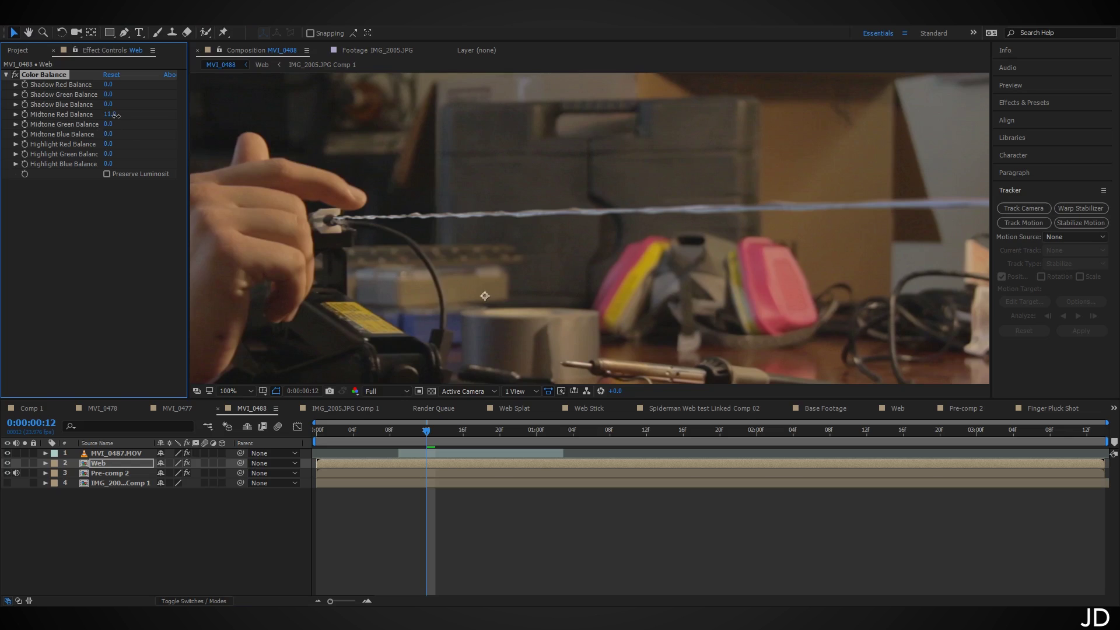
pyautogui.moveTo(114, 137); pyautogui.dragTo(104, 136)
# - Apply Curves to the Web layer and lower the middle of the RGB curve slightly to darken the web
pyautogui.click(134, 459)
pyautogui.hotkey('ctrl', 'space')
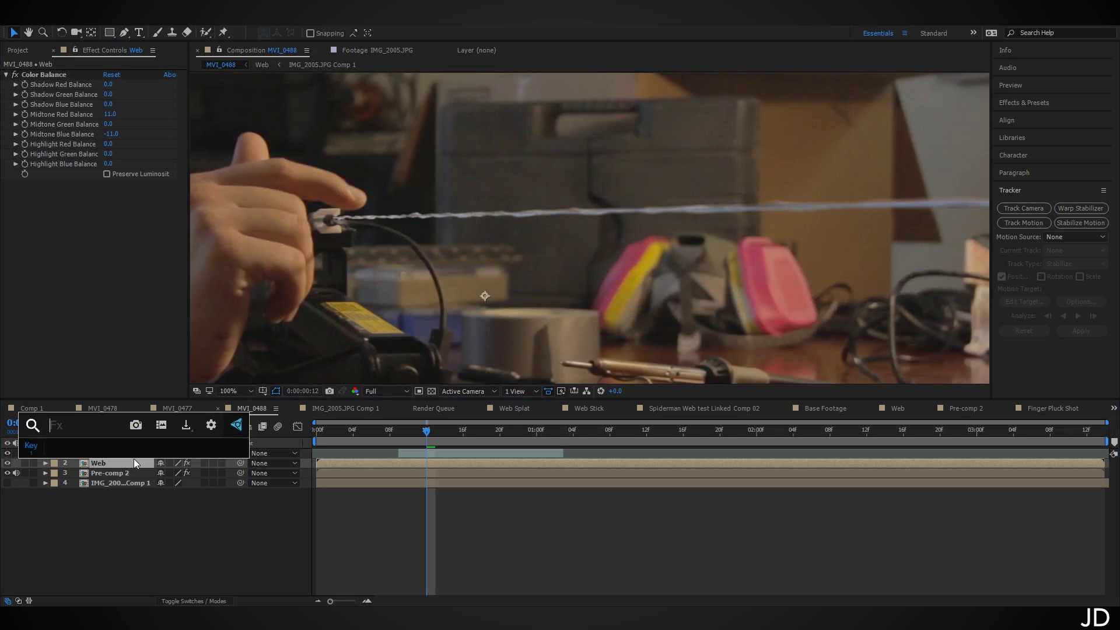
pyautogui.write('curve')
pyautogui.press('Return')
pyautogui.moveTo(98, 286); pyautogui.dragTo(100, 290)
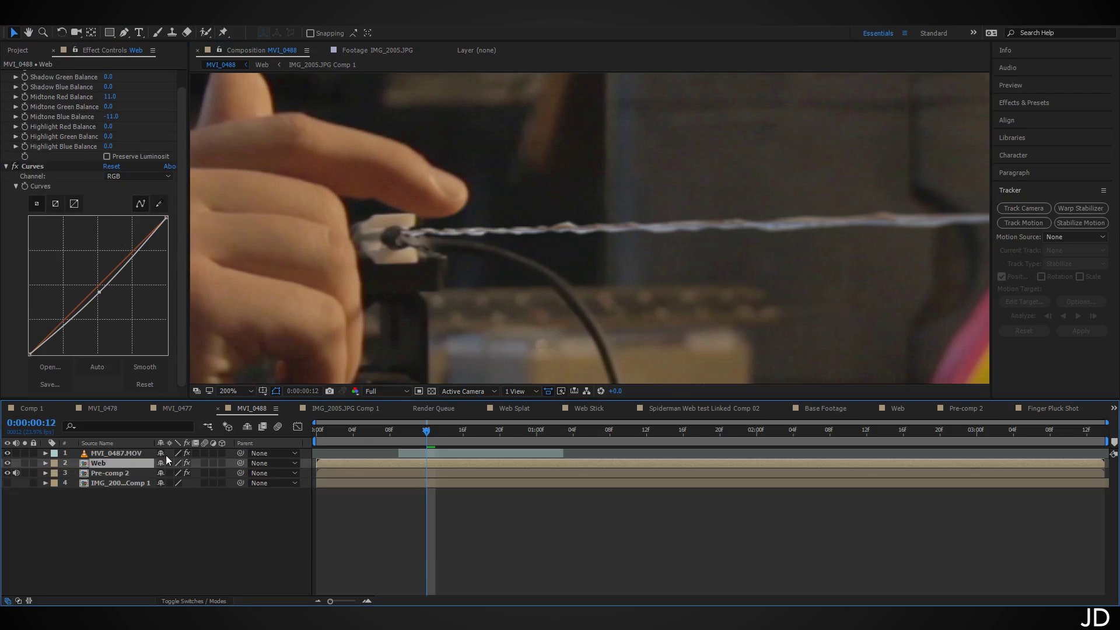
# - Examine the graded web against the finger and nozzle frame by frame up to 0:00:00:21
pyautogui.press('pagedown')
pyautogui.press('pagedown')
pyautogui.press('pagedown')
pyautogui.press('pagedown')
pyautogui.press('pagedown')
pyautogui.press('pagedown')
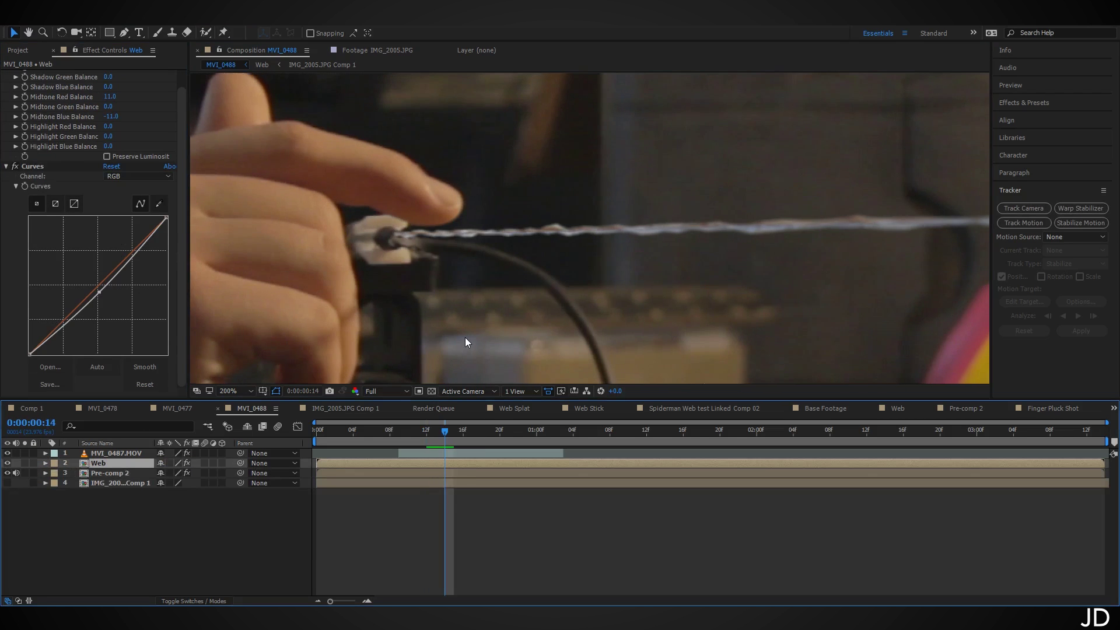
pyautogui.press('pagedown')
pyautogui.press('pagedown')
pyautogui.press('pagedown')
pyautogui.press('pagedown')
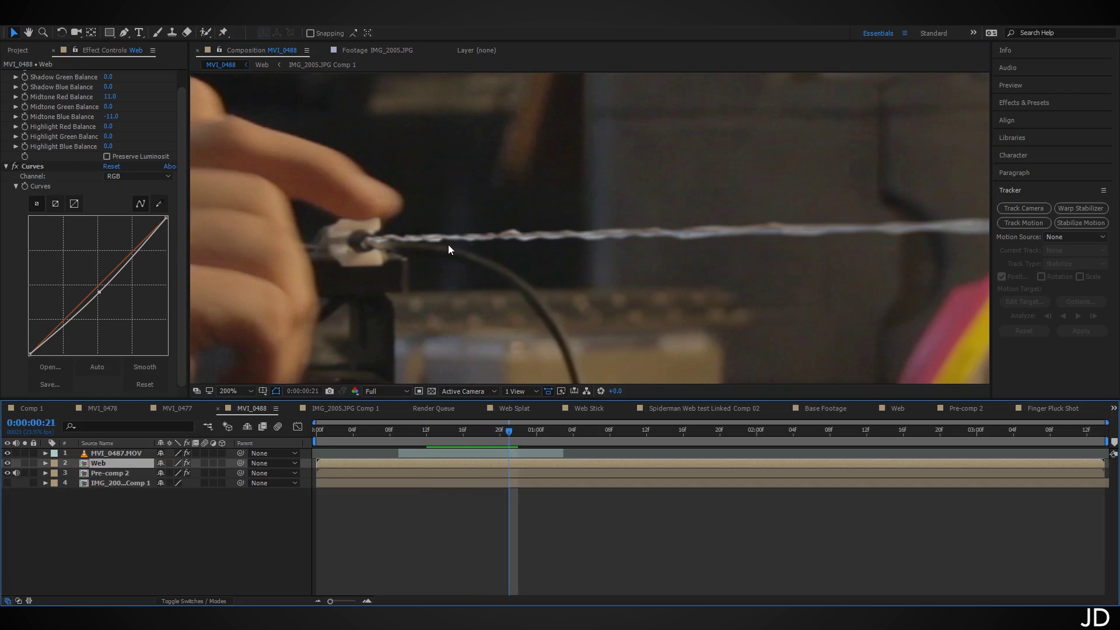
pyautogui.press('pageup')
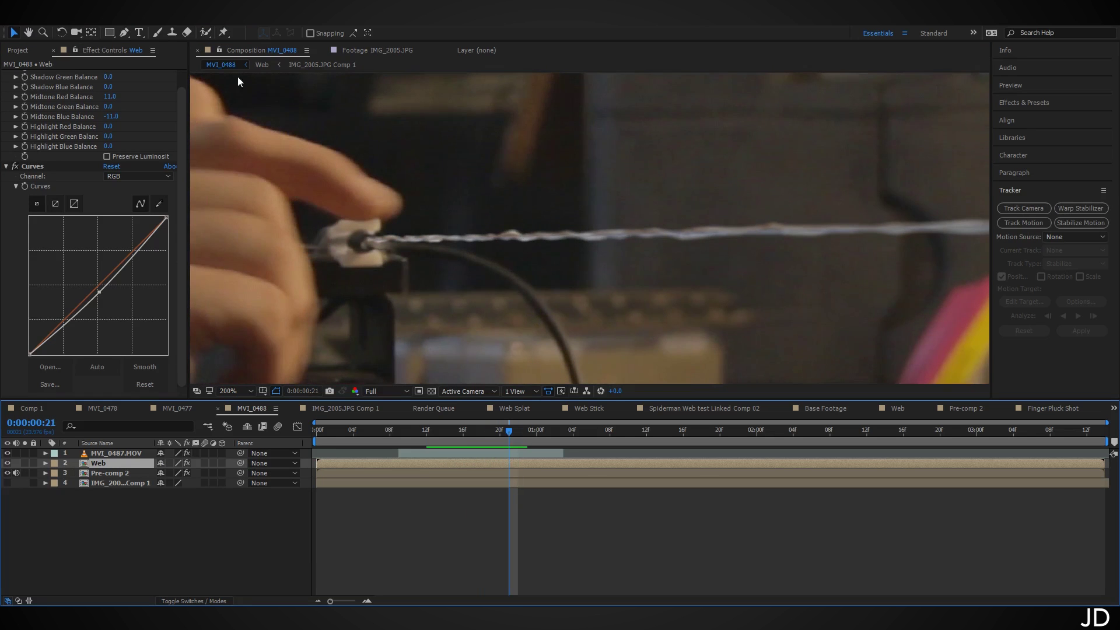
# - Place Puppet pins on the Web layer at the nozzle, a short way along the strand and at the frame's right edge
pyautogui.click(223, 34)
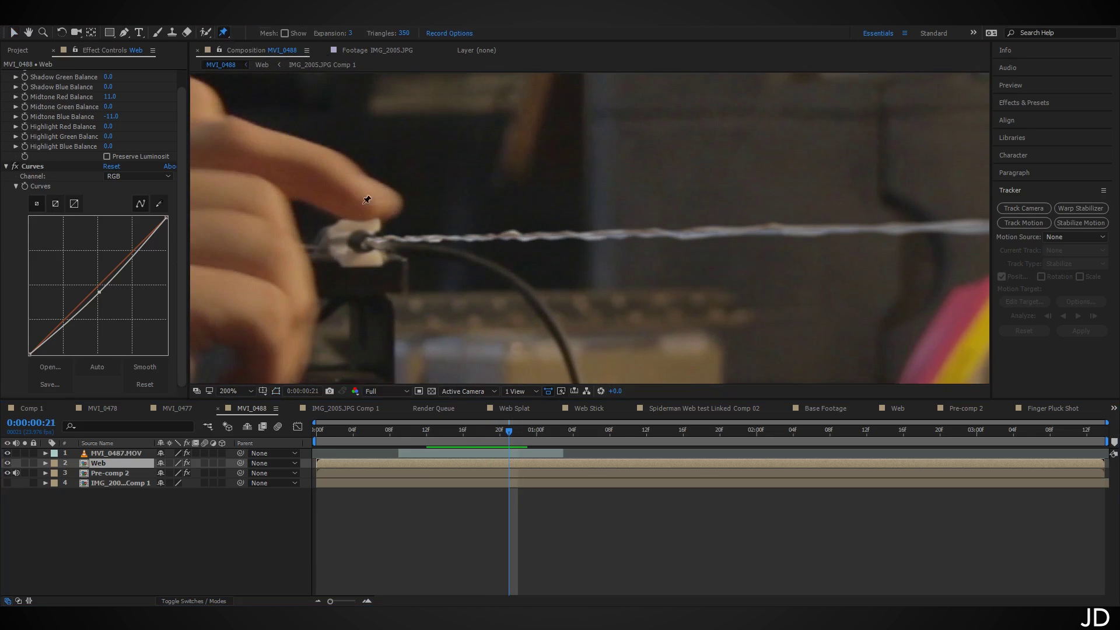
pyautogui.click(371, 239)
pyautogui.click(451, 236)
pyautogui.scroll(-1, 765, 248)
pyautogui.moveTo(804, 240); pyautogui.dragTo(444, 243)
pyautogui.click(845, 218)
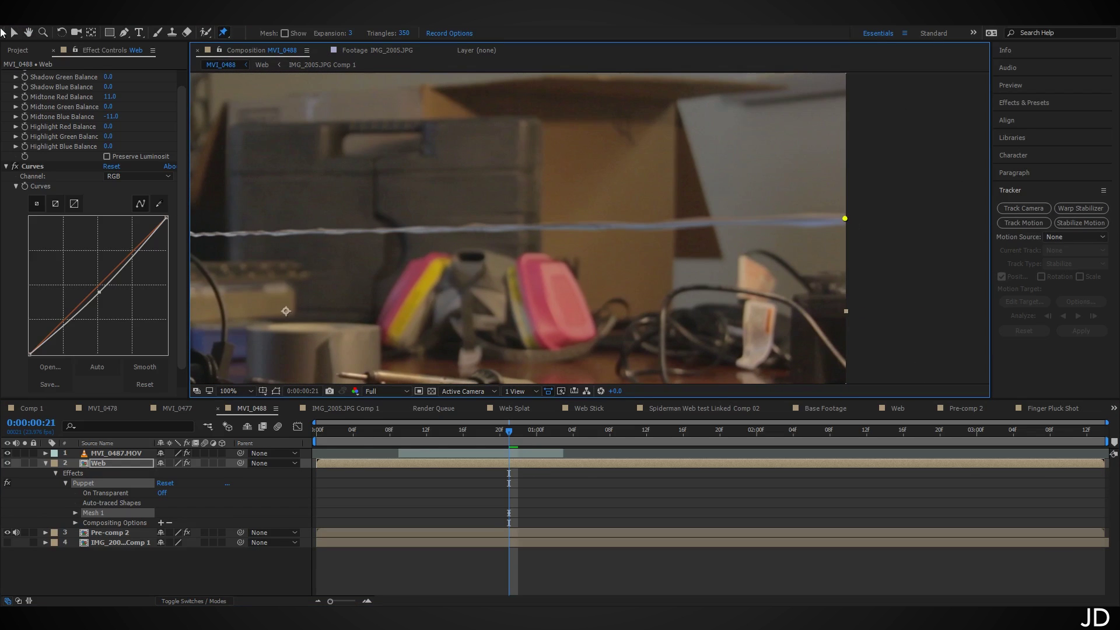
# - At frame 0:00:00:23, shift the second puppet pin near the nozzle slightly upward to start the strand's vibration
pyautogui.click(14, 32)
pyautogui.moveTo(536, 256); pyautogui.dragTo(861, 251)
pyautogui.scroll(1, 526, 220)
pyautogui.moveTo(436, 250); pyautogui.dragTo(629, 258)
pyautogui.scroll(1, 559, 264)
pyautogui.press('pagedown')
pyautogui.press('pagedown')
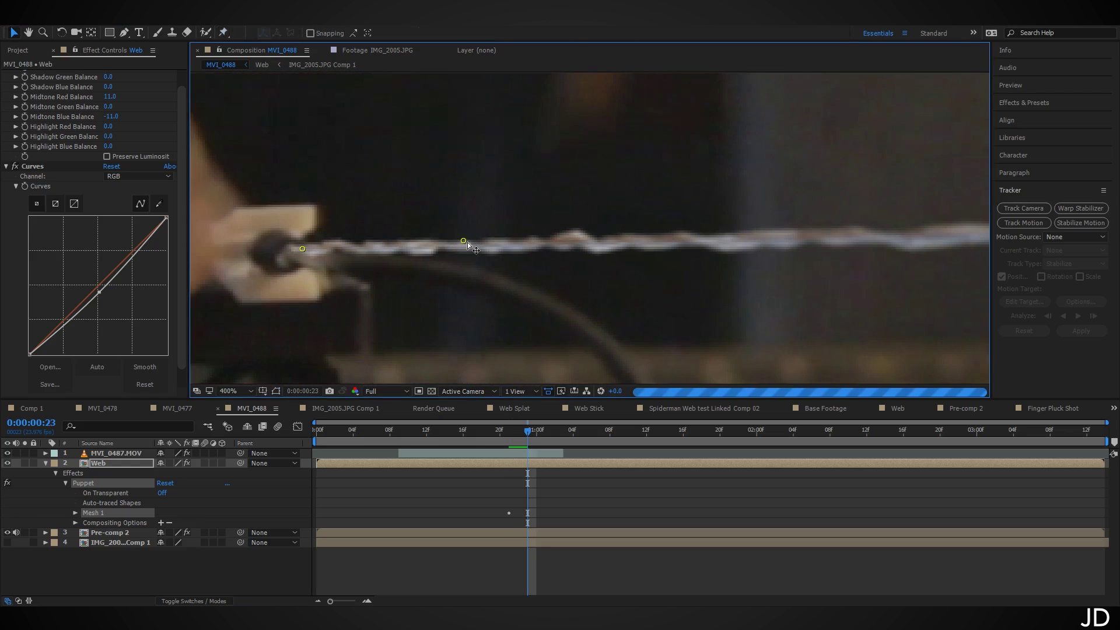
pyautogui.moveTo(466, 242); pyautogui.dragTo(464, 240)
# - Continue the strand's vibration with small vertical shifts of the second pin at 0:00:01:01, 0:00:01:03, 0:00:01:04 and 0:00:01:05
pyautogui.press('pagedown')
pyautogui.press('pagedown')
pyautogui.press('pagedown')
pyautogui.press('pagedown')
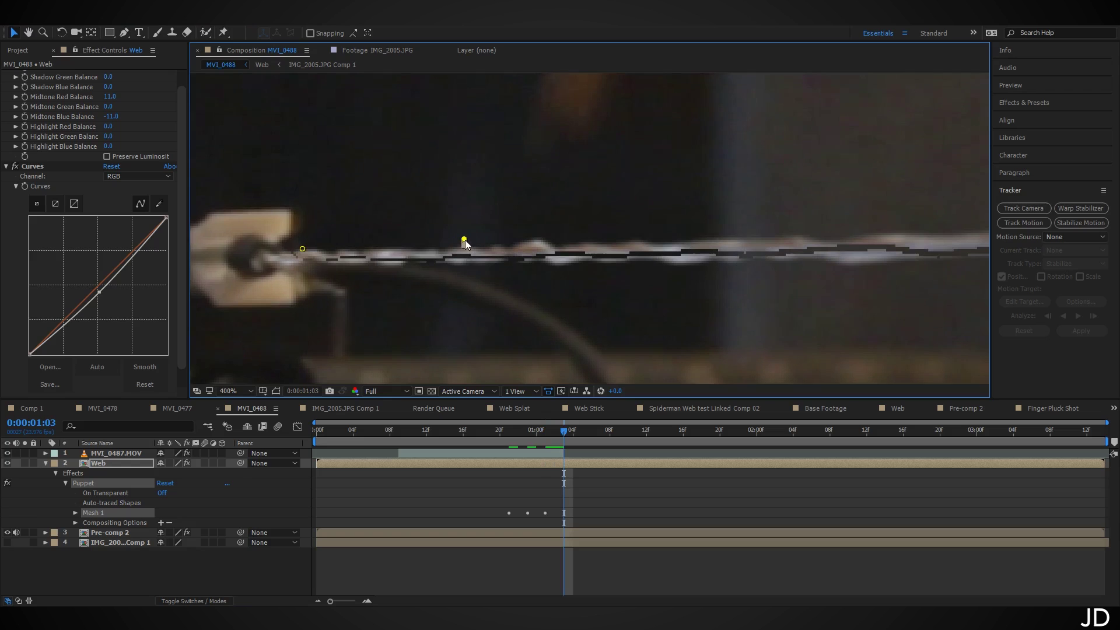
pyautogui.moveTo(465, 239); pyautogui.dragTo(464, 244)
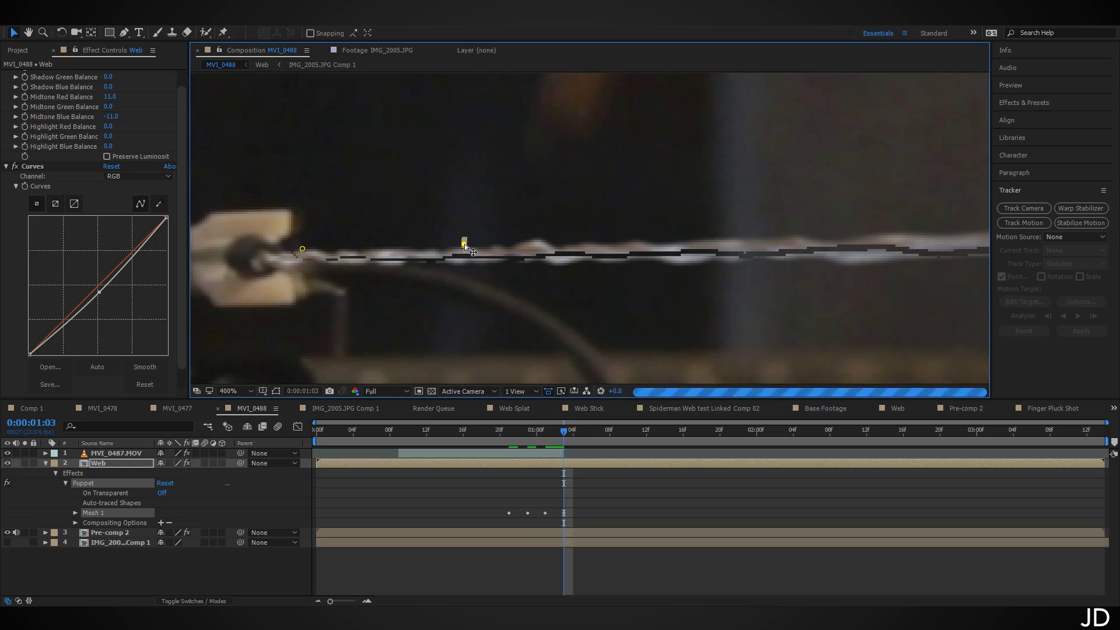
pyautogui.press('pagedown')
pyautogui.moveTo(465, 244); pyautogui.dragTo(465, 242)
pyautogui.press('pagedown')
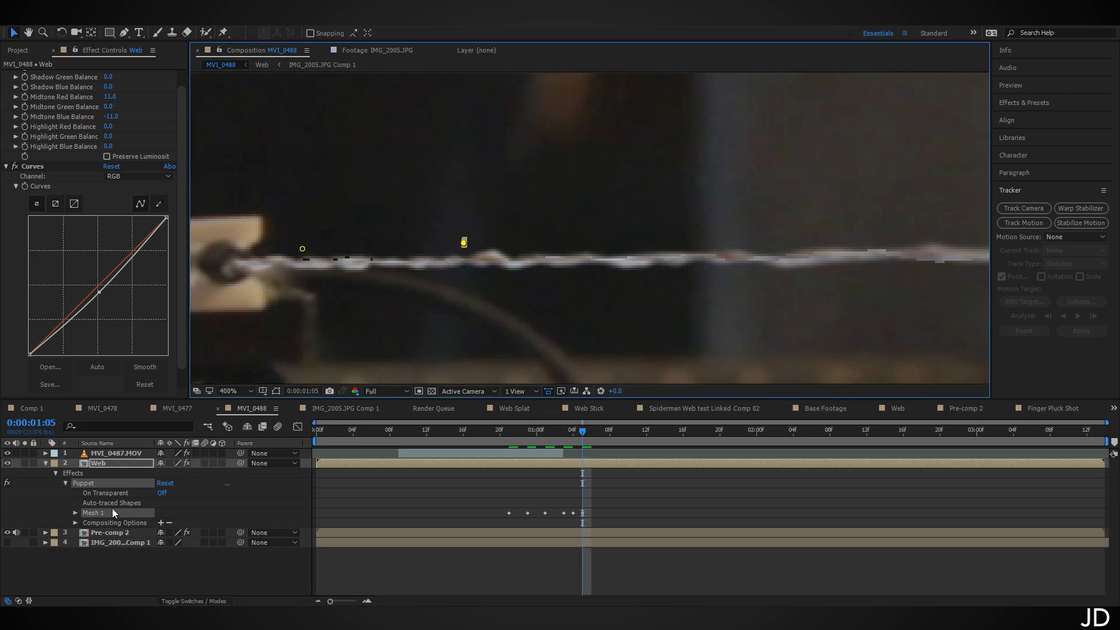
# - Set the puppet Mesh 1 expansion to 97 and its triangles to 1120 so the web is not cut off
pyautogui.click(76, 513)
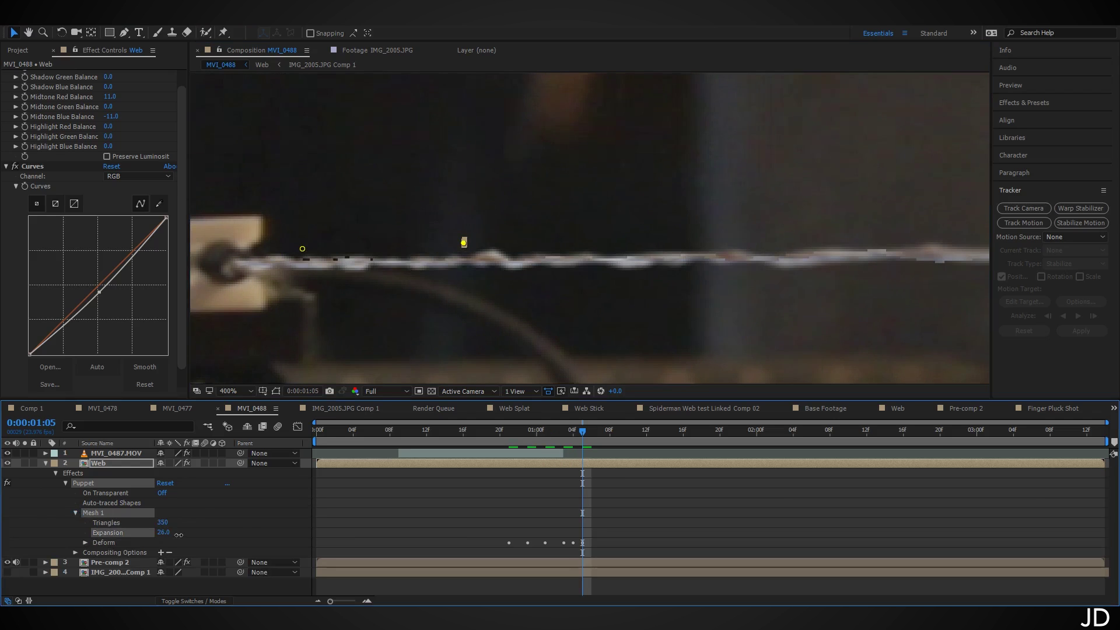
pyautogui.moveTo(207, 533)
pyautogui.mouseDown()
pyautogui.moveTo(222, 534)
pyautogui.moveTo(207, 518)
pyautogui.mouseUp()
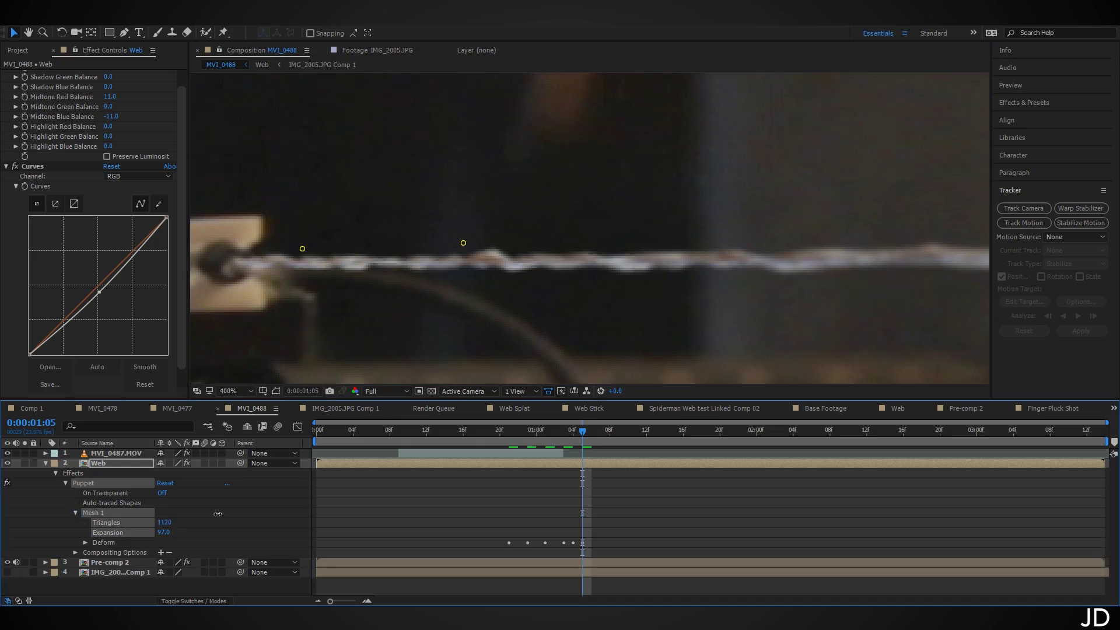
pyautogui.press(',')
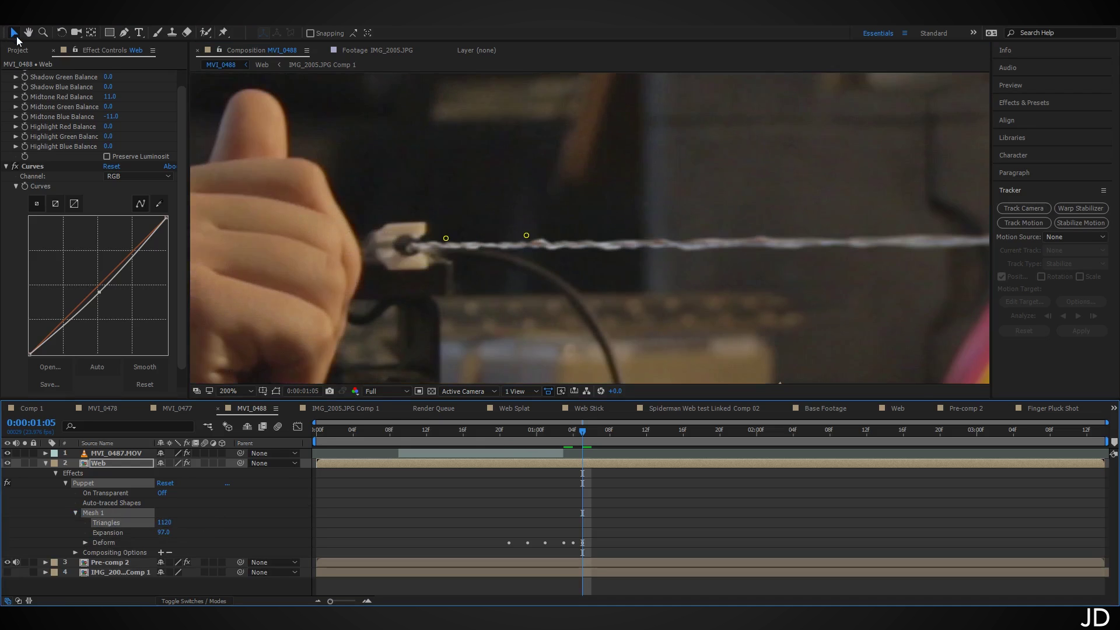
pyautogui.press(',')
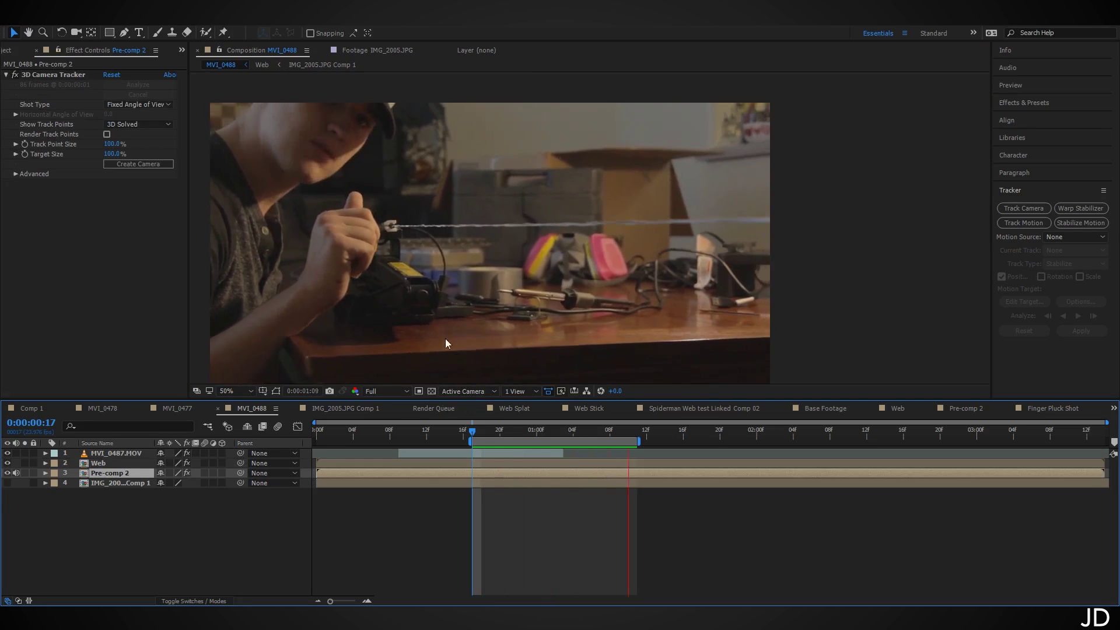